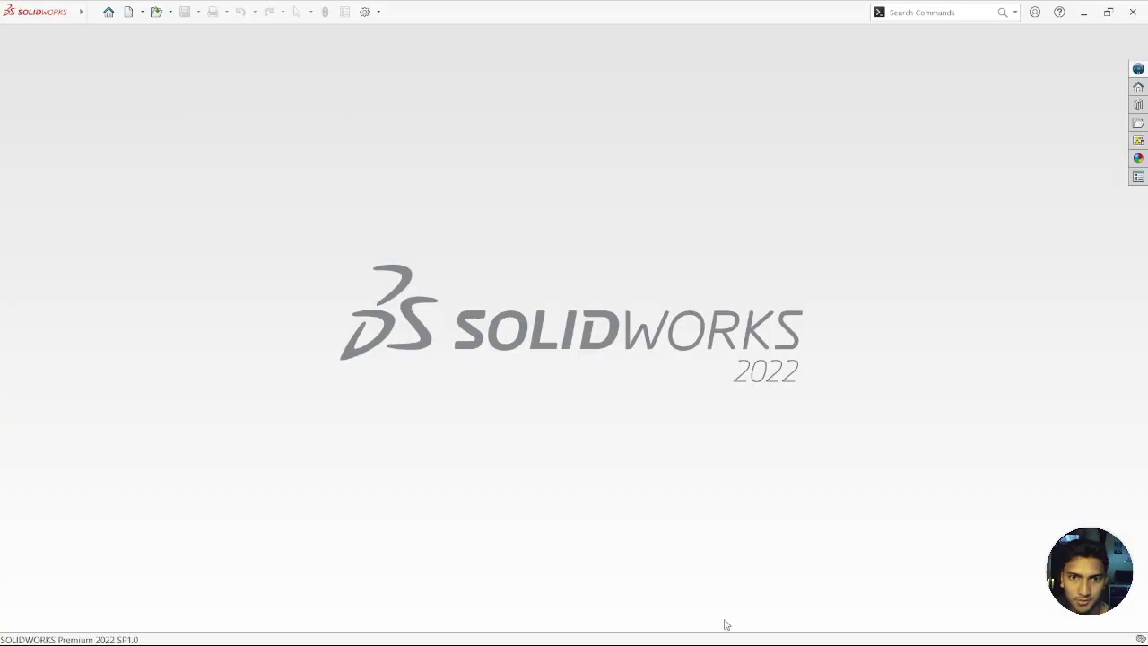
Step: Create a new SOLIDWORKS part document (Part3)
{"action": "left_click", "coordinate": [129, 13]}
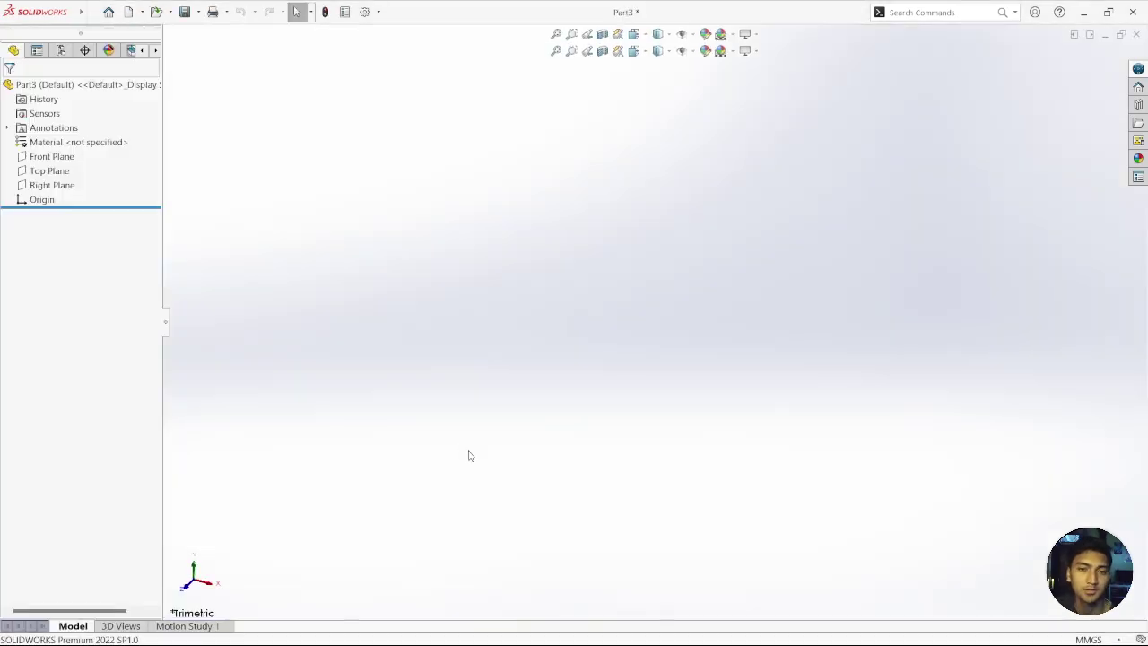
Step: On the Right Plane, sketch a horizontal centerline through the origin dimensioned 195 mm
{"action": "left_click", "coordinate": [47, 251]}
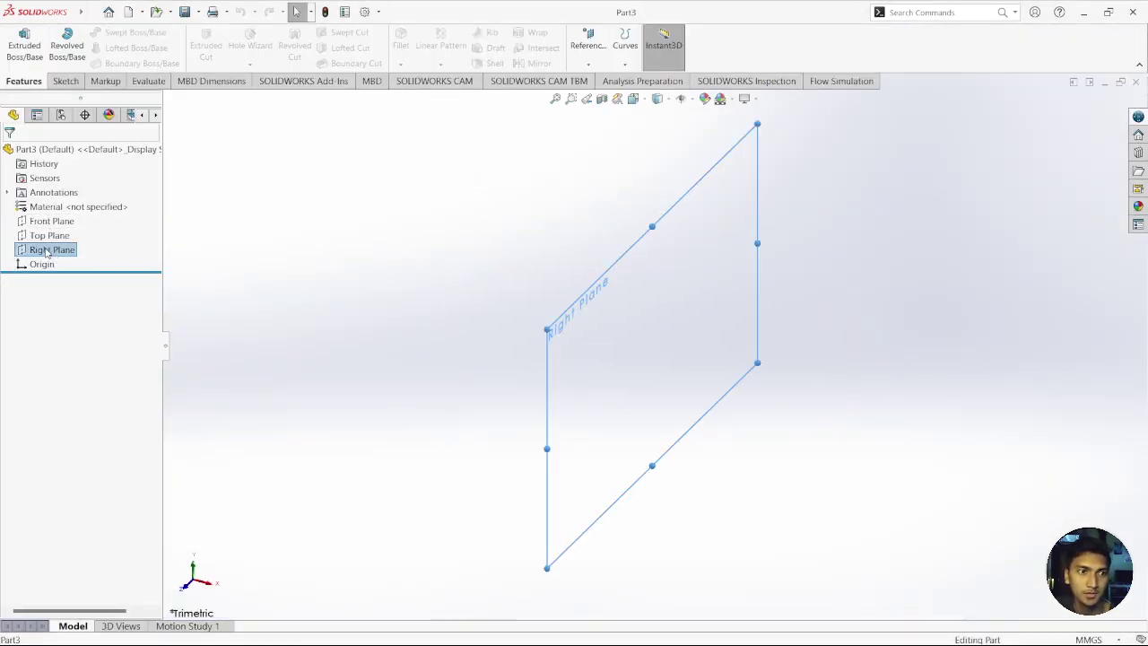
{"action": "left_click", "coordinate": [53, 220]}
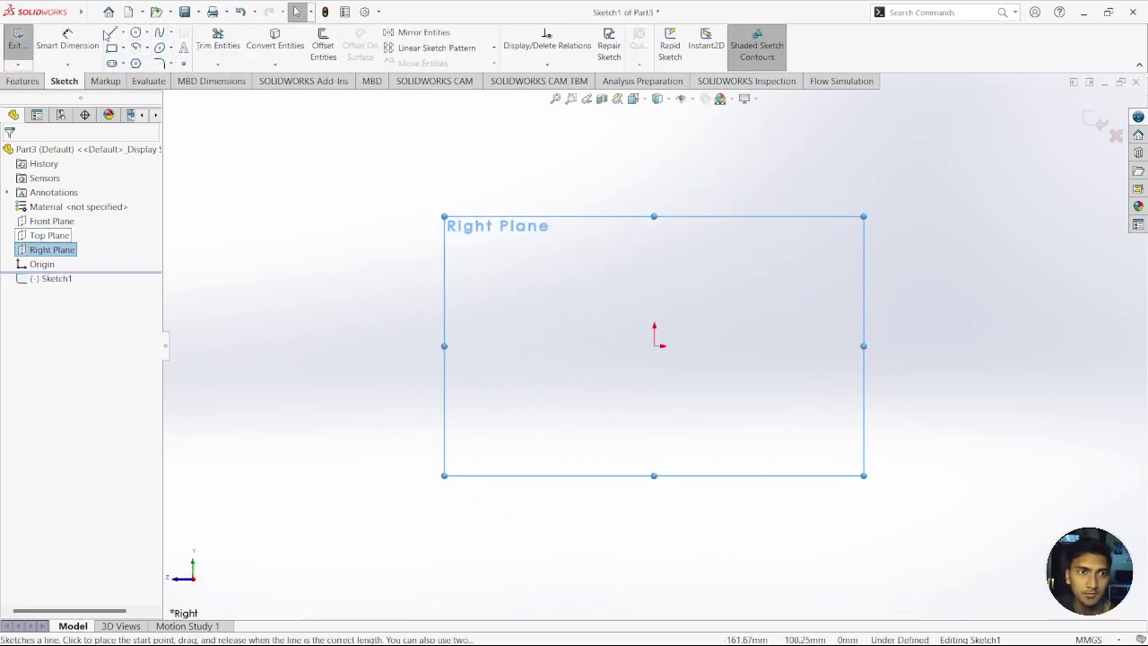
{"action": "left_click", "coordinate": [121, 34]}
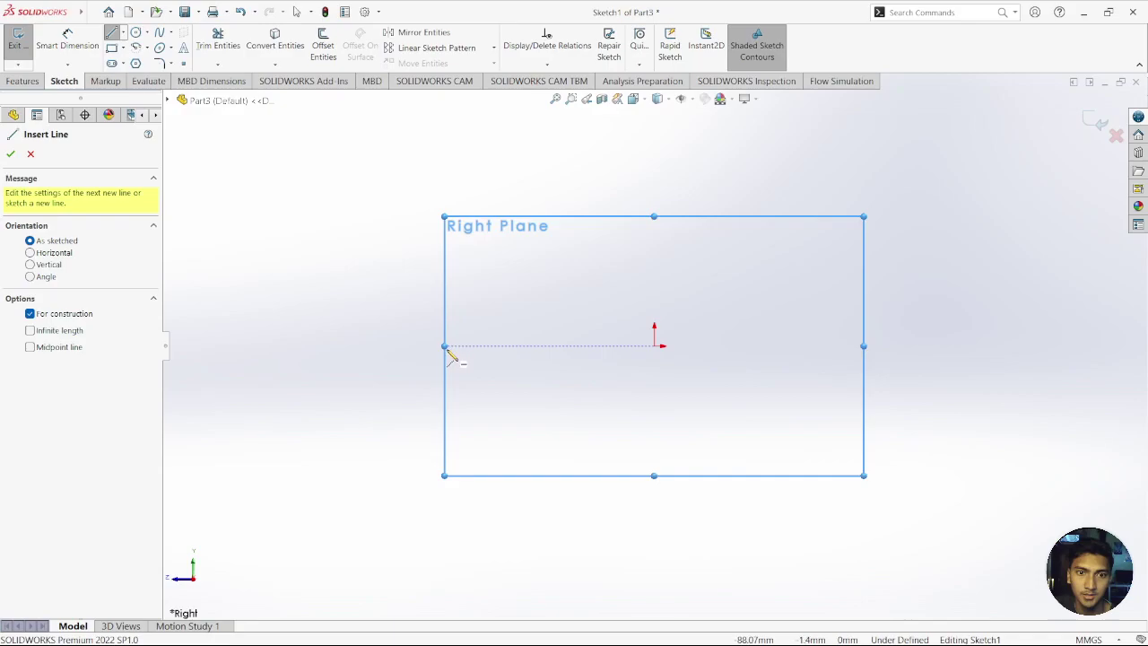
{"action": "left_click_drag", "start_coordinate": [448, 345], "coordinate": [913, 345]}
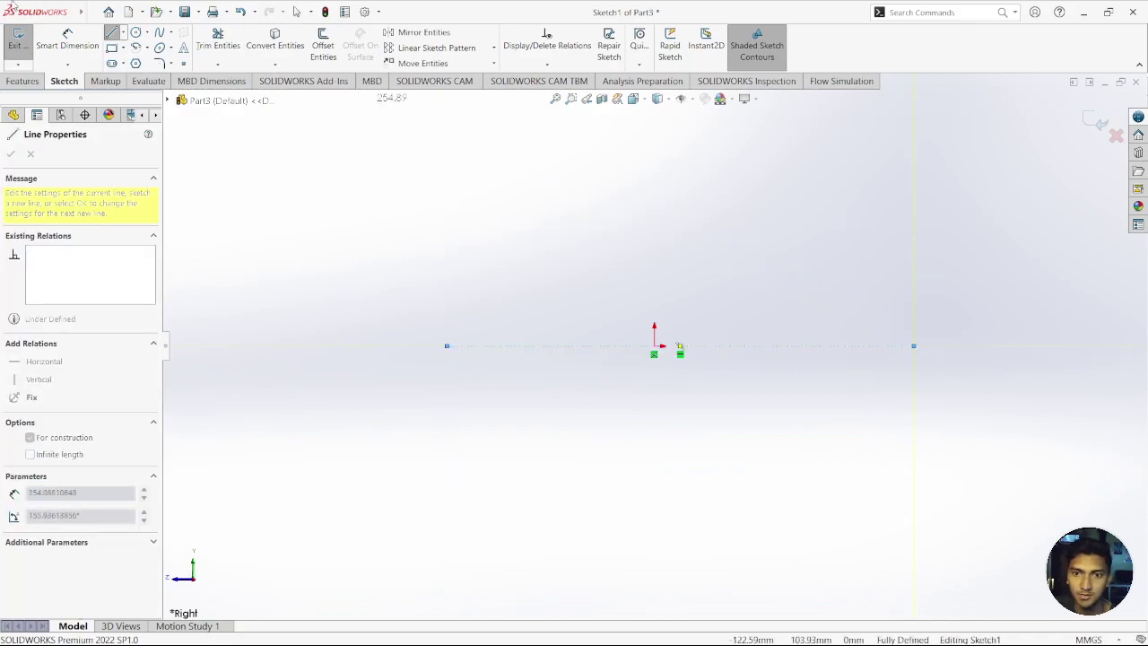
{"action": "left_click", "coordinate": [73, 51]}
{"action": "left_click", "coordinate": [592, 346]}
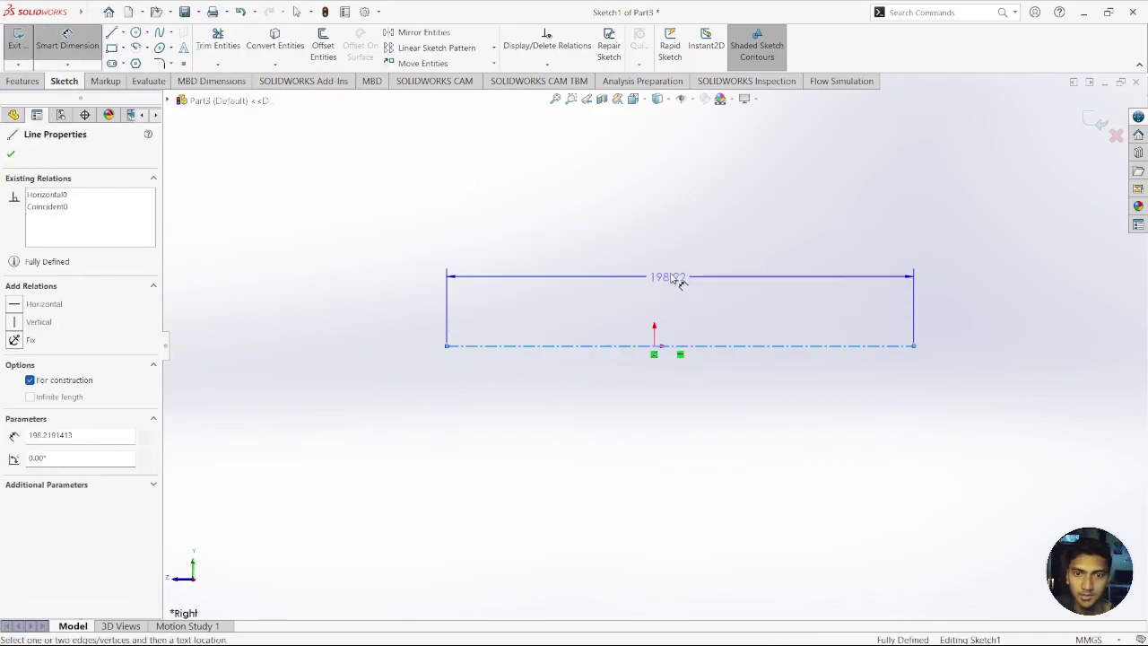
{"action": "left_click", "coordinate": [690, 261]}
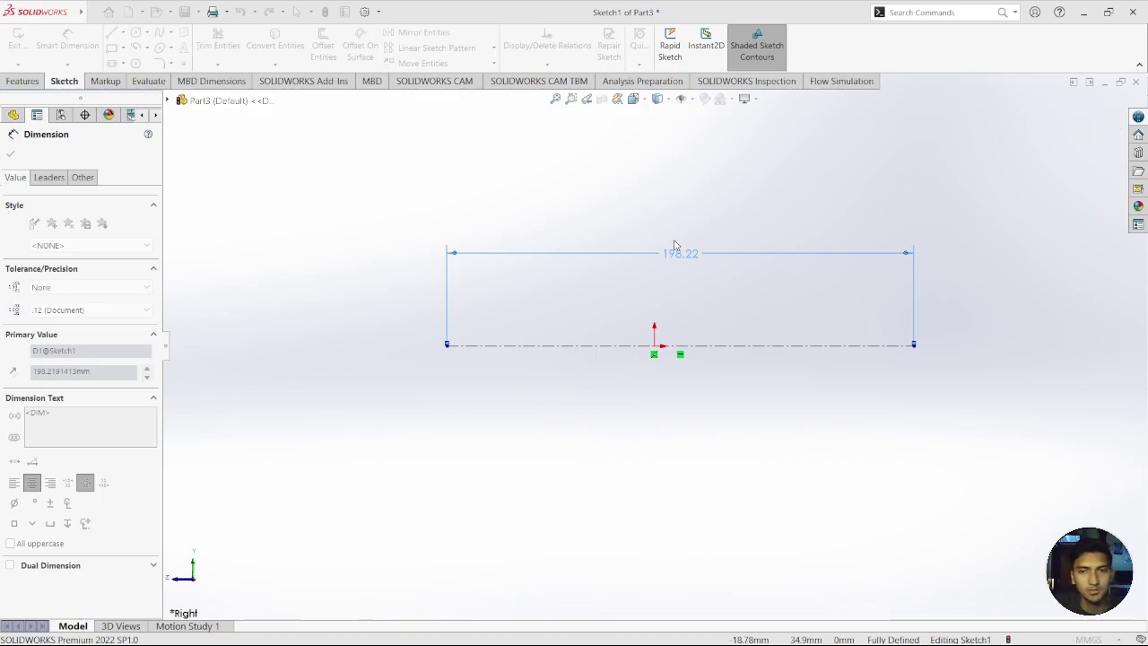
{"action": "type", "text": "175"}
{"action": "key", "text": "Return"}
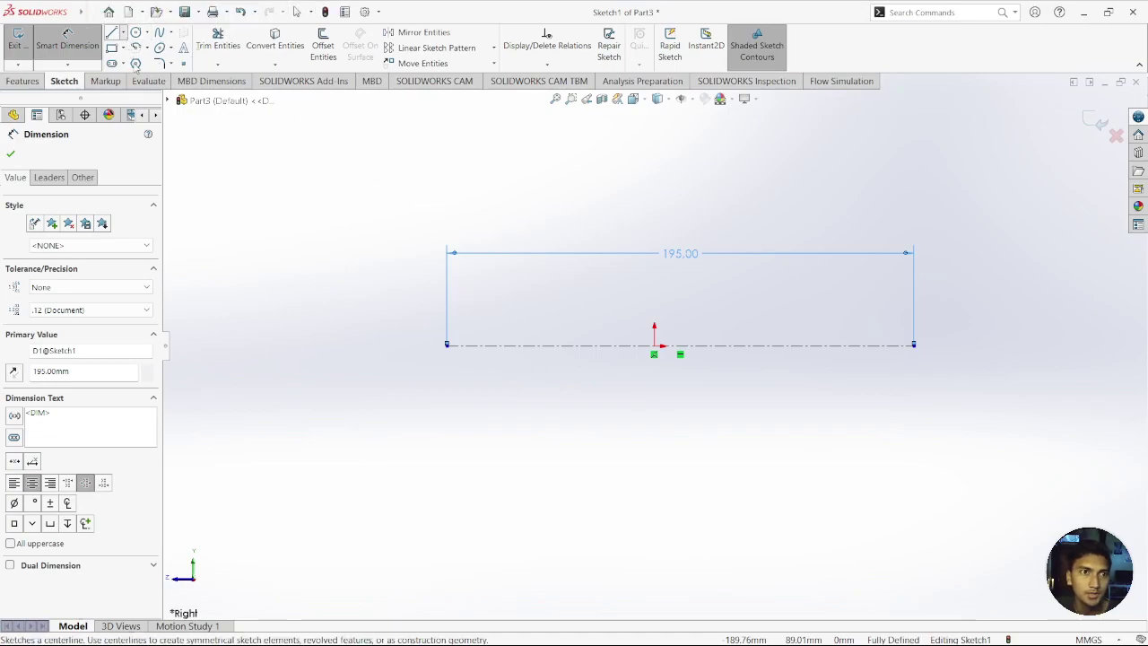
{"action": "left_click", "coordinate": [136, 65]}
Step: Draw a vertical centerline upward from the horizontal centerline's left endpoint
{"action": "left_click", "coordinate": [447, 345]}
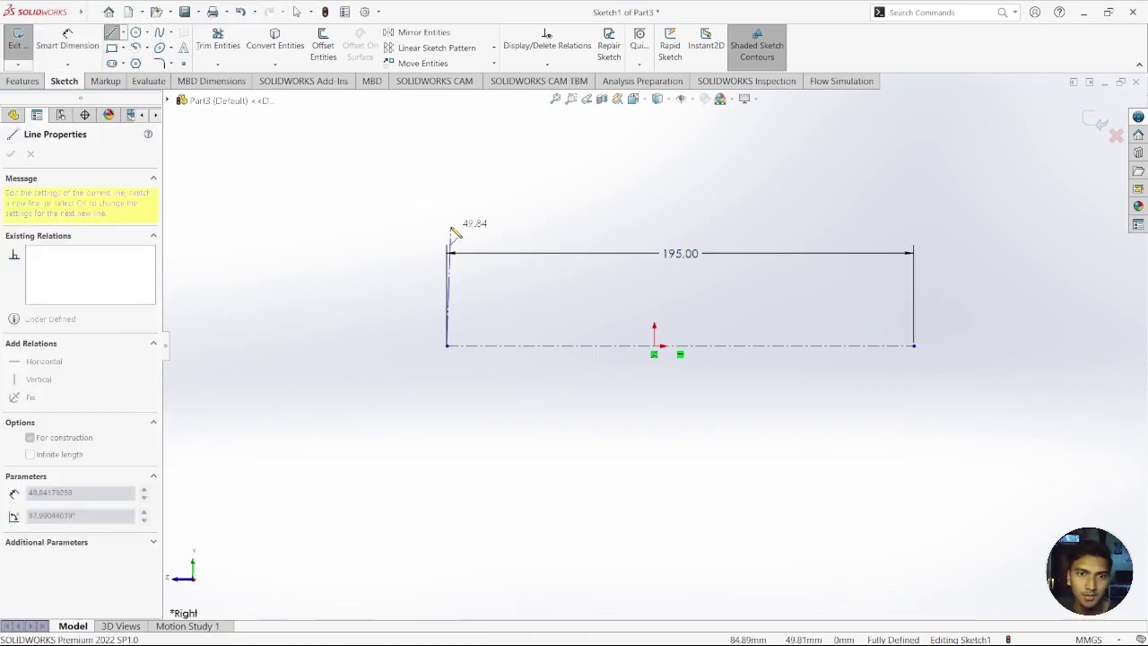
{"action": "key", "text": "Escape"}
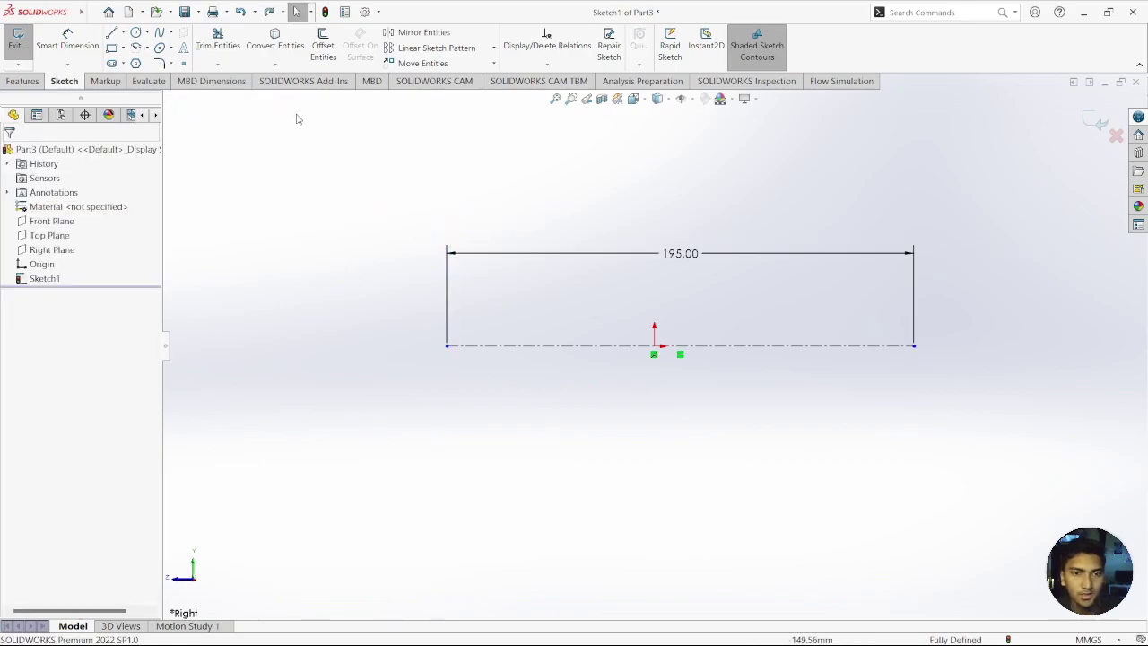
{"action": "left_click", "coordinate": [113, 33]}
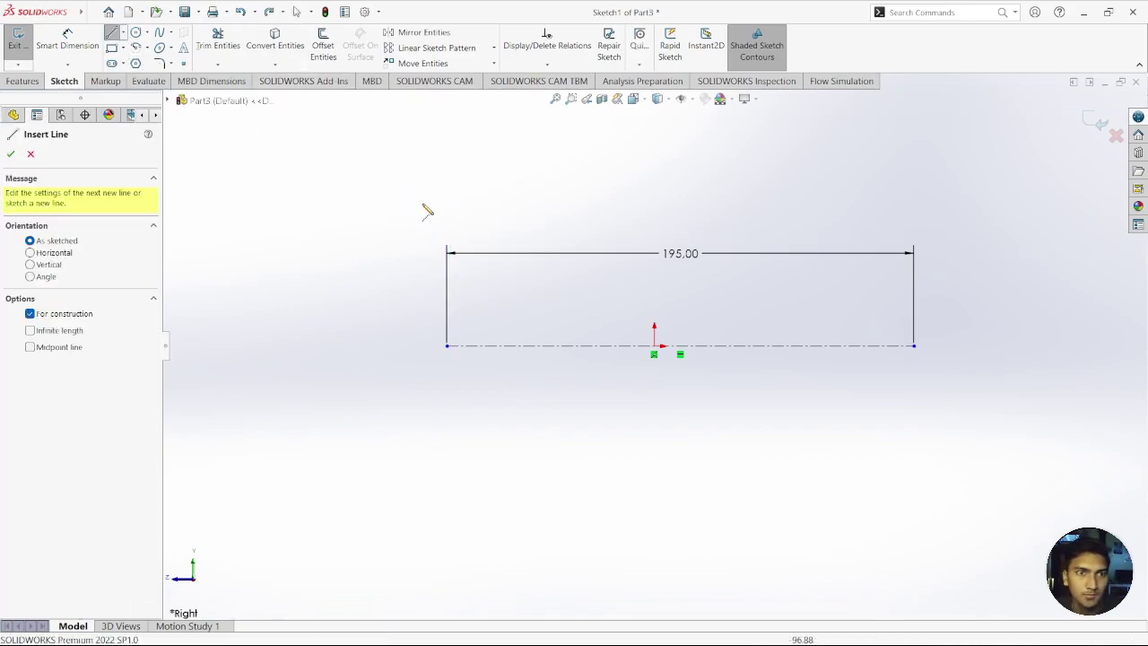
{"action": "left_click", "coordinate": [447, 346]}
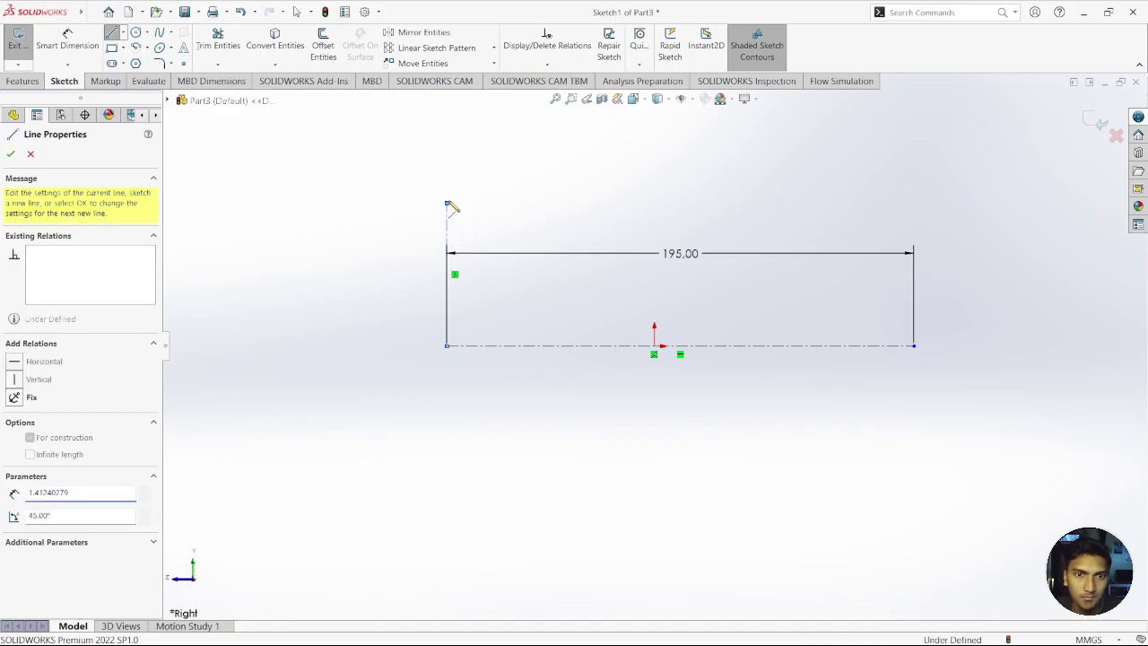
{"action": "left_click", "coordinate": [446, 152]}
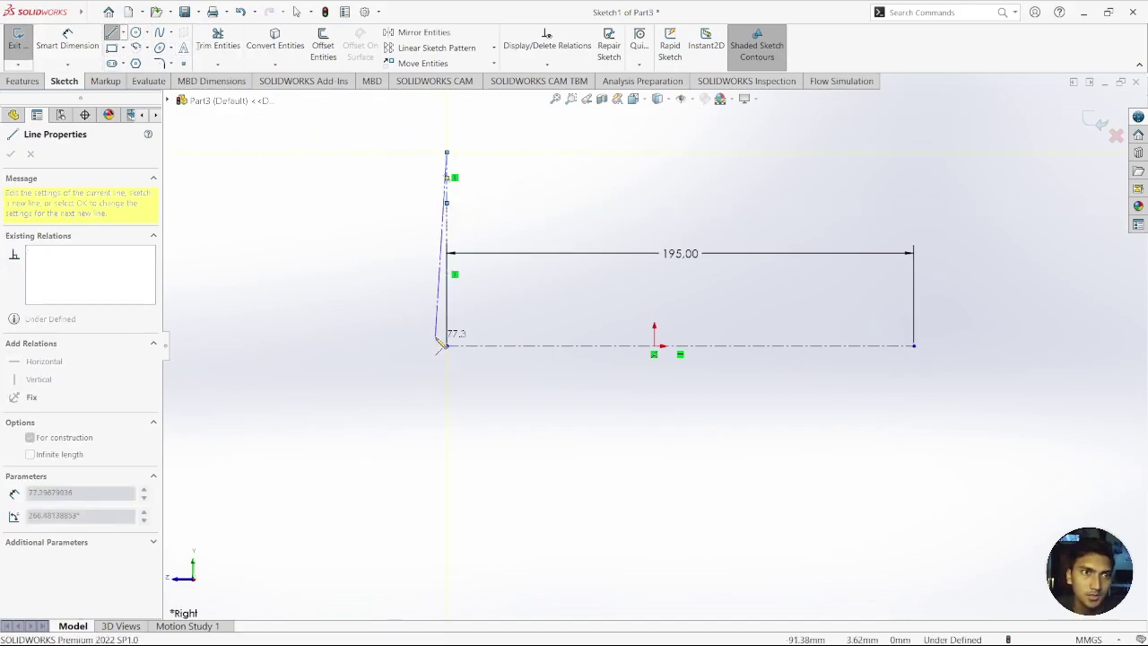
Step: Dimension the lower vertical segment 45 mm and the upper segment 11.25 mm
{"action": "left_click", "coordinate": [68, 40]}
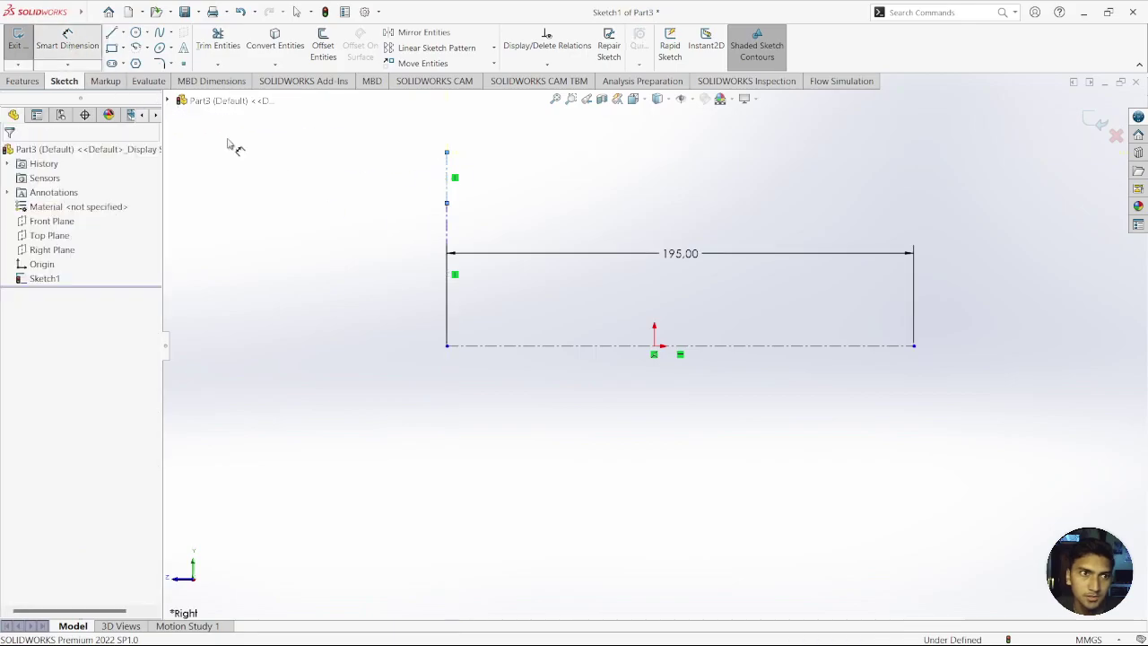
{"action": "left_click", "coordinate": [447, 296]}
{"action": "left_click", "coordinate": [382, 281]}
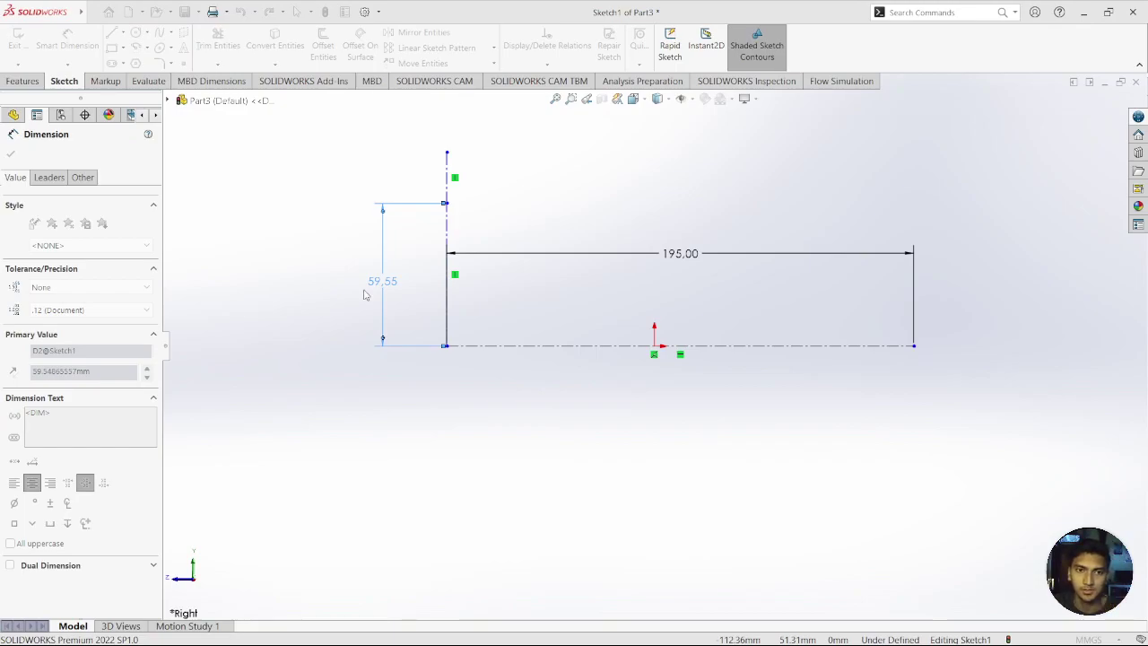
{"action": "key", "text": "Return"}
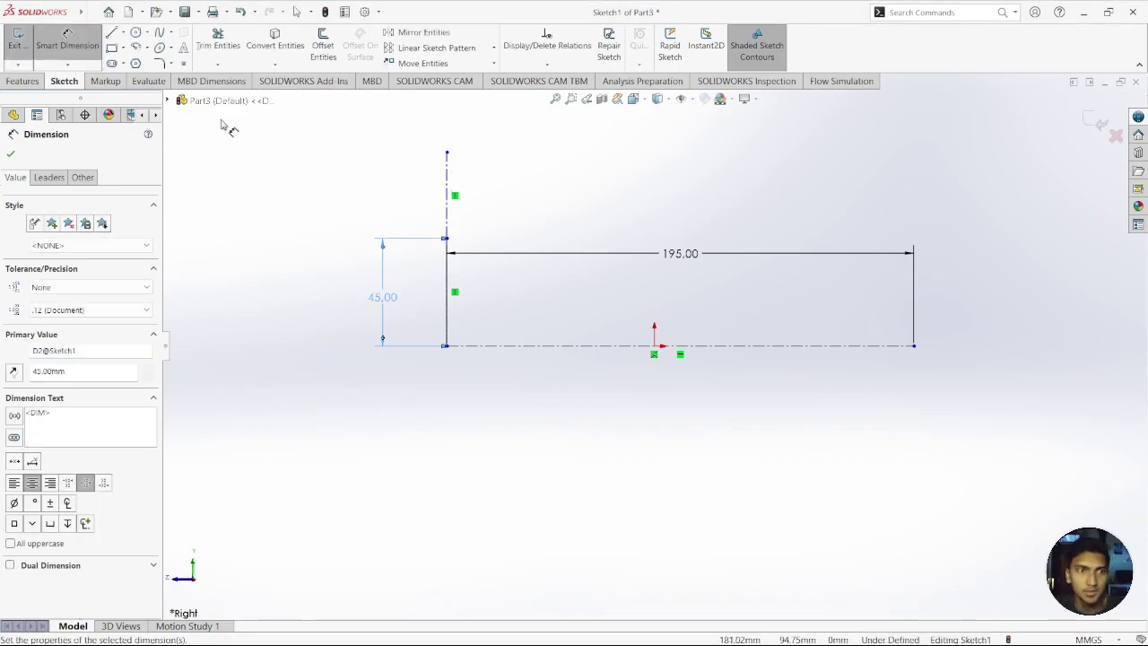
{"action": "left_click", "coordinate": [446, 208]}
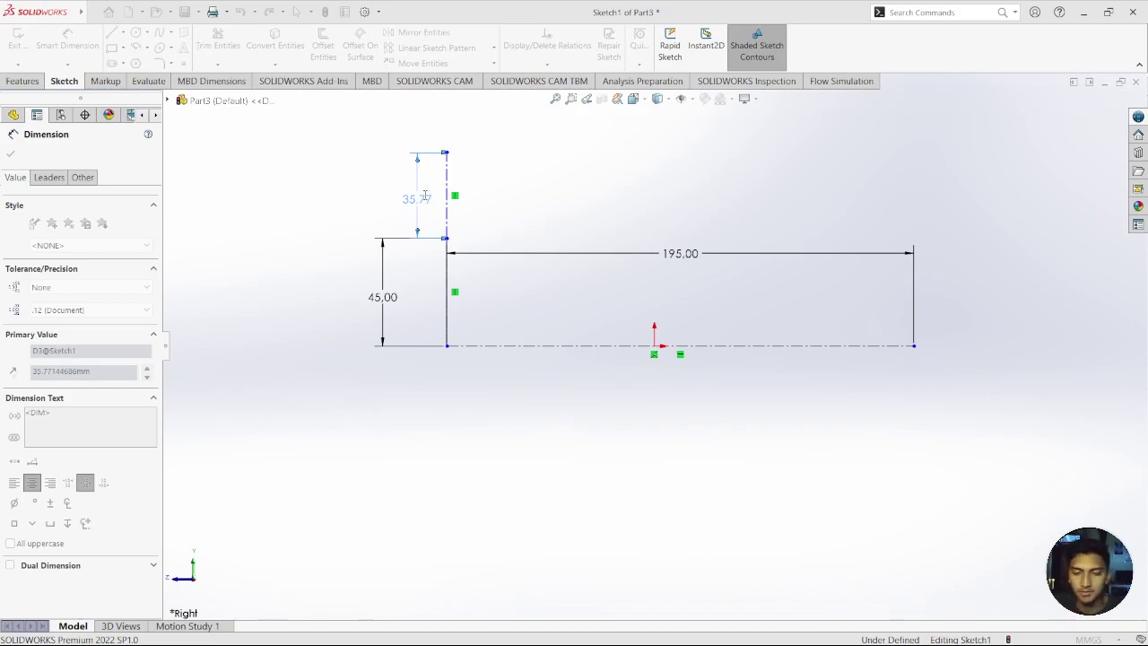
{"action": "key", "text": "Return"}
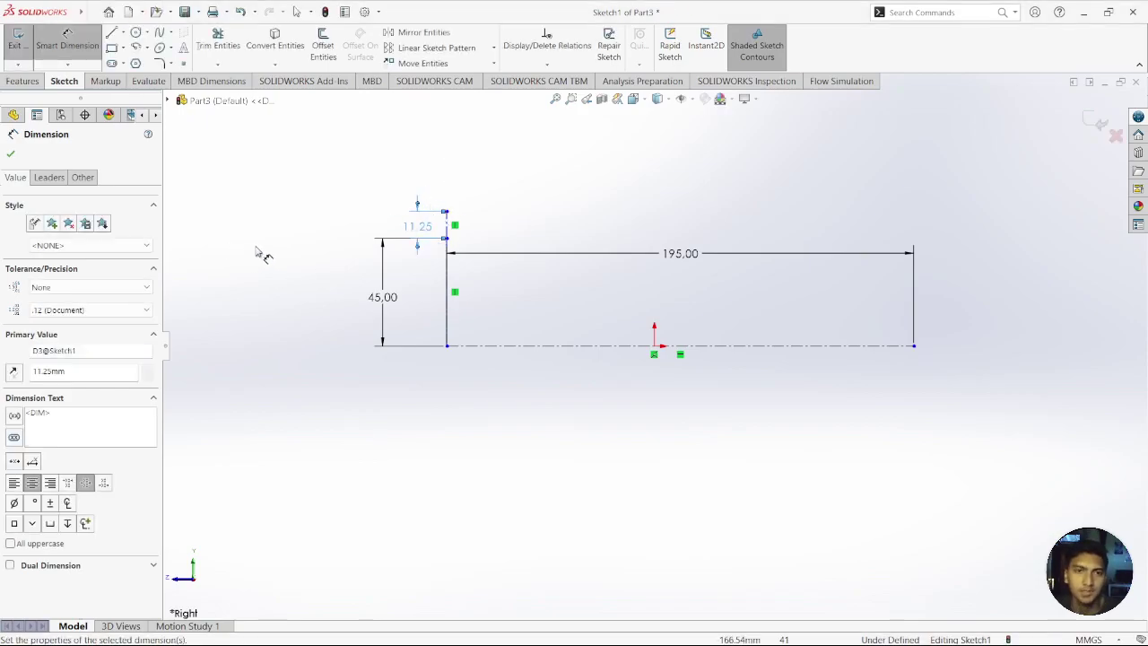
{"action": "mouse_move", "coordinate": [220, 100]}
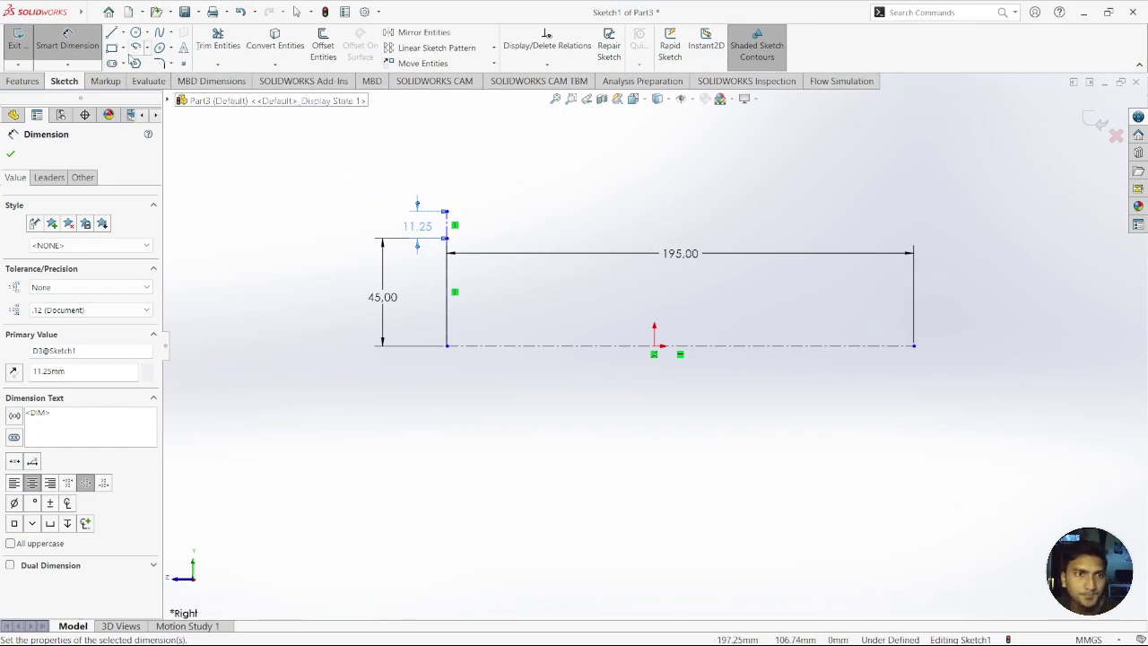
{"action": "left_click", "coordinate": [136, 32]}
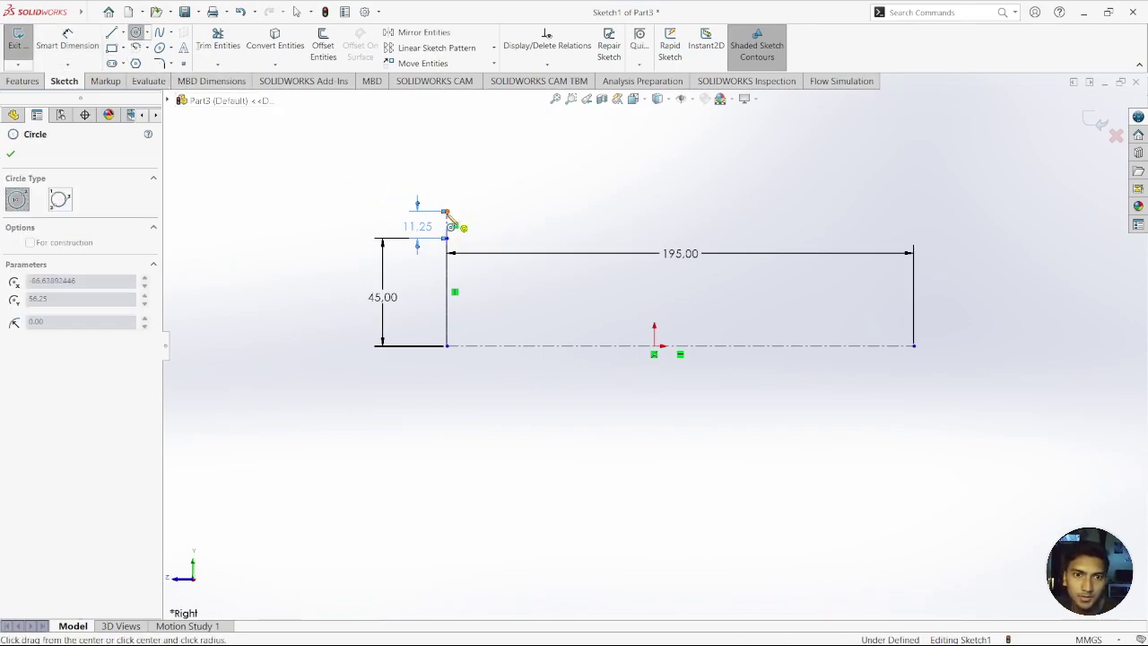
Step: Draw a circle on top of the vertical segment and a horizontal line from it to the right
{"action": "left_click", "coordinate": [447, 211]}
{"action": "left_click", "coordinate": [446, 239]}
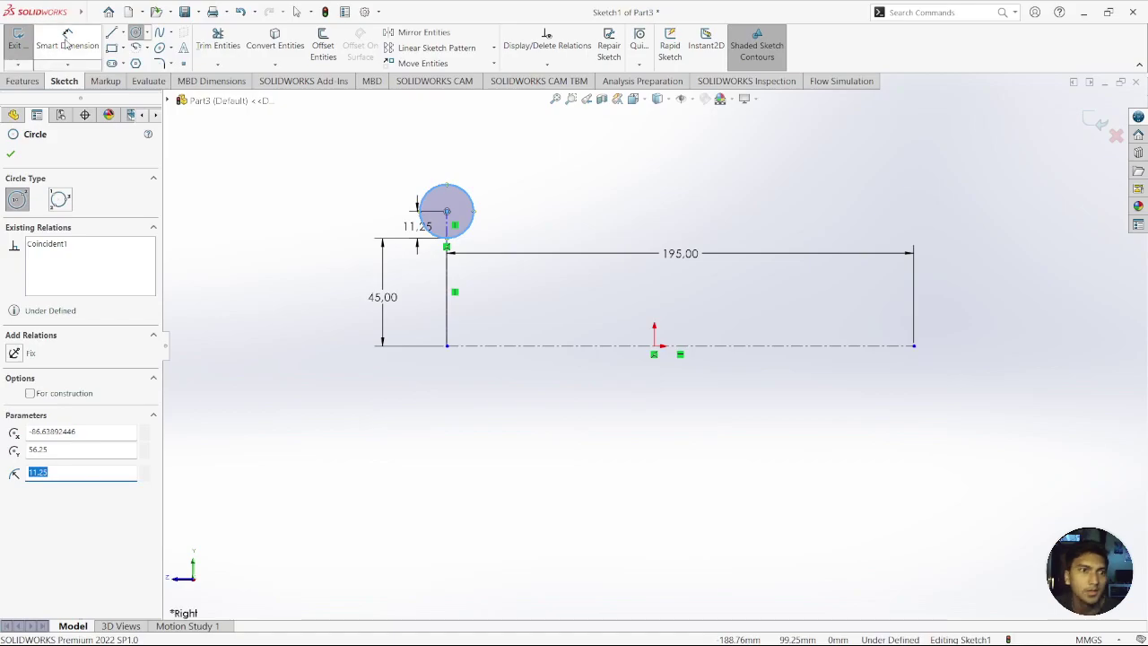
{"action": "left_click", "coordinate": [111, 33]}
{"action": "scroll", "coordinate": [425, 220], "scroll_direction": "down", "scroll_amount": 2}
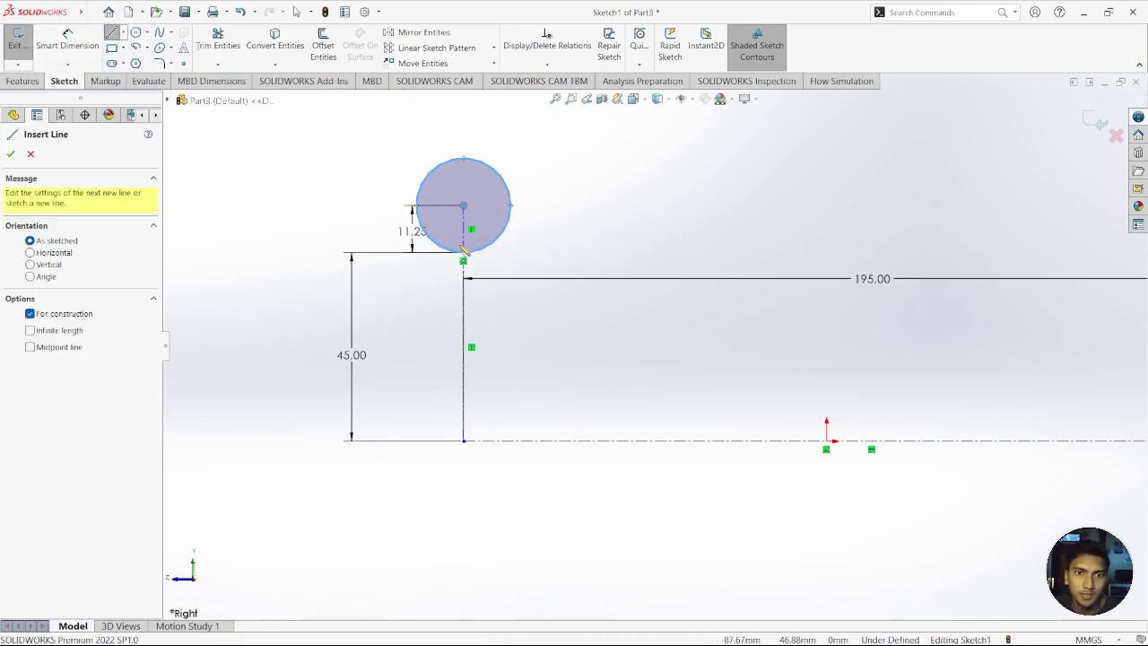
{"action": "left_click", "coordinate": [464, 252]}
{"action": "scroll", "coordinate": [763, 269], "scroll_direction": "down", "scroll_amount": 3}
{"action": "scroll", "coordinate": [826, 260], "scroll_direction": "up", "scroll_amount": 3}
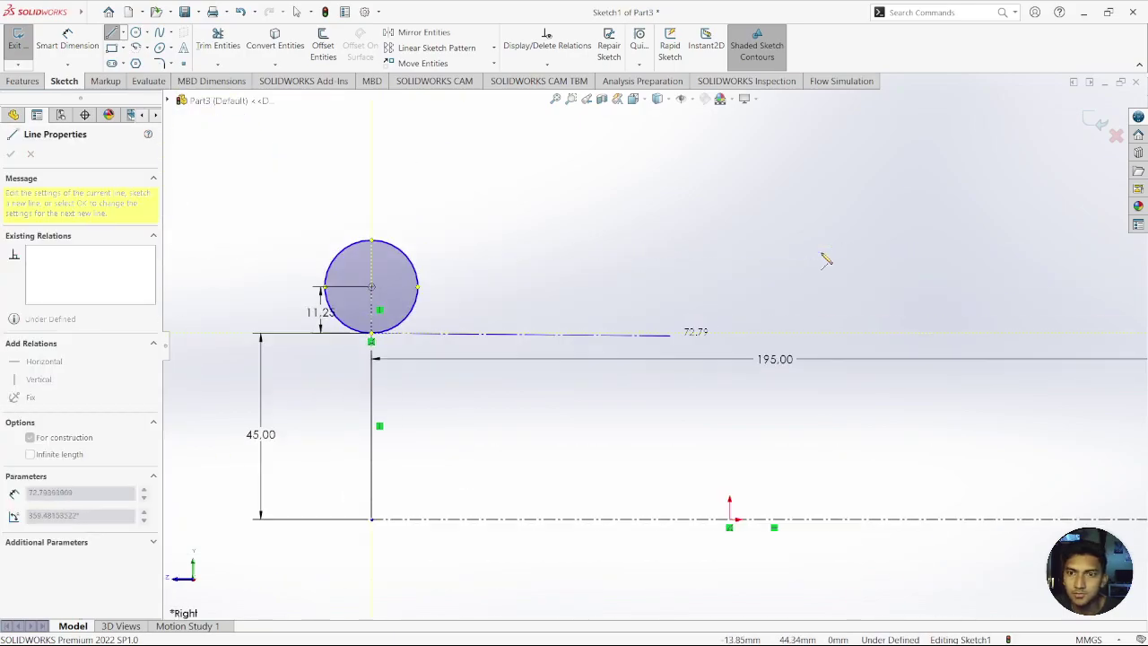
{"action": "scroll", "coordinate": [826, 260], "scroll_direction": "up", "scroll_amount": 3}
{"action": "left_click", "coordinate": [864, 340]}
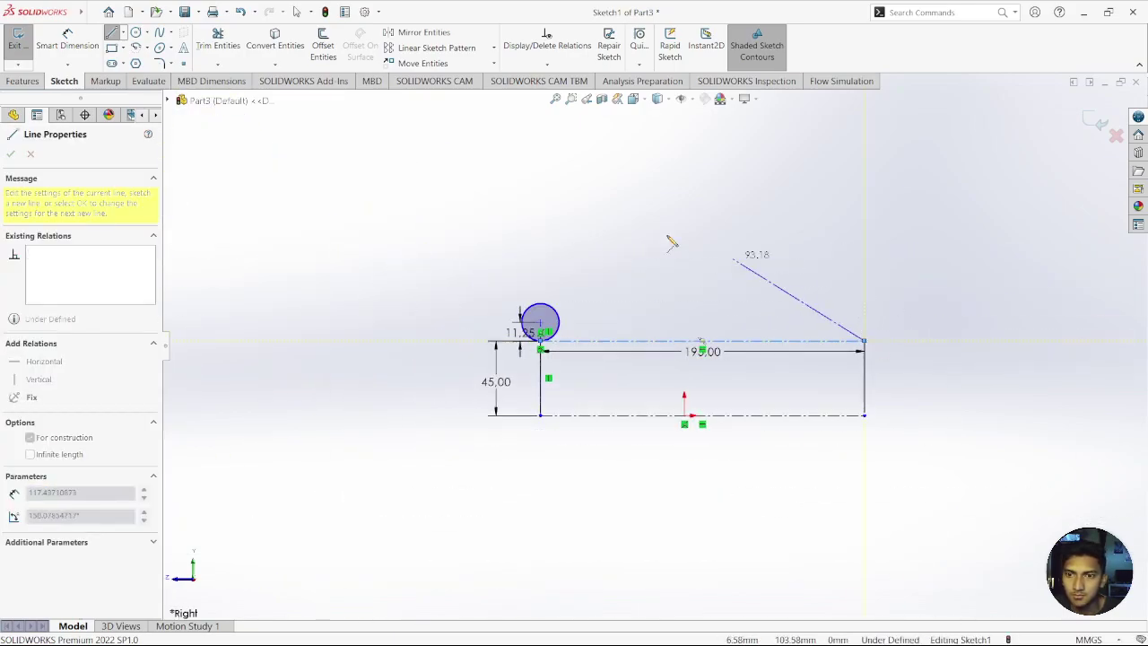
{"action": "left_click", "coordinate": [113, 33]}
Step: Draw a sloped line from the circle's bottom to the right and set its angle to 2.8°
{"action": "scroll", "coordinate": [533, 296], "scroll_direction": "down", "scroll_amount": 3}
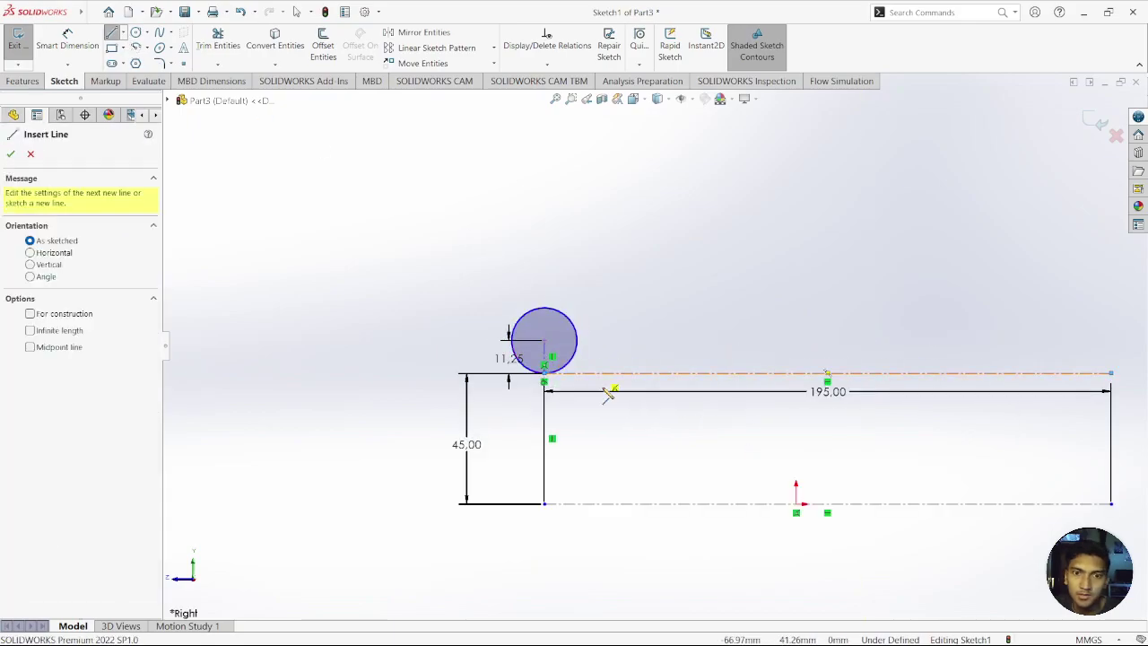
{"action": "left_click", "coordinate": [546, 382]}
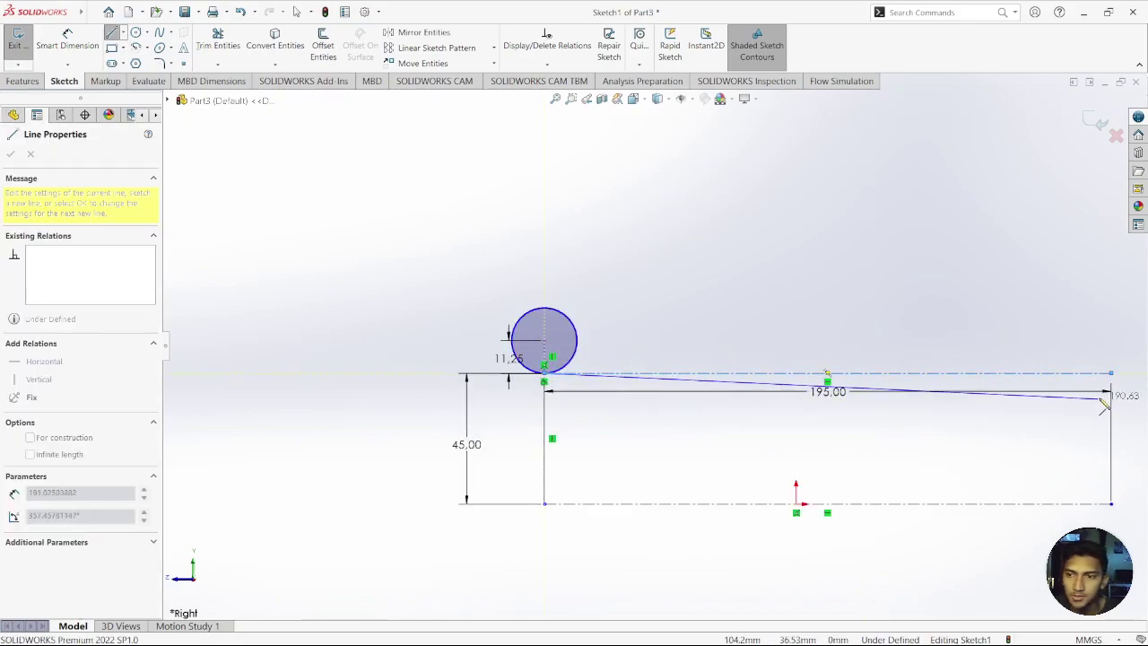
{"action": "left_click", "coordinate": [1111, 385]}
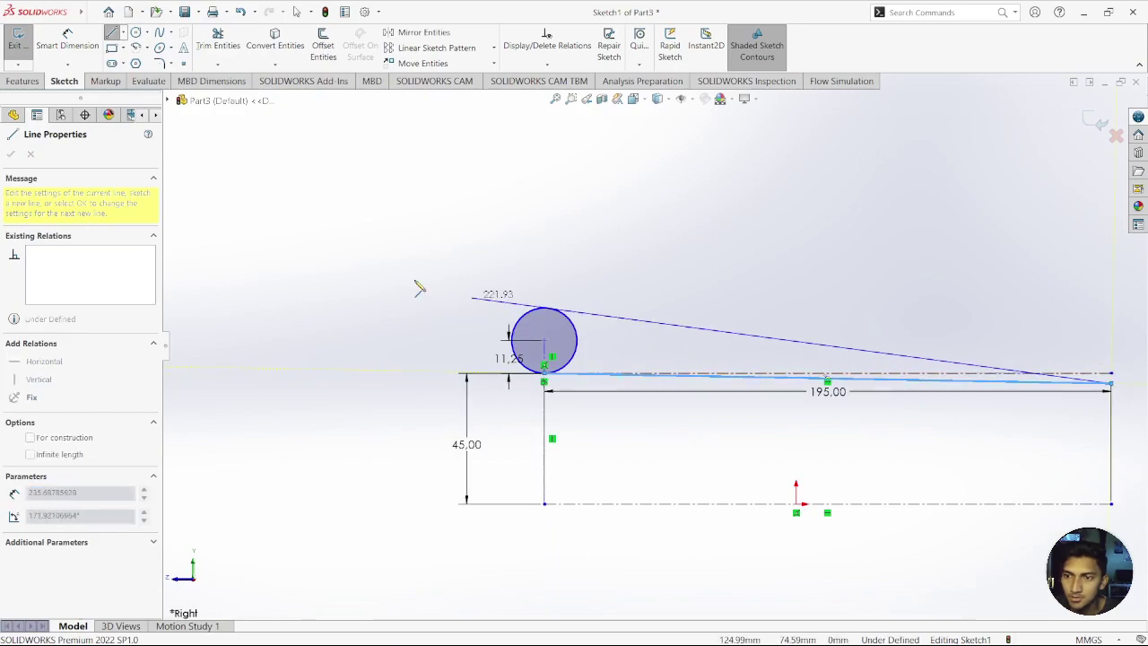
{"action": "left_click", "coordinate": [67, 43]}
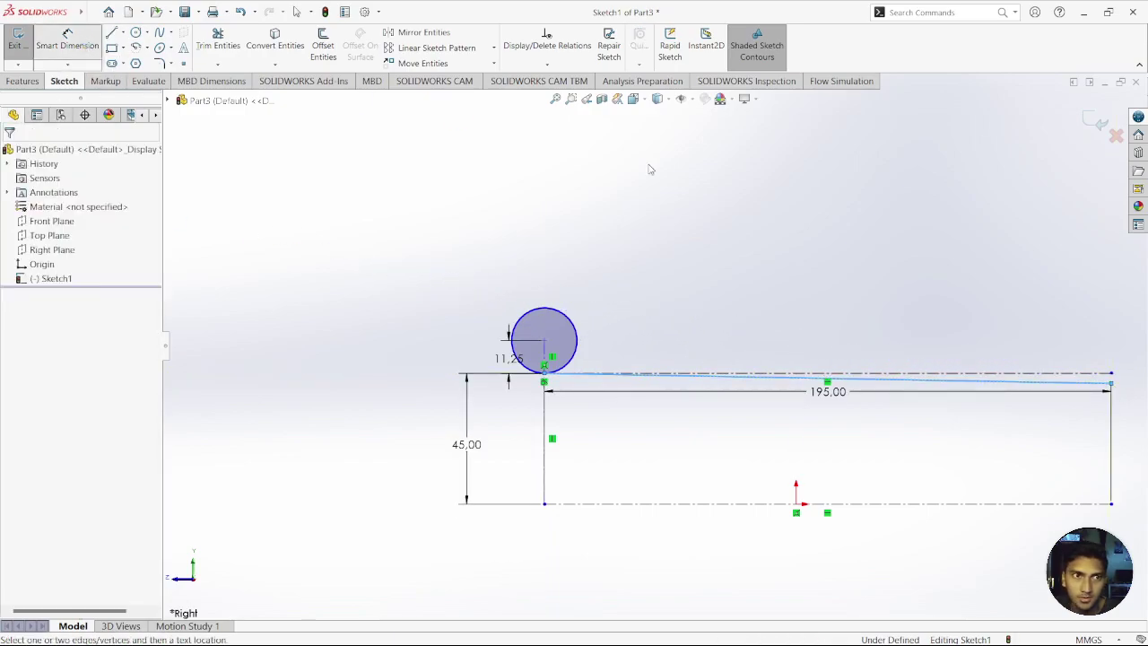
{"action": "left_click", "coordinate": [893, 383]}
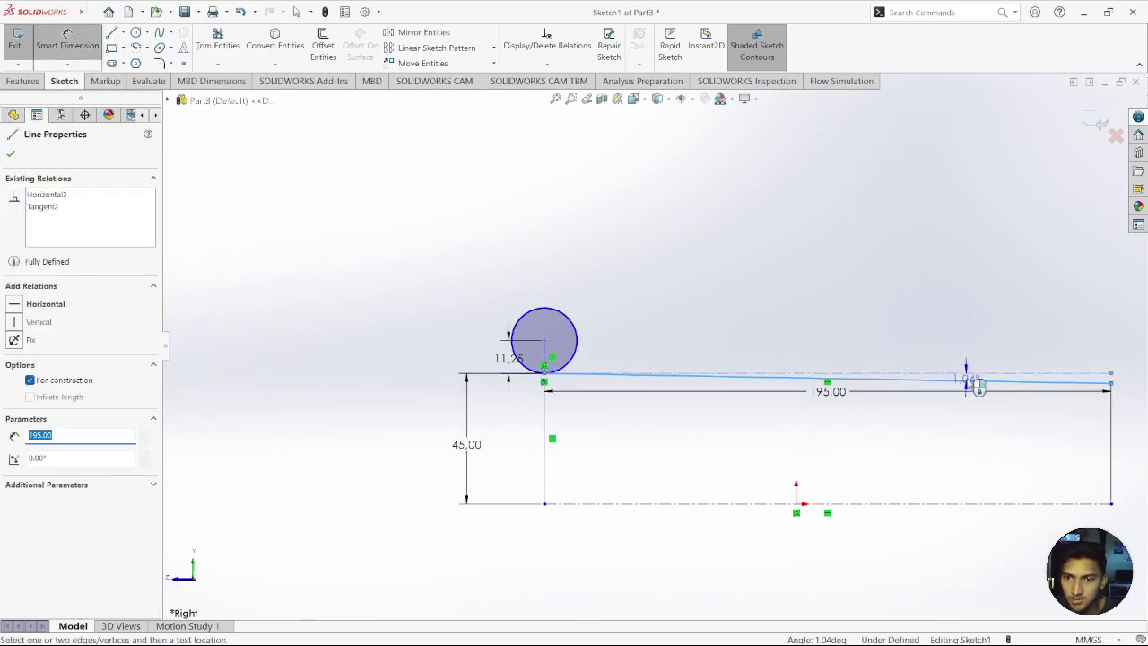
{"action": "left_click", "coordinate": [986, 387]}
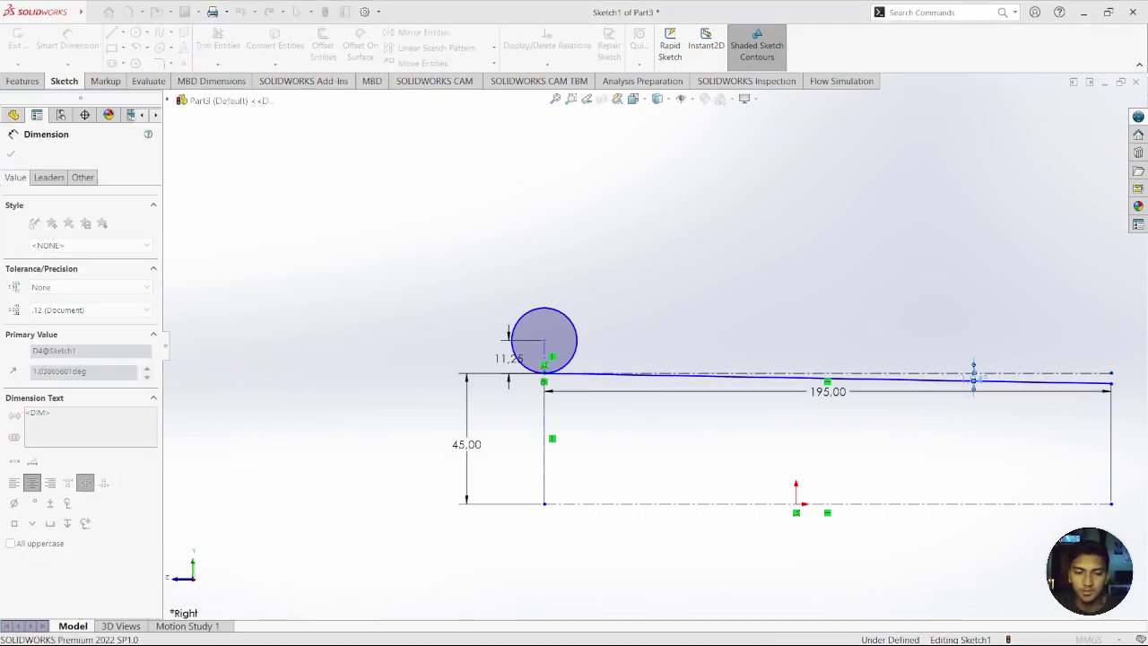
{"action": "key", "text": "Return"}
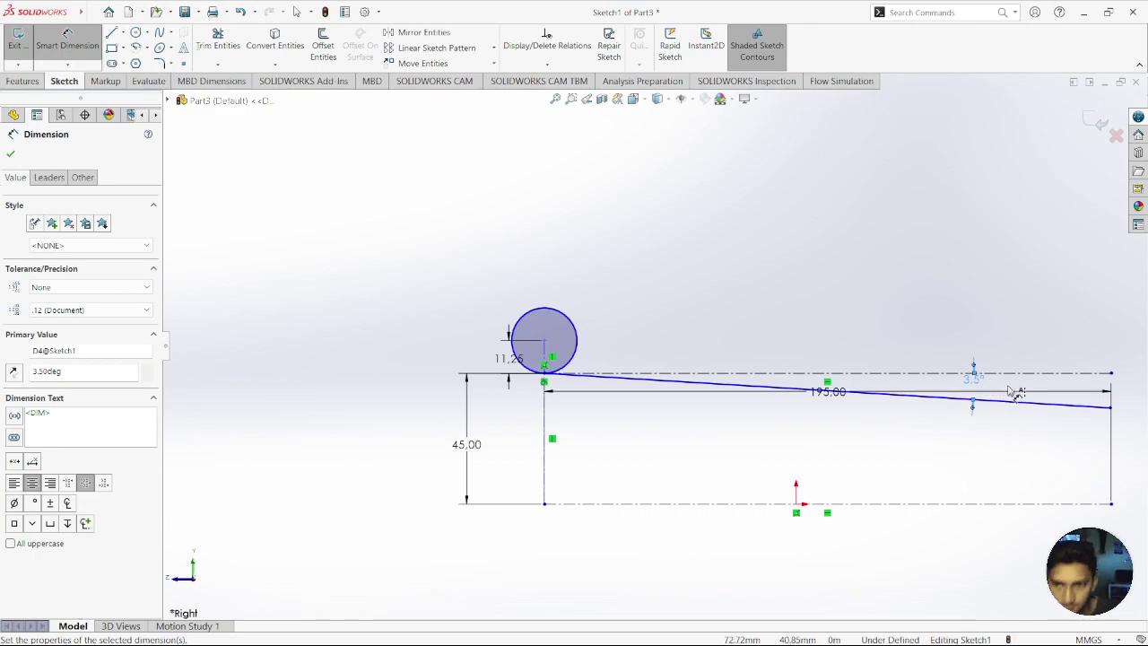
{"action": "double_click", "coordinate": [979, 380]}
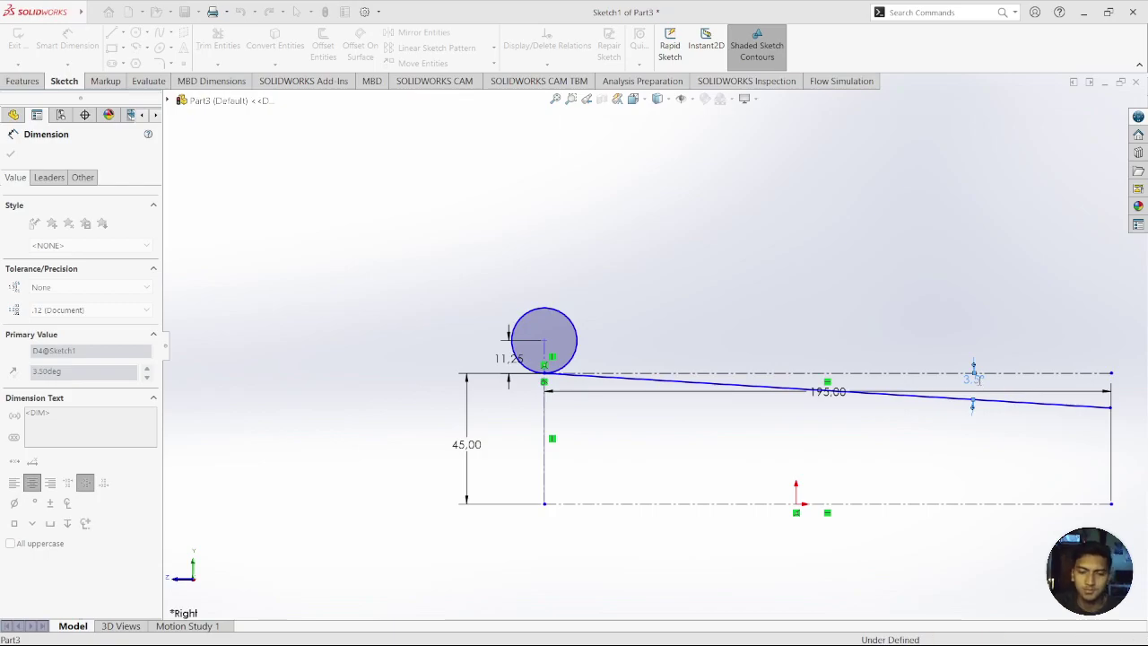
{"action": "key", "text": "Return"}
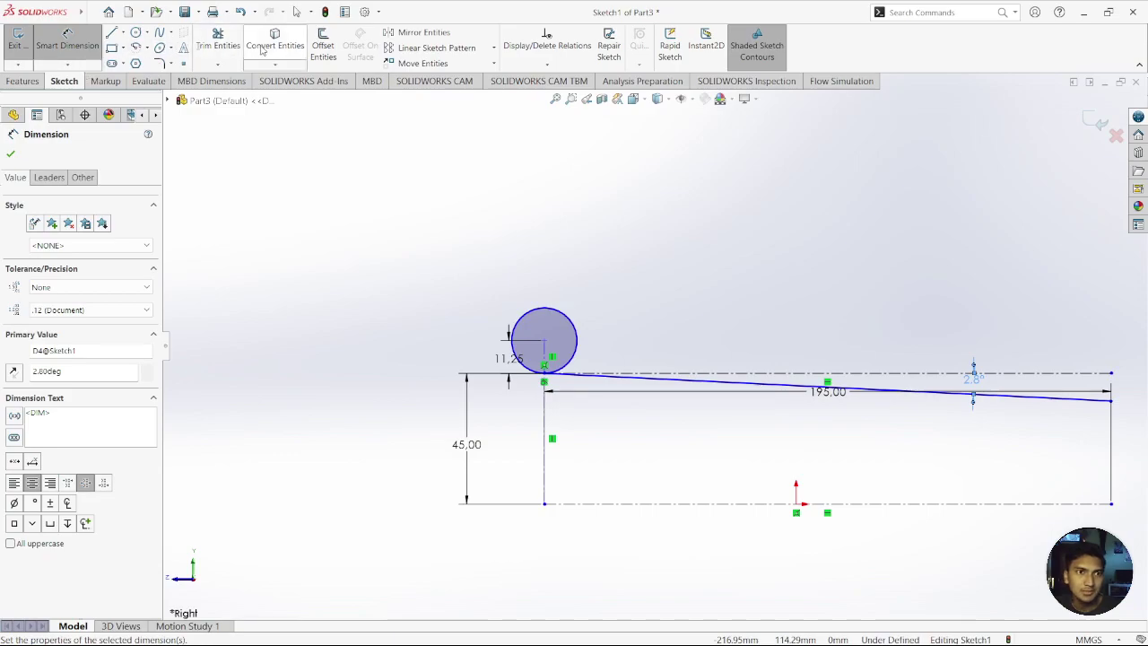
Step: Offset the small circle 2 mm inward to create a concentric inner circle
{"action": "left_click", "coordinate": [323, 45]}
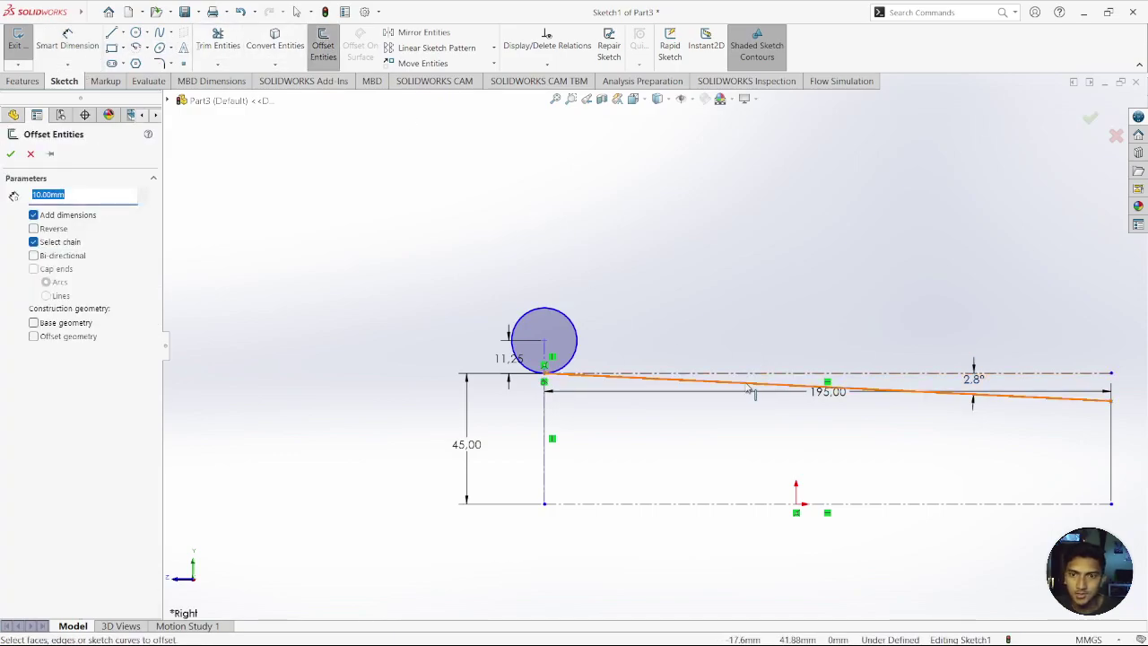
{"action": "left_click", "coordinate": [525, 325]}
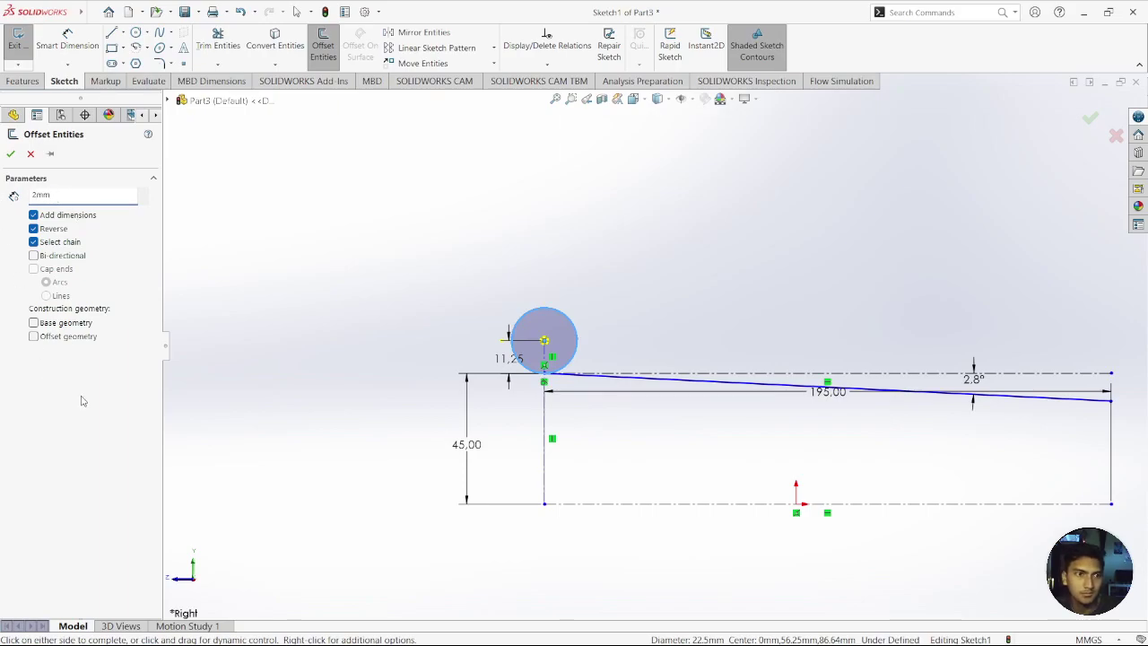
{"action": "key", "text": "Return"}
{"action": "left_click", "coordinate": [9, 154]}
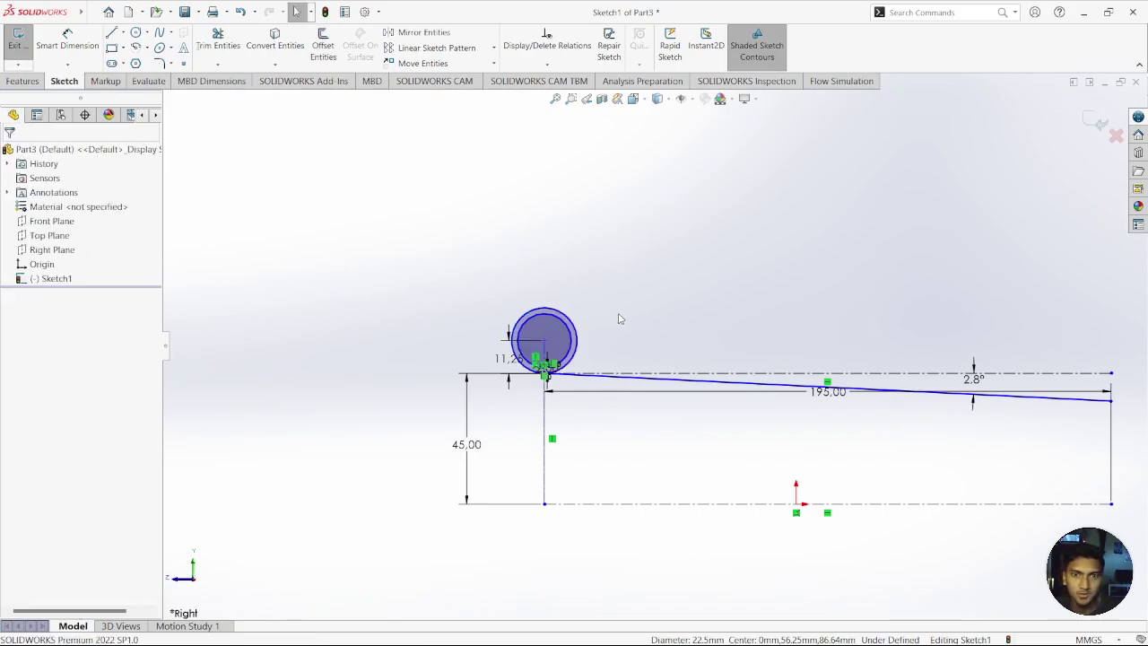
{"action": "scroll", "coordinate": [604, 344], "scroll_direction": "down", "scroll_amount": 2}
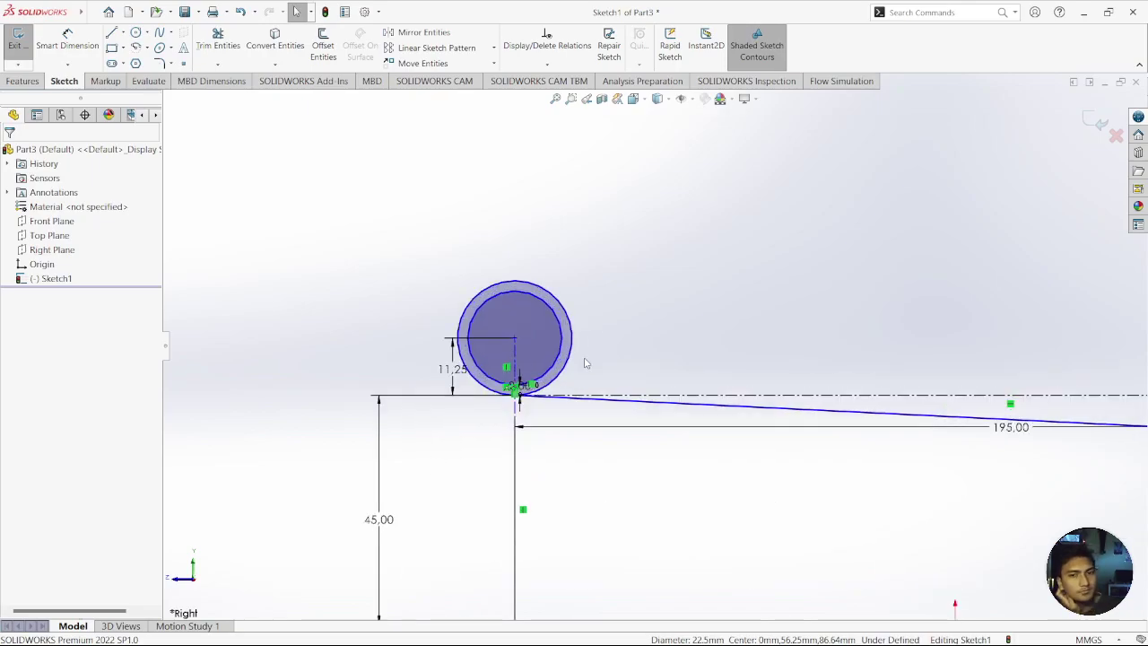
{"action": "scroll", "coordinate": [597, 361], "scroll_direction": "up", "scroll_amount": 2}
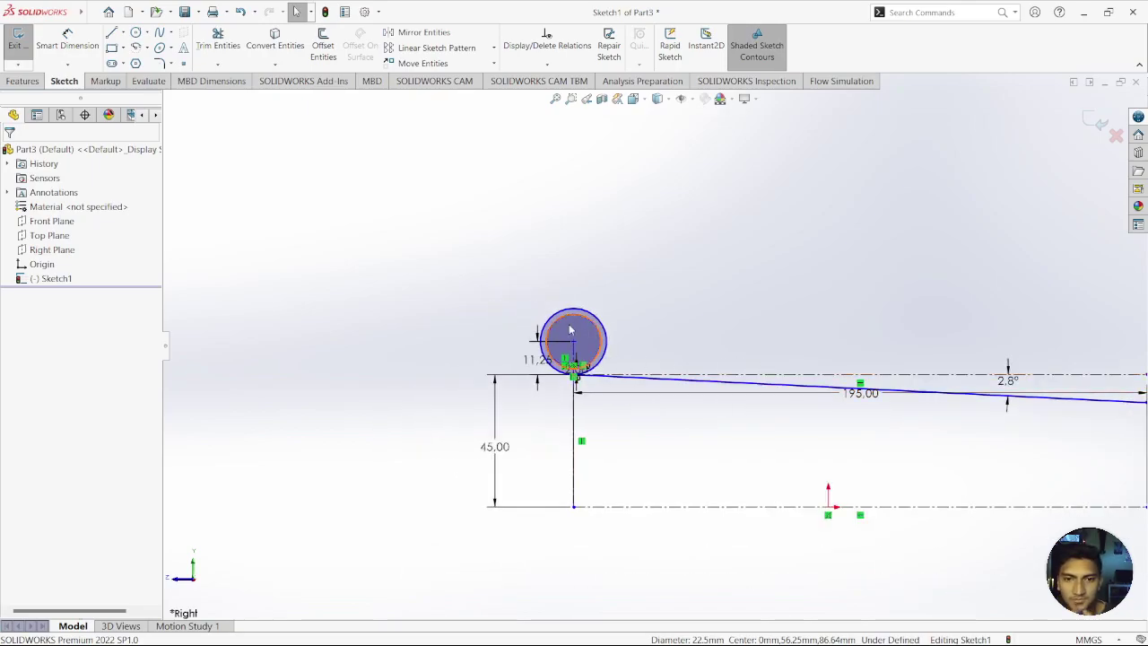
Step: Draw a short vertical line up from the sloped line's right end and dimension it (3.38 mm)
{"action": "left_click", "coordinate": [111, 33]}
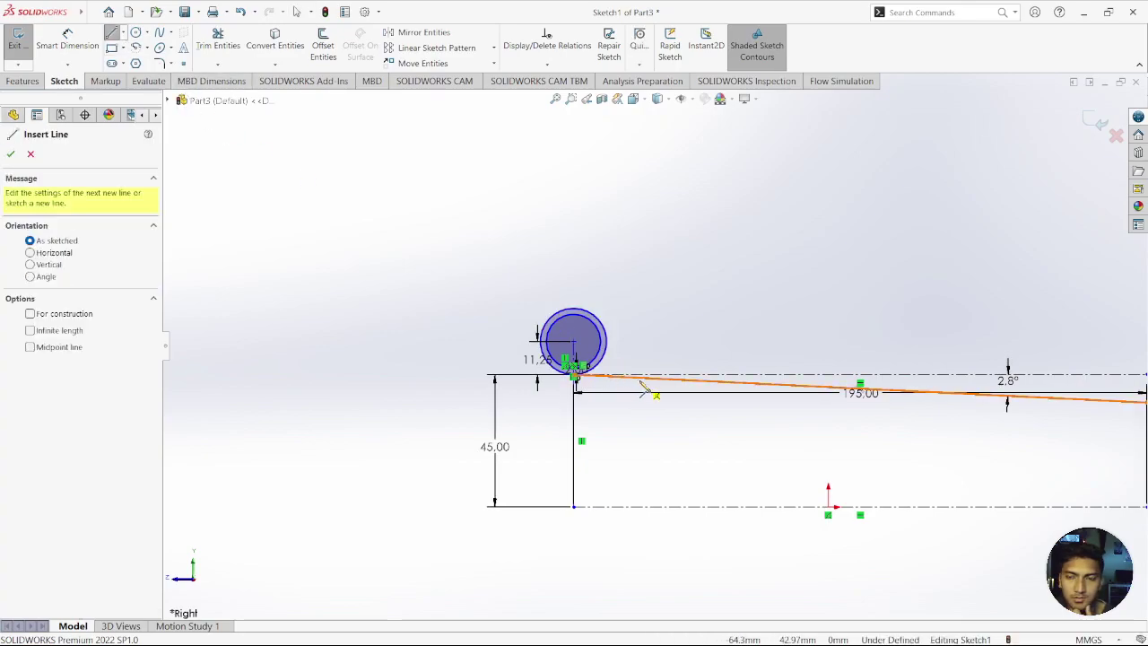
{"action": "key", "text": "z"}
{"action": "scroll", "coordinate": [1120, 439], "scroll_direction": "down", "scroll_amount": 1}
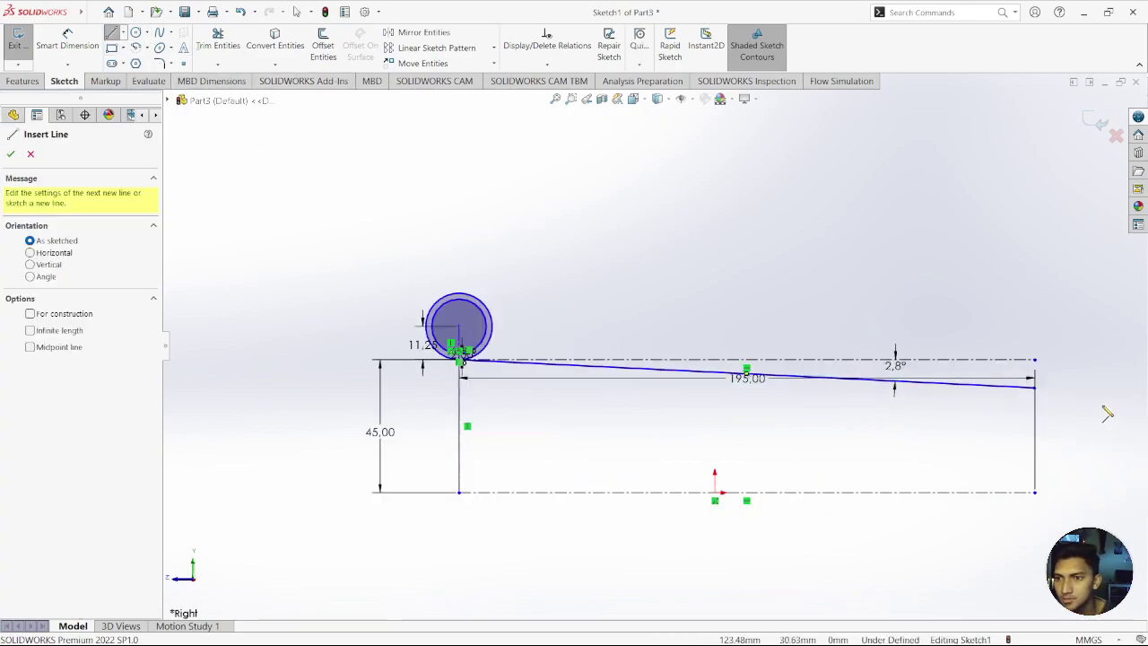
{"action": "scroll", "coordinate": [1119, 439], "scroll_direction": "down", "scroll_amount": 5}
{"action": "left_click", "coordinate": [715, 306]}
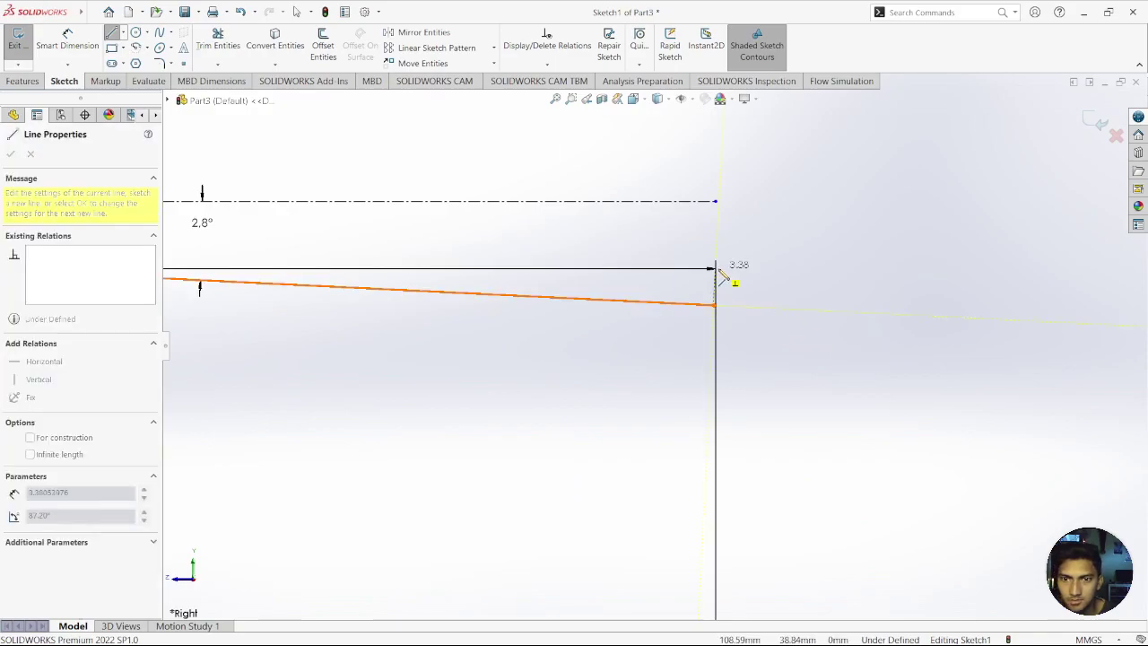
{"action": "left_click", "coordinate": [713, 268]}
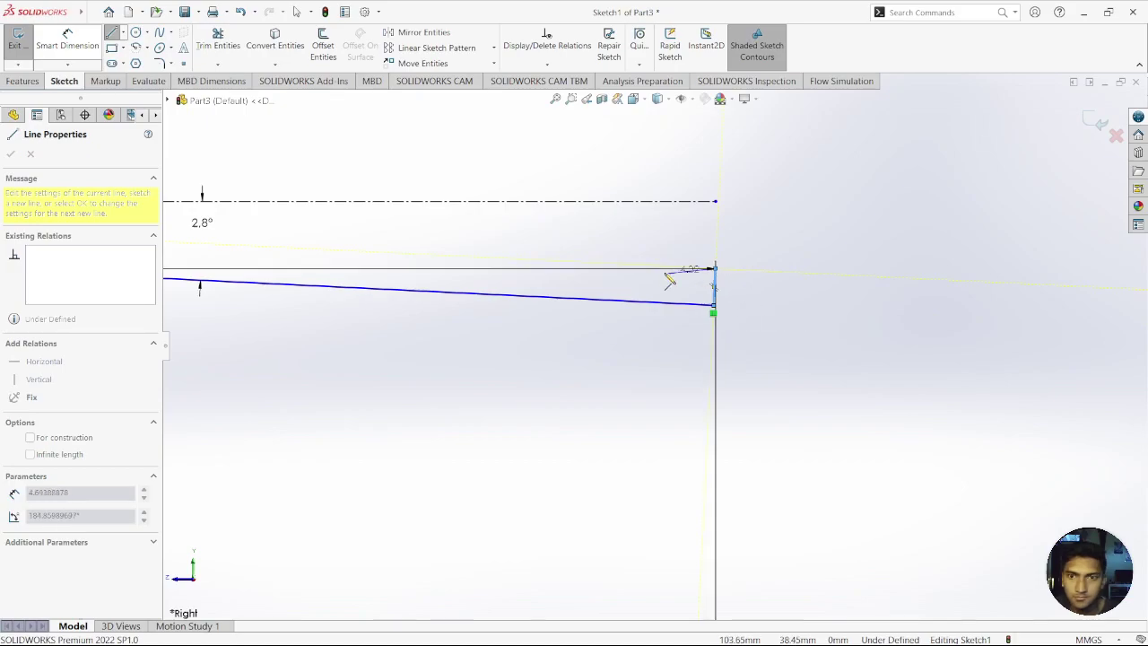
{"action": "left_click", "coordinate": [67, 40]}
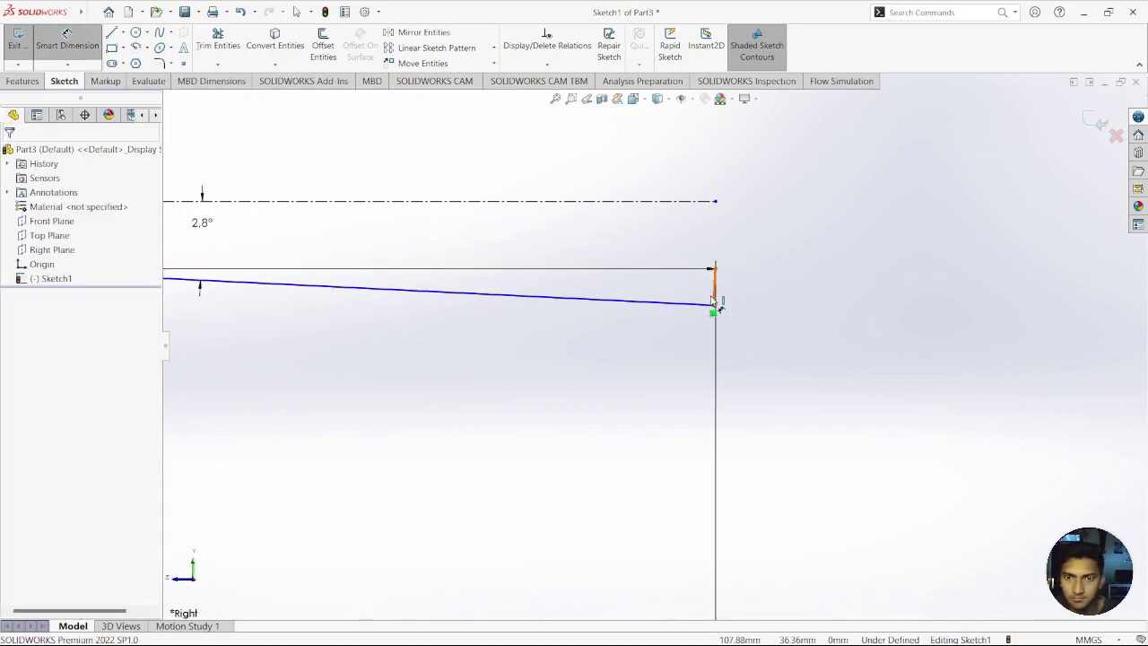
{"action": "left_click", "coordinate": [716, 296]}
{"action": "left_click", "coordinate": [761, 291]}
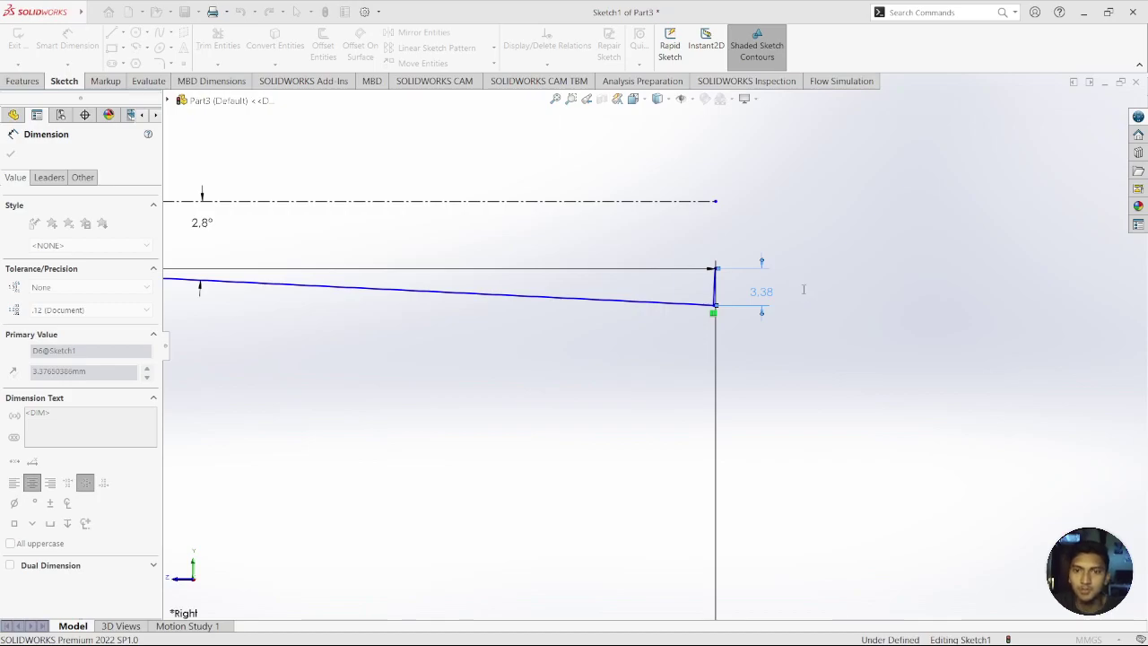
Step: Set the vertical line to 2 mm and draw a line from its top to the inner circle
{"action": "type", "text": "2"}
{"action": "key", "text": "Return"}
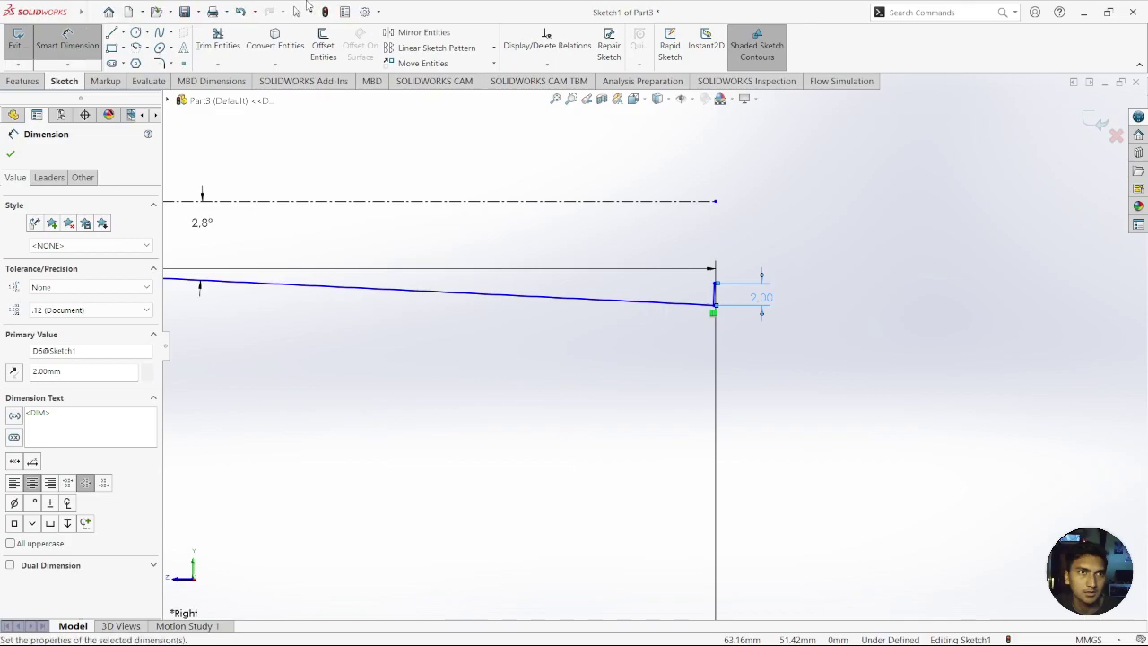
{"action": "key", "text": "l"}
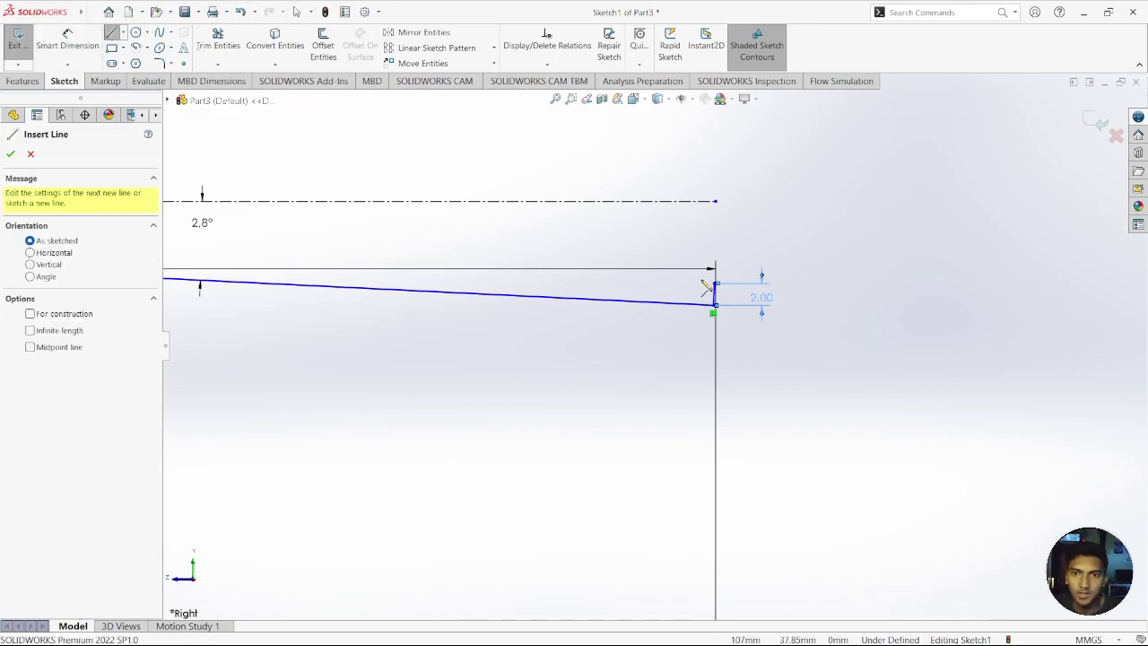
{"action": "left_click", "coordinate": [715, 269]}
{"action": "key", "text": "z"}
{"action": "key", "text": "z"}
{"action": "key", "text": "z"}
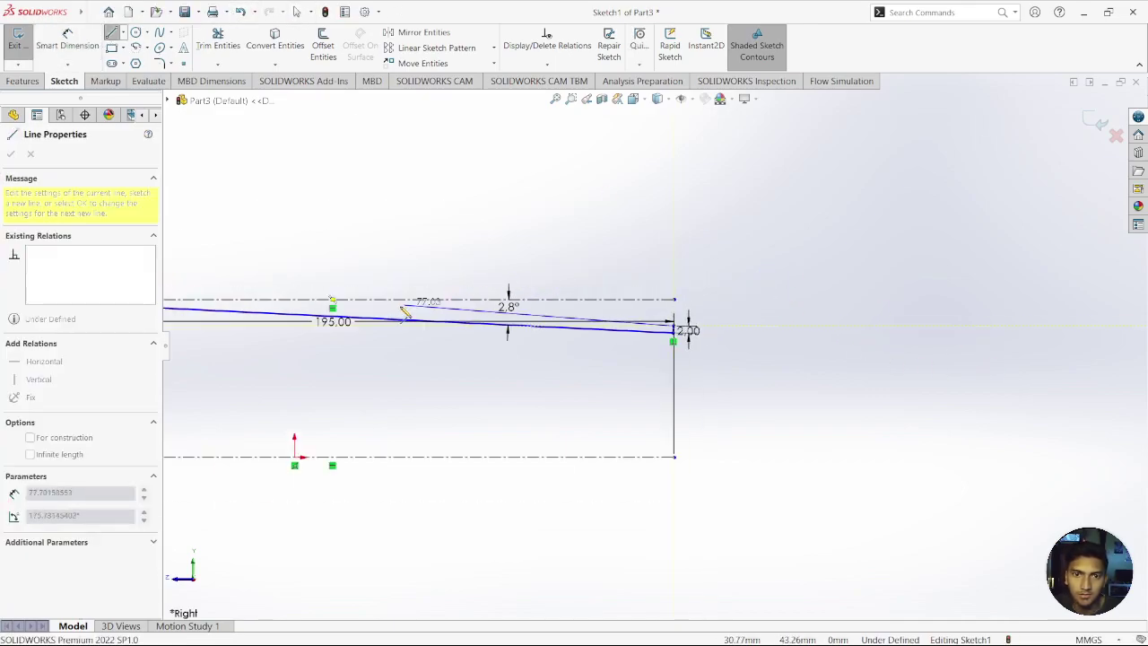
{"action": "key", "text": "z"}
{"action": "scroll", "coordinate": [476, 339], "scroll_direction": "down", "scroll_amount": 6}
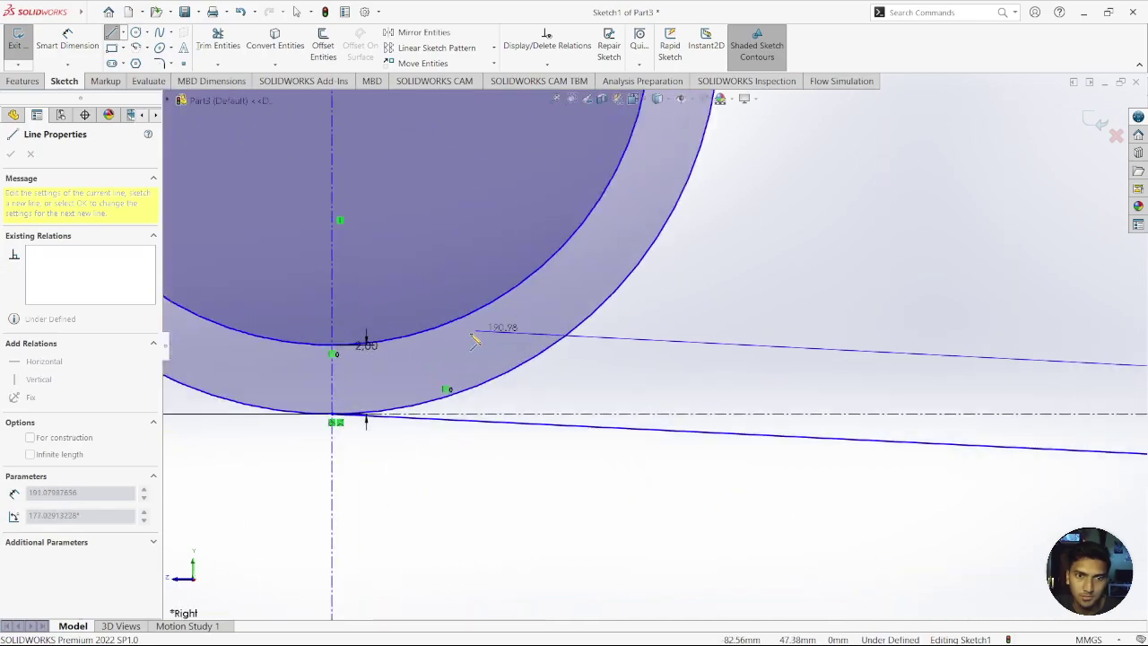
{"action": "left_click", "coordinate": [332, 344]}
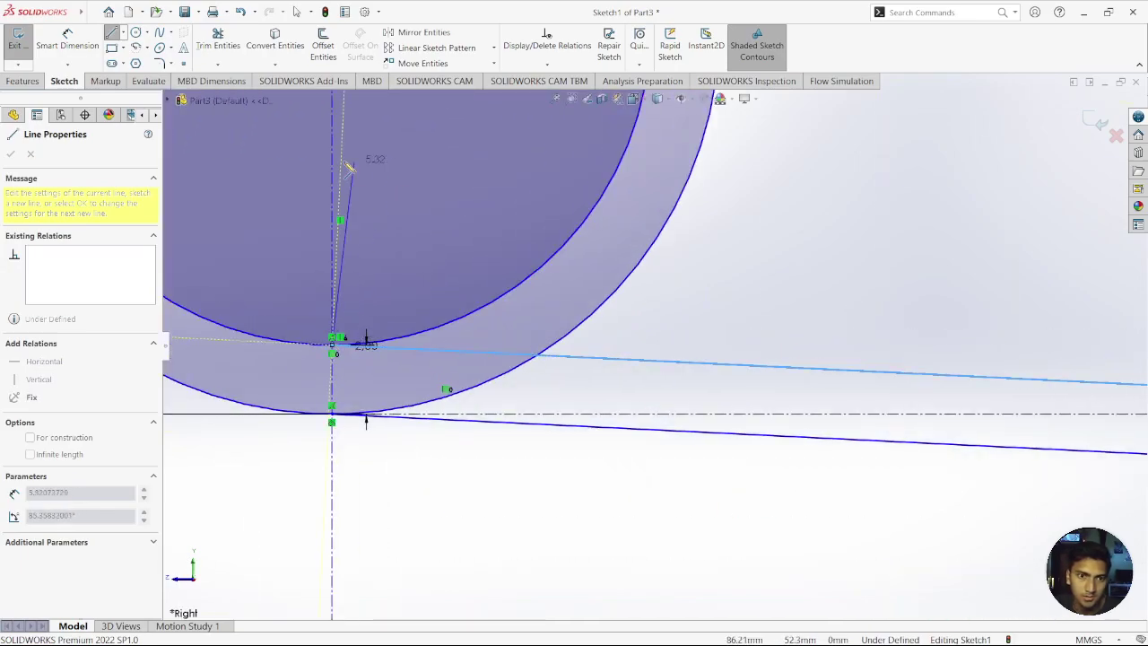
Step: Trim parts of the circles, then undo the trim to restore the inner circle
{"action": "left_click", "coordinate": [218, 40]}
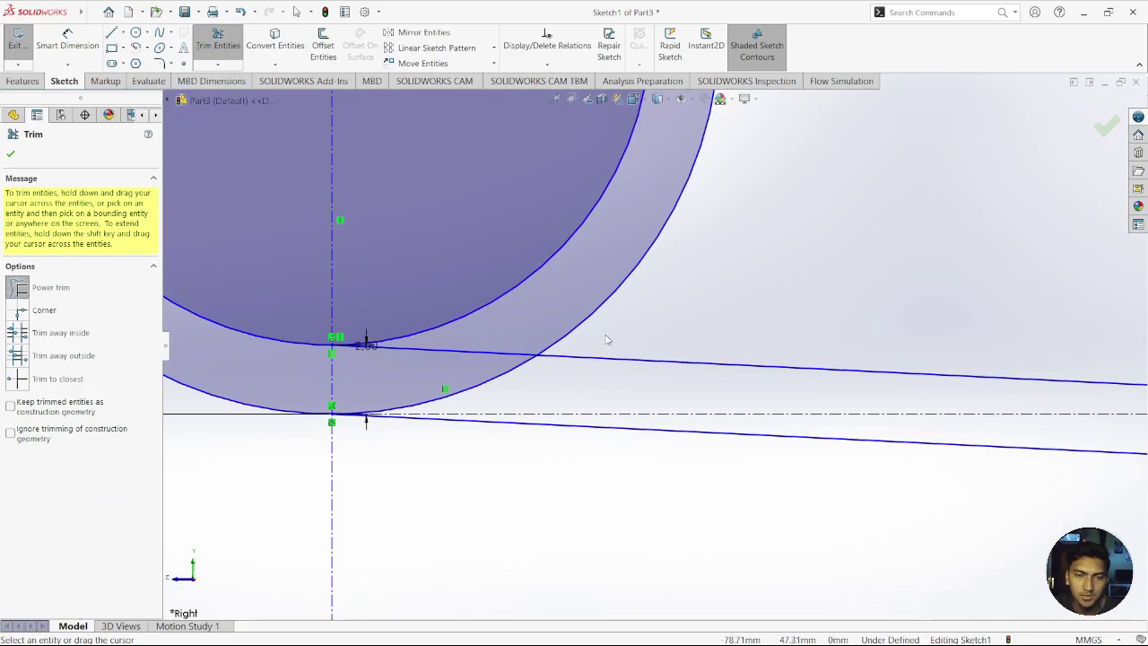
{"action": "mouse_move", "coordinate": [607, 339]}
{"action": "left_mouse_down"}
{"action": "mouse_move", "coordinate": [648, 282]}
{"action": "mouse_move", "coordinate": [454, 297]}
{"action": "left_mouse_up"}
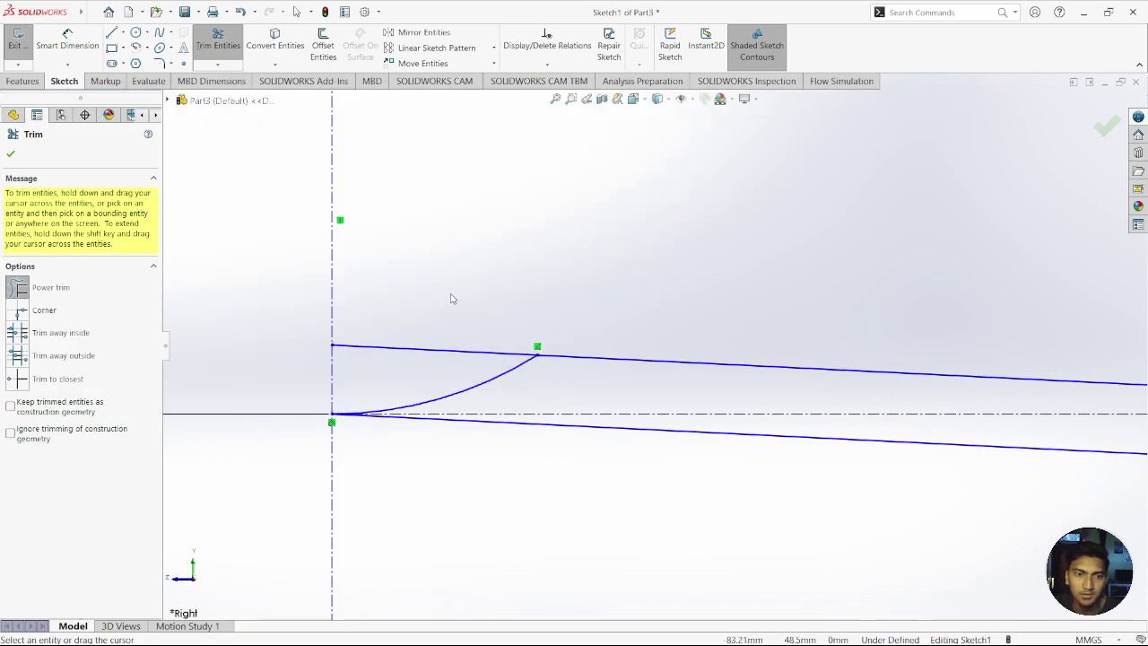
{"action": "key", "text": "Escape"}
{"action": "key", "text": "ctrl+z"}
{"action": "key", "text": "ctrl+z"}
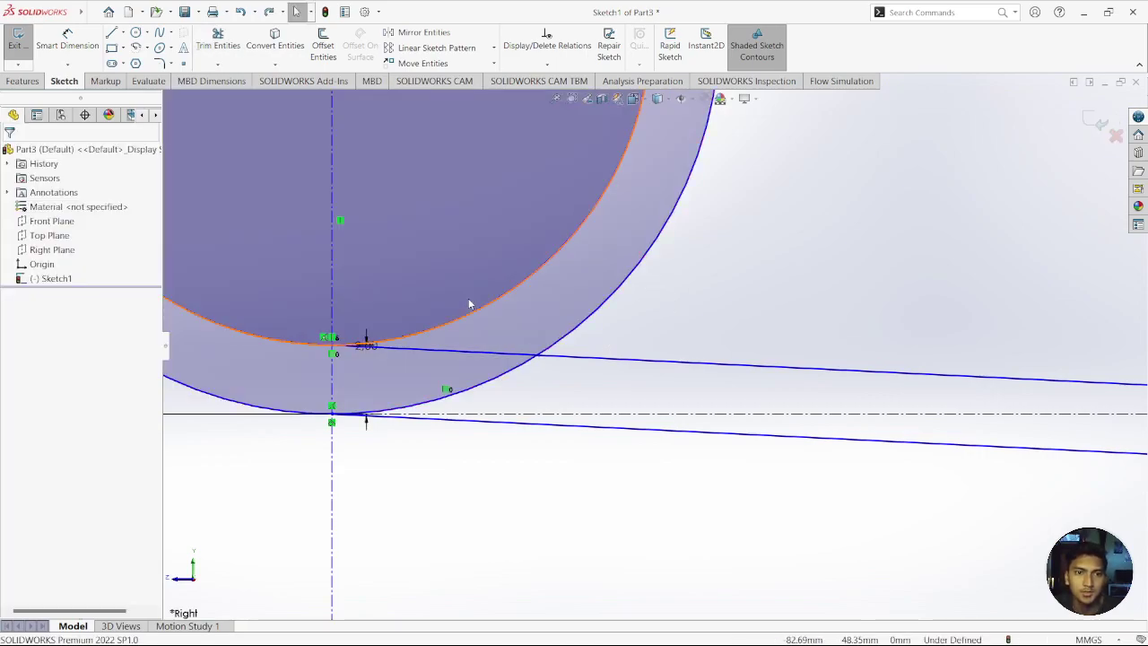
{"action": "key", "text": "ctrl+z"}
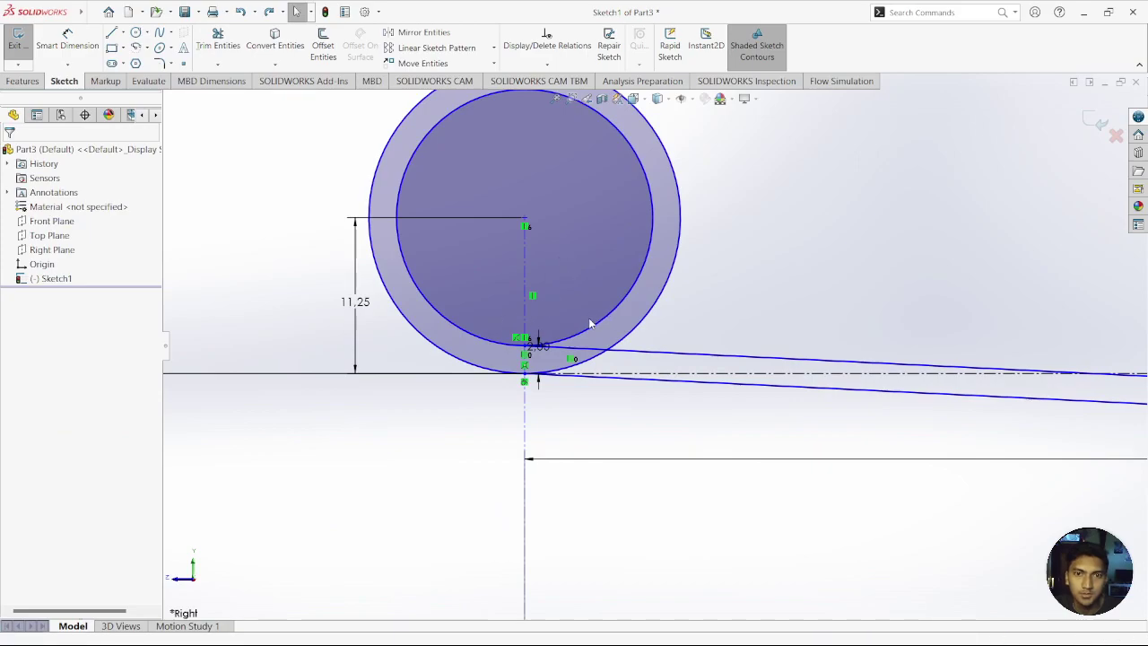
Step: Draw a line ending at the circle's tangent point
{"action": "left_click", "coordinate": [114, 36]}
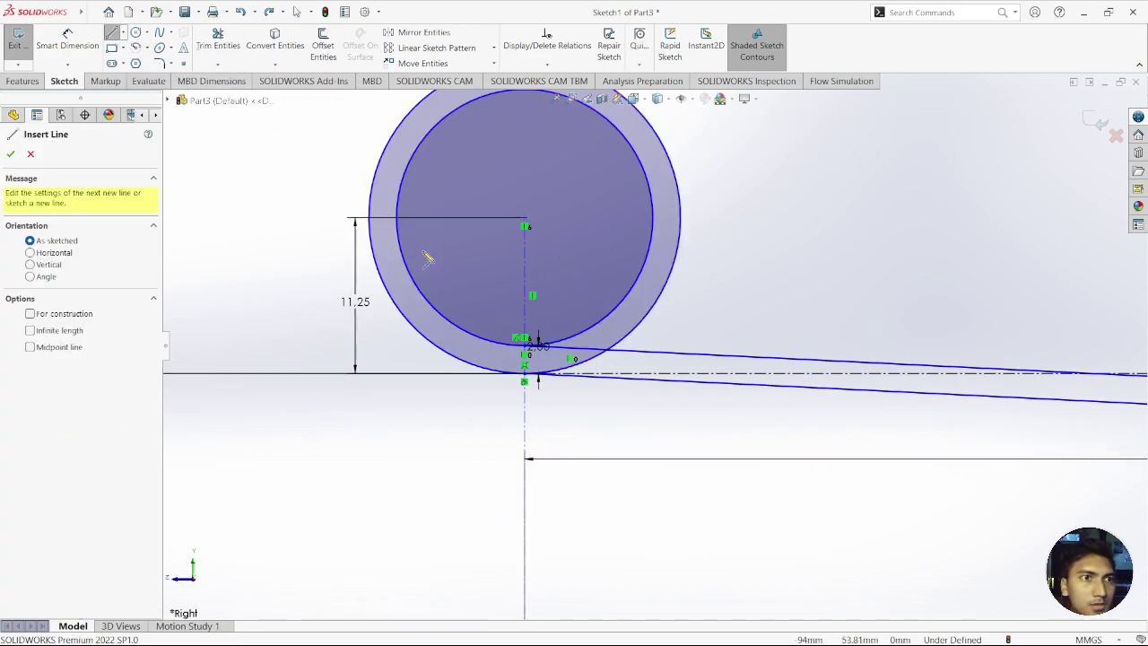
{"action": "scroll", "coordinate": [516, 359], "scroll_direction": "down", "scroll_amount": 5}
{"action": "scroll", "coordinate": [599, 247], "scroll_direction": "down", "scroll_amount": 3}
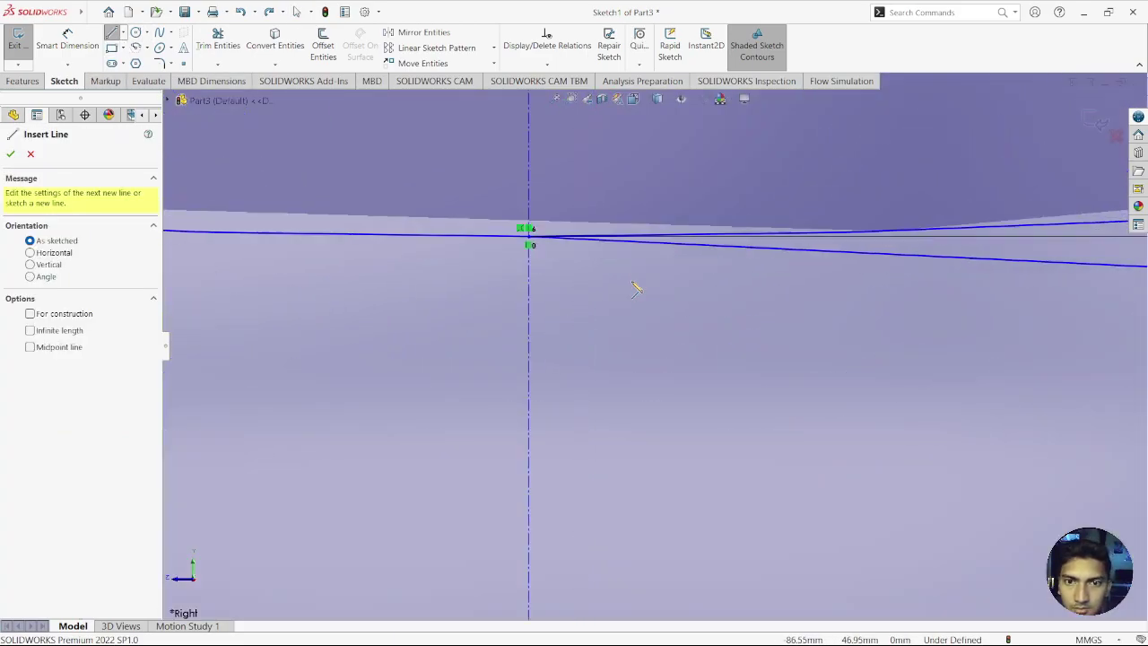
{"action": "scroll", "coordinate": [467, 269], "scroll_direction": "down", "scroll_amount": 2}
{"action": "scroll", "coordinate": [659, 376], "scroll_direction": "up", "scroll_amount": 2}
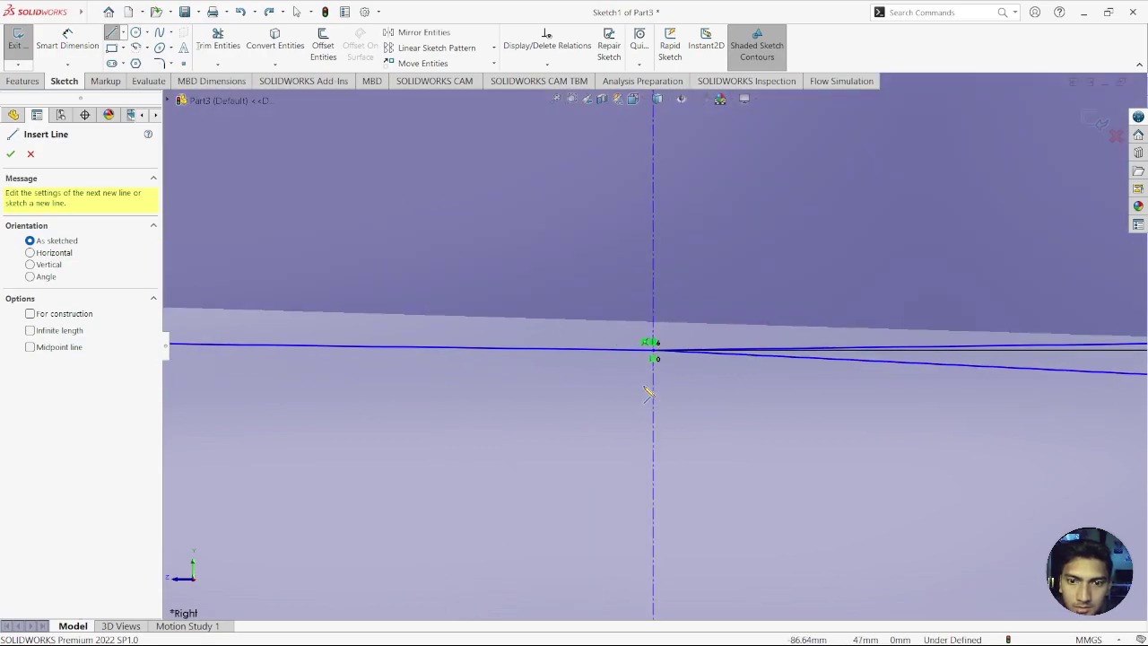
{"action": "scroll", "coordinate": [659, 358], "scroll_direction": "up", "scroll_amount": 1}
{"action": "scroll", "coordinate": [664, 357], "scroll_direction": "up", "scroll_amount": 2}
{"action": "scroll", "coordinate": [666, 356], "scroll_direction": "up", "scroll_amount": 1}
{"action": "left_click", "coordinate": [659, 357]}
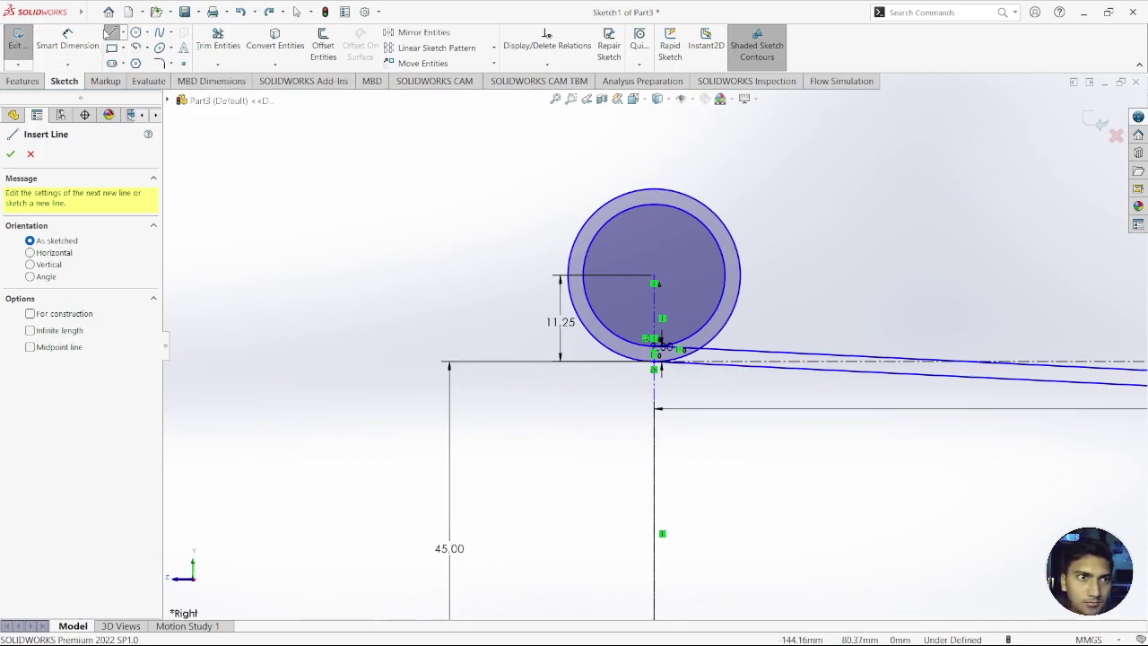
{"action": "left_click", "coordinate": [113, 34]}
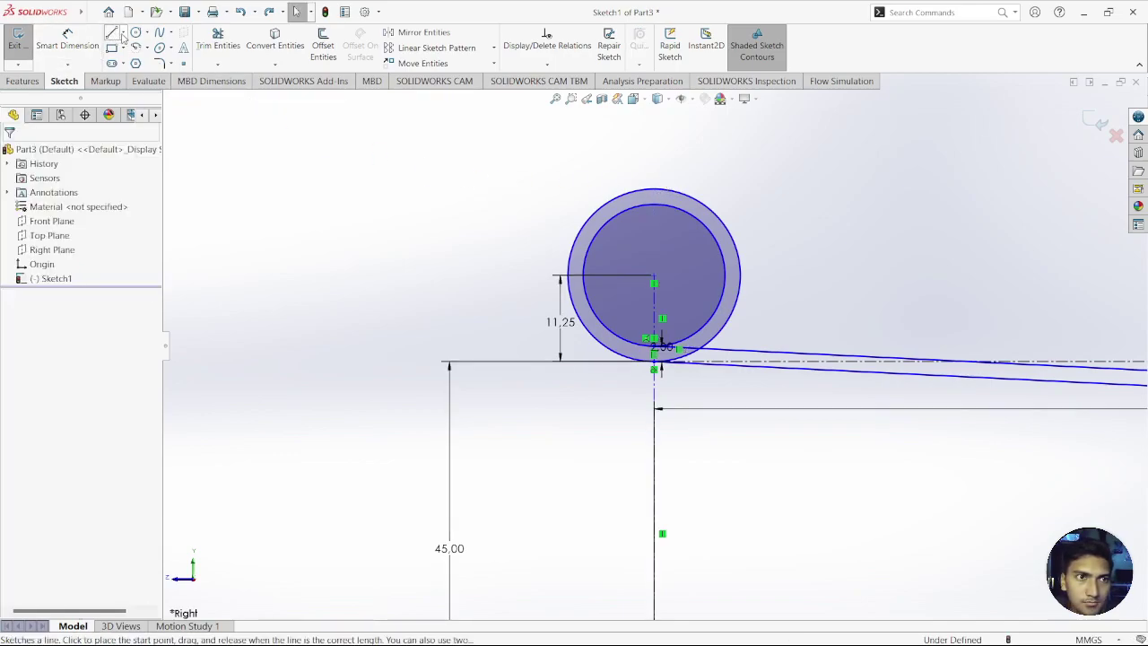
Step: Add a vertical construction line through the circles up to the circle's top
{"action": "left_click", "coordinate": [113, 34]}
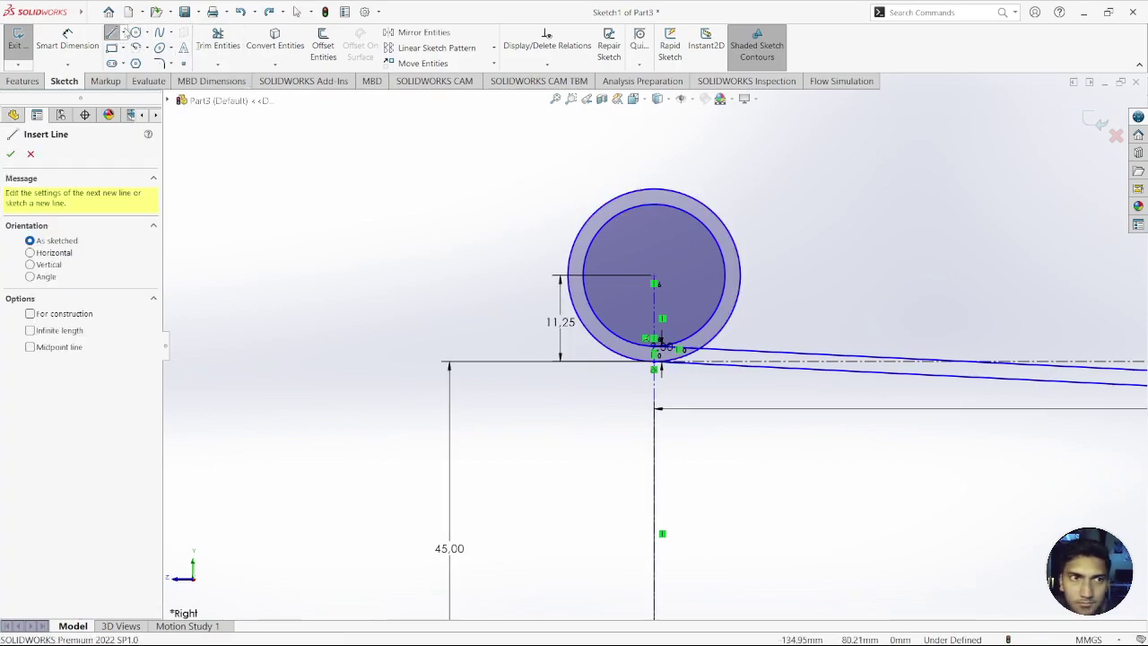
{"action": "left_click", "coordinate": [30, 313]}
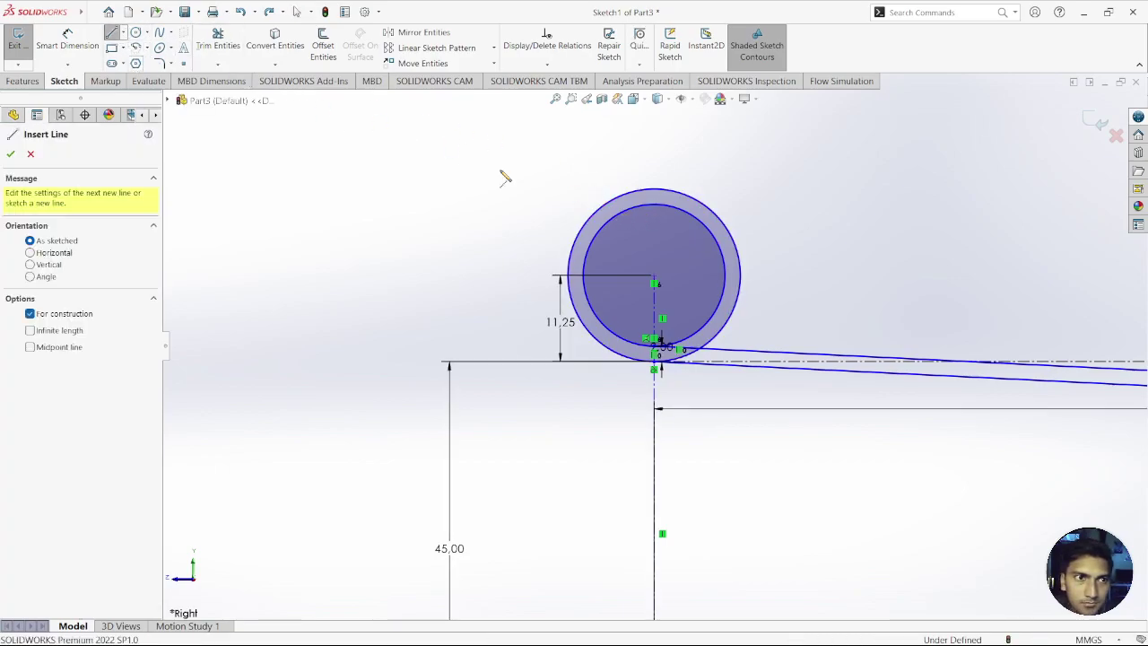
{"action": "left_click", "coordinate": [654, 283]}
{"action": "left_click", "coordinate": [661, 190]}
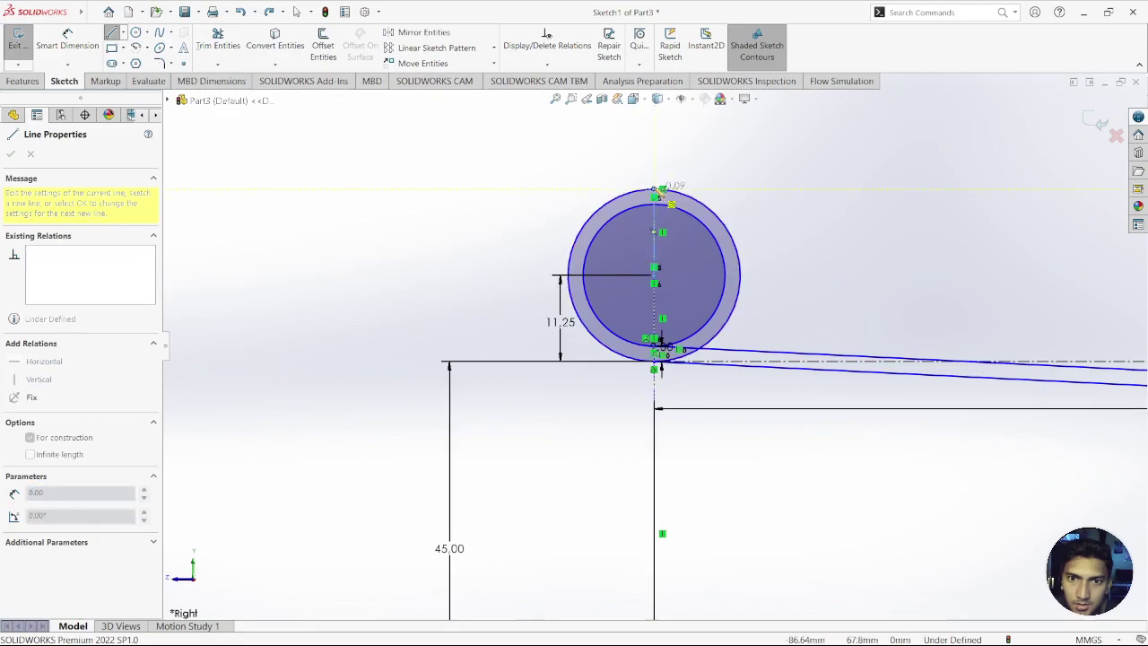
{"action": "left_click", "coordinate": [66, 43]}
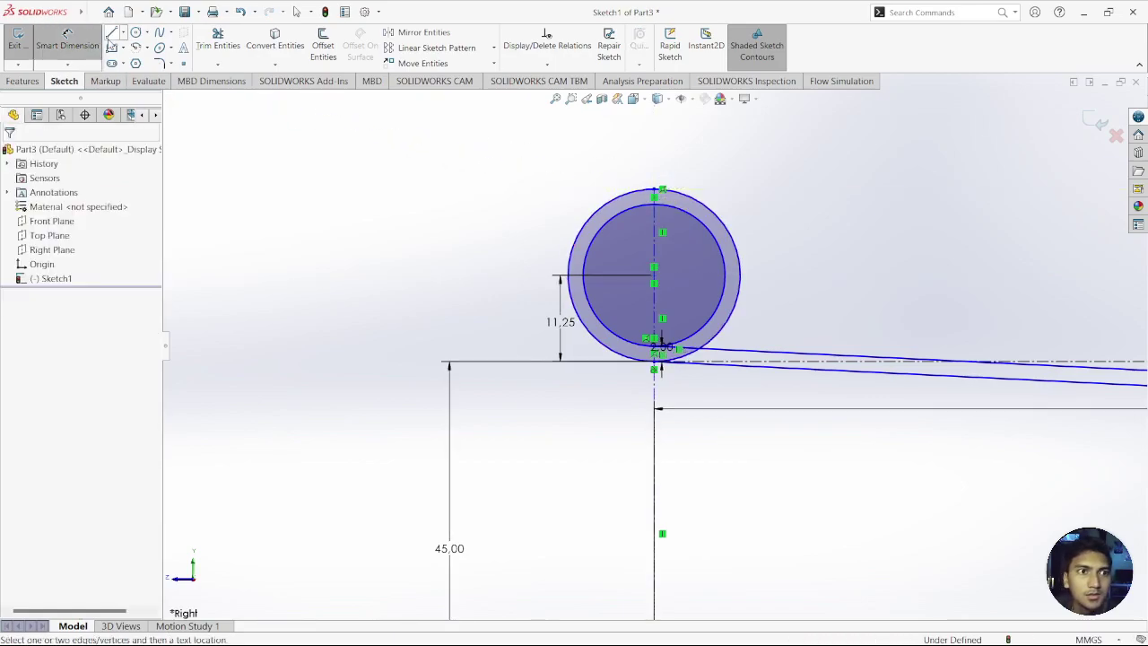
Step: Trim away the right halves of both concentric circles
{"action": "left_click", "coordinate": [217, 36]}
{"action": "left_click_drag", "start_coordinate": [705, 192], "coordinate": [705, 228]}
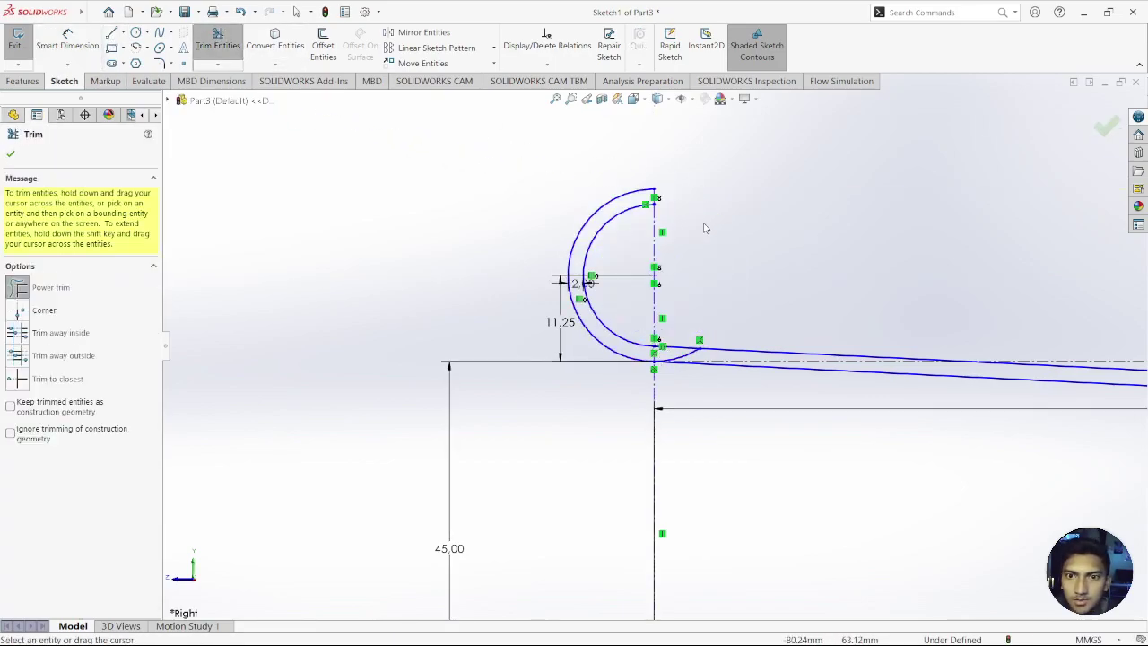
{"action": "scroll", "coordinate": [688, 341], "scroll_direction": "down", "scroll_amount": 3}
{"action": "scroll", "coordinate": [682, 377], "scroll_direction": "down", "scroll_amount": 3}
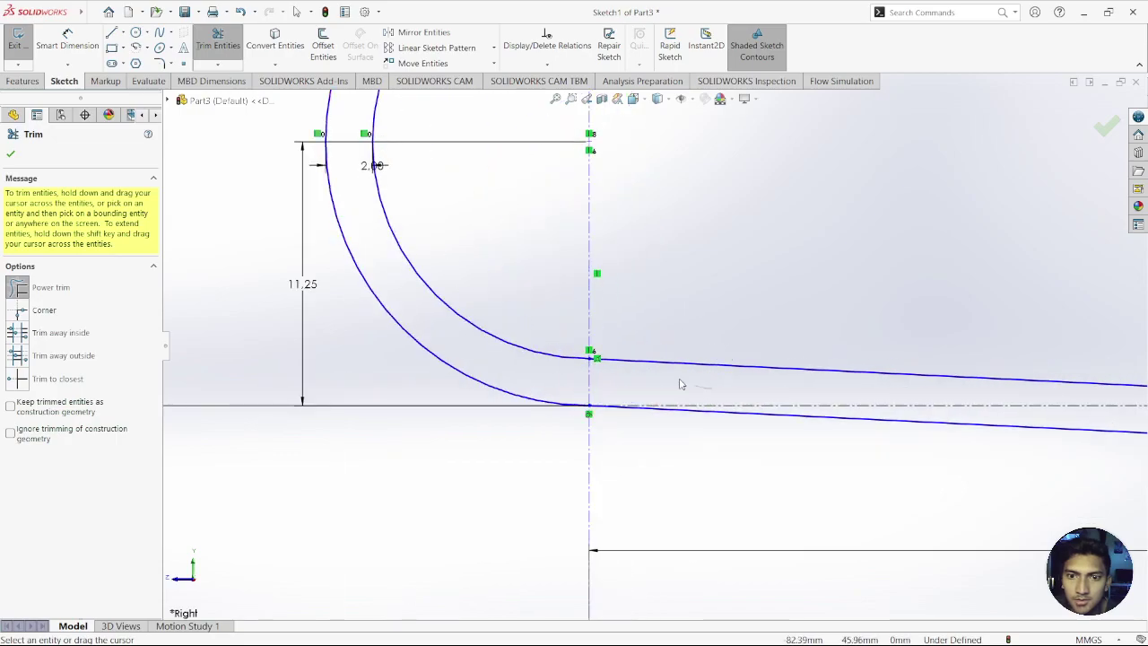
{"action": "scroll", "coordinate": [722, 322], "scroll_direction": "up", "scroll_amount": 3}
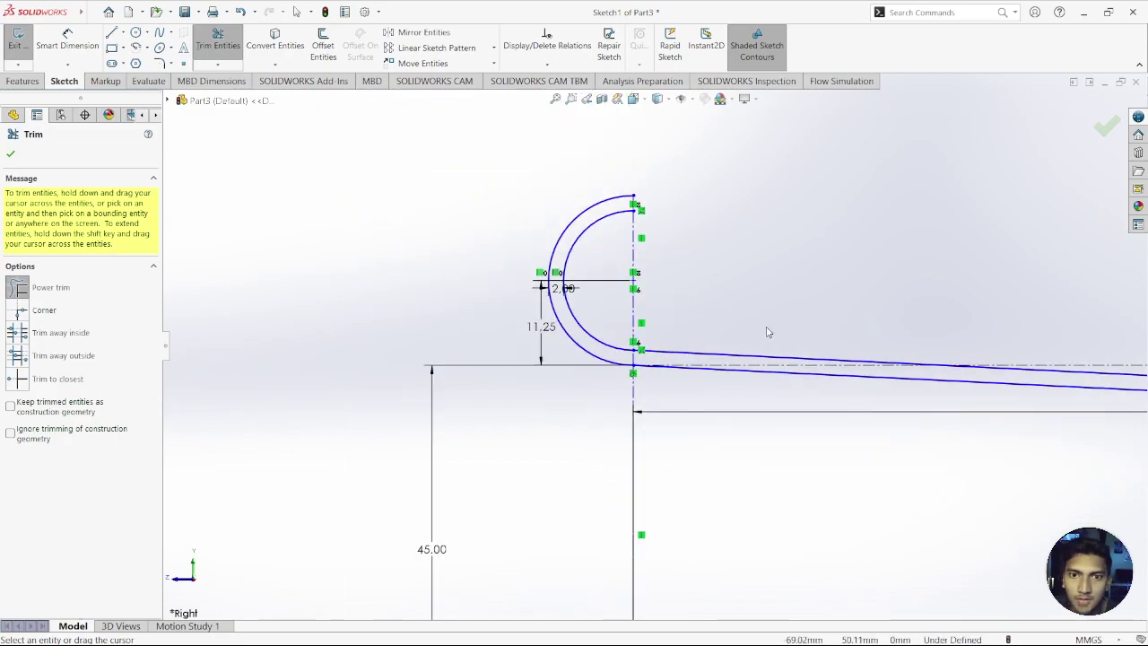
{"action": "scroll", "coordinate": [884, 389], "scroll_direction": "up", "scroll_amount": 3}
{"action": "scroll", "coordinate": [965, 389], "scroll_direction": "up", "scroll_amount": 2}
{"action": "scroll", "coordinate": [696, 330], "scroll_direction": "down", "scroll_amount": 2}
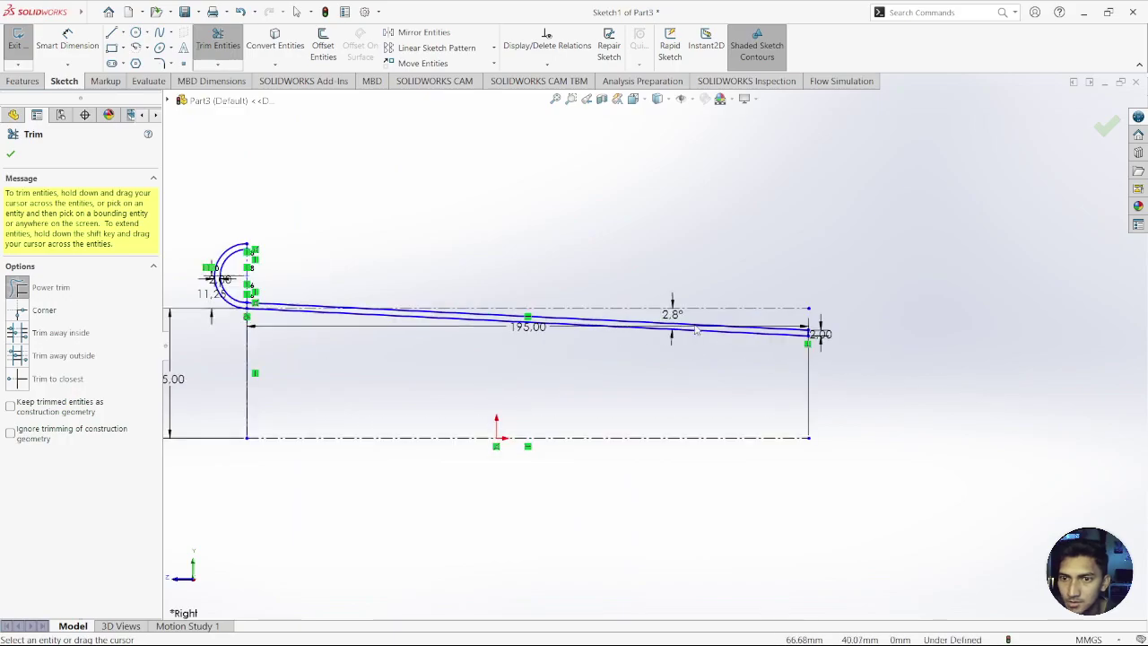
{"action": "scroll", "coordinate": [807, 336], "scroll_direction": "down", "scroll_amount": 4}
{"action": "scroll", "coordinate": [969, 376], "scroll_direction": "down", "scroll_amount": 1}
{"action": "scroll", "coordinate": [661, 335], "scroll_direction": "up", "scroll_amount": 4}
{"action": "scroll", "coordinate": [652, 347], "scroll_direction": "up", "scroll_amount": 2}
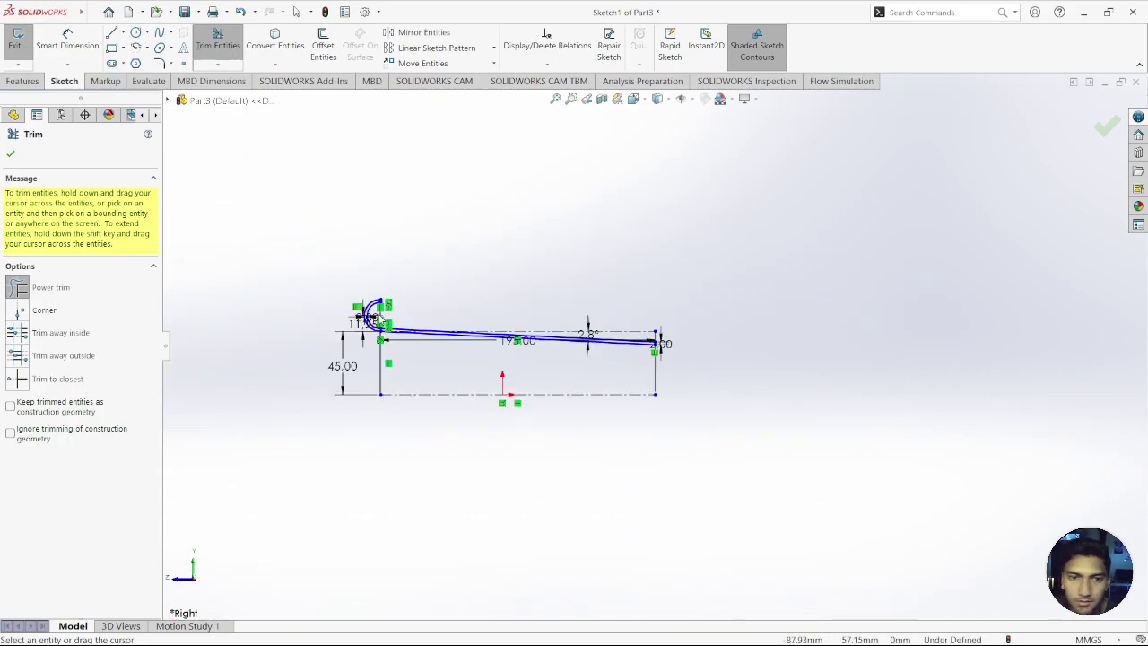
{"action": "scroll", "coordinate": [379, 319], "scroll_direction": "down", "scroll_amount": 2}
{"action": "scroll", "coordinate": [897, 386], "scroll_direction": "down", "scroll_amount": 5}
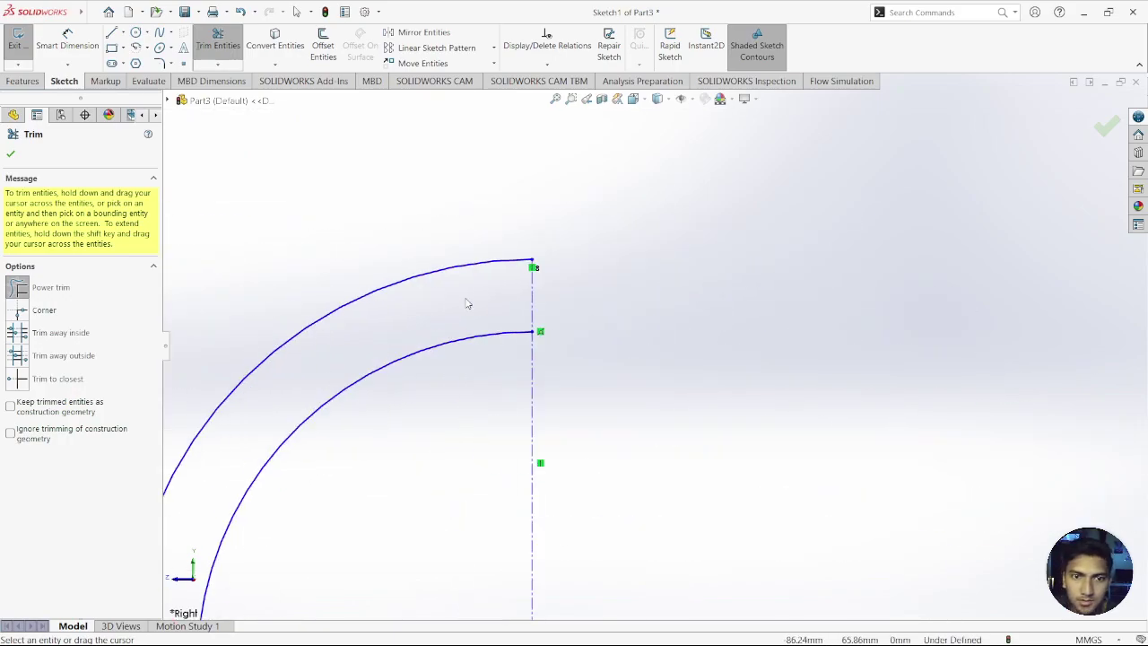
Step: Close the half-ring profile with a 2 mm line joining the outer and inner arc ends
{"action": "left_click", "coordinate": [109, 33]}
{"action": "left_click", "coordinate": [533, 266]}
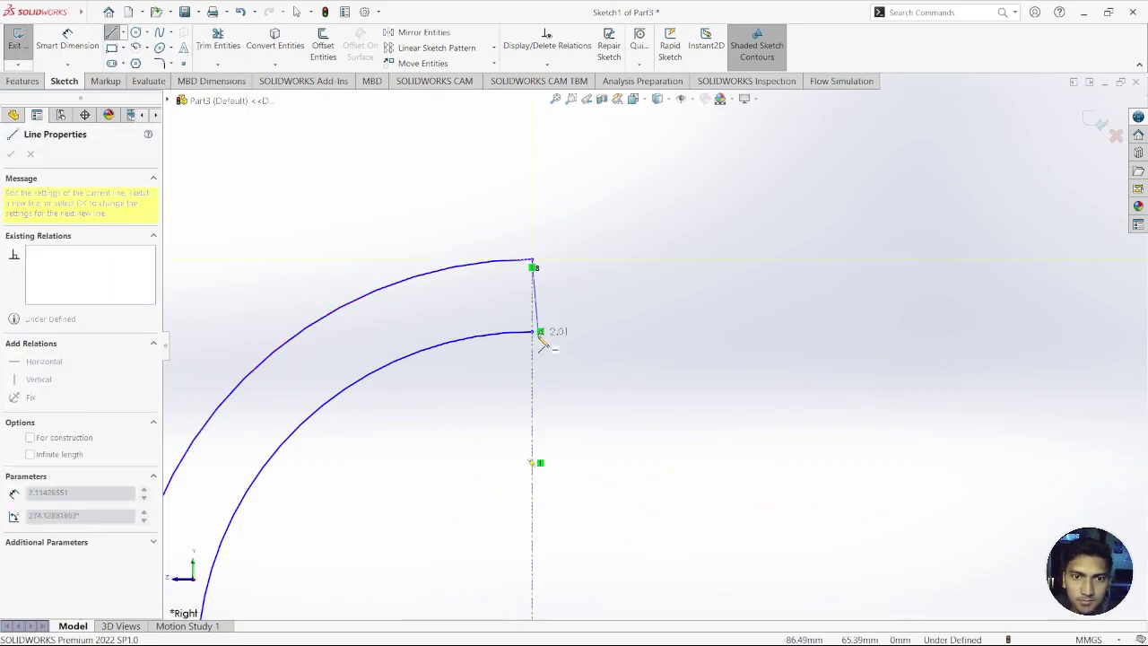
{"action": "left_click", "coordinate": [540, 333]}
{"action": "scroll", "coordinate": [571, 315], "scroll_direction": "up", "scroll_amount": 5}
{"action": "scroll", "coordinate": [588, 292], "scroll_direction": "up", "scroll_amount": 1}
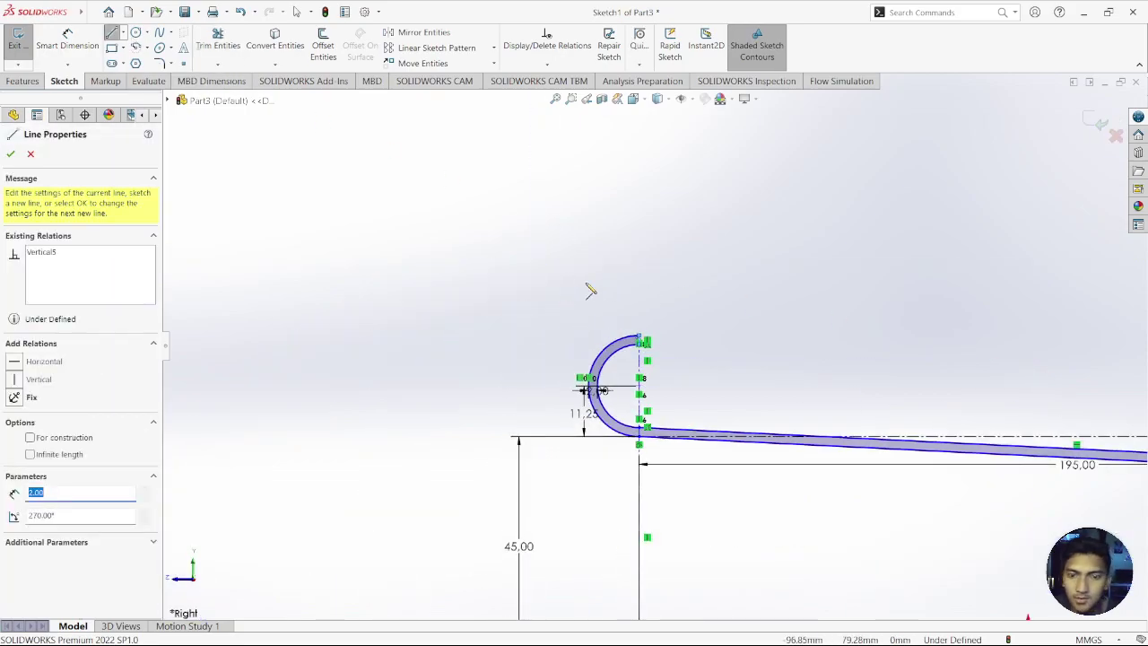
{"action": "scroll", "coordinate": [628, 291], "scroll_direction": "up", "scroll_amount": 1}
{"action": "scroll", "coordinate": [718, 293], "scroll_direction": "up", "scroll_amount": 1}
{"action": "scroll", "coordinate": [807, 296], "scroll_direction": "up", "scroll_amount": 1}
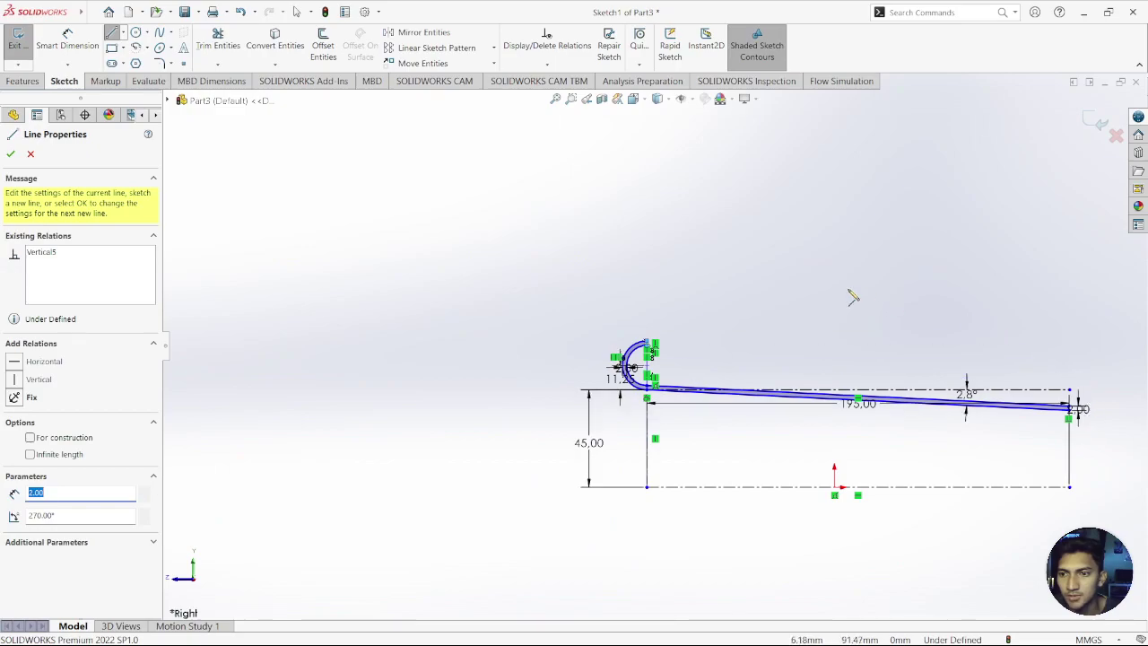
{"action": "scroll", "coordinate": [681, 323], "scroll_direction": "up", "scroll_amount": 2}
{"action": "scroll", "coordinate": [807, 393], "scroll_direction": "down", "scroll_amount": 3}
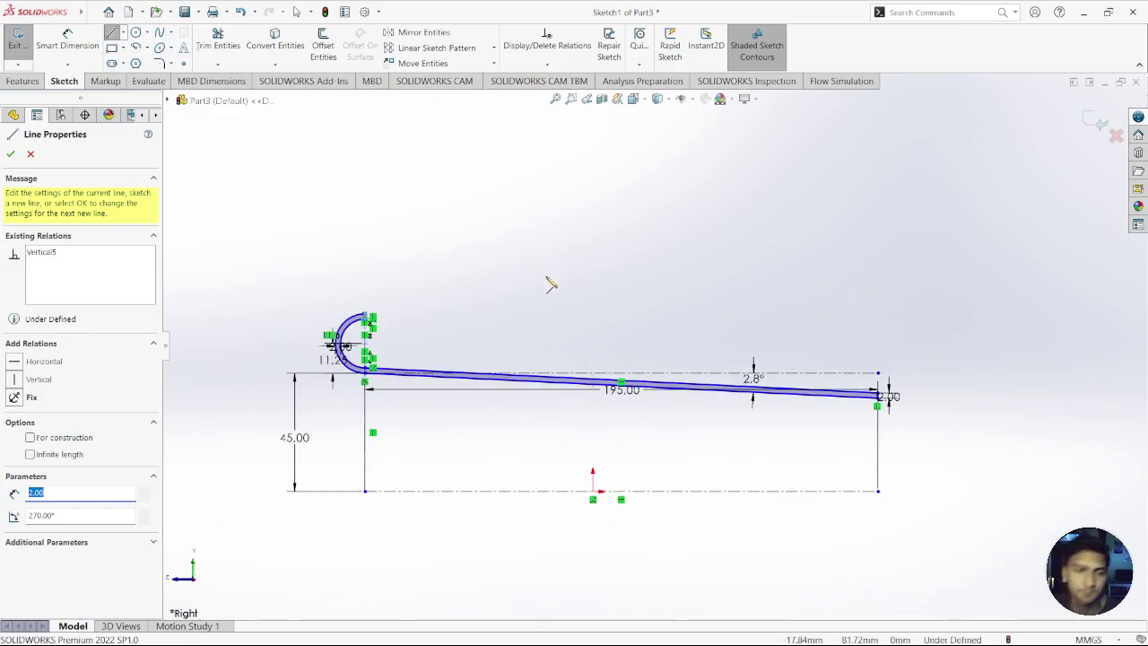
{"action": "left_click", "coordinate": [41, 85]}
Step: Revolve the profile 360° about centreline Line1 to form the flanged tube
{"action": "left_click", "coordinate": [68, 45]}
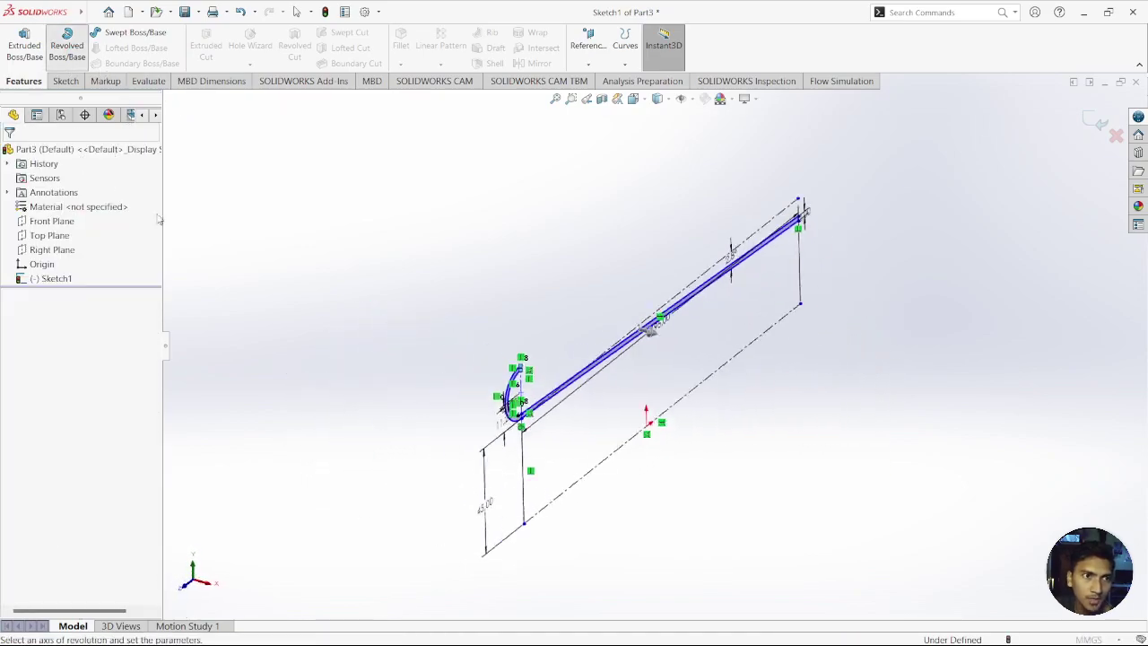
{"action": "left_click", "coordinate": [79, 199]}
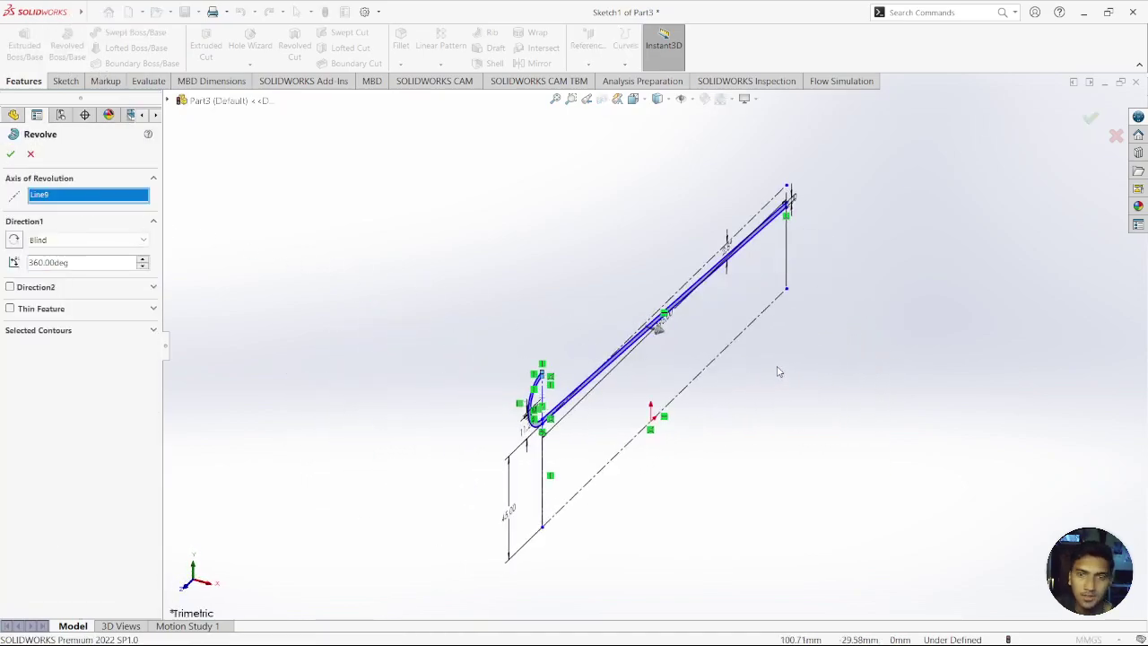
{"action": "left_click", "coordinate": [727, 351]}
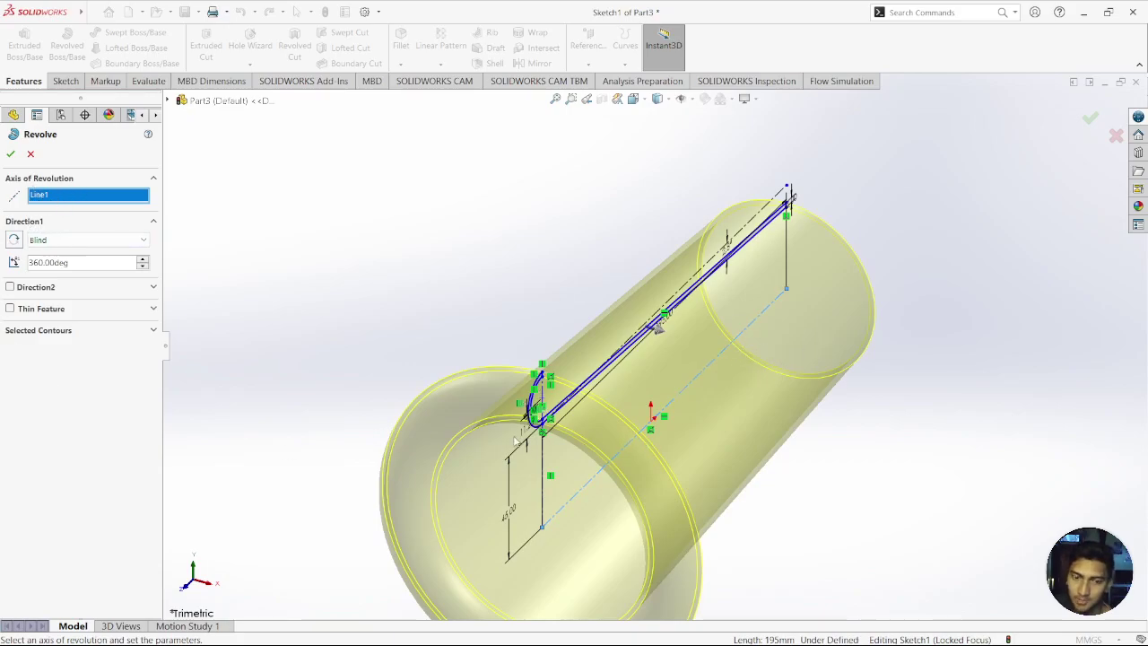
{"action": "left_click", "coordinate": [10, 154]}
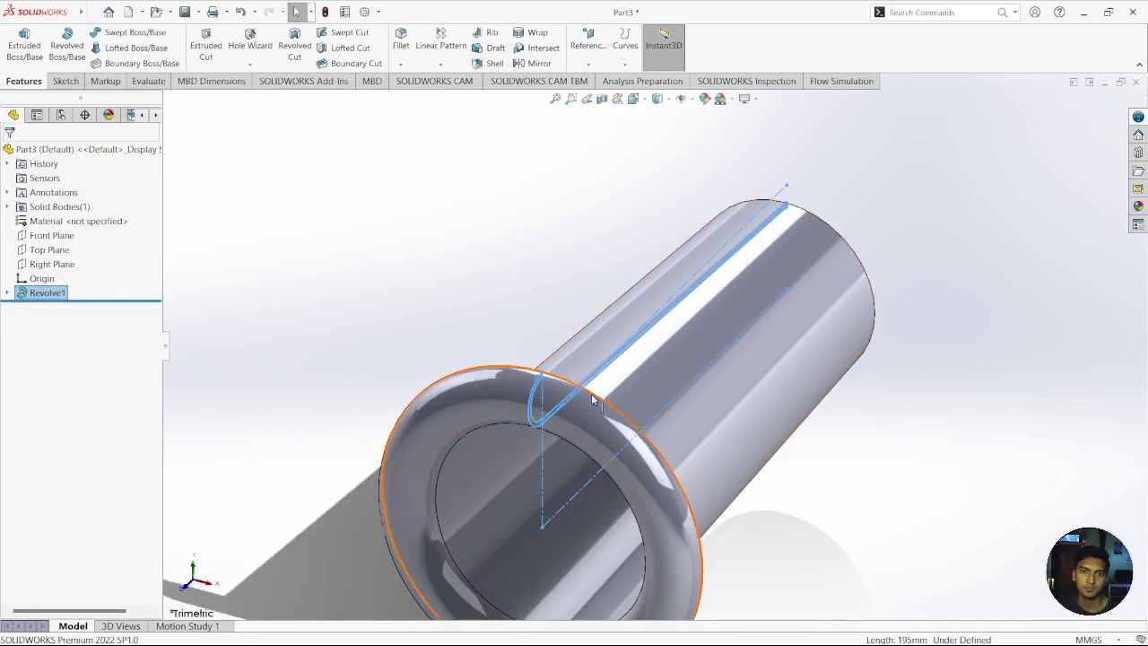
{"action": "middle_click_drag", "start_coordinate": [730, 462], "coordinate": [709, 410]}
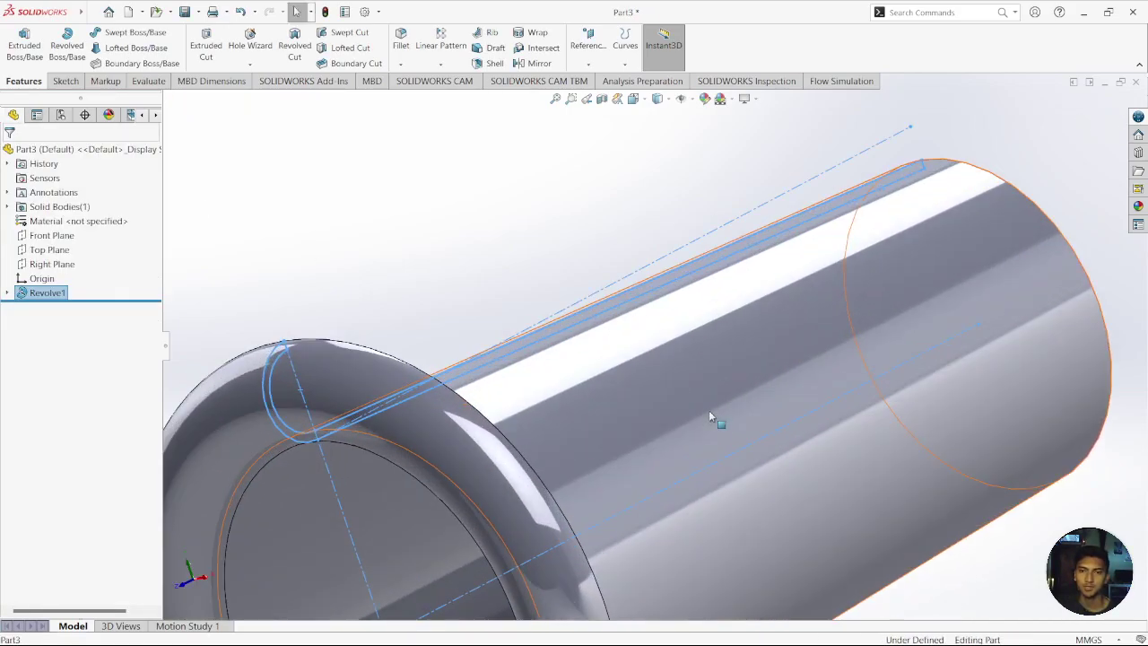
{"action": "scroll", "coordinate": [709, 410], "scroll_direction": "up", "scroll_amount": 5}
{"action": "scroll", "coordinate": [733, 457], "scroll_direction": "down", "scroll_amount": 3}
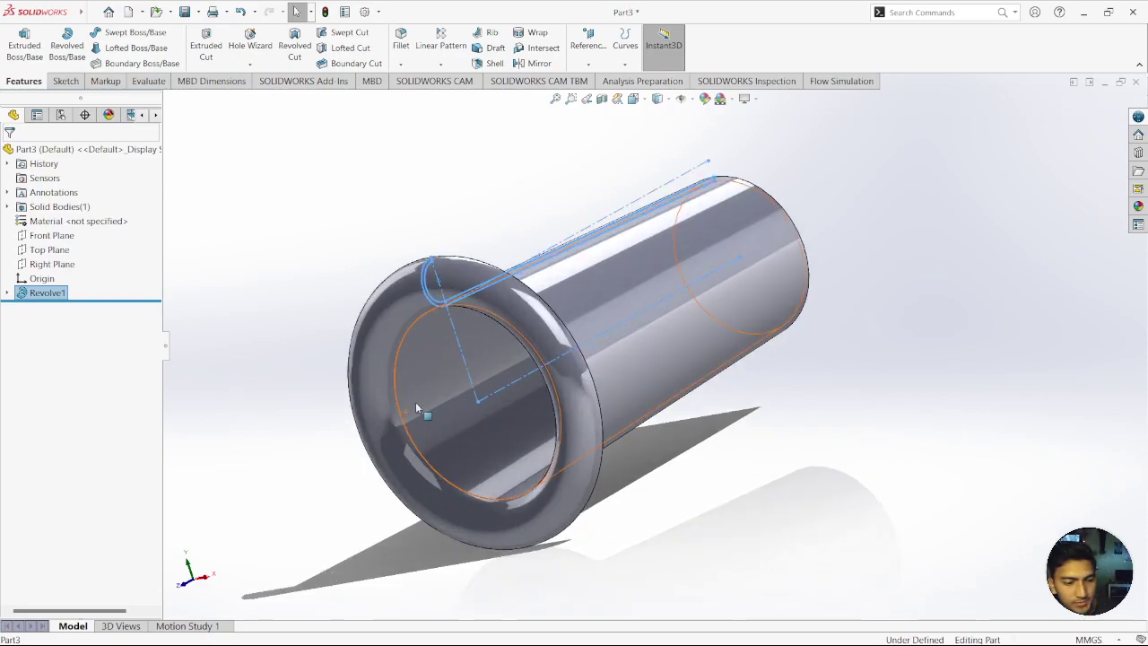
{"action": "left_click", "coordinate": [127, 14]}
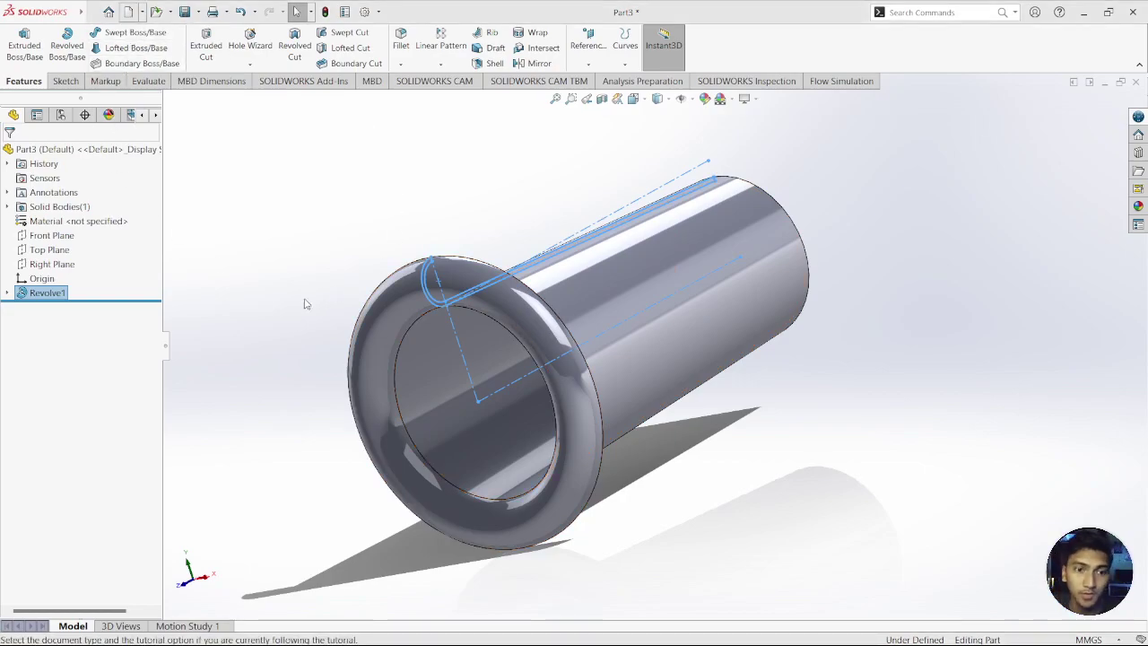
{"action": "left_click", "coordinate": [488, 471]}
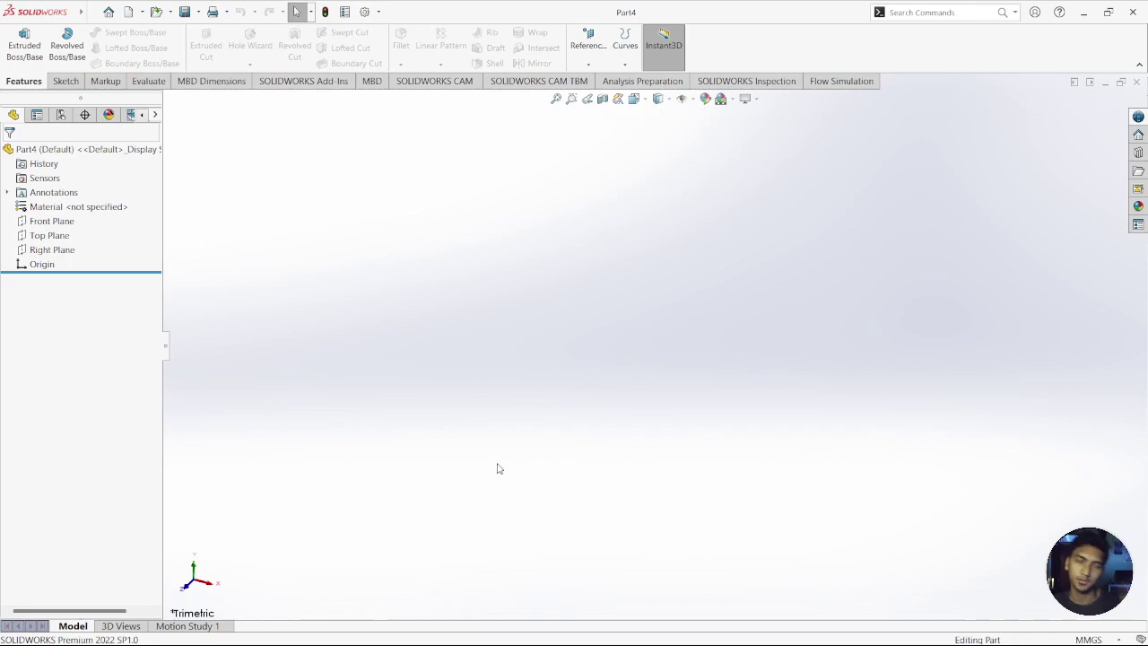
{"action": "left_click", "coordinate": [1136, 82]}
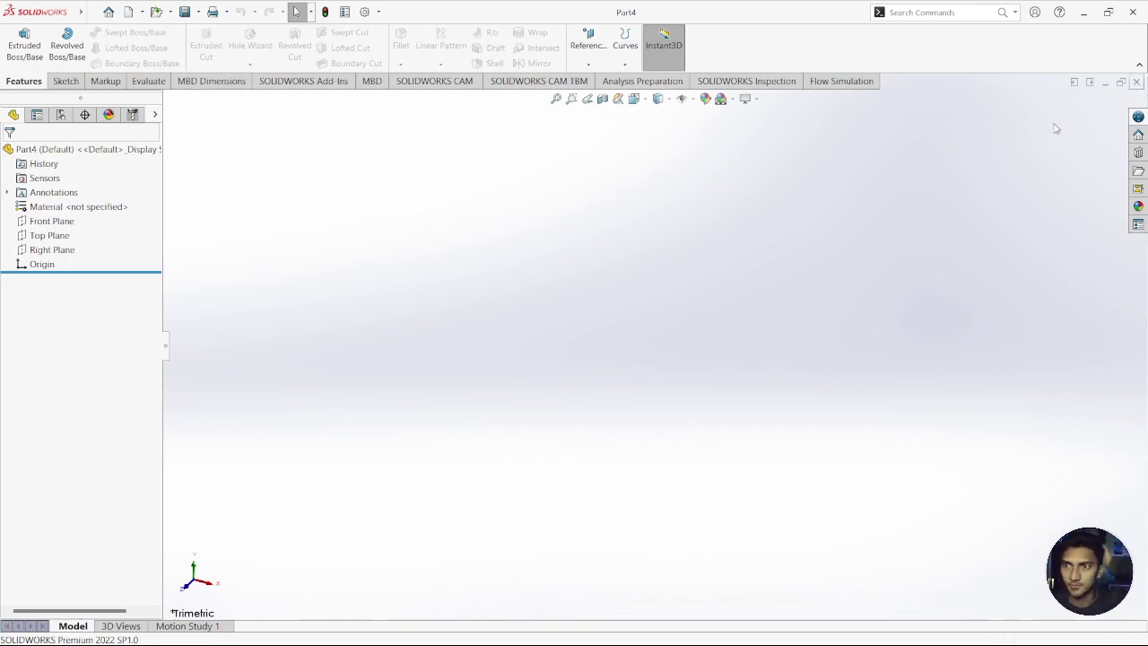
{"action": "middle_click_drag", "start_coordinate": [561, 431], "coordinate": [664, 284]}
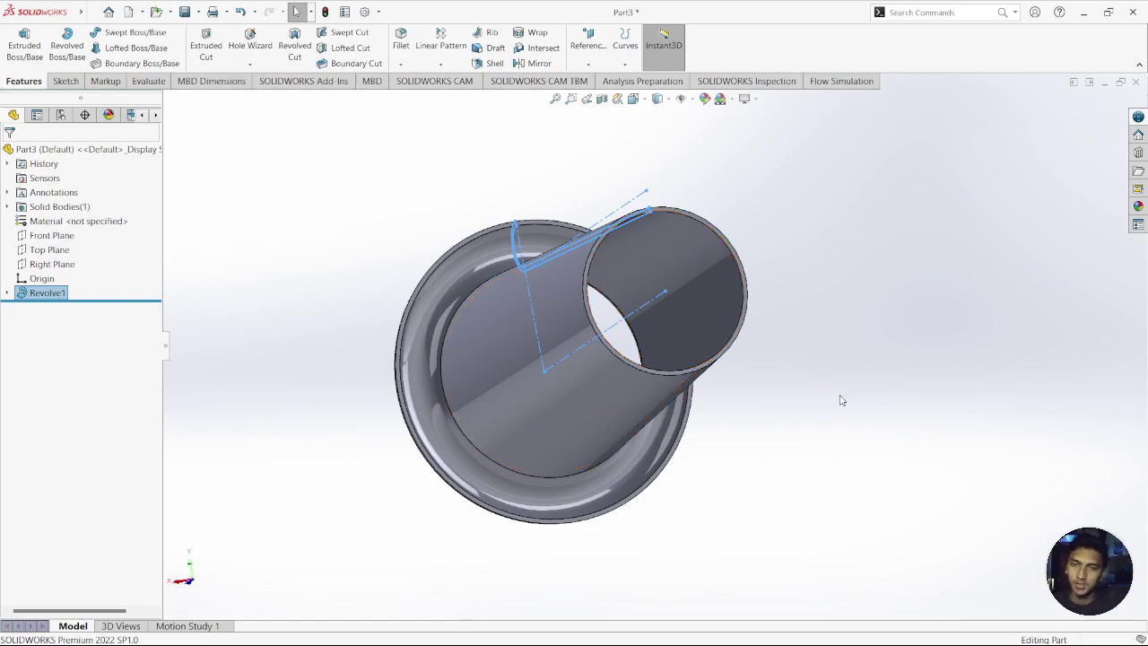
{"action": "mouse_move", "coordinate": [730, 367]}
{"action": "middle_mouse_down"}
{"action": "mouse_move", "coordinate": [816, 287]}
{"action": "mouse_move", "coordinate": [749, 217]}
{"action": "middle_mouse_up"}
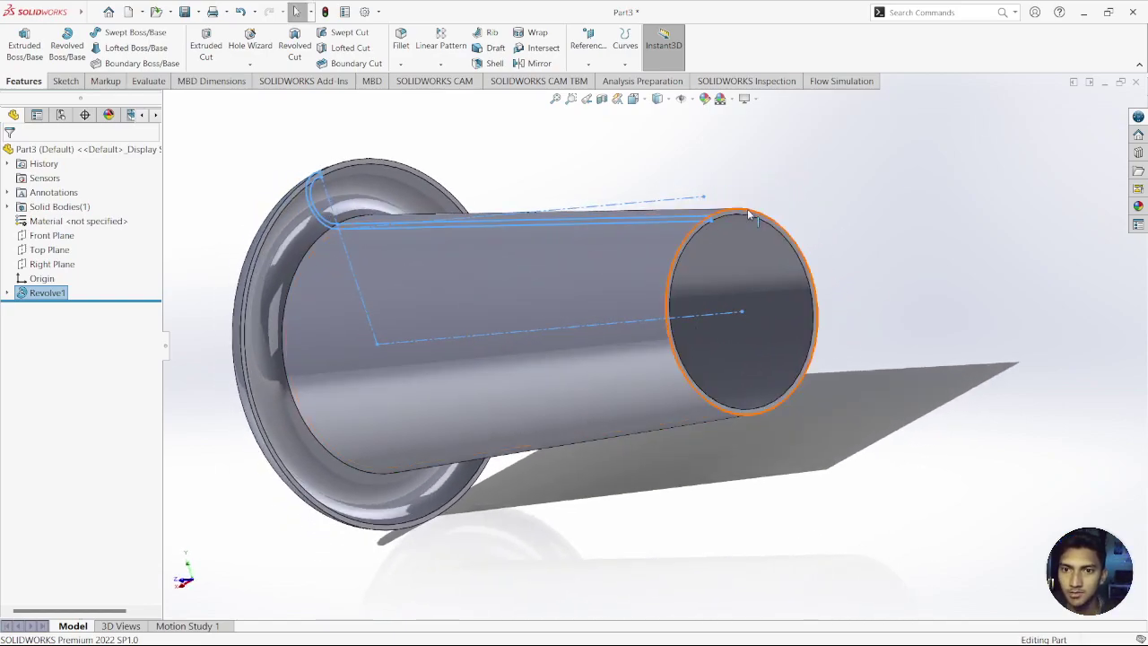
{"action": "scroll", "coordinate": [736, 215], "scroll_direction": "down", "scroll_amount": 5}
{"action": "left_click", "coordinate": [692, 338]}
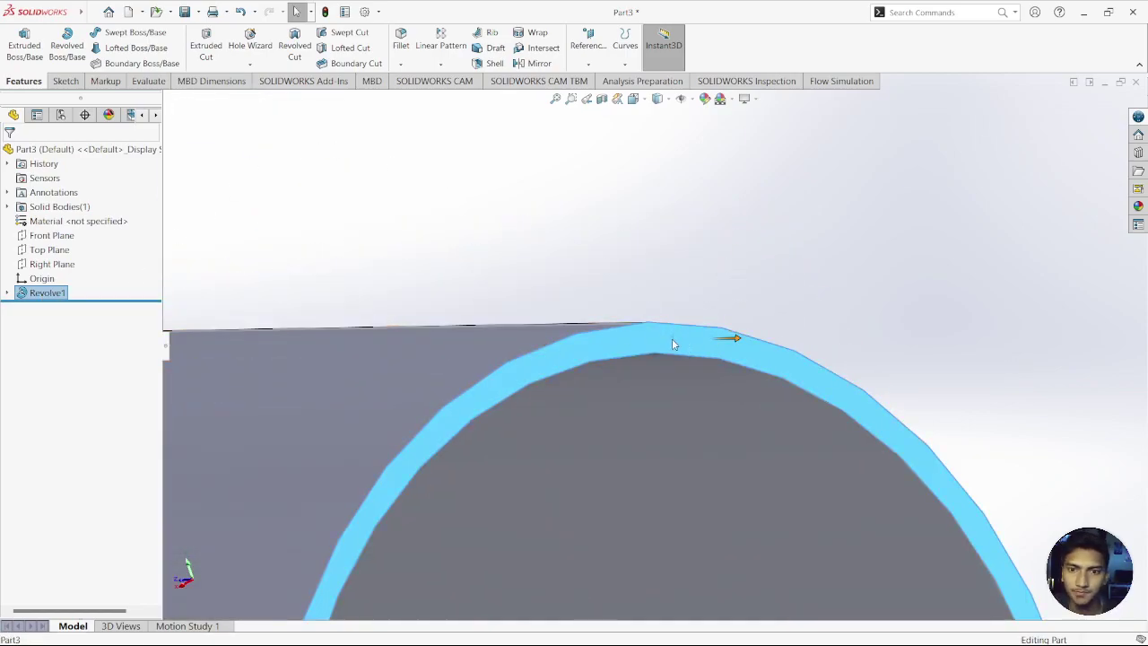
{"action": "left_click", "coordinate": [700, 260]}
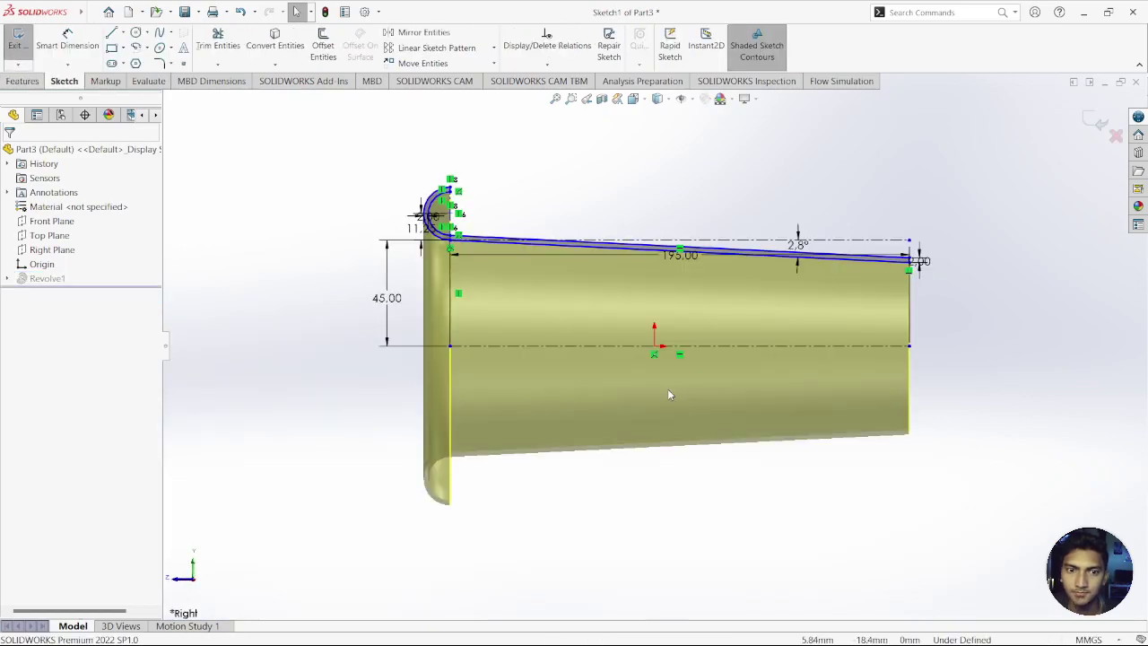
{"action": "left_click", "coordinate": [1096, 121]}
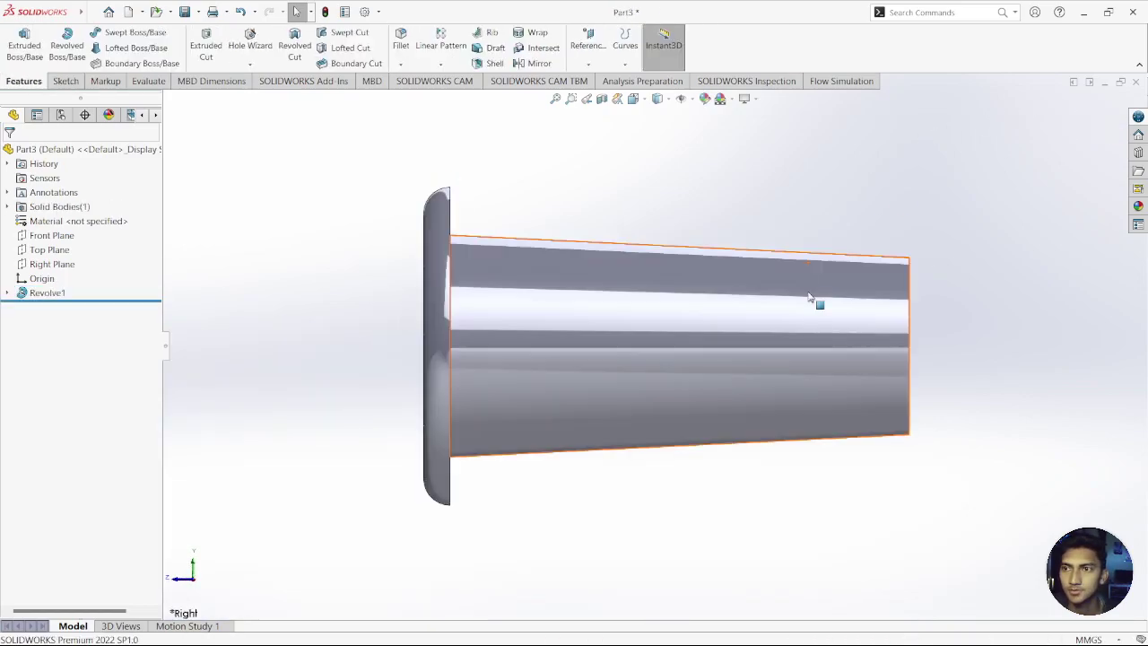
{"action": "middle_click_drag", "start_coordinate": [912, 323], "coordinate": [768, 325]}
{"action": "scroll", "coordinate": [646, 314], "scroll_direction": "down", "scroll_amount": 3}
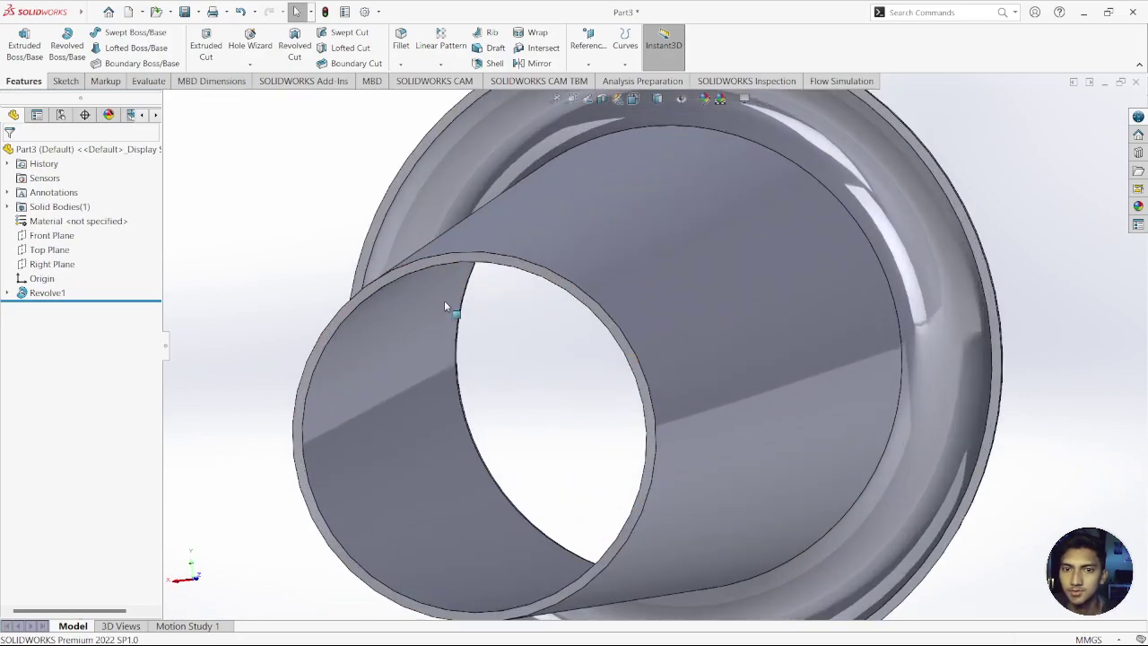
Step: Pick the tube end's circular edge for a reference plane, then exit the plane setup
{"action": "left_click", "coordinate": [481, 262]}
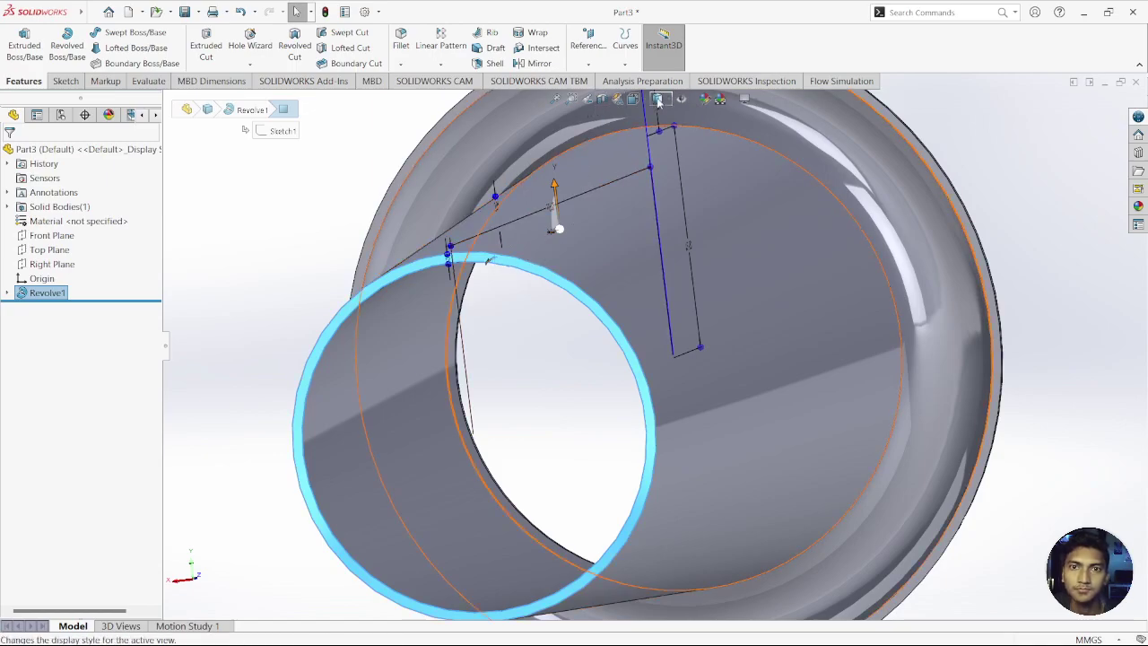
{"action": "left_click", "coordinate": [589, 40]}
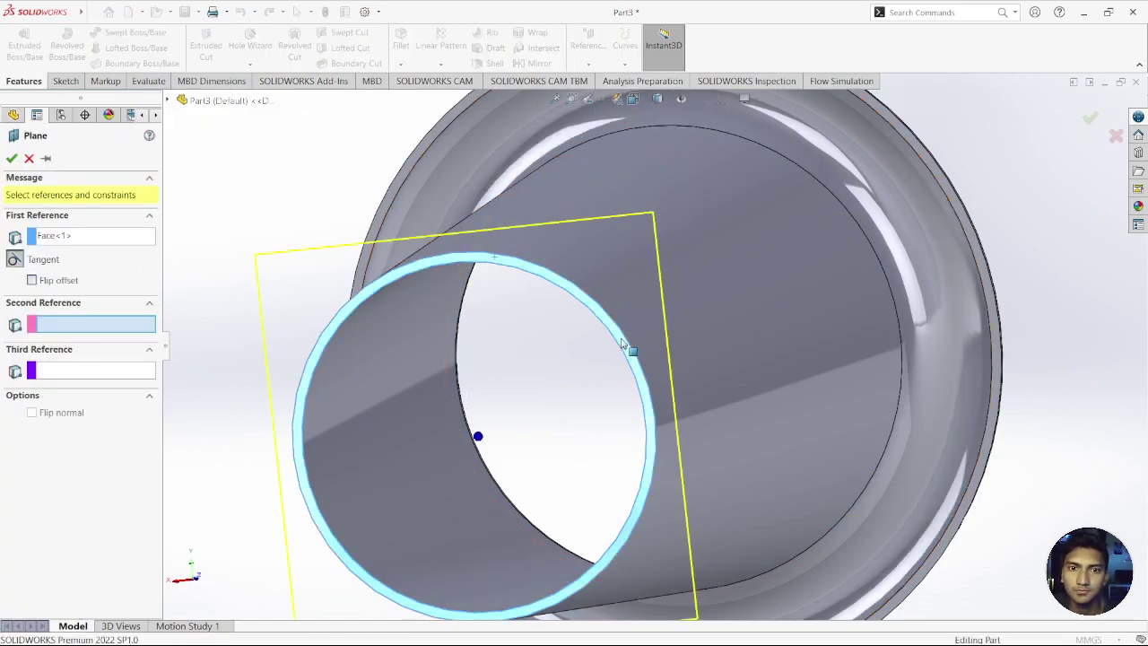
{"action": "middle_click_drag", "start_coordinate": [623, 341], "coordinate": [730, 331]}
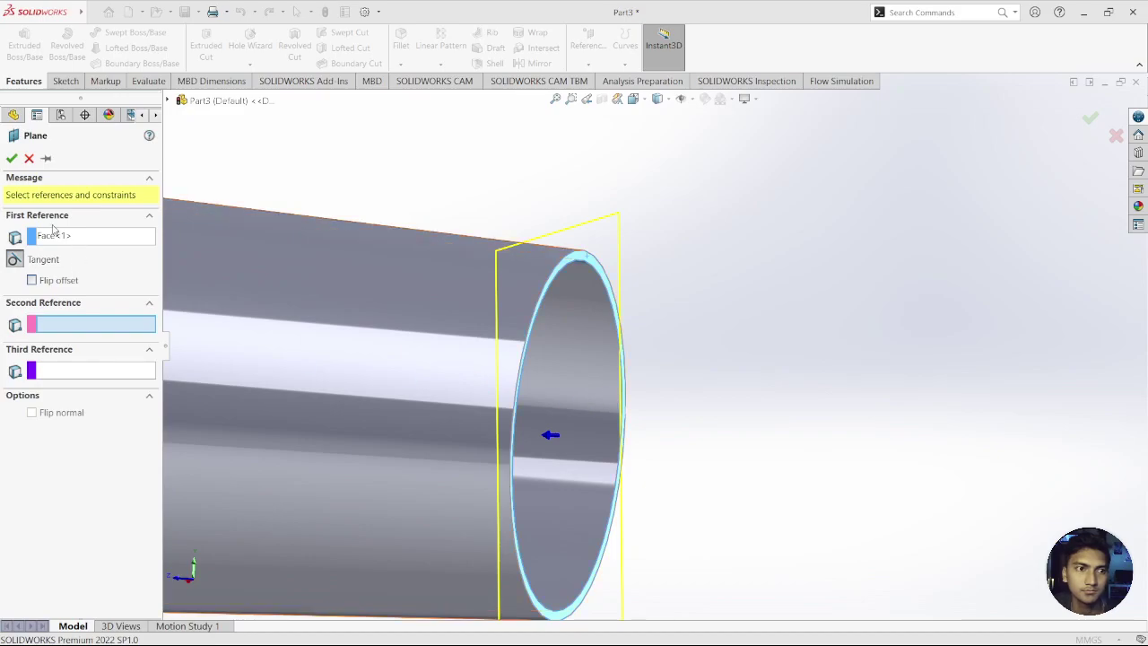
{"action": "left_click", "coordinate": [28, 159]}
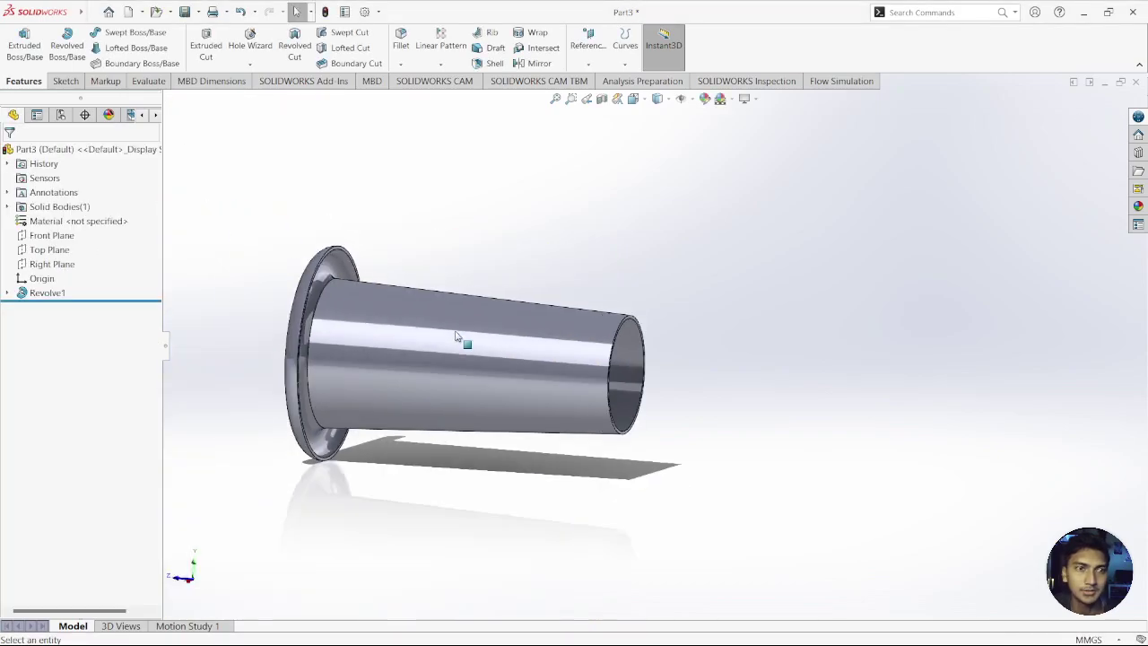
Step: Start a new plane offset from the Front Plane, flipped, trying an 87.5 mm offset
{"action": "left_click", "coordinate": [56, 237]}
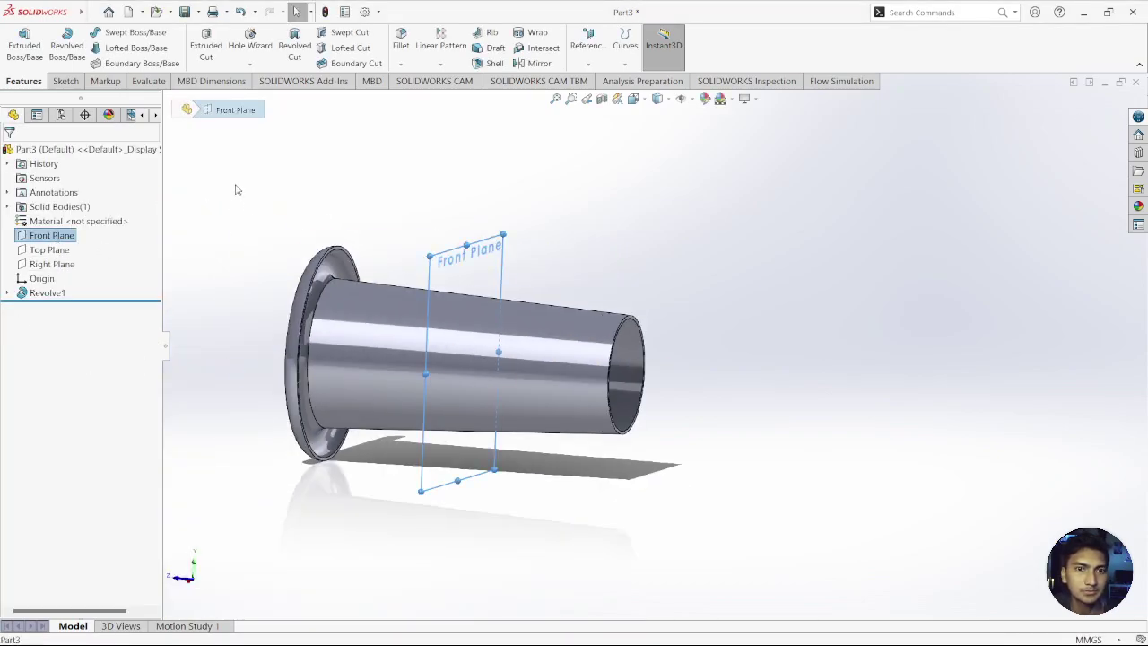
{"action": "left_click", "coordinate": [582, 51]}
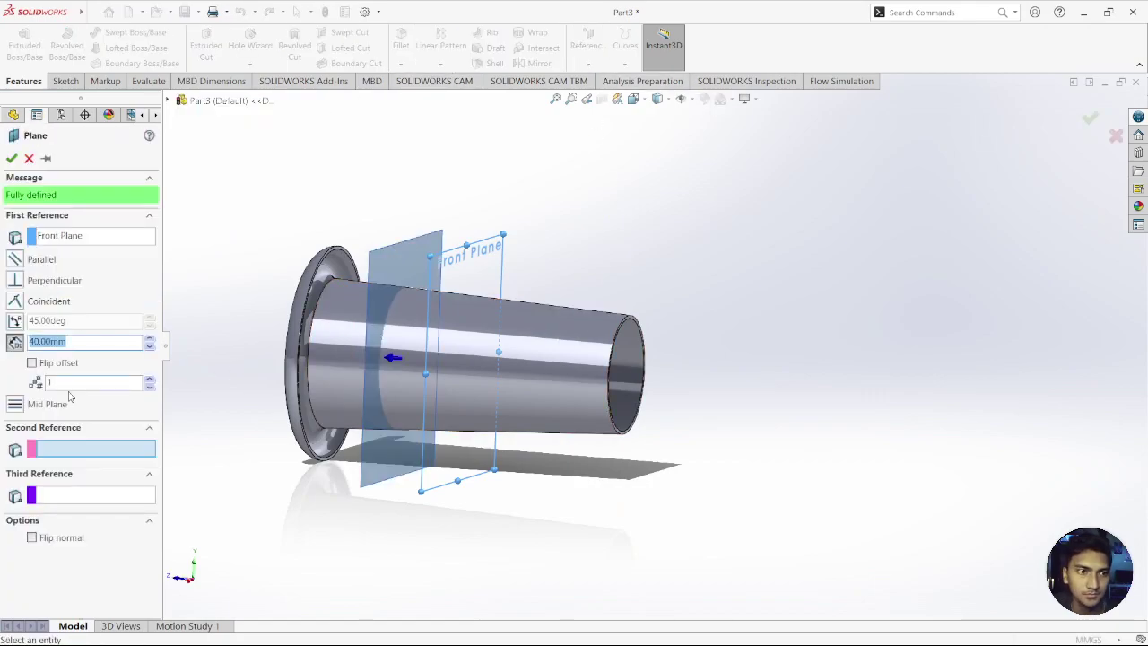
{"action": "left_click", "coordinate": [46, 366]}
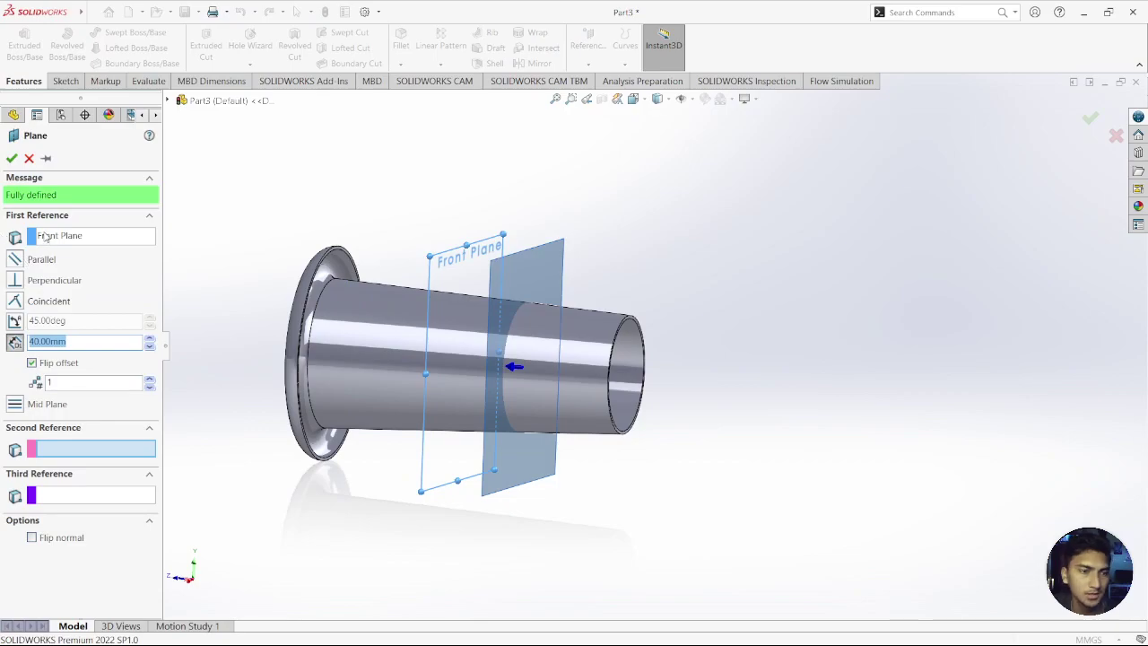
{"action": "left_click_drag", "start_coordinate": [40, 341], "coordinate": [11, 344]}
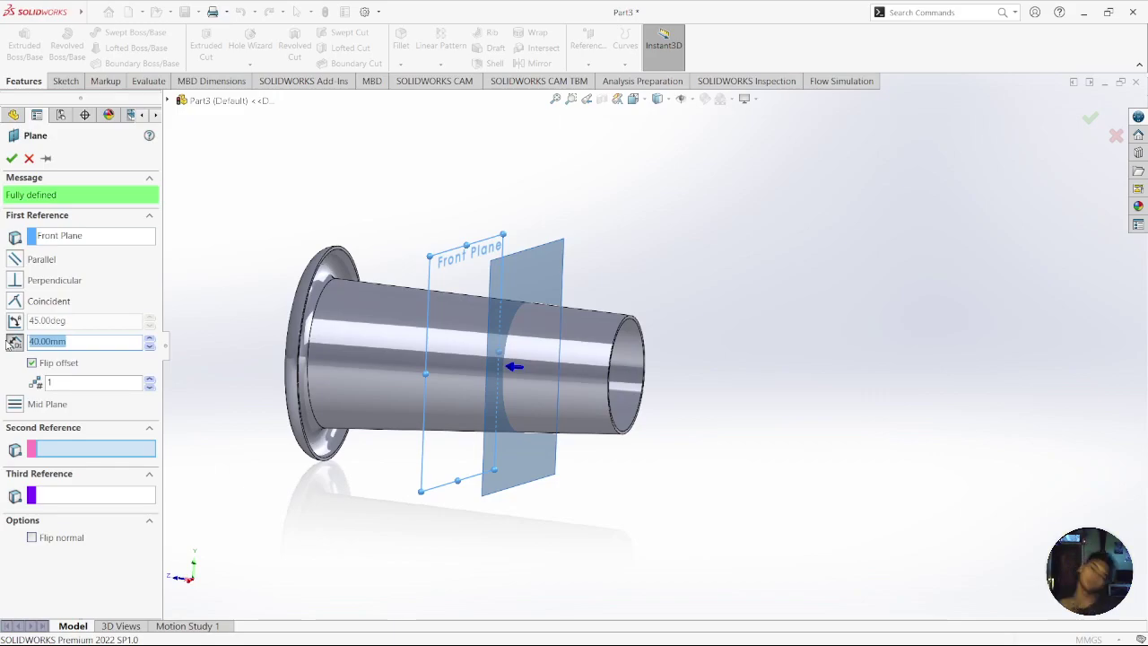
{"action": "type", "text": "87.5"}
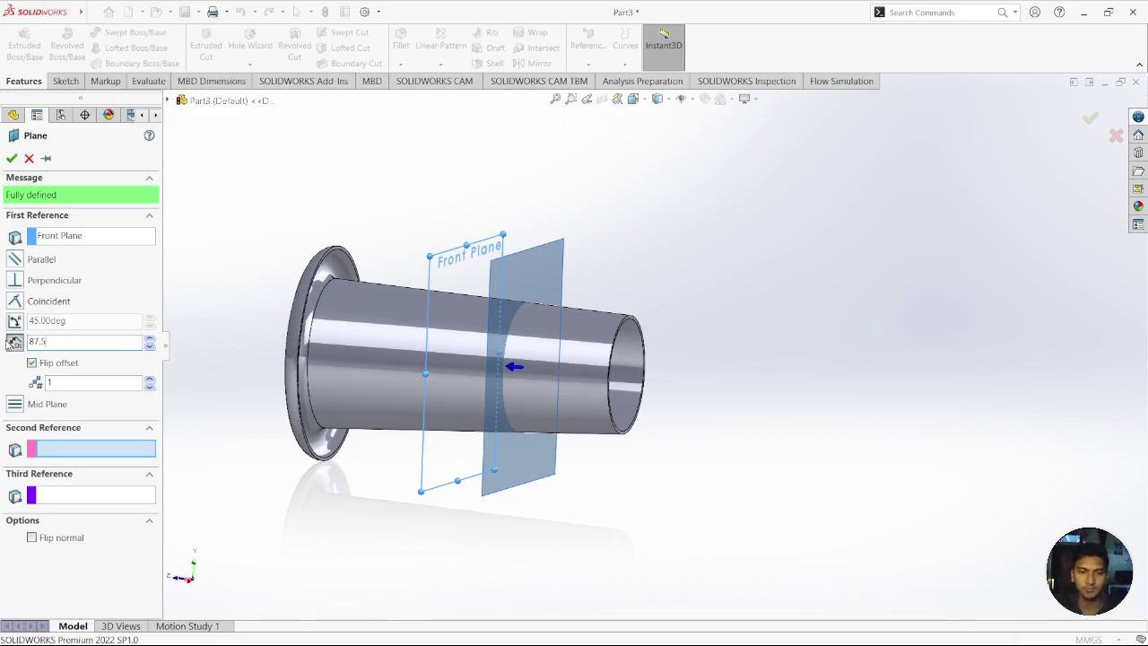
{"action": "key", "text": "Return"}
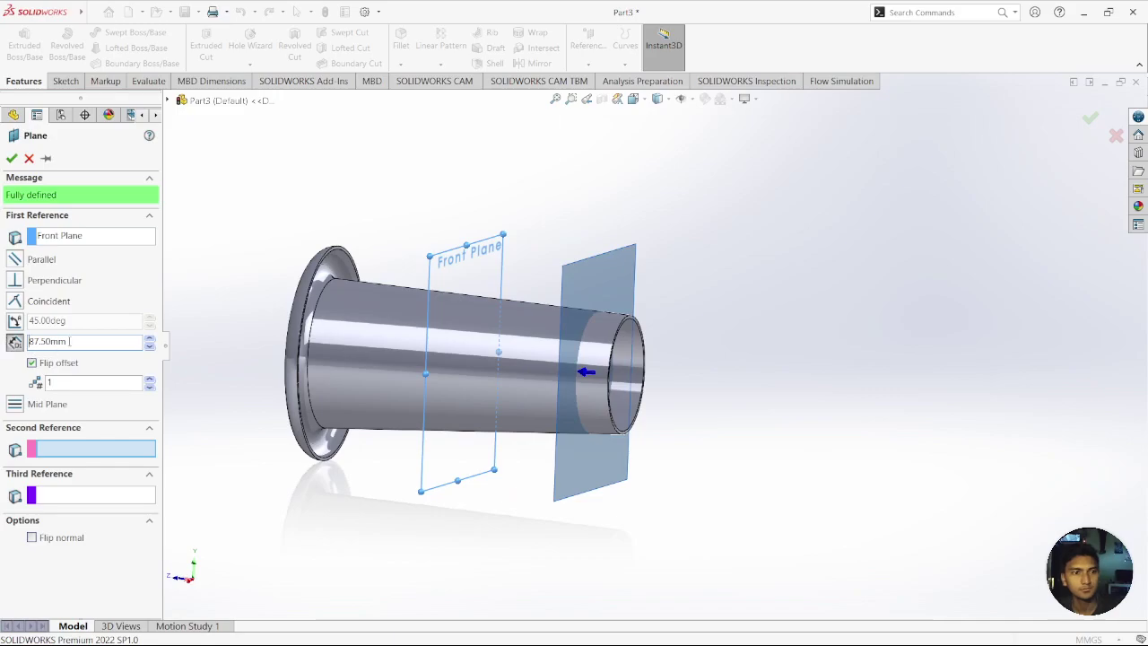
Step: Adjust the offset through 90 and 100 mm, settle on 110 mm, and create Plane1
{"action": "left_click_drag", "start_coordinate": [86, 342], "coordinate": [13, 343]}
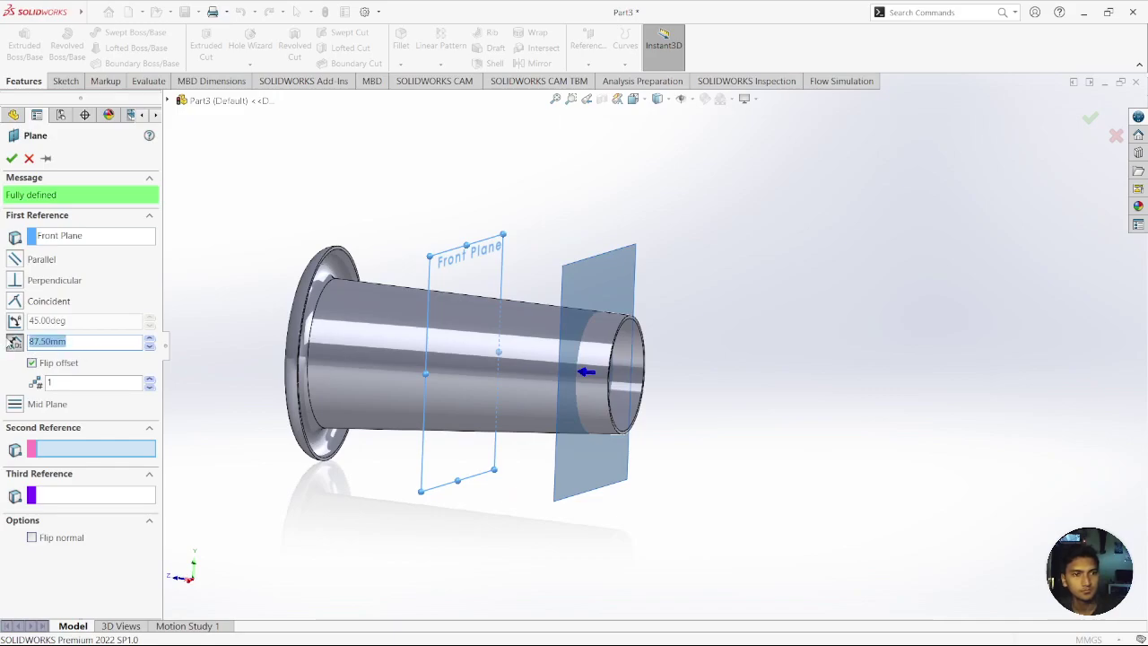
{"action": "type", "text": "90m"}
{"action": "key", "text": "Return"}
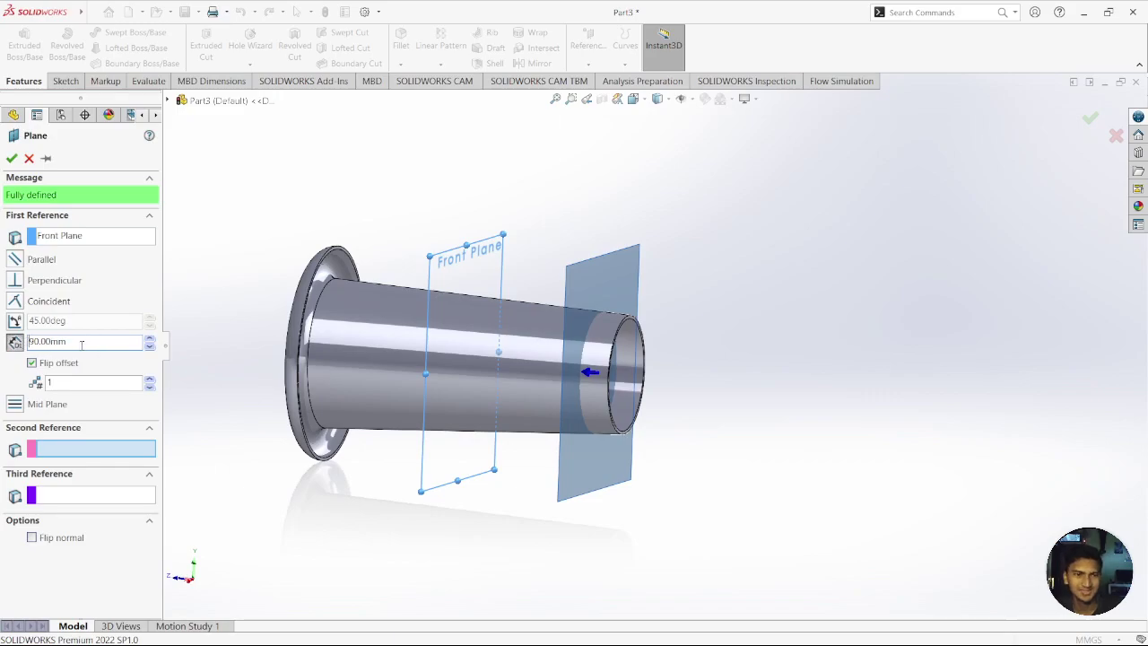
{"action": "left_click_drag", "start_coordinate": [81, 343], "coordinate": [21, 351]}
{"action": "type", "text": "100m"}
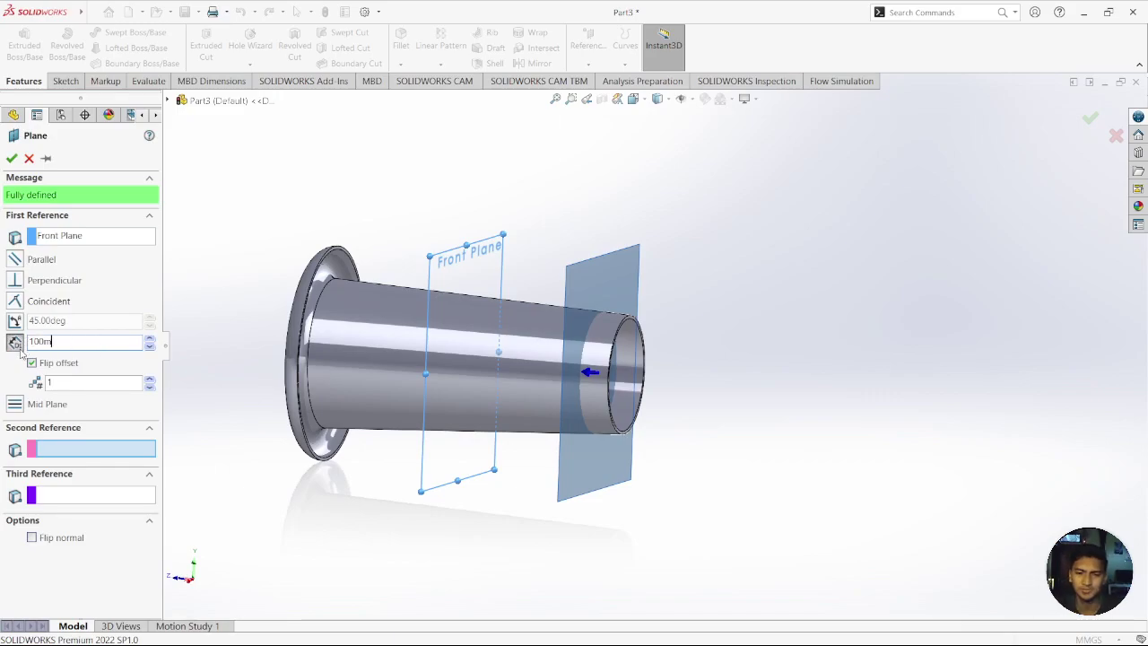
{"action": "key", "text": "Return"}
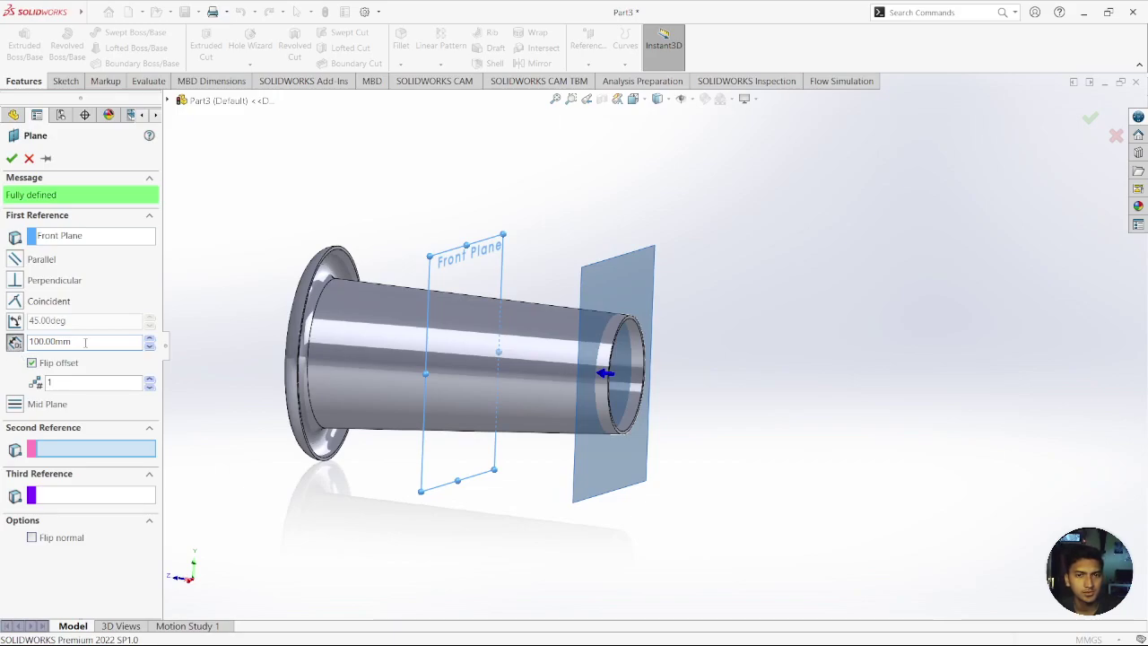
{"action": "left_click_drag", "start_coordinate": [83, 342], "coordinate": [4, 348]}
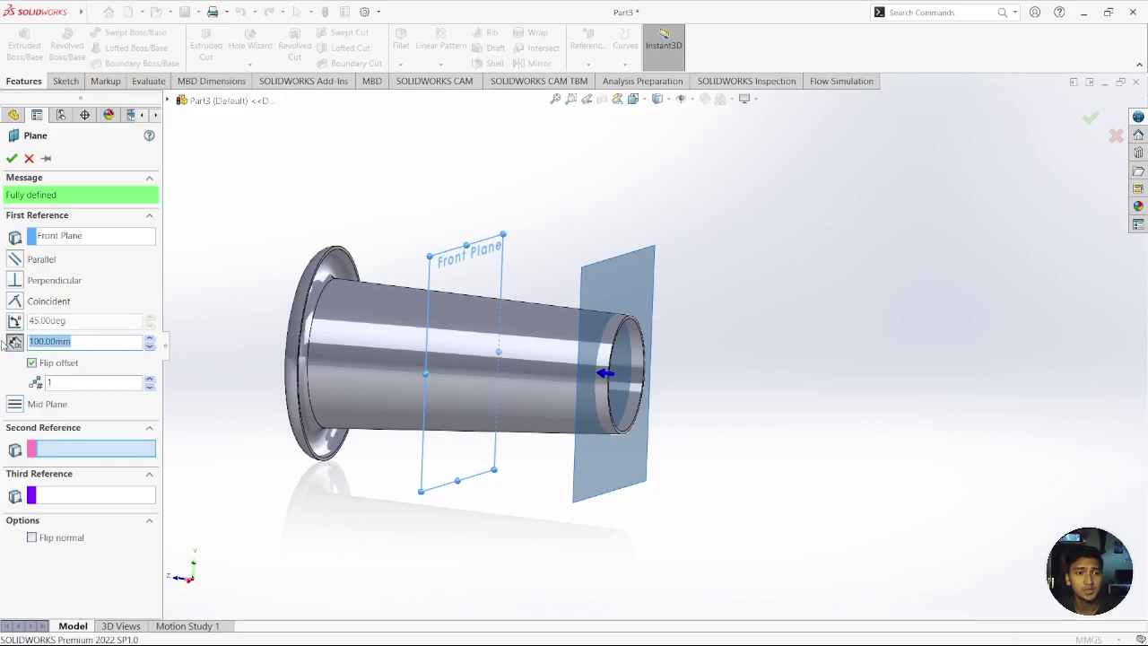
{"action": "type", "text": "90m"}
{"action": "key", "text": "Return"}
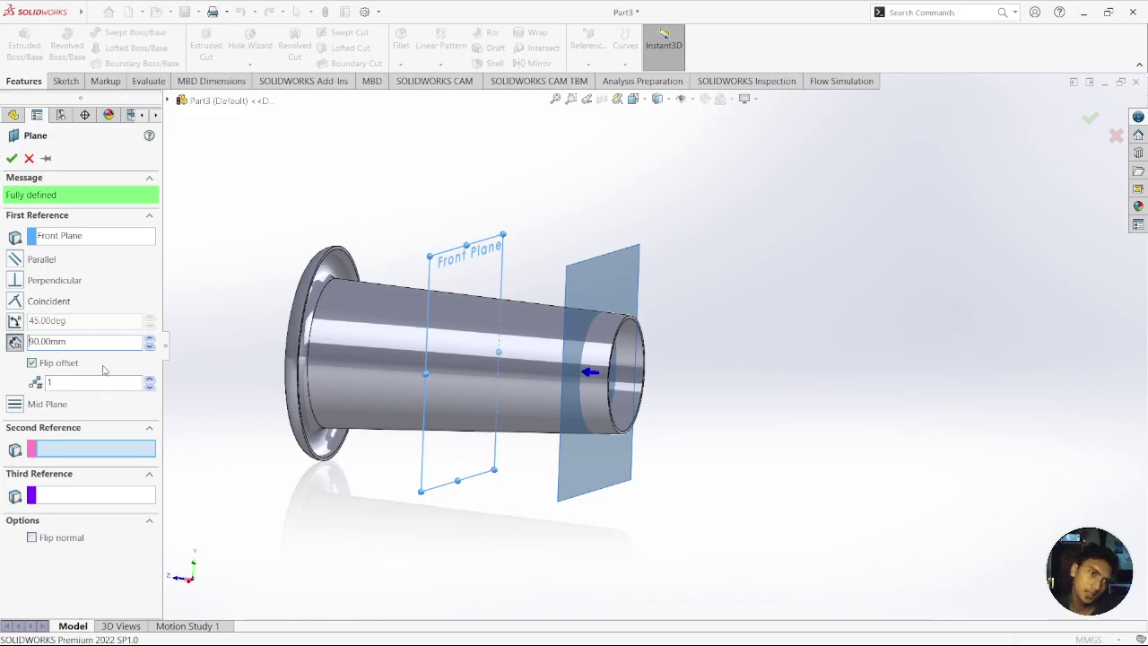
{"action": "left_click_drag", "start_coordinate": [64, 341], "coordinate": [13, 344]}
{"action": "type", "text": "110"}
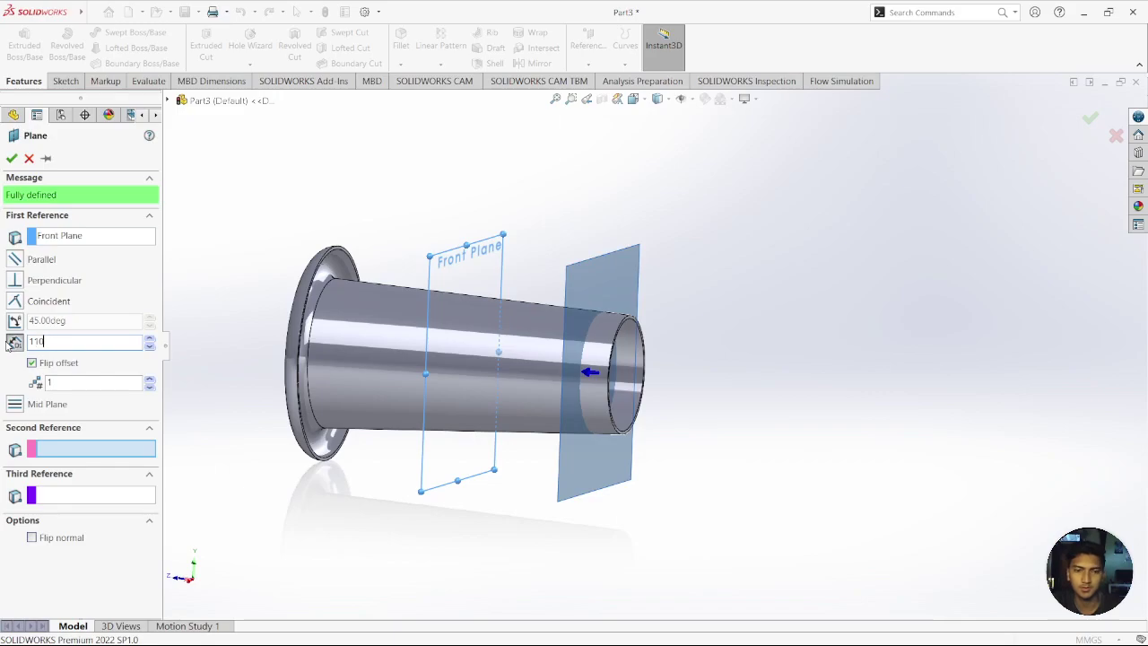
{"action": "key", "text": "Return"}
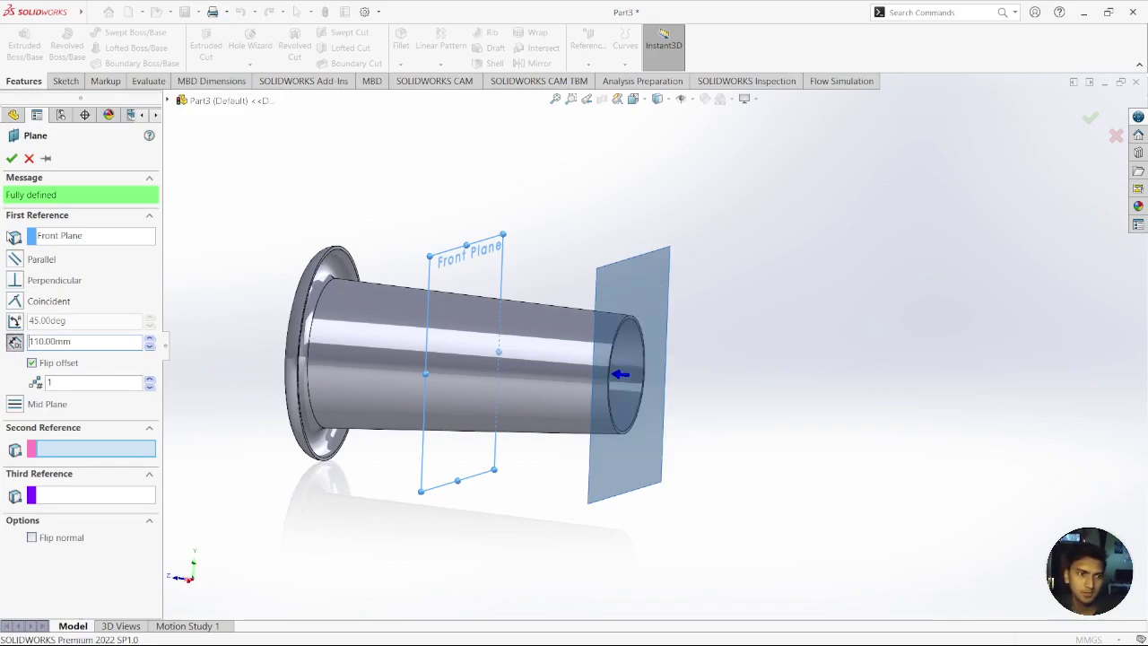
{"action": "left_click", "coordinate": [12, 158]}
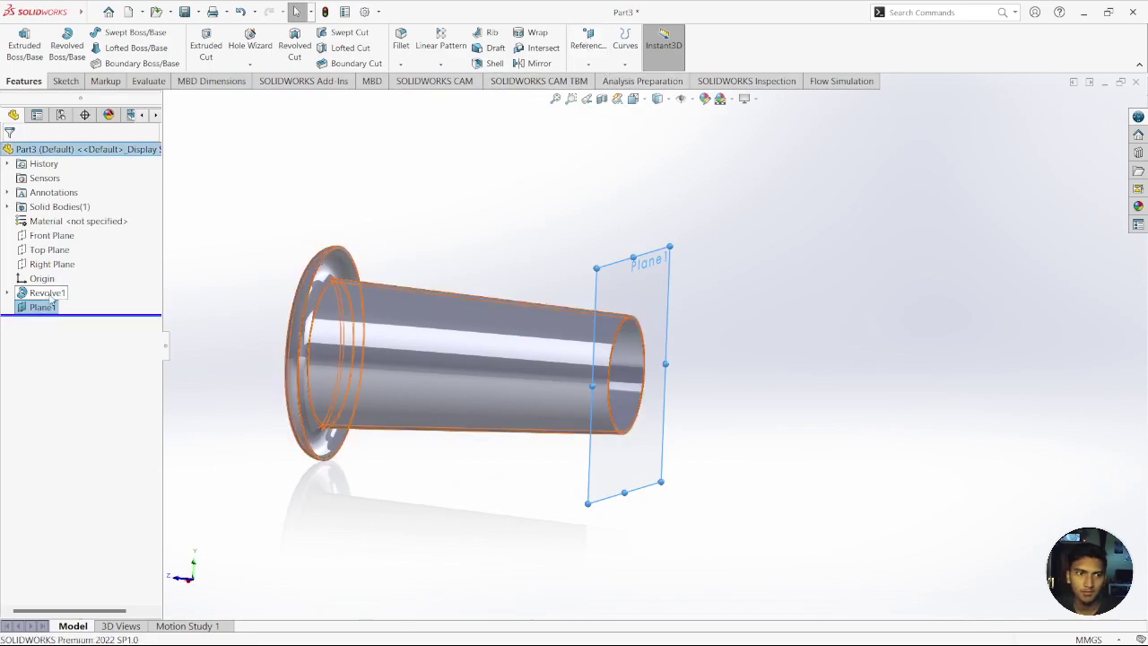
Step: Start a sketch on Plane1 with an origin-centred circle dimensioned to Ø32 mm
{"action": "left_click", "coordinate": [42, 296]}
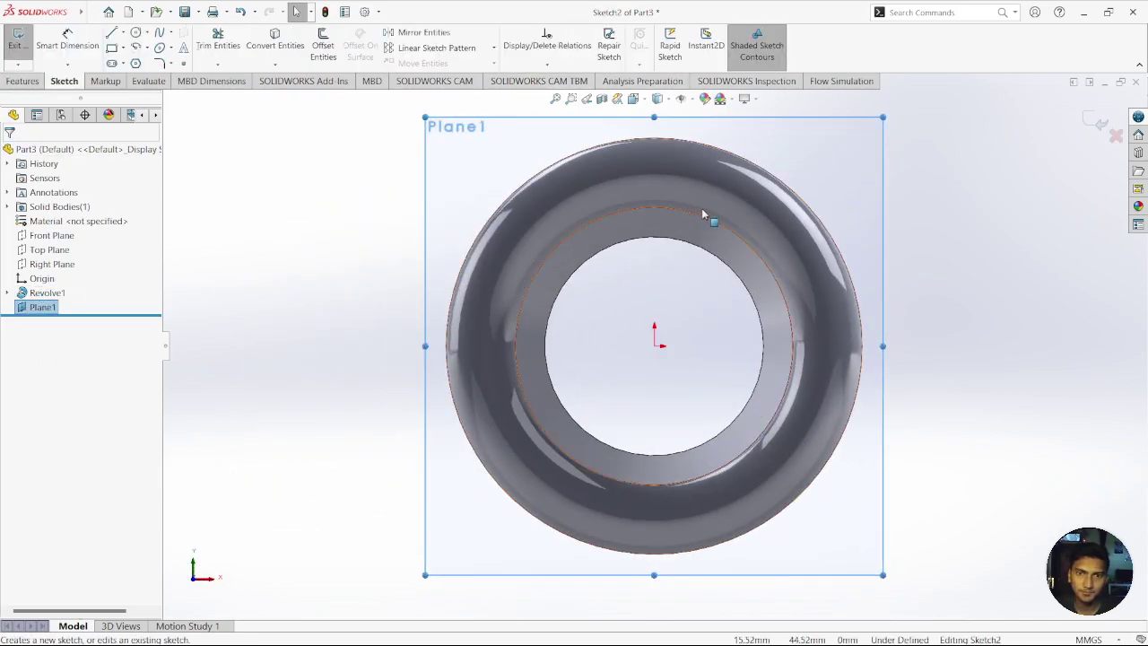
{"action": "left_click", "coordinate": [136, 32]}
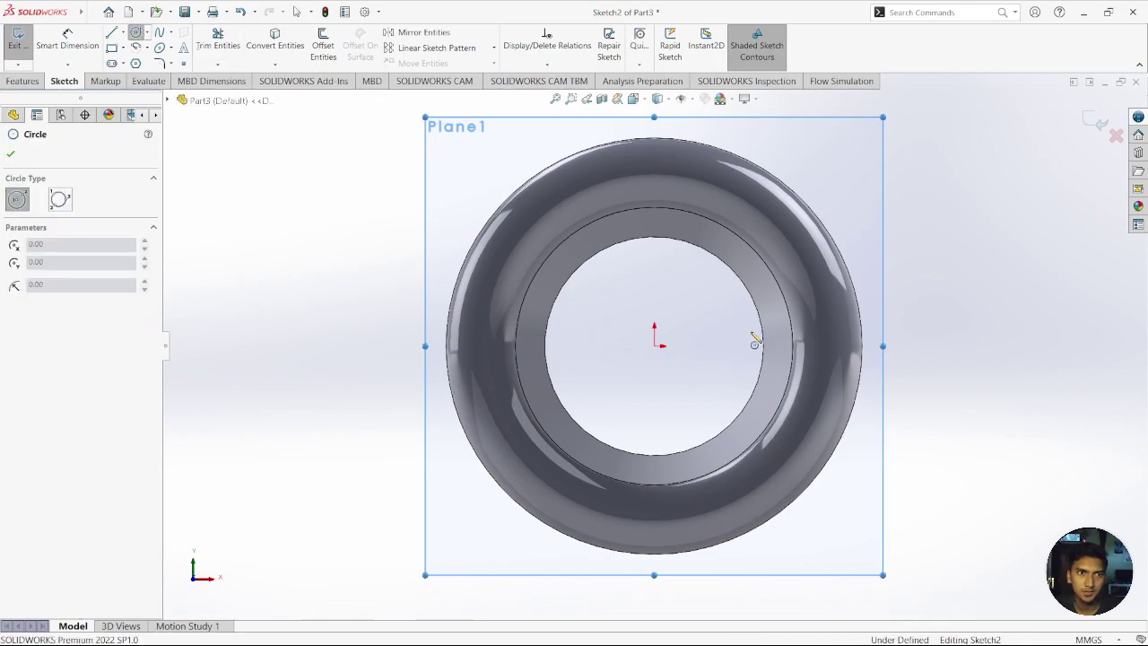
{"action": "left_click_drag", "start_coordinate": [655, 346], "coordinate": [695, 346]}
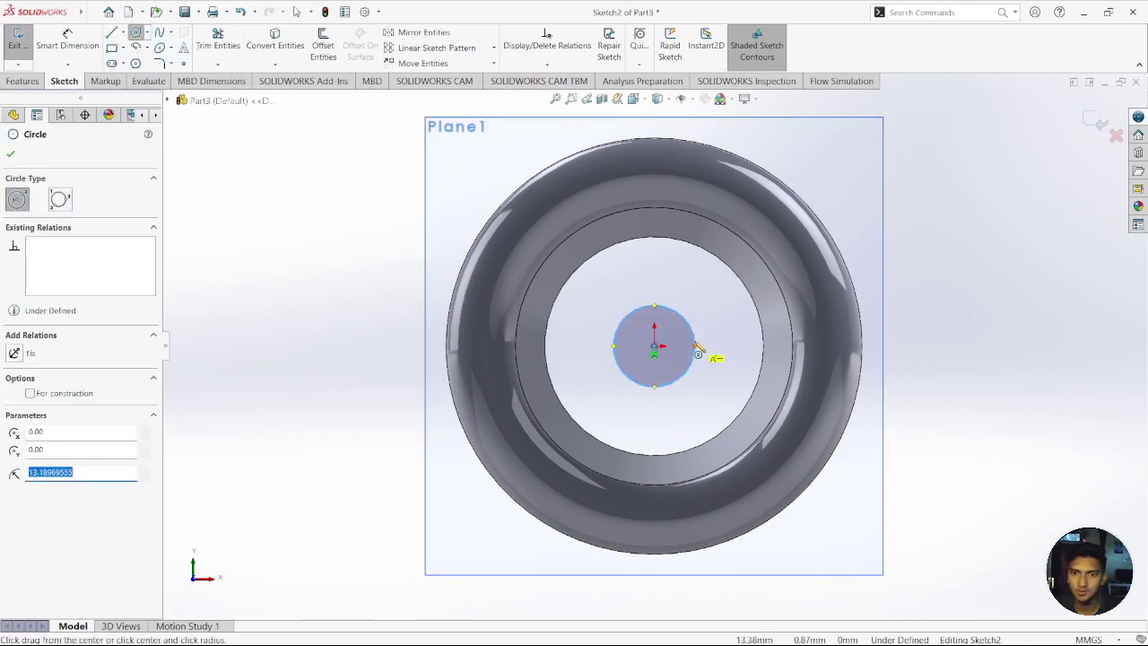
{"action": "left_click", "coordinate": [67, 40]}
{"action": "left_click", "coordinate": [689, 326]}
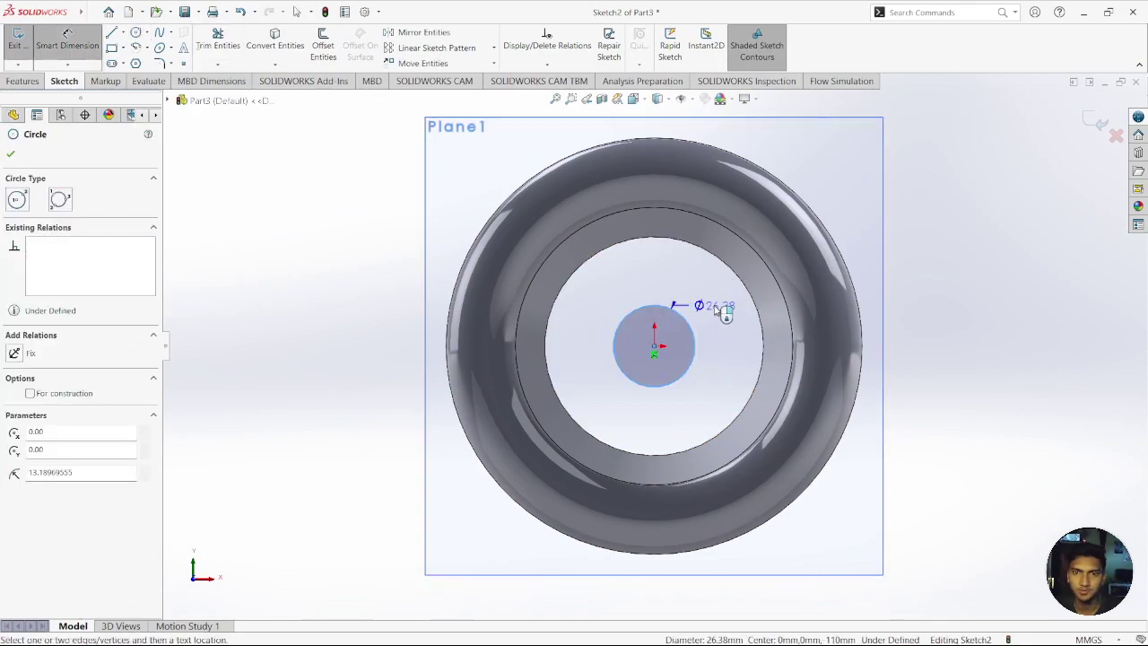
{"action": "left_click", "coordinate": [708, 305]}
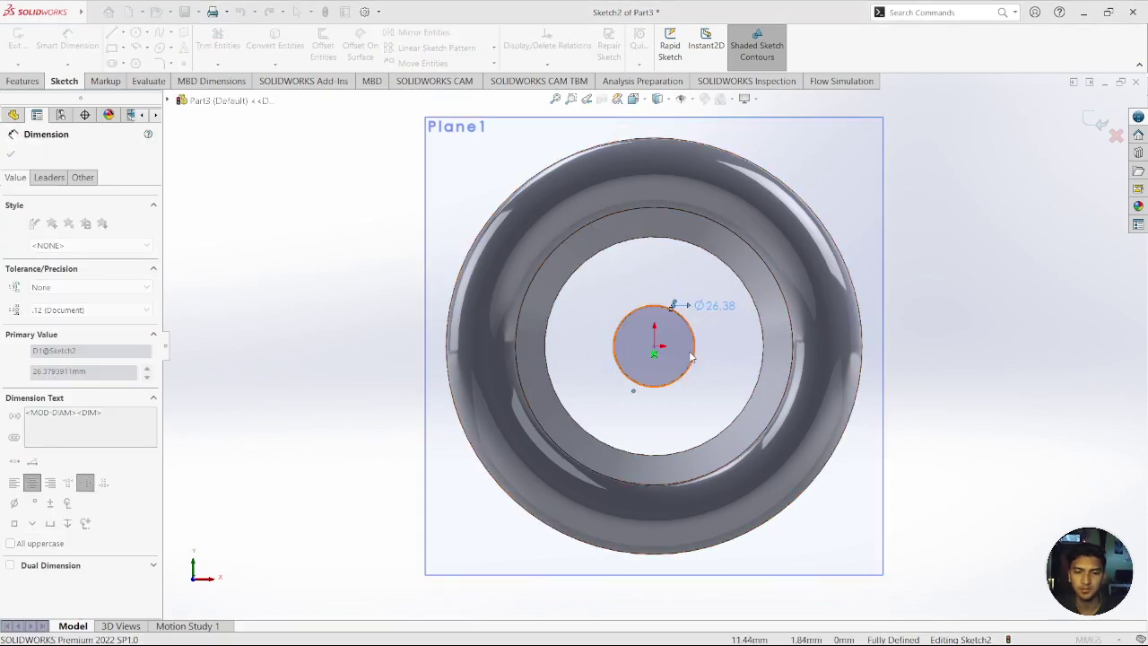
{"action": "type", "text": "30"}
{"action": "key", "text": "Return"}
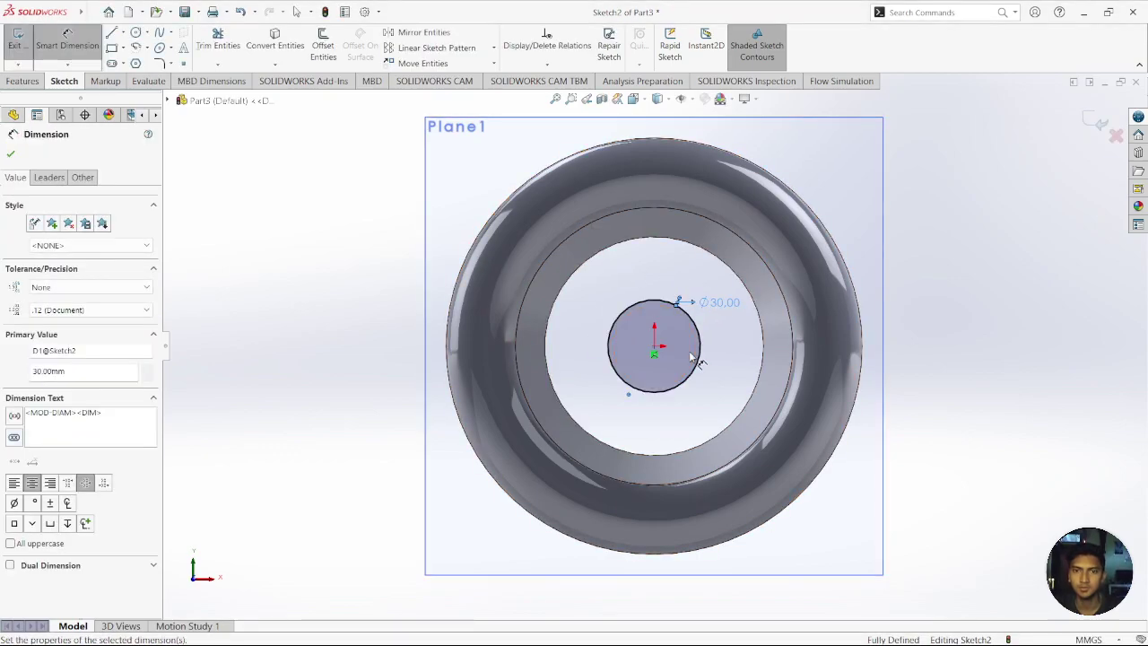
{"action": "double_click", "coordinate": [734, 310]}
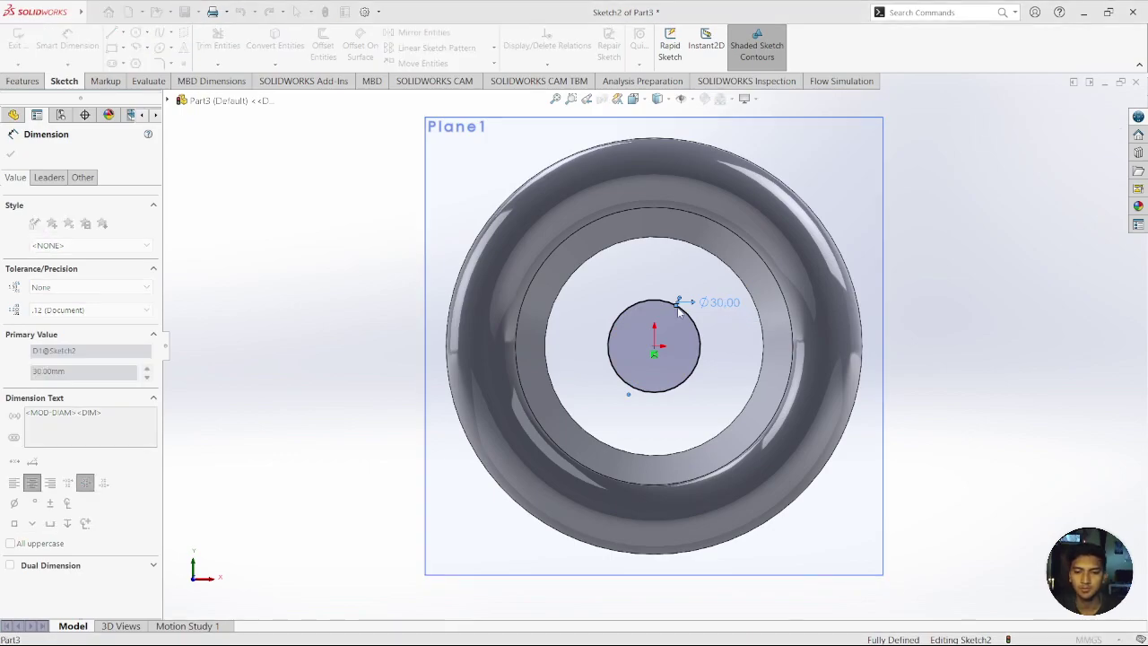
{"action": "type", "text": "32"}
{"action": "key", "text": "Return"}
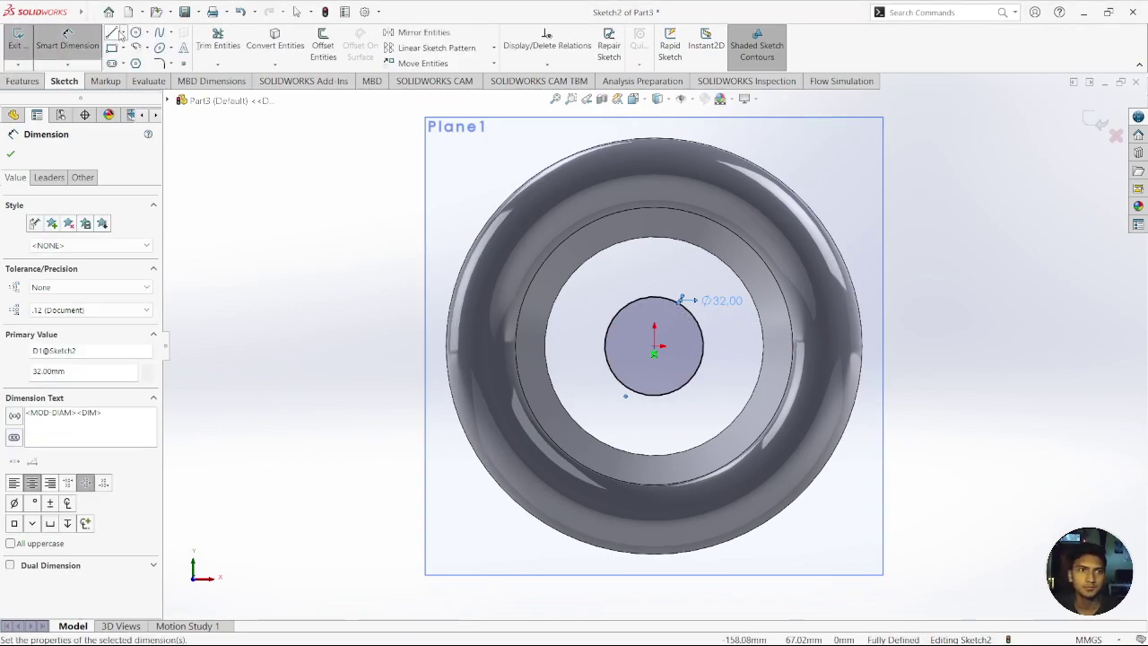
Step: Add a concentric Ø30 mm circle at the origin, then start Extruded Boss/Base
{"action": "left_click", "coordinate": [135, 33]}
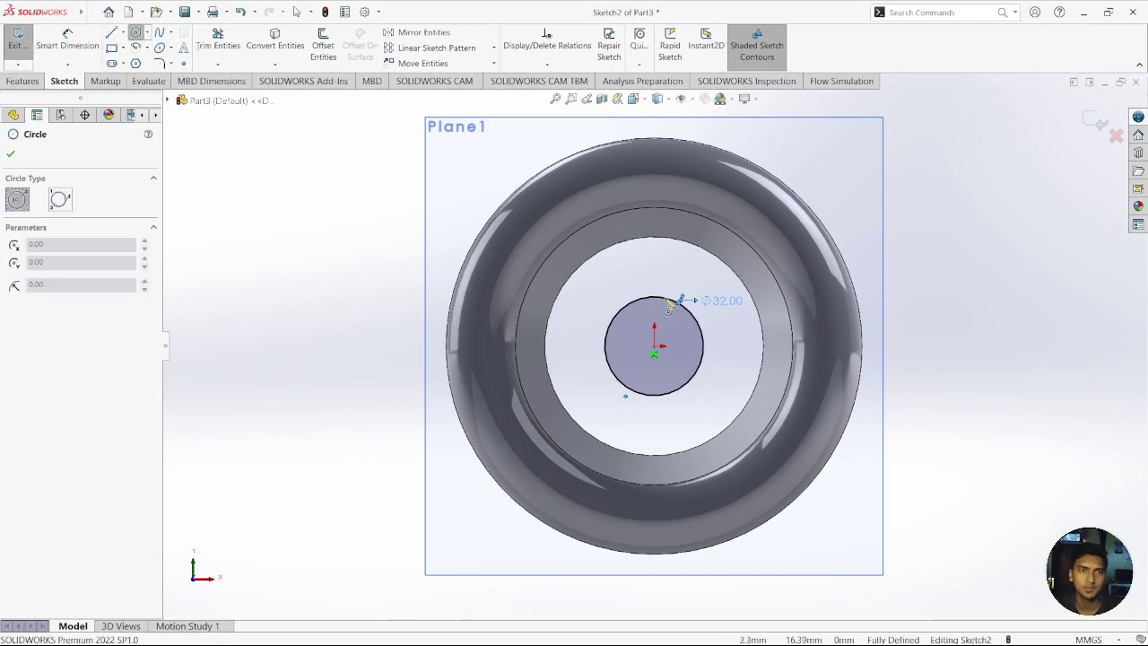
{"action": "left_click", "coordinate": [654, 346]}
{"action": "left_click", "coordinate": [688, 347]}
{"action": "left_click", "coordinate": [68, 45]}
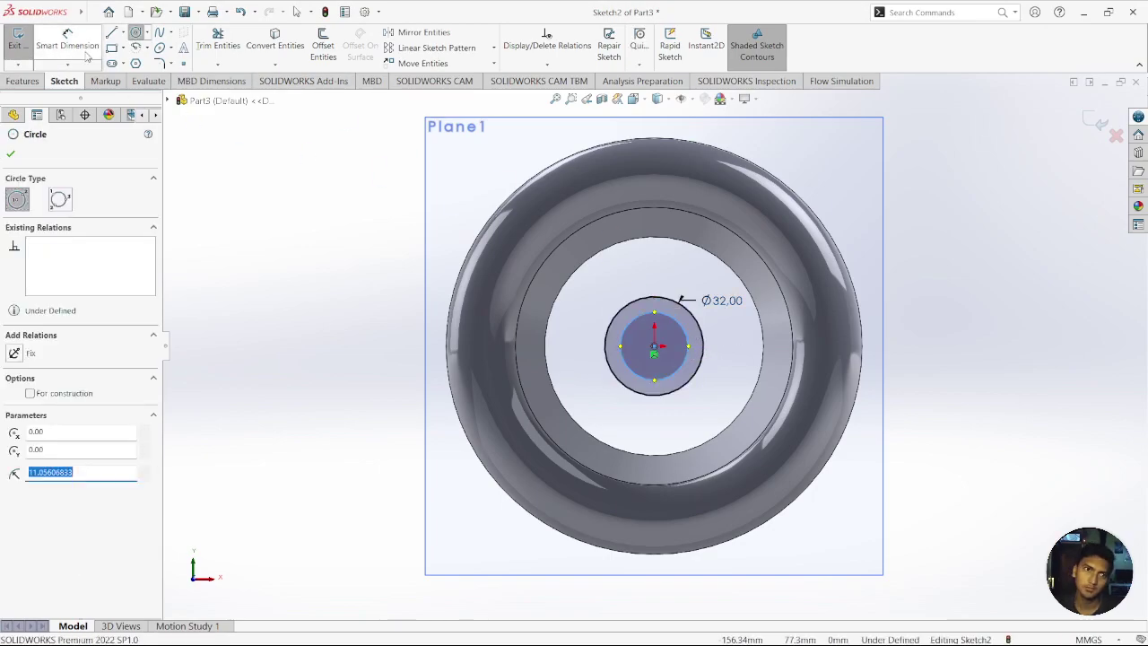
{"action": "left_click", "coordinate": [702, 358]}
{"action": "left_click", "coordinate": [735, 352]}
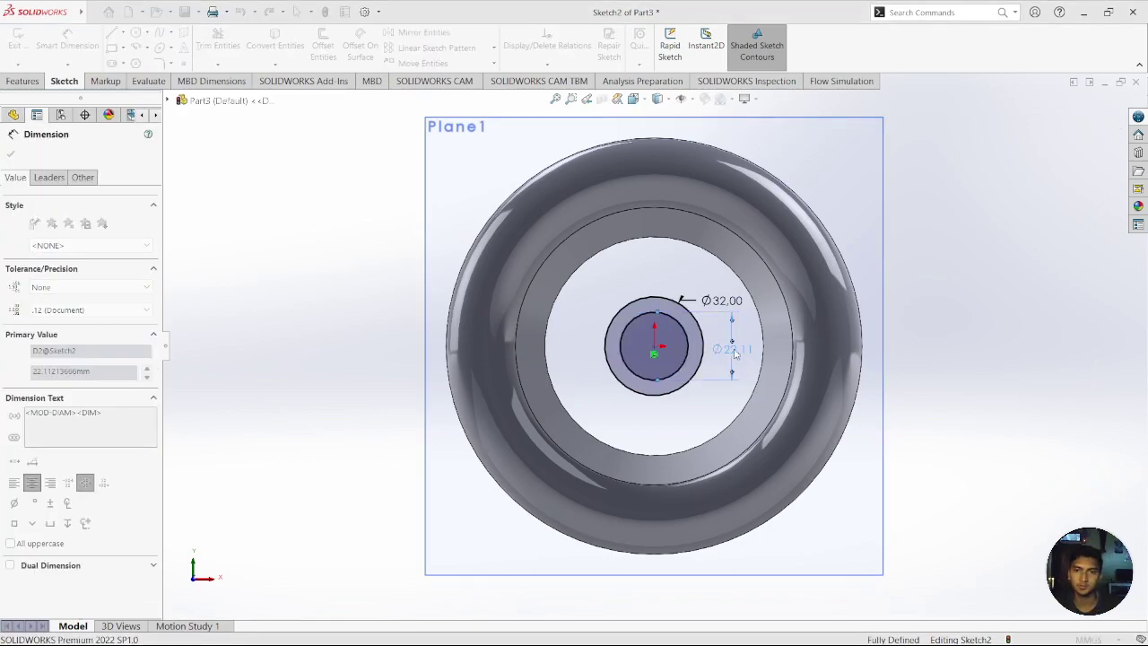
{"action": "type", "text": "30"}
{"action": "key", "text": "Return"}
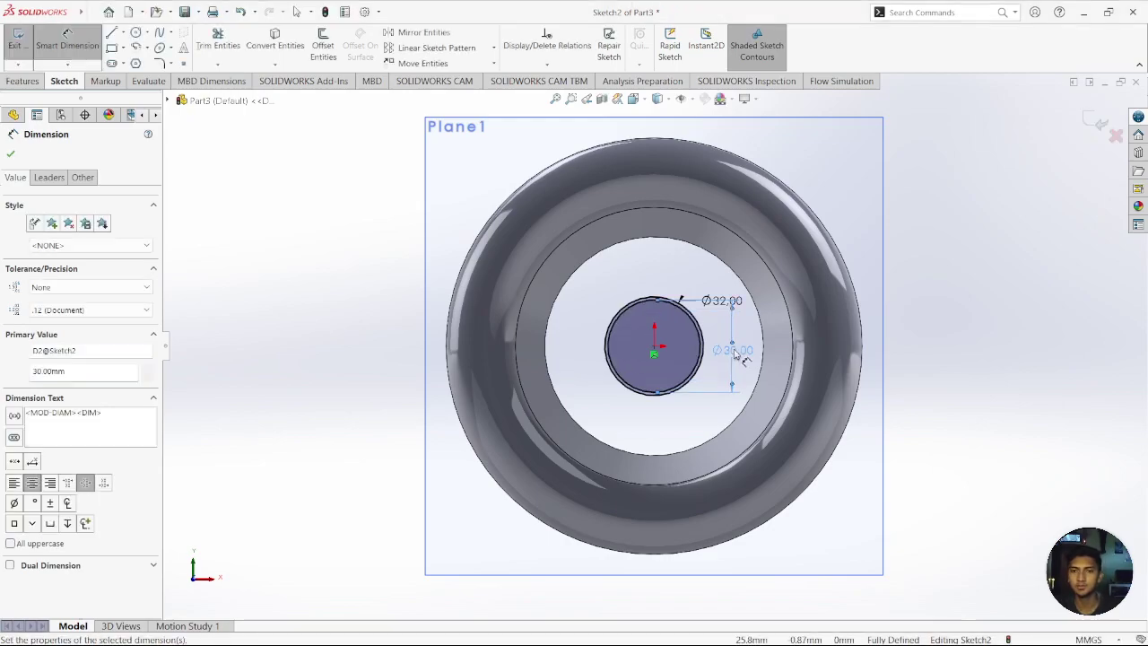
{"action": "left_click", "coordinate": [23, 81]}
{"action": "left_click", "coordinate": [24, 47]}
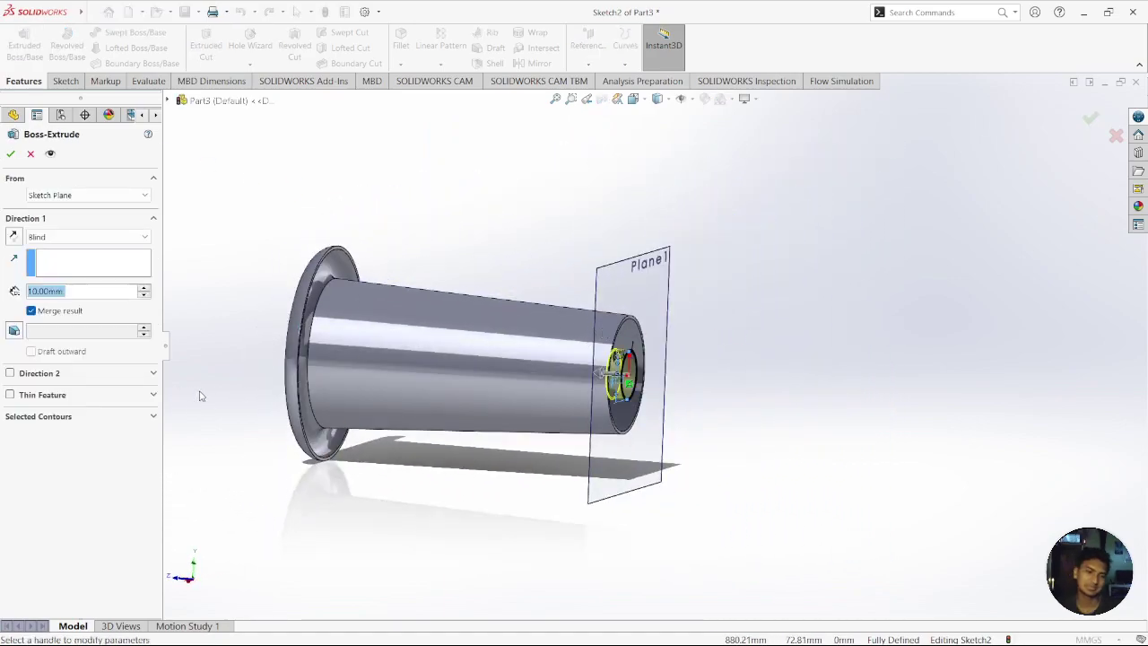
Step: Extrude Sketch2 to a 90 mm blind depth, forming the thin inner hub tube
{"action": "type", "text": "100"}
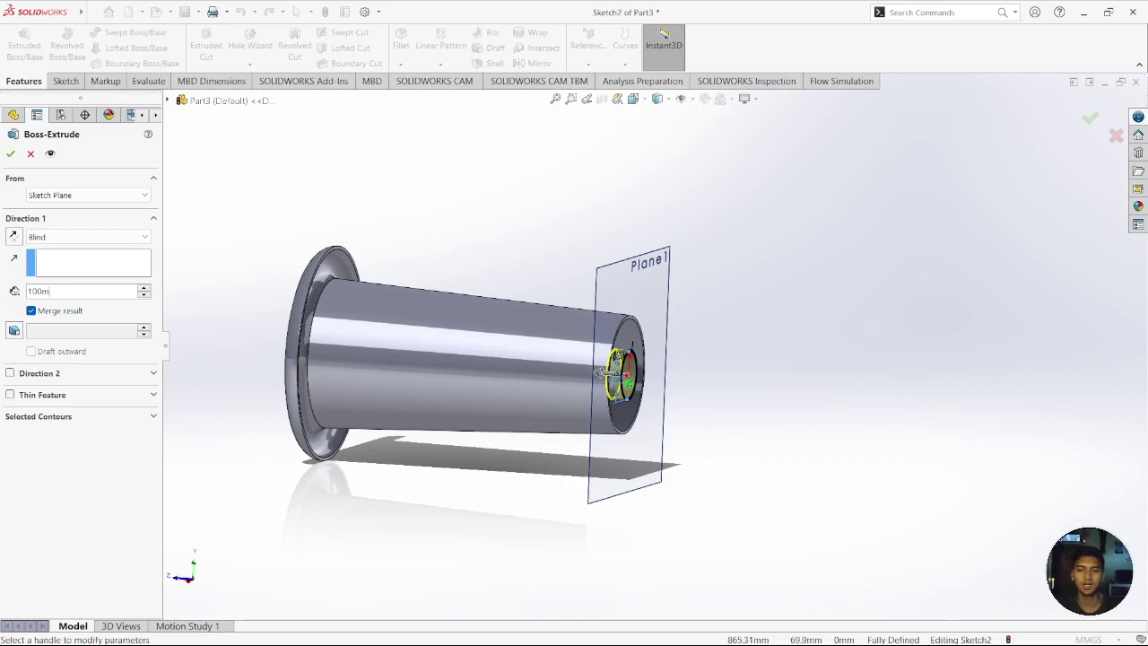
{"action": "key", "text": "BackSpace"}
{"action": "key", "text": "BackSpace"}
{"action": "key", "text": "BackSpace"}
{"action": "type", "text": "90"}
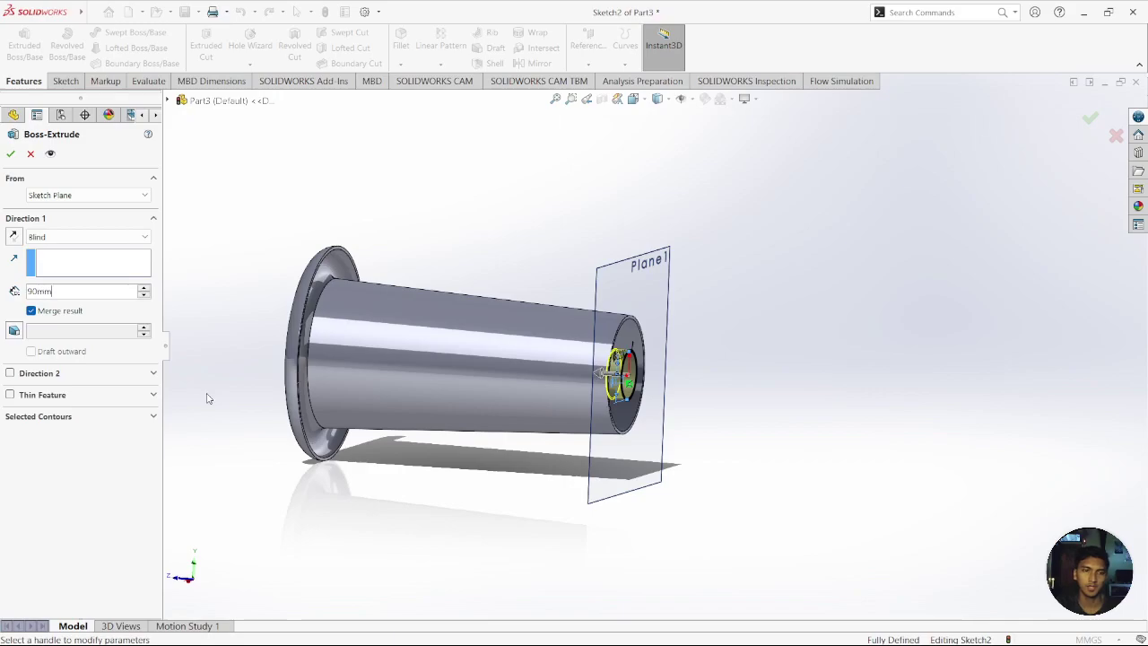
{"action": "key", "text": "Return"}
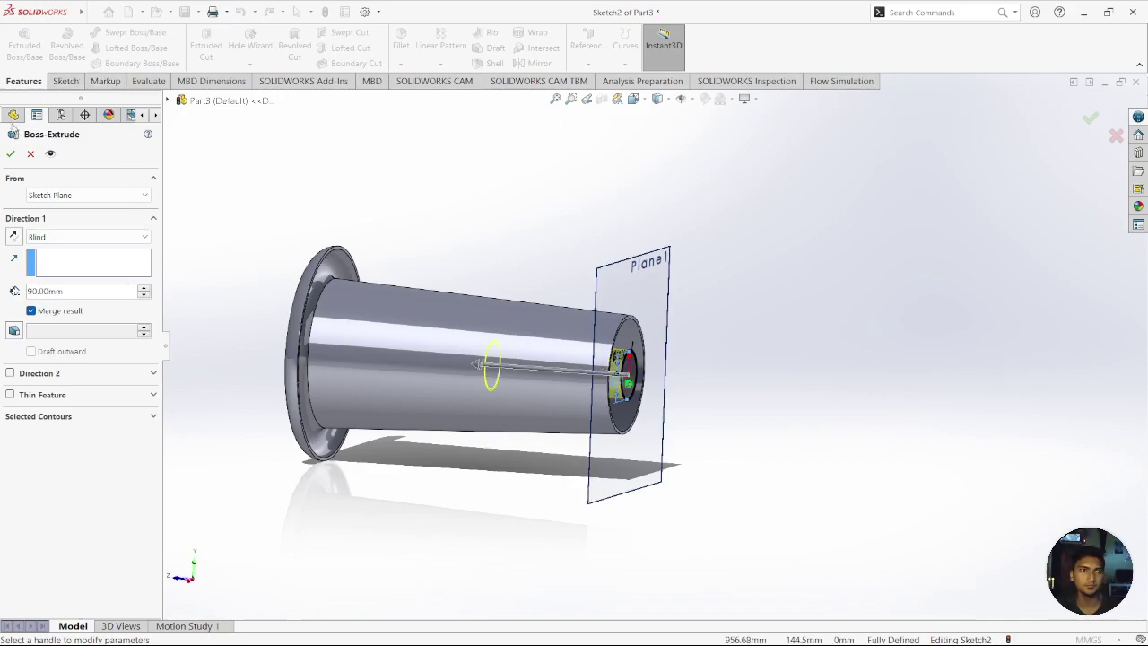
{"action": "left_click", "coordinate": [10, 154]}
{"action": "middle_click_drag", "start_coordinate": [643, 405], "coordinate": [784, 417]}
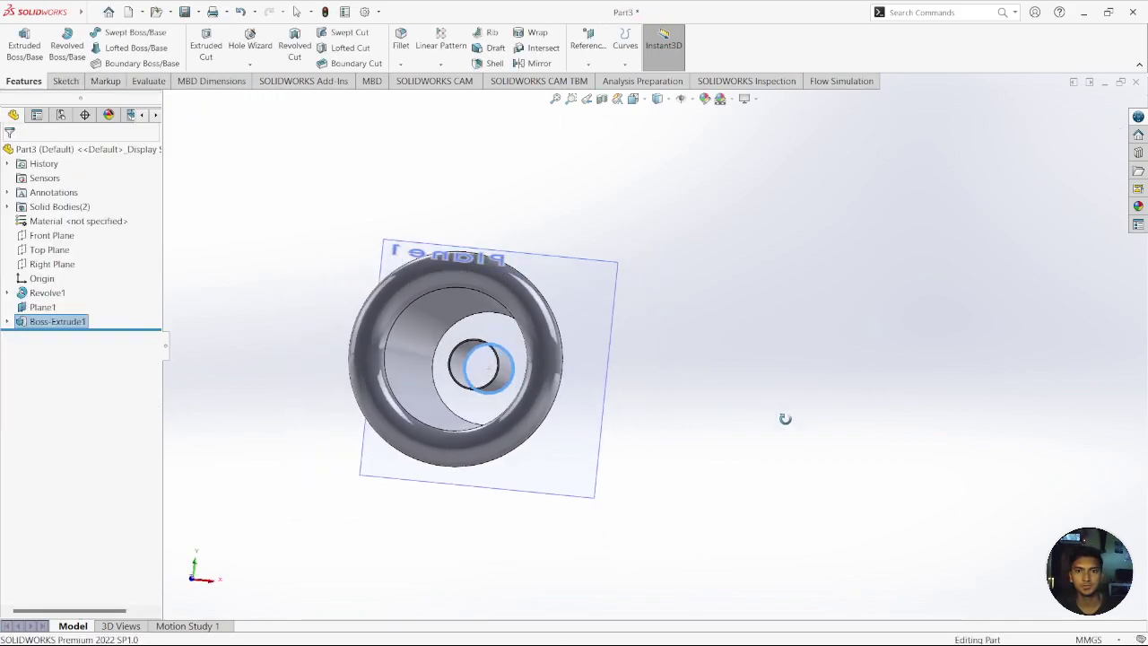
Step: Switch to the Right view, zoom in, and select the Right Plane
{"action": "left_click", "coordinate": [213, 587]}
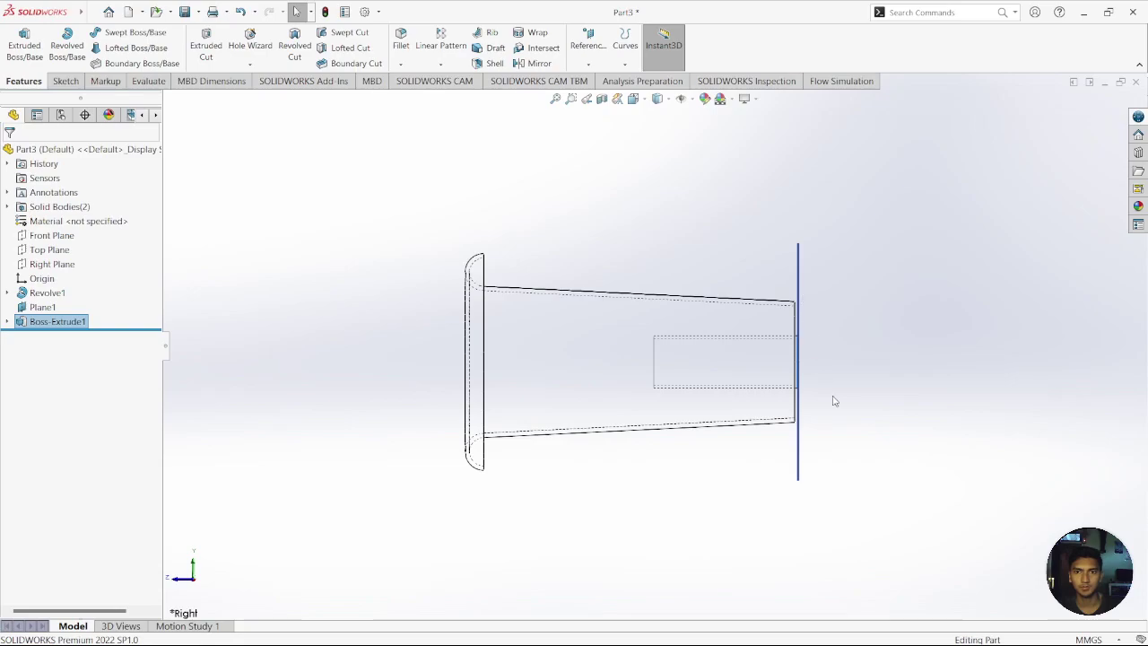
{"action": "scroll", "coordinate": [833, 400], "scroll_direction": "down", "scroll_amount": 2}
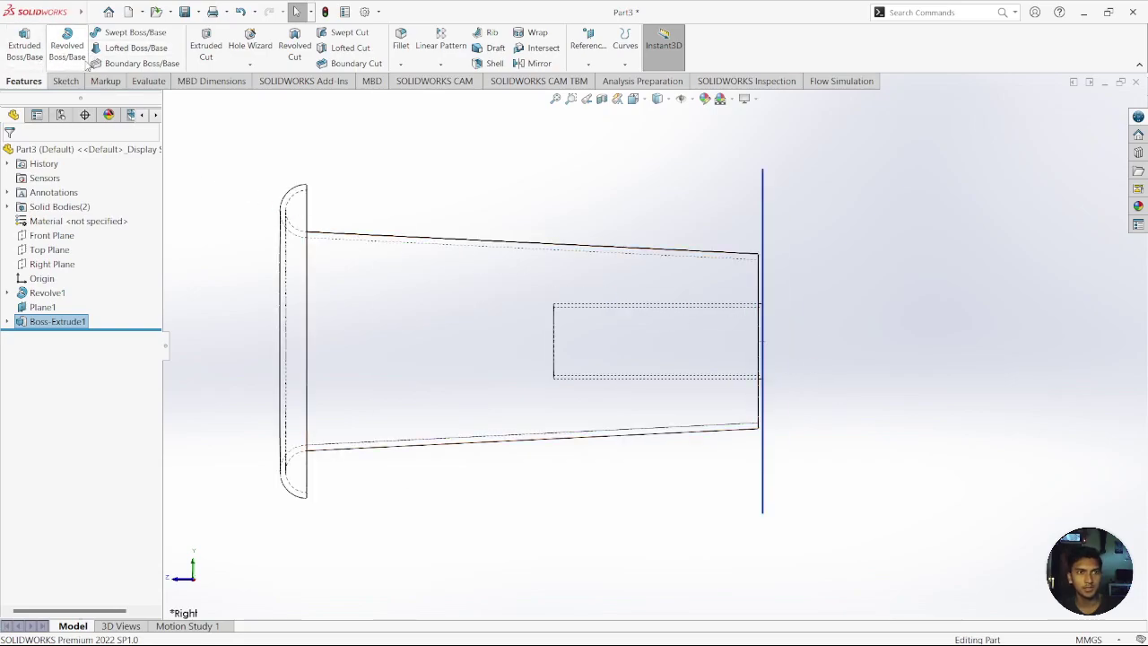
{"action": "left_click", "coordinate": [52, 263]}
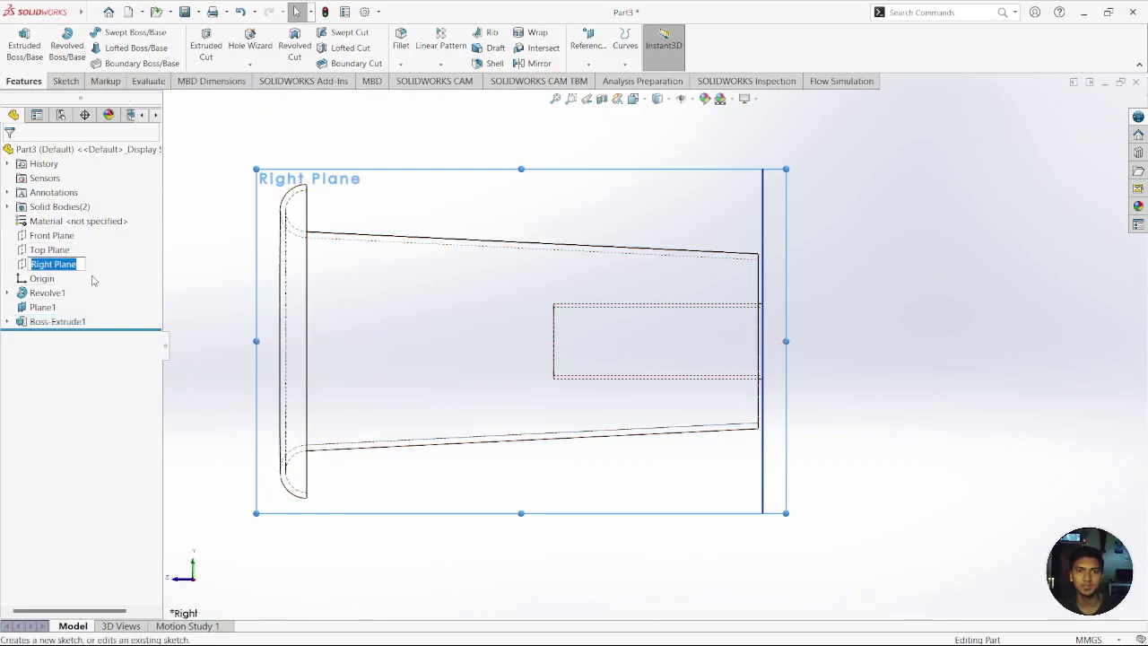
Step: On the Right Plane, draw a closed four-line profile from the hub's top corner to the sloped outer wall
{"action": "left_click", "coordinate": [22, 250]}
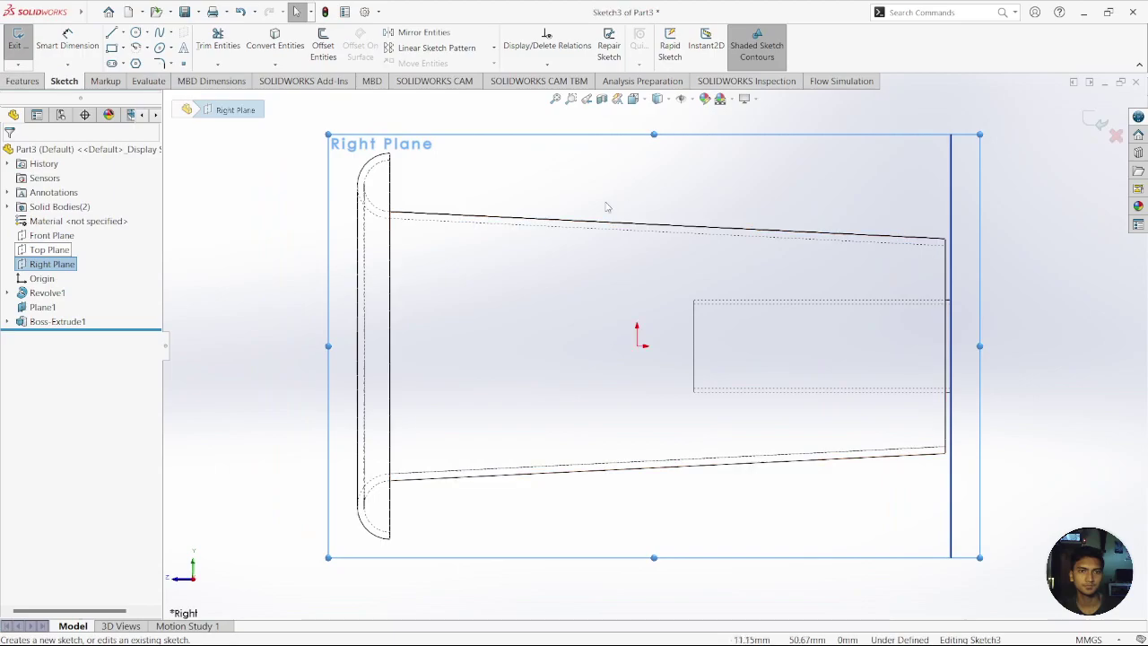
{"action": "left_click", "coordinate": [113, 33]}
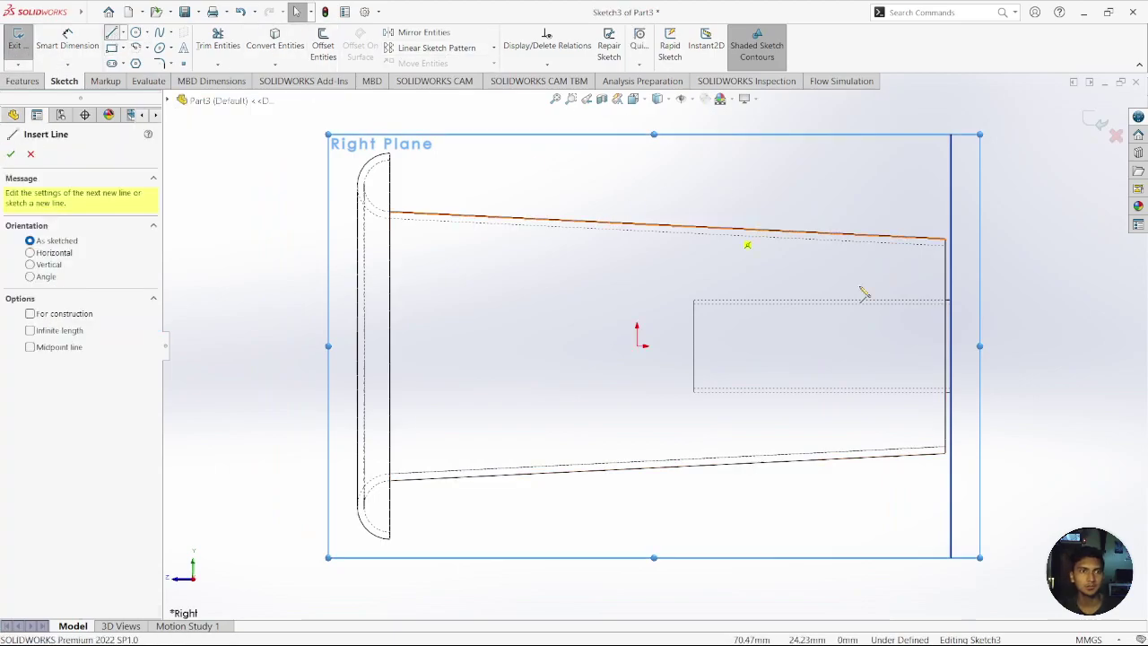
{"action": "left_click", "coordinate": [694, 302]}
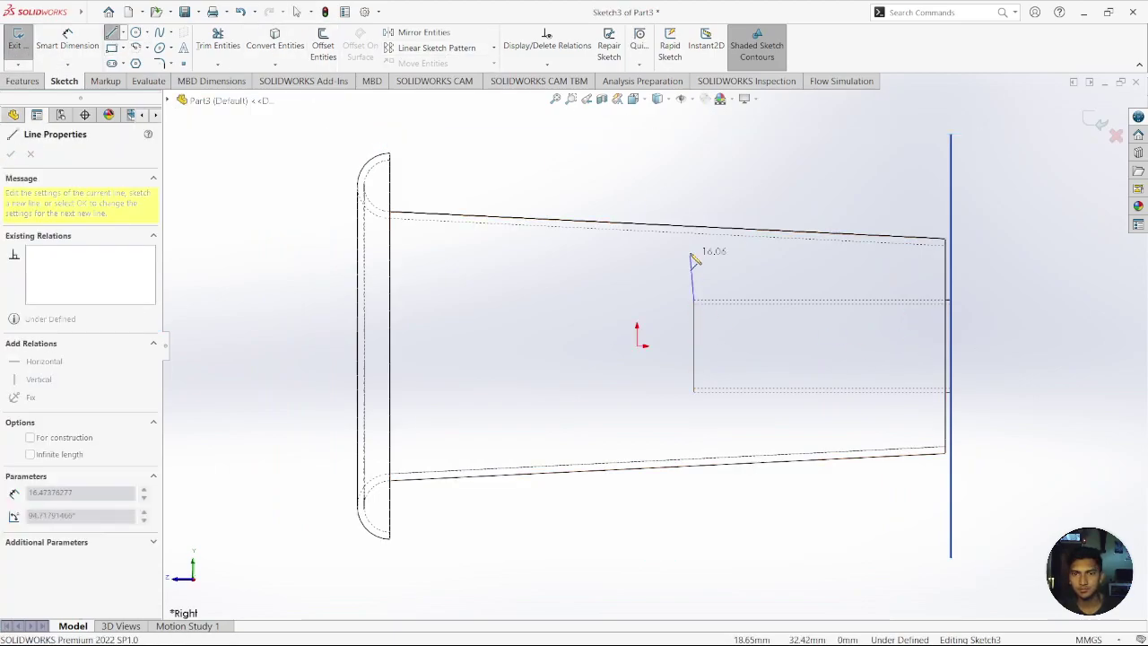
{"action": "left_click", "coordinate": [693, 234]}
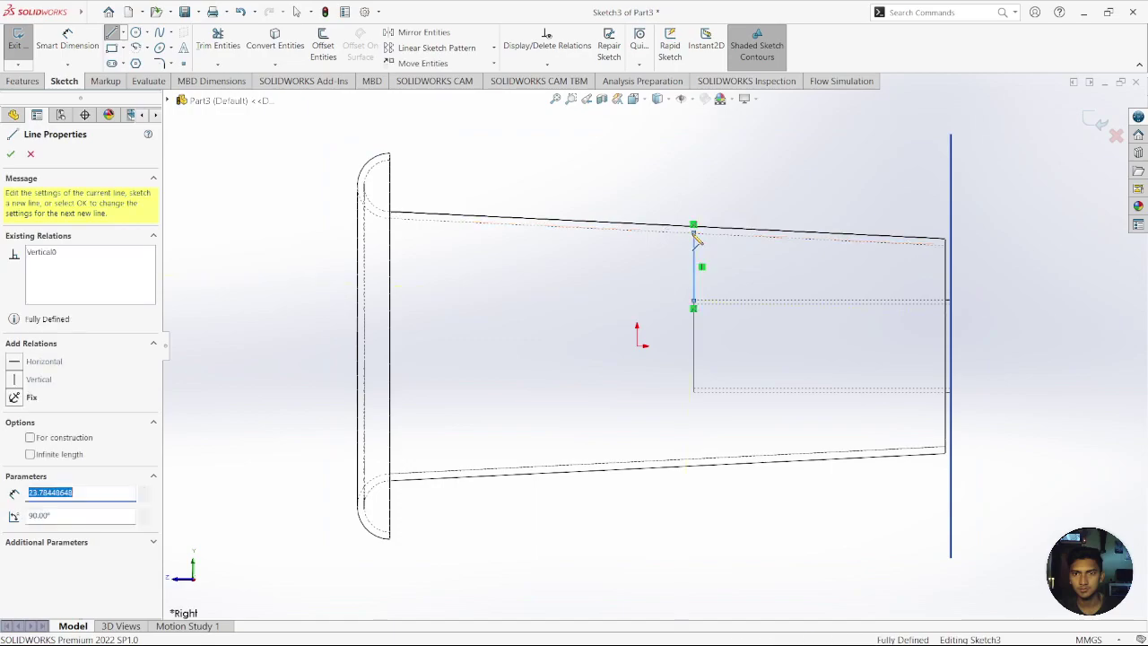
{"action": "left_click", "coordinate": [946, 244]}
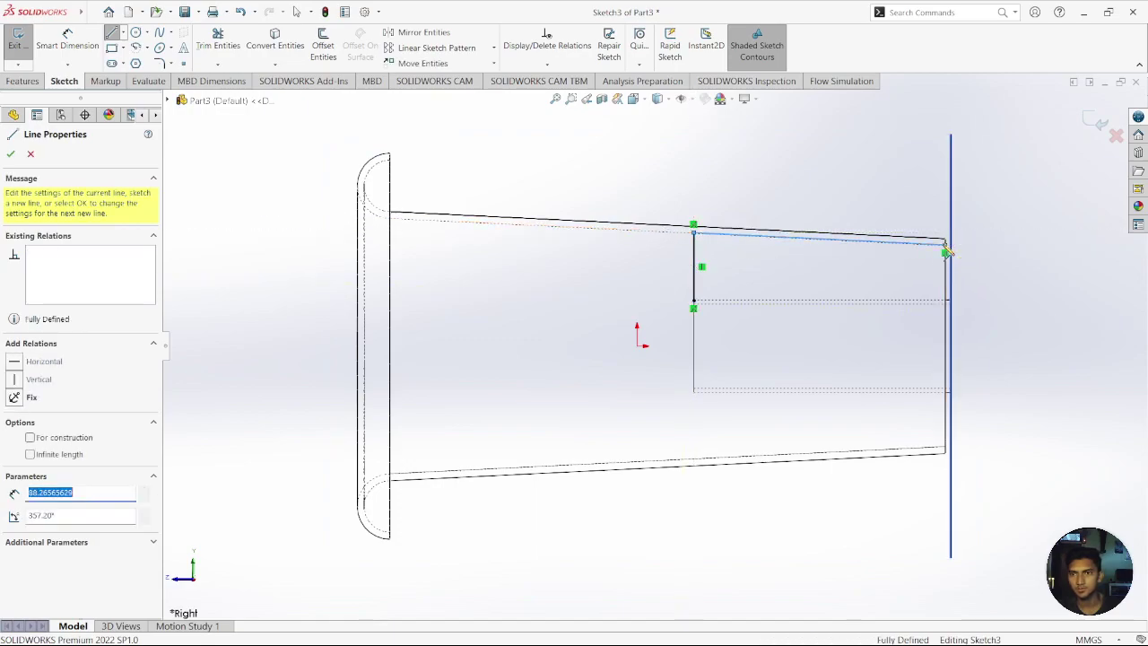
{"action": "double_click", "coordinate": [950, 302]}
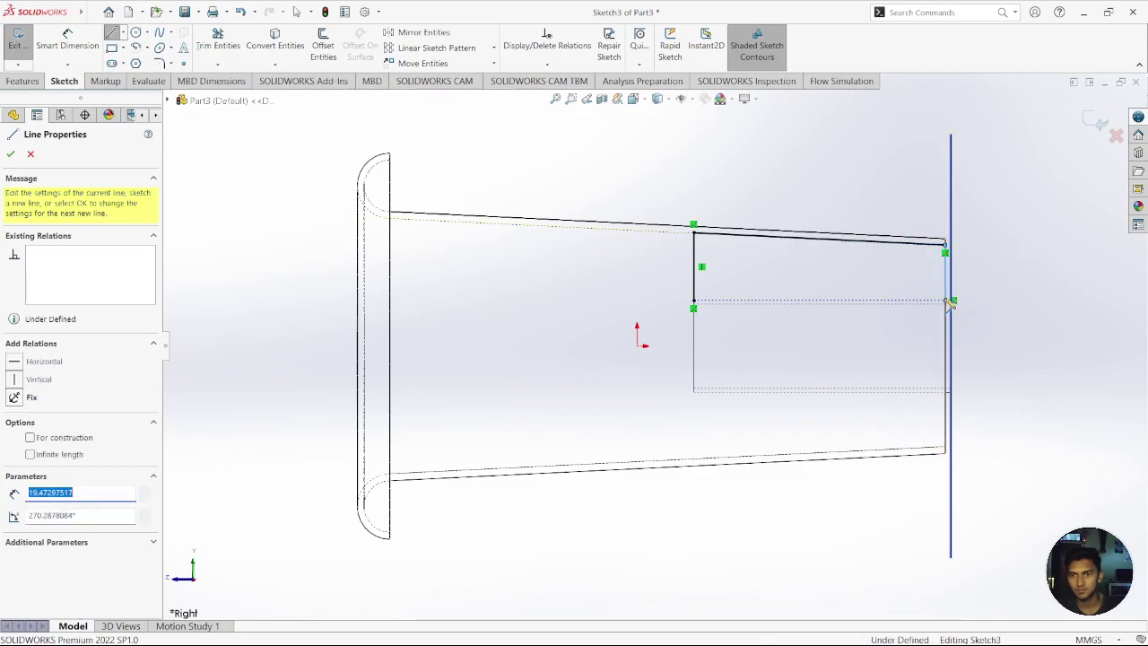
{"action": "double_click", "coordinate": [693, 301]}
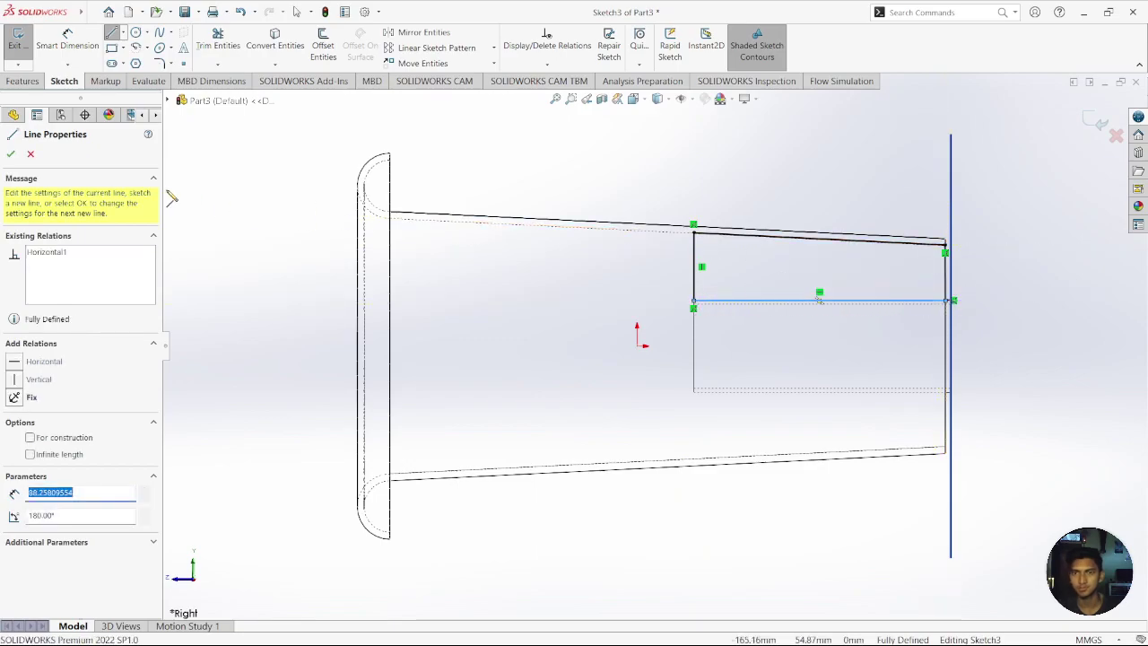
{"action": "left_click", "coordinate": [11, 153]}
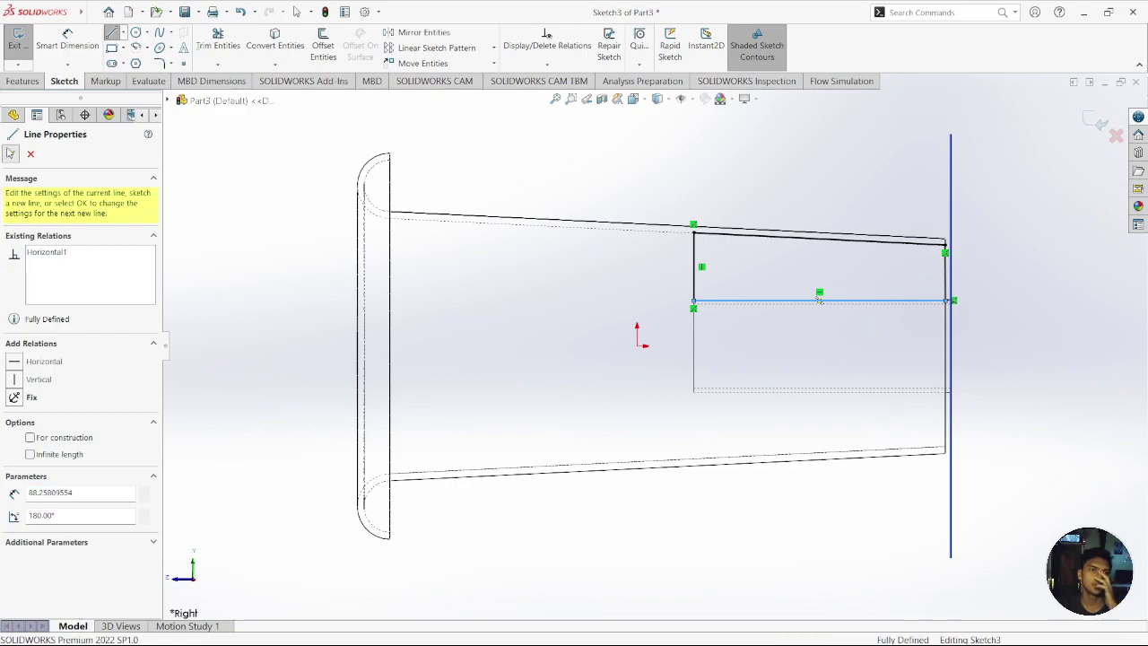
{"action": "left_click", "coordinate": [11, 84]}
Step: Extrude the profile 1 mm in both directions into a thin rib bridging hub and shell
{"action": "left_click", "coordinate": [19, 52]}
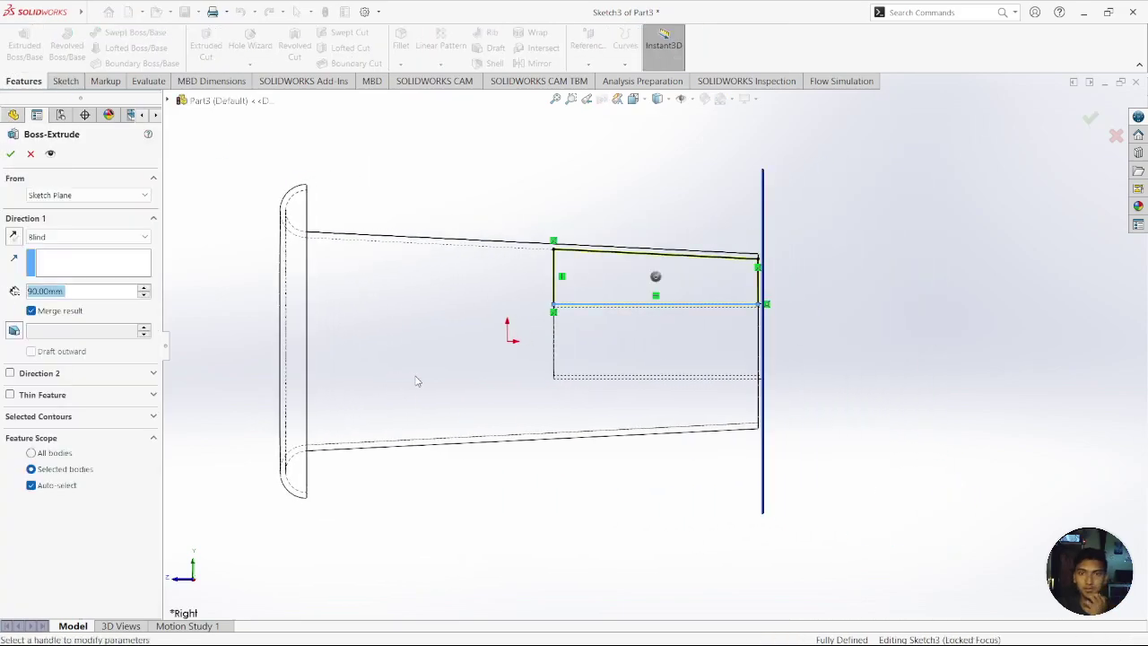
{"action": "mouse_move", "coordinate": [418, 379]}
{"action": "middle_mouse_down"}
{"action": "mouse_move", "coordinate": [546, 399]}
{"action": "mouse_move", "coordinate": [529, 385]}
{"action": "middle_mouse_up"}
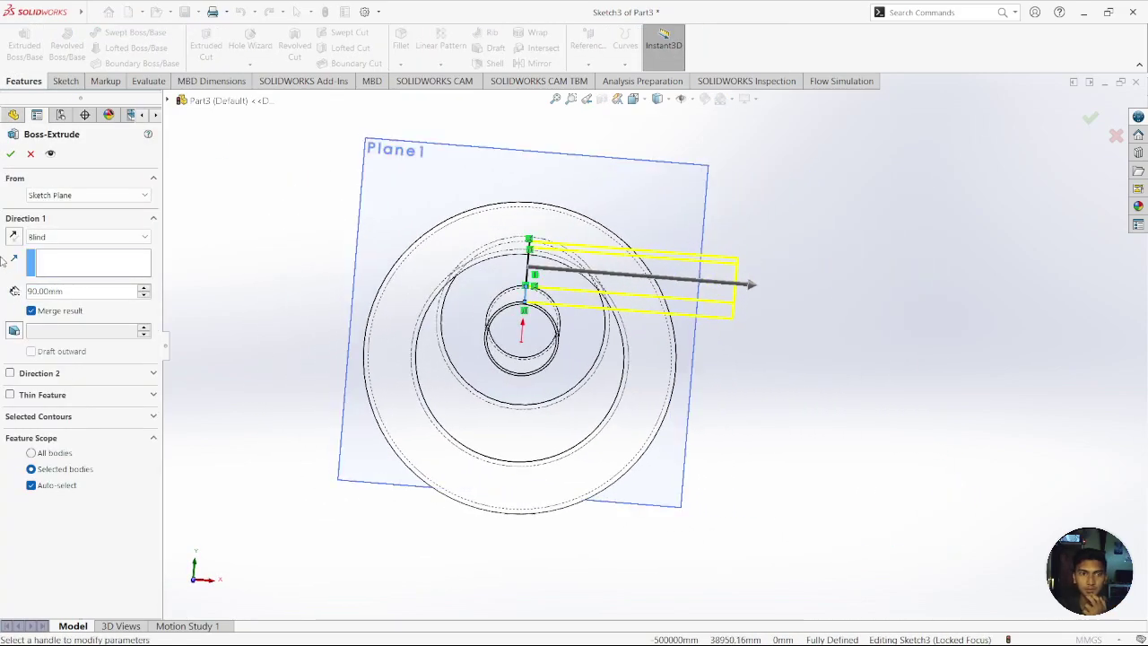
{"action": "left_click", "coordinate": [10, 373]}
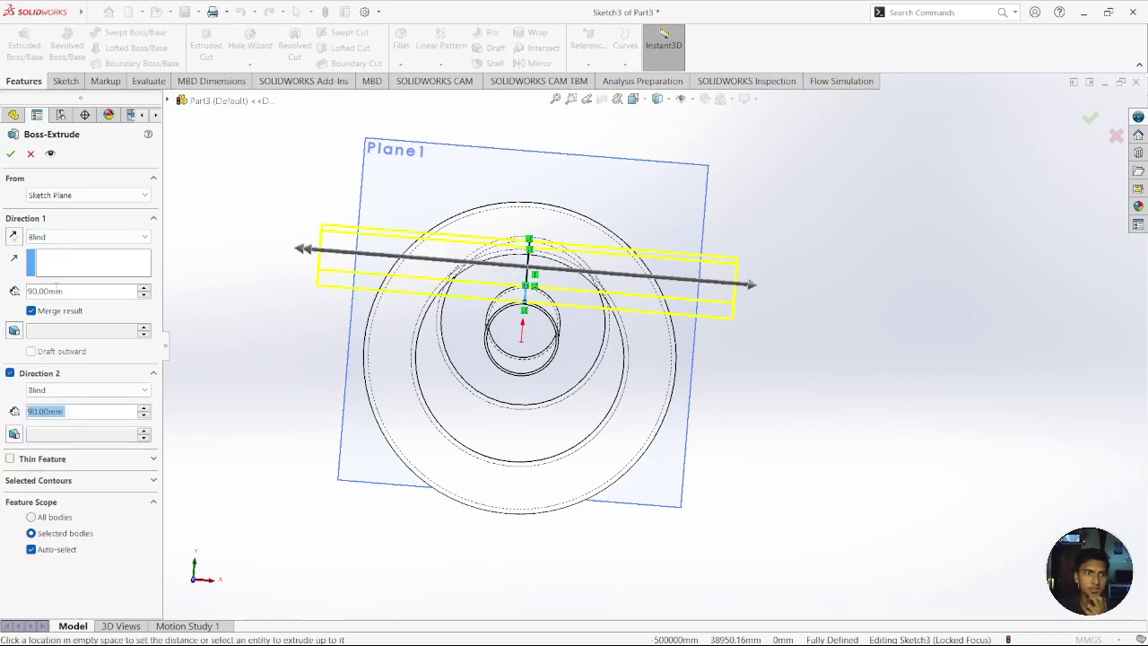
{"action": "left_click", "coordinate": [87, 292]}
{"action": "type", "text": "1"}
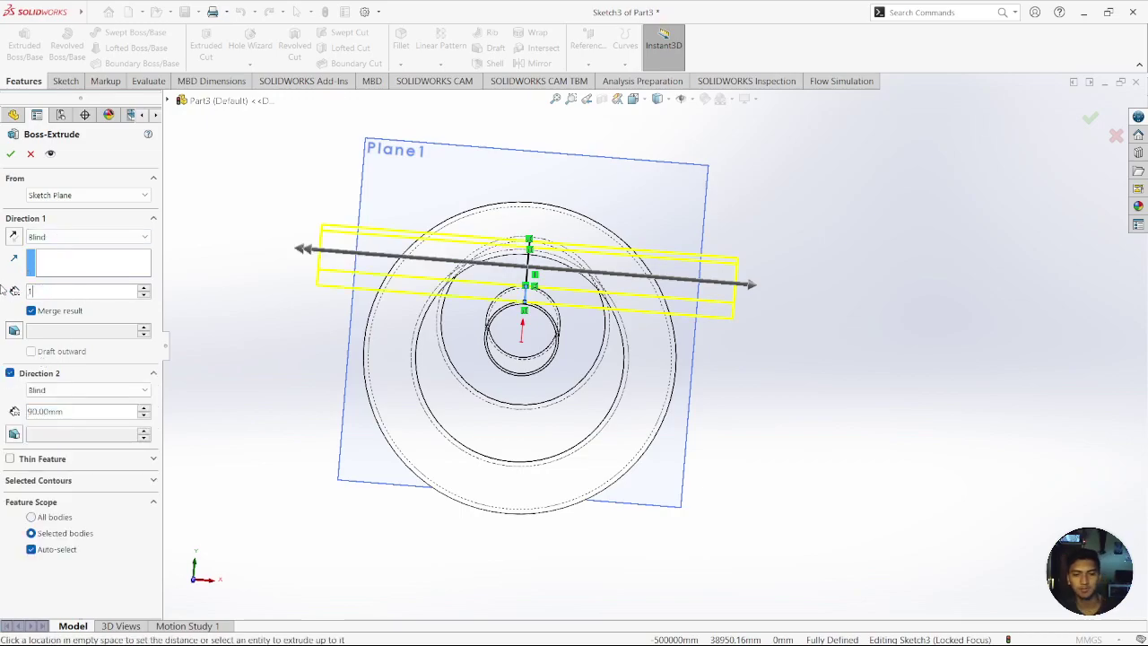
{"action": "left_click", "coordinate": [79, 412]}
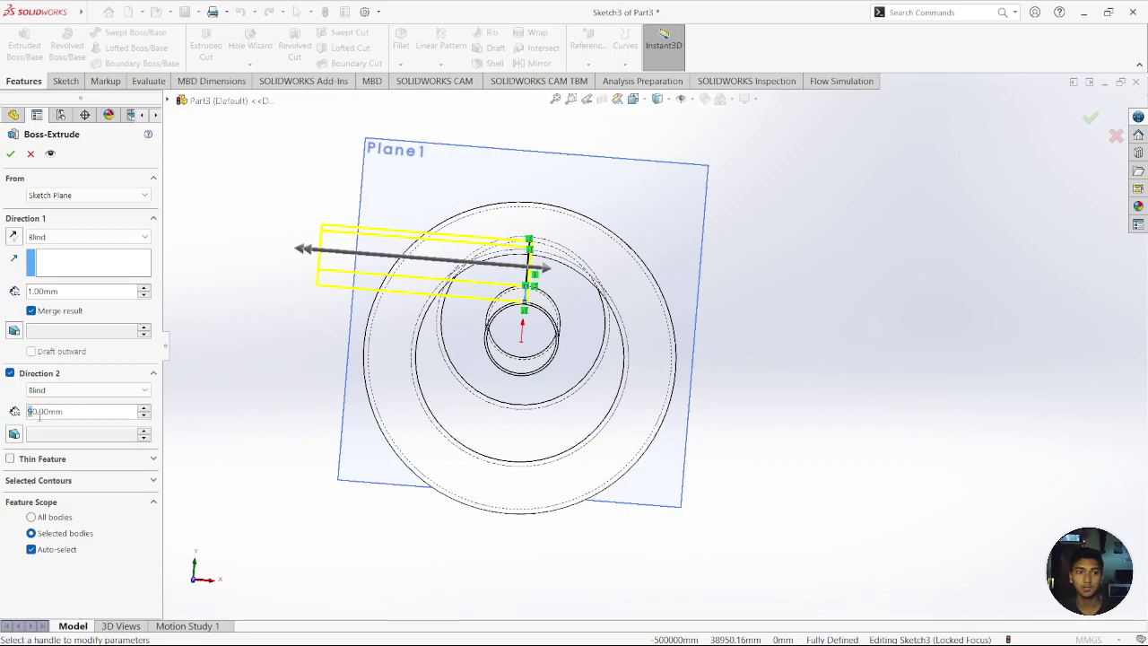
{"action": "type", "text": "2"}
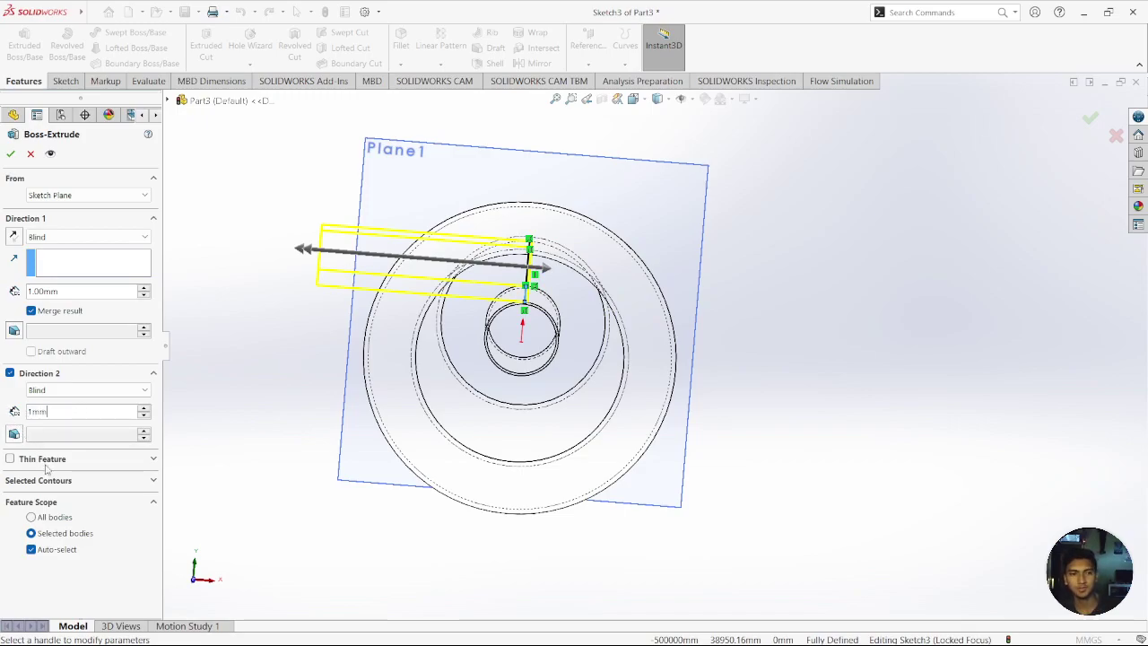
{"action": "key", "text": "ctrl+8"}
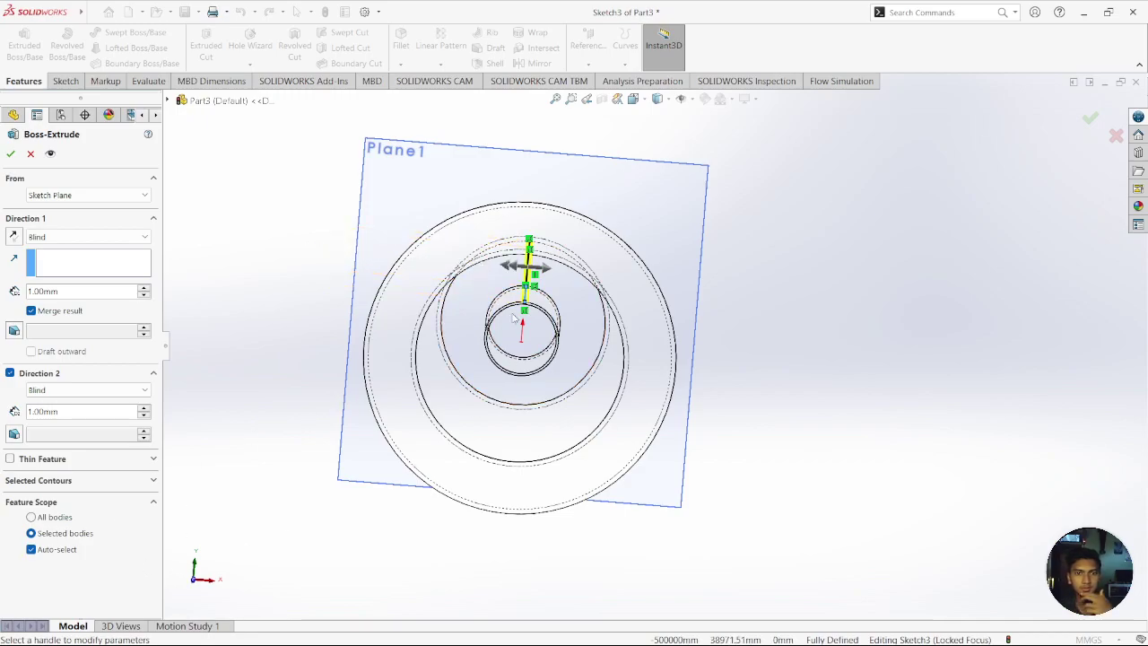
{"action": "scroll", "coordinate": [502, 269], "scroll_direction": "down", "scroll_amount": 5}
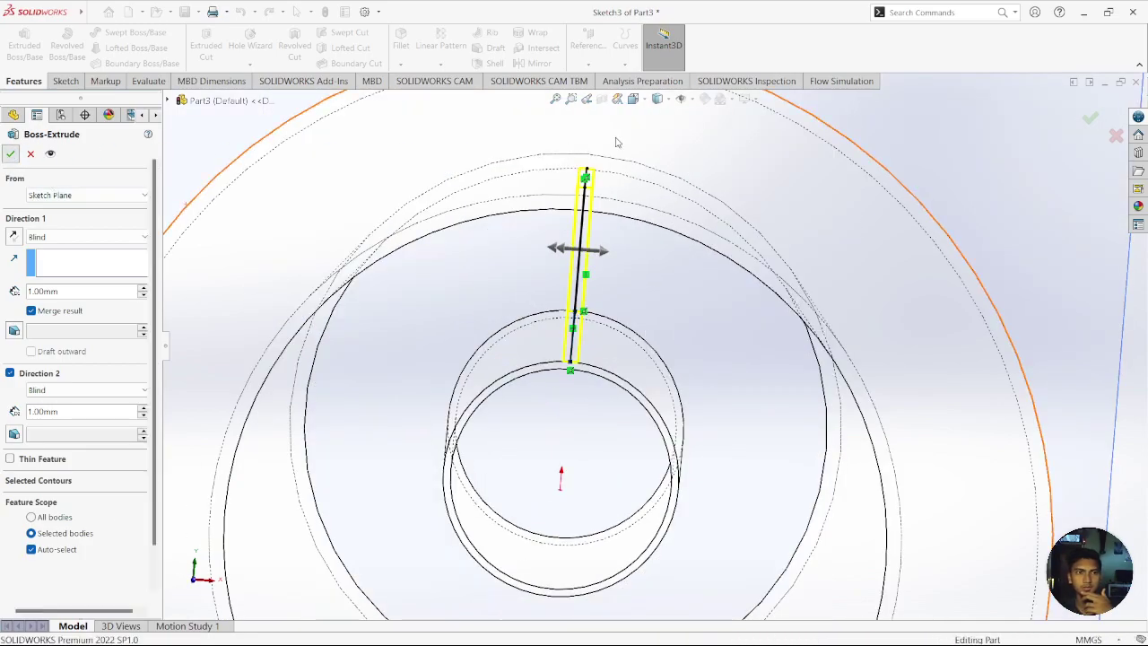
{"action": "left_click", "coordinate": [10, 153]}
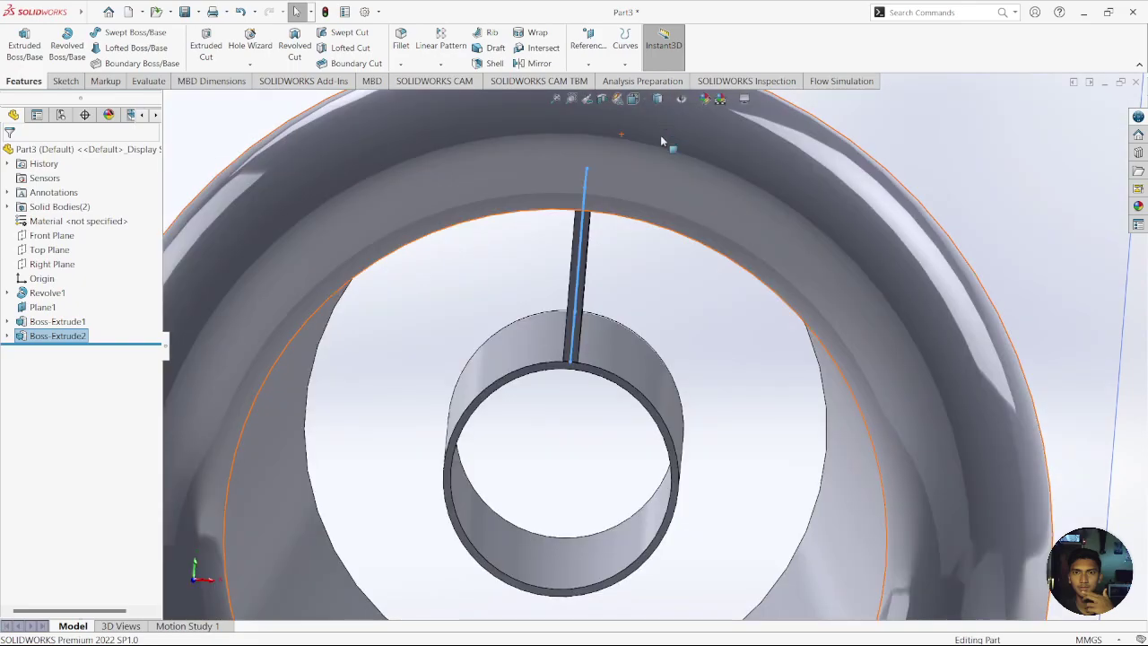
Step: Circular-pattern the Boss-Extrude2 rib 360° around the hub's circular edge into six equally spaced ribs
{"action": "left_click", "coordinate": [701, 349]}
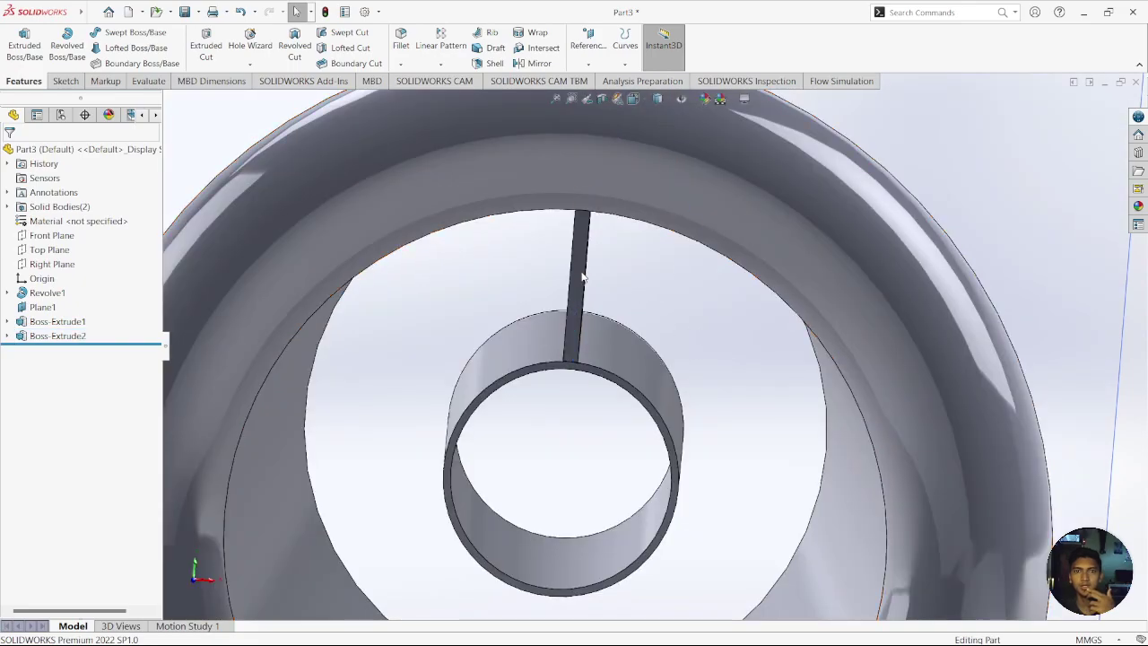
{"action": "left_click", "coordinate": [440, 65]}
{"action": "left_click", "coordinate": [463, 99]}
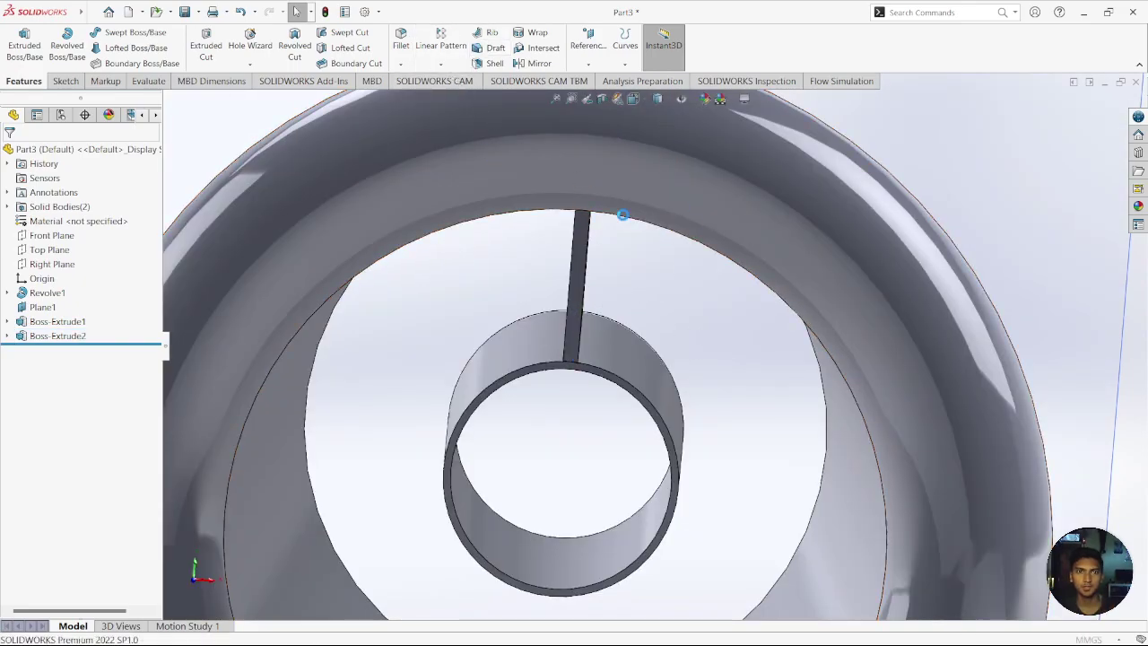
{"action": "left_click", "coordinate": [589, 265]}
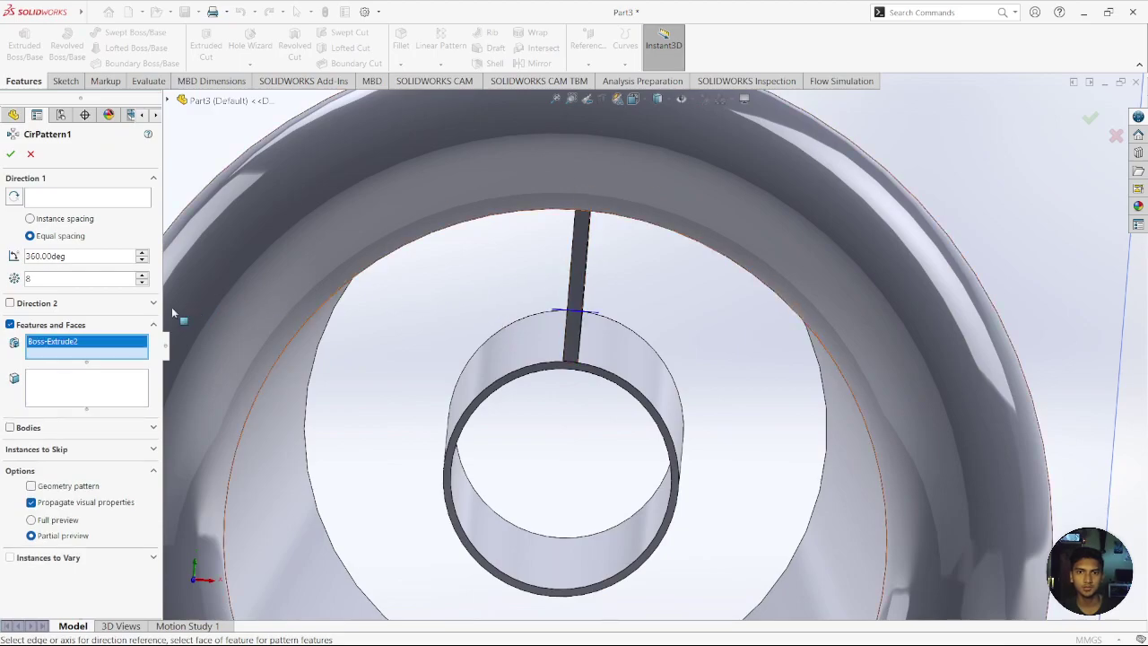
{"action": "left_click", "coordinate": [81, 201]}
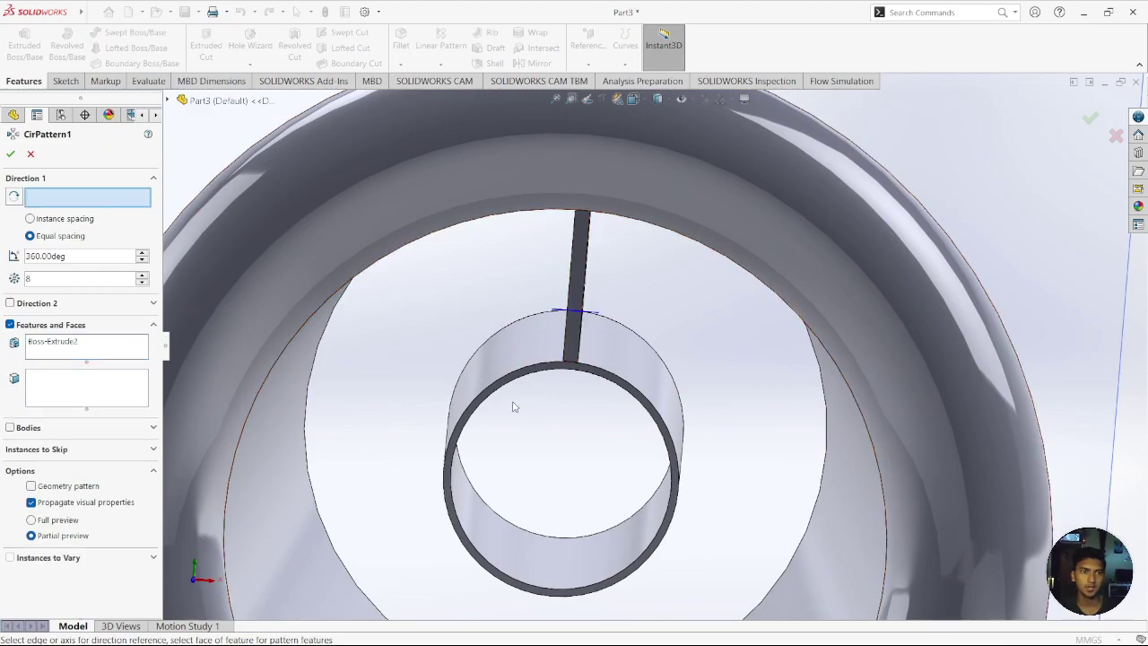
{"action": "left_click", "coordinate": [505, 384]}
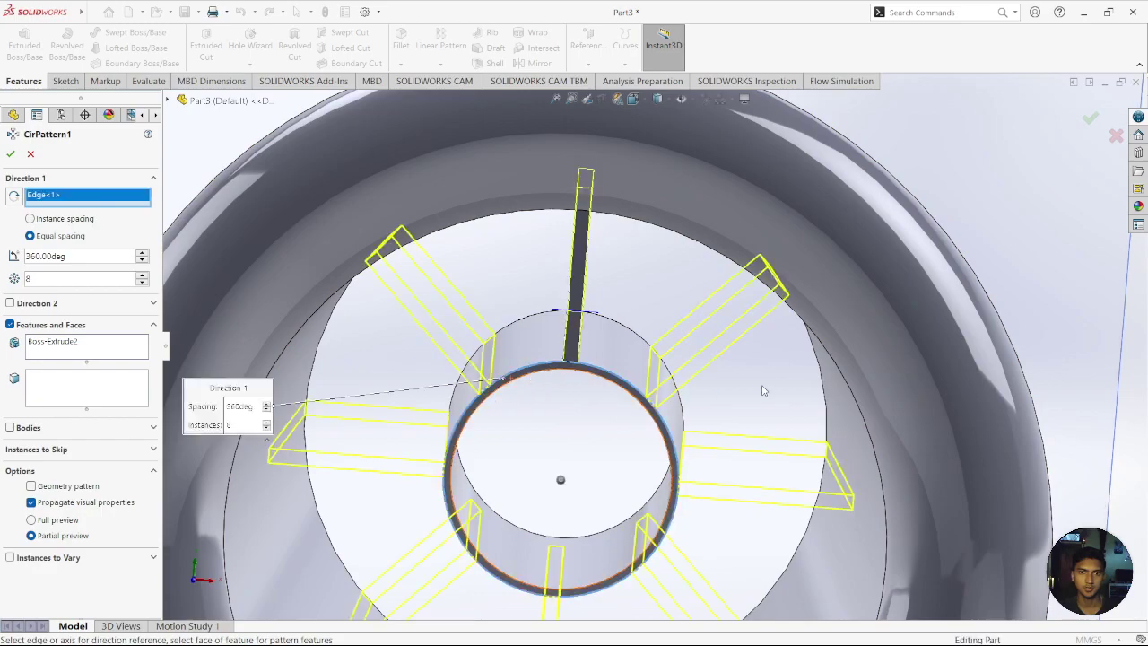
{"action": "scroll", "coordinate": [485, 408], "scroll_direction": "up", "scroll_amount": 5}
{"action": "scroll", "coordinate": [479, 409], "scroll_direction": "down", "scroll_amount": 1}
{"action": "scroll", "coordinate": [691, 370], "scroll_direction": "down", "scroll_amount": 2}
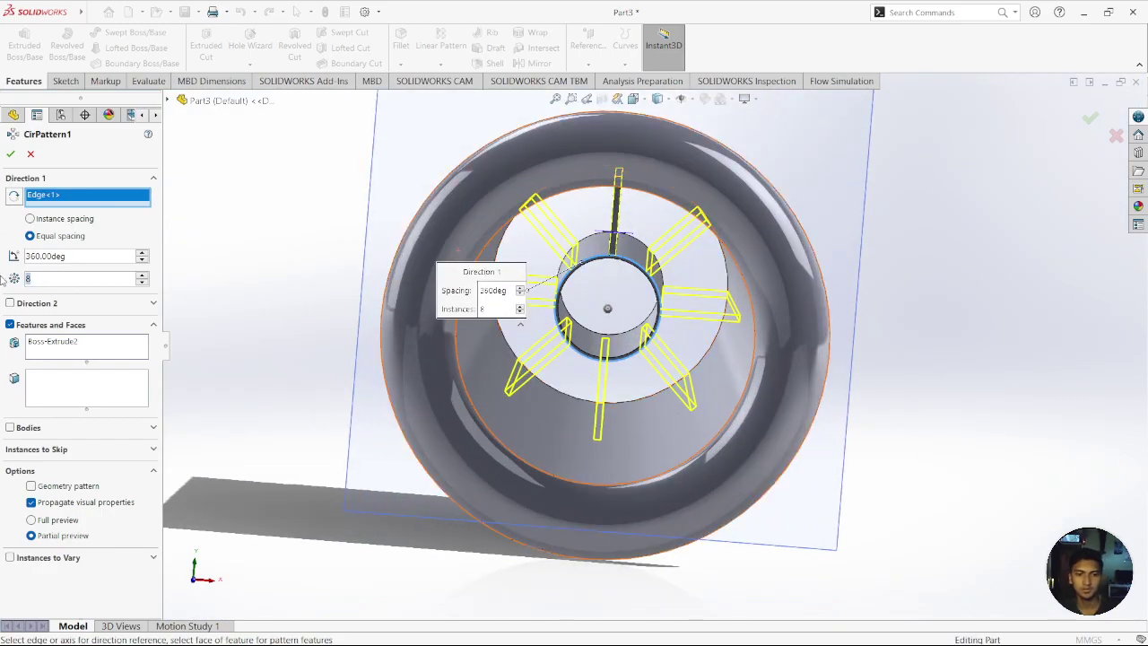
{"action": "left_click", "coordinate": [11, 154]}
{"action": "mouse_move", "coordinate": [695, 383]}
{"action": "middle_mouse_down"}
{"action": "mouse_move", "coordinate": [708, 366]}
{"action": "mouse_move", "coordinate": [633, 397]}
{"action": "mouse_move", "coordinate": [512, 397]}
{"action": "mouse_move", "coordinate": [735, 367]}
{"action": "mouse_move", "coordinate": [672, 365]}
{"action": "mouse_move", "coordinate": [387, 261]}
{"action": "middle_mouse_up"}
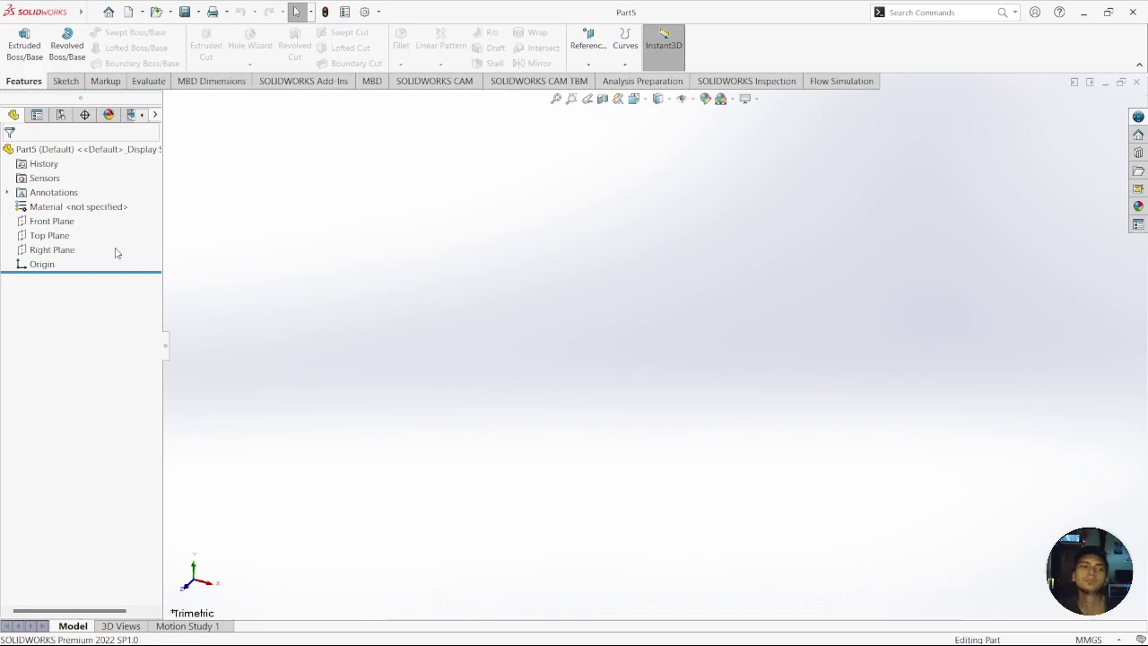
Step: In Part5, sketch an origin-centred circle on the Front Plane and dimension it Ø32 mm
{"action": "left_click", "coordinate": [52, 221]}
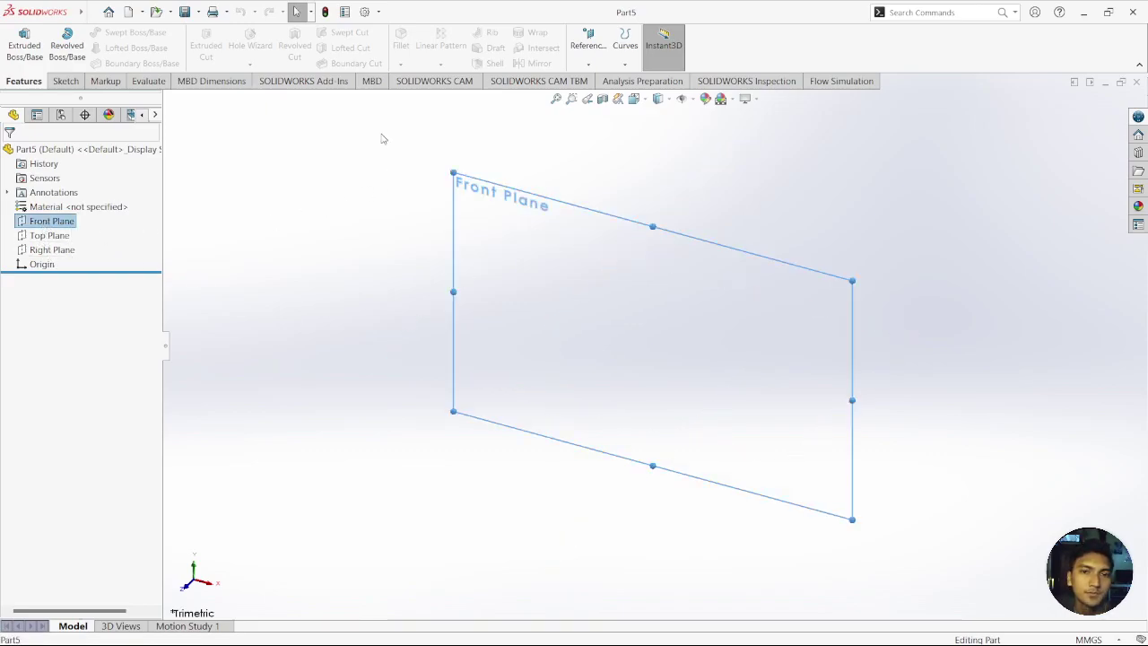
{"action": "left_click", "coordinate": [38, 208]}
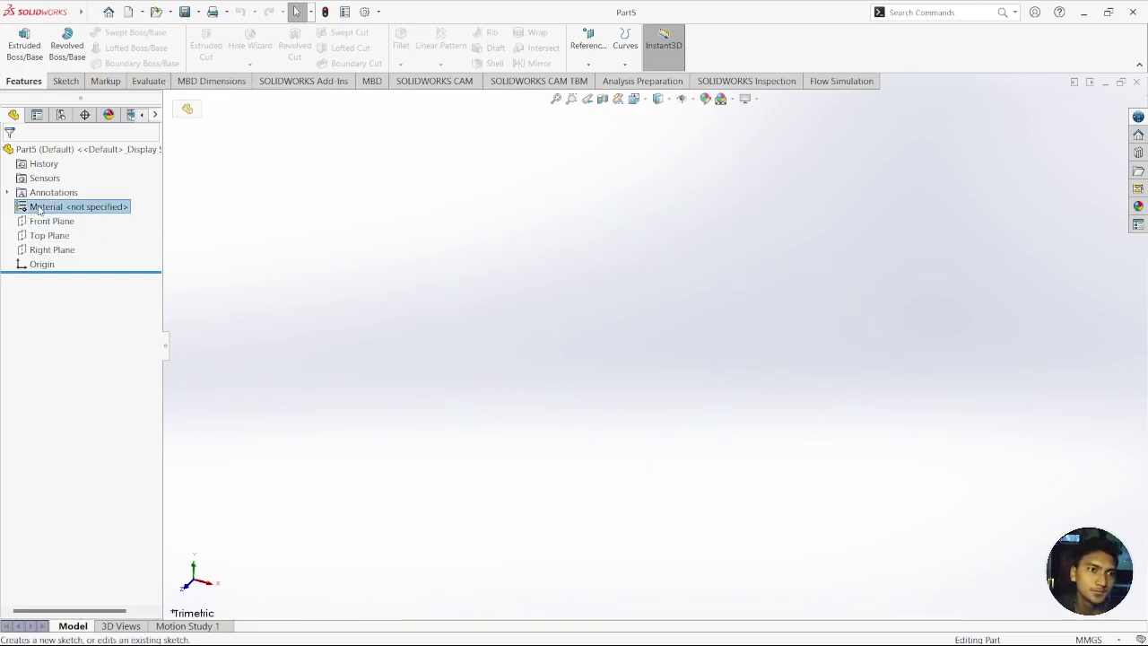
{"action": "left_click", "coordinate": [40, 221]}
{"action": "left_click", "coordinate": [85, 212]}
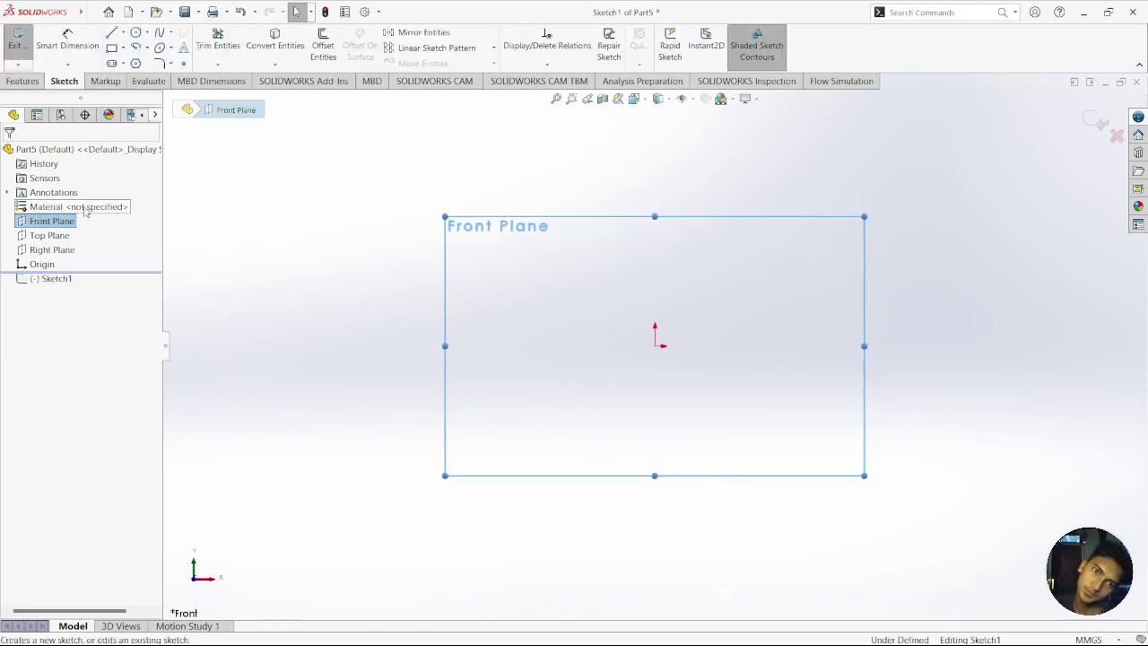
{"action": "left_click", "coordinate": [136, 32]}
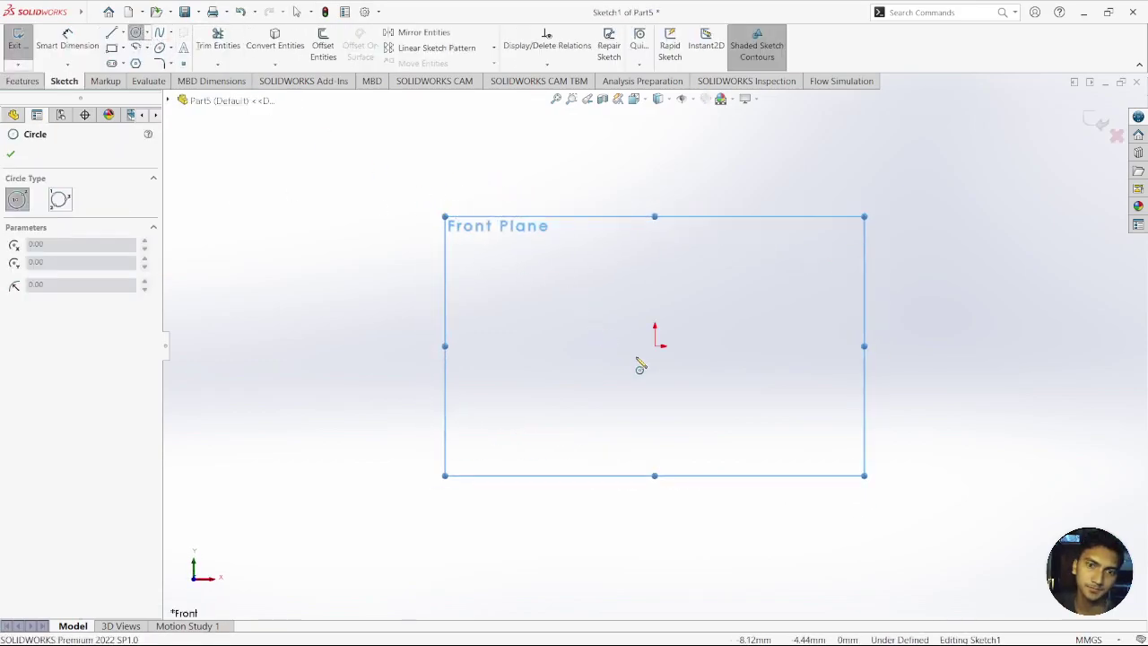
{"action": "left_click", "coordinate": [655, 345]}
{"action": "left_click", "coordinate": [746, 346]}
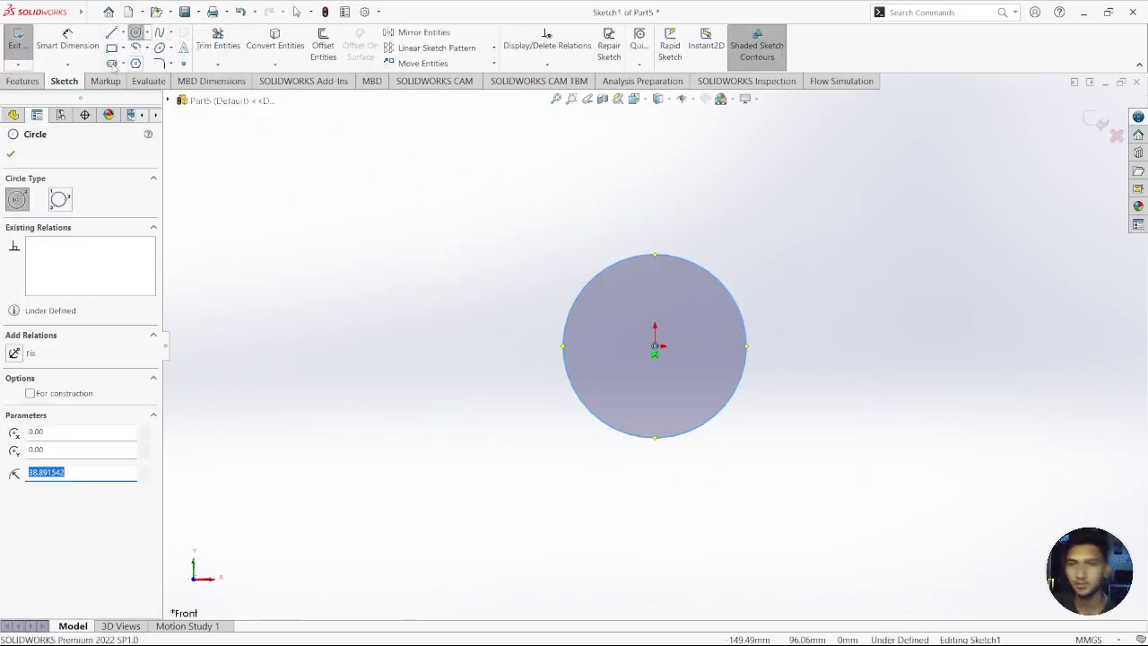
{"action": "left_click", "coordinate": [67, 40]}
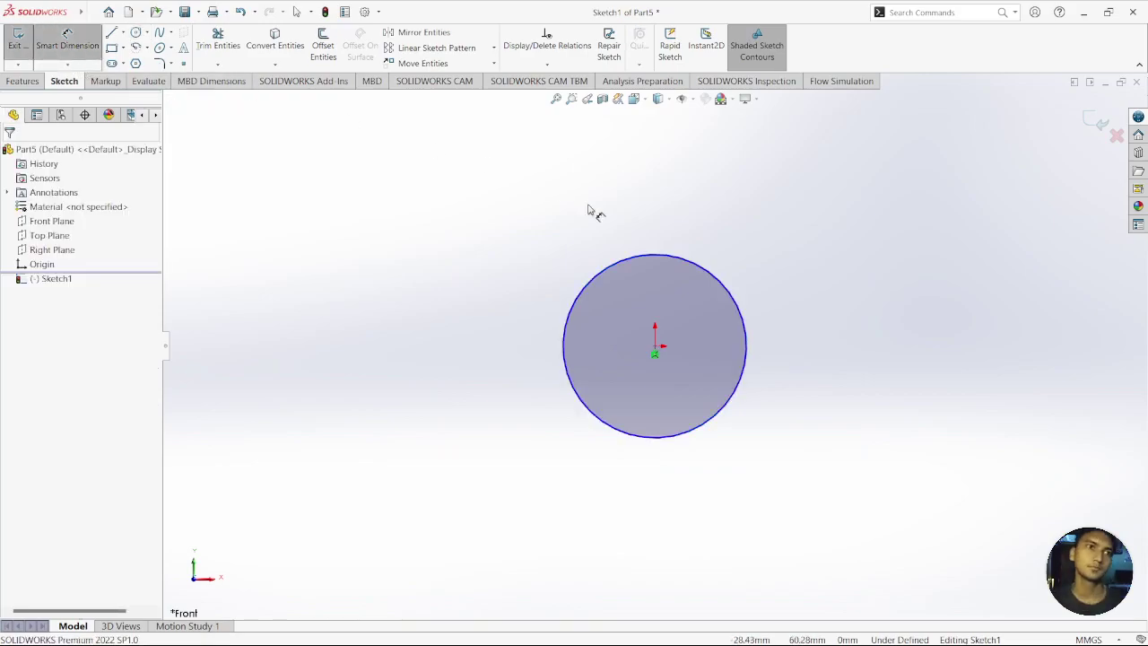
{"action": "left_click", "coordinate": [708, 278]}
{"action": "left_click", "coordinate": [769, 273]}
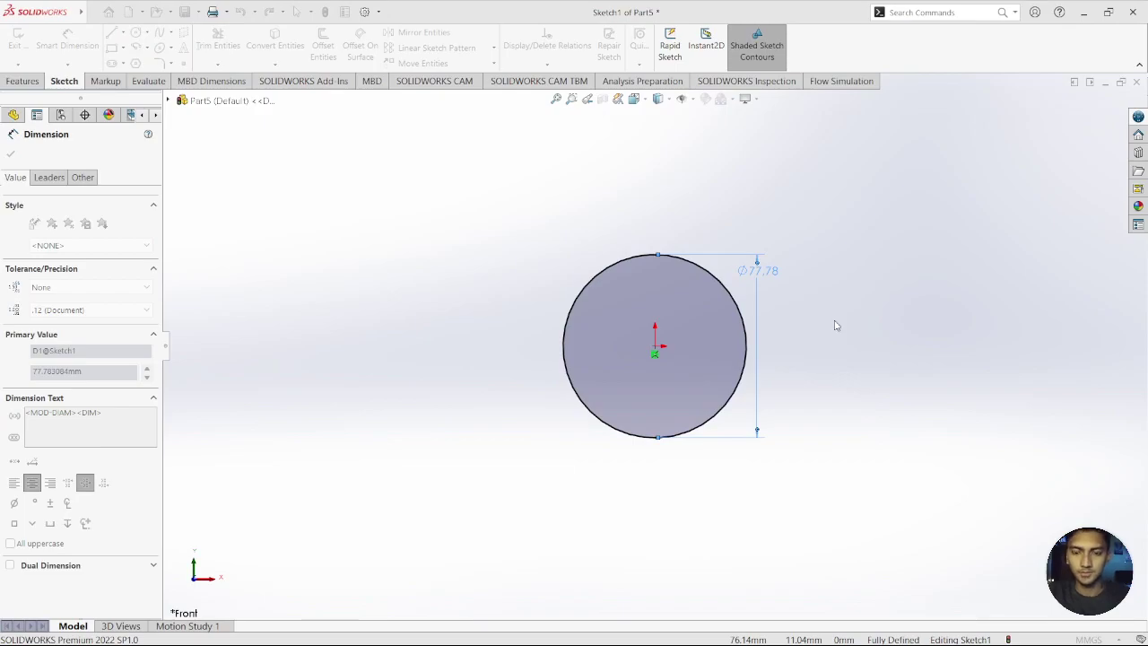
{"action": "key", "text": "Return"}
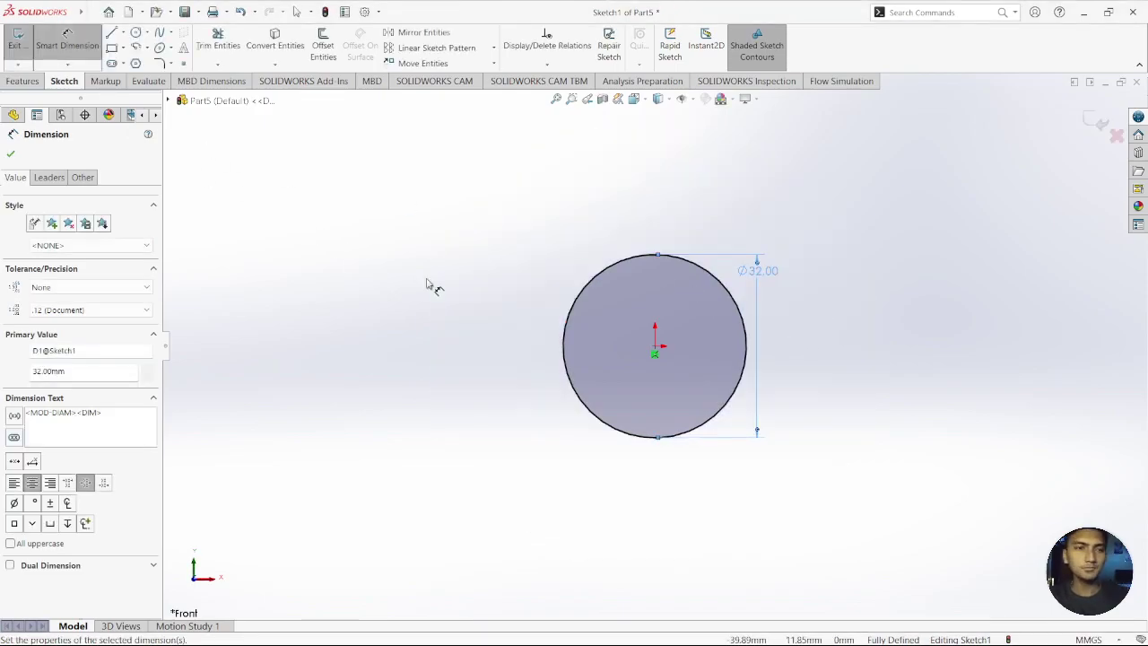
{"action": "left_click", "coordinate": [22, 80]}
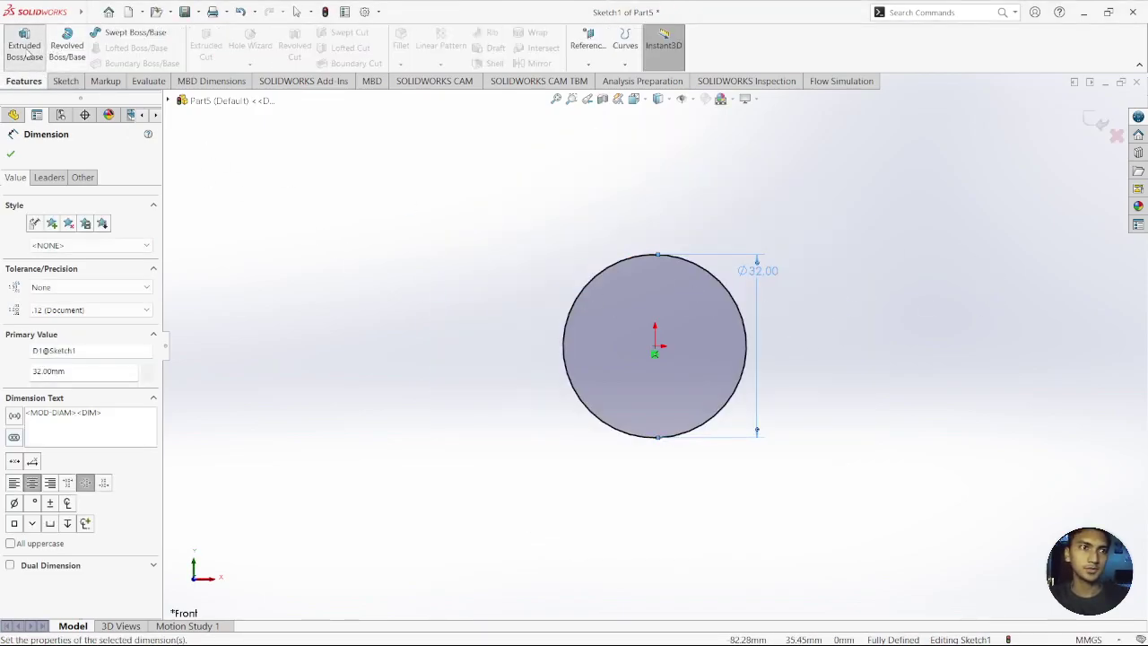
Step: Extrude the Ø32 mm circle to a 50 mm blind depth as a solid cylinder
{"action": "left_click", "coordinate": [27, 45]}
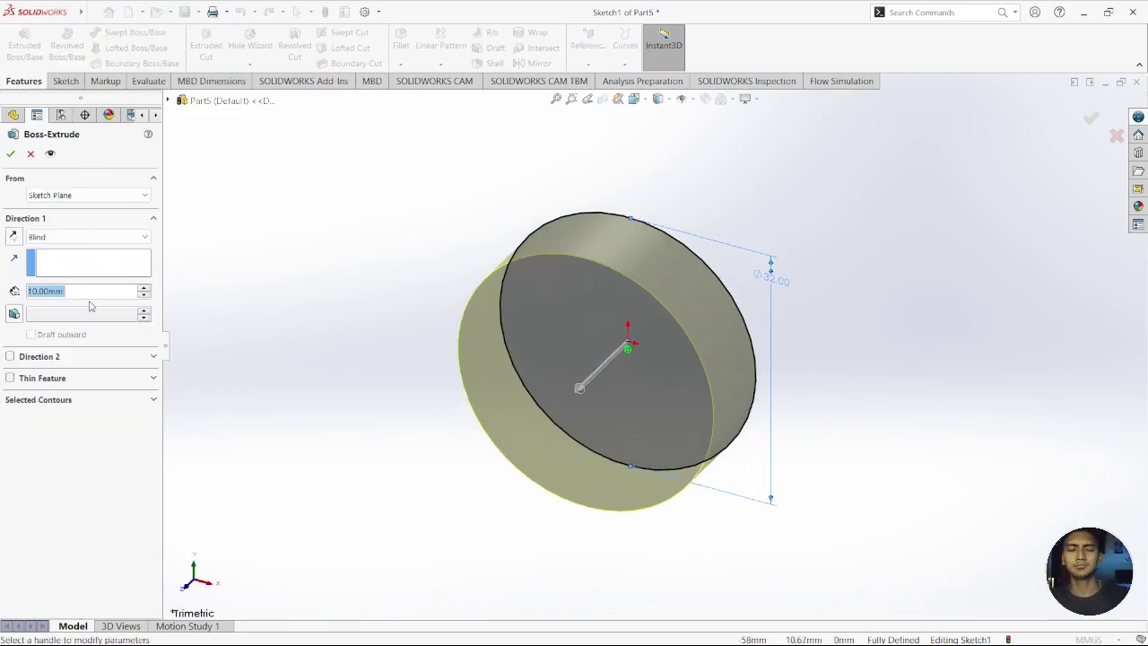
{"action": "type", "text": "50"}
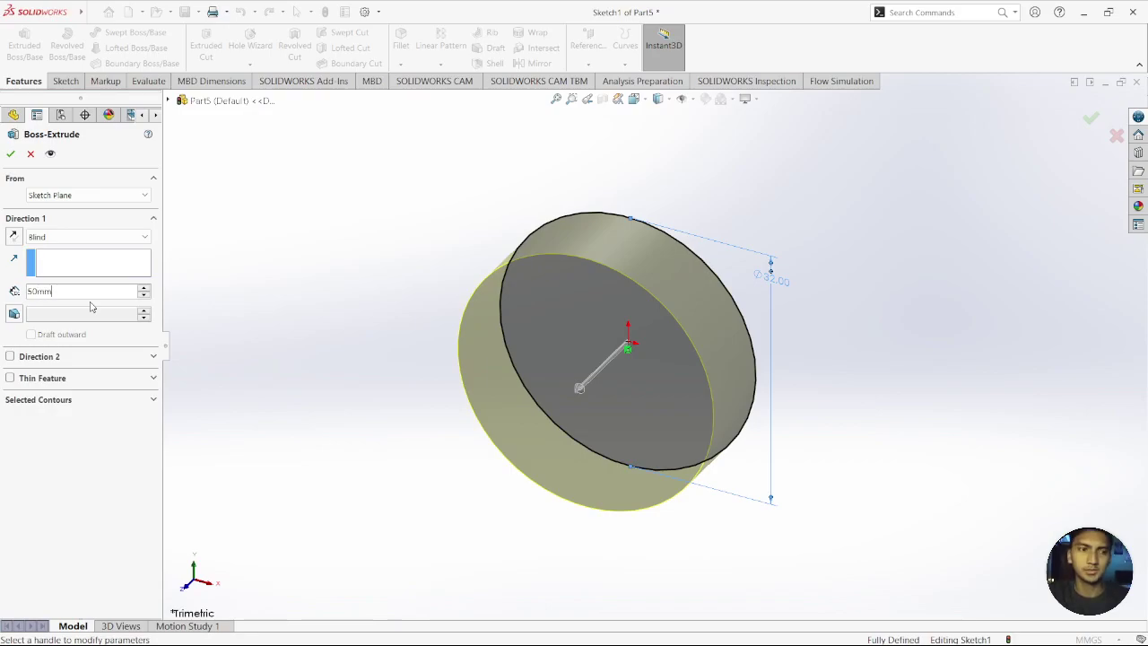
{"action": "key", "text": "Return"}
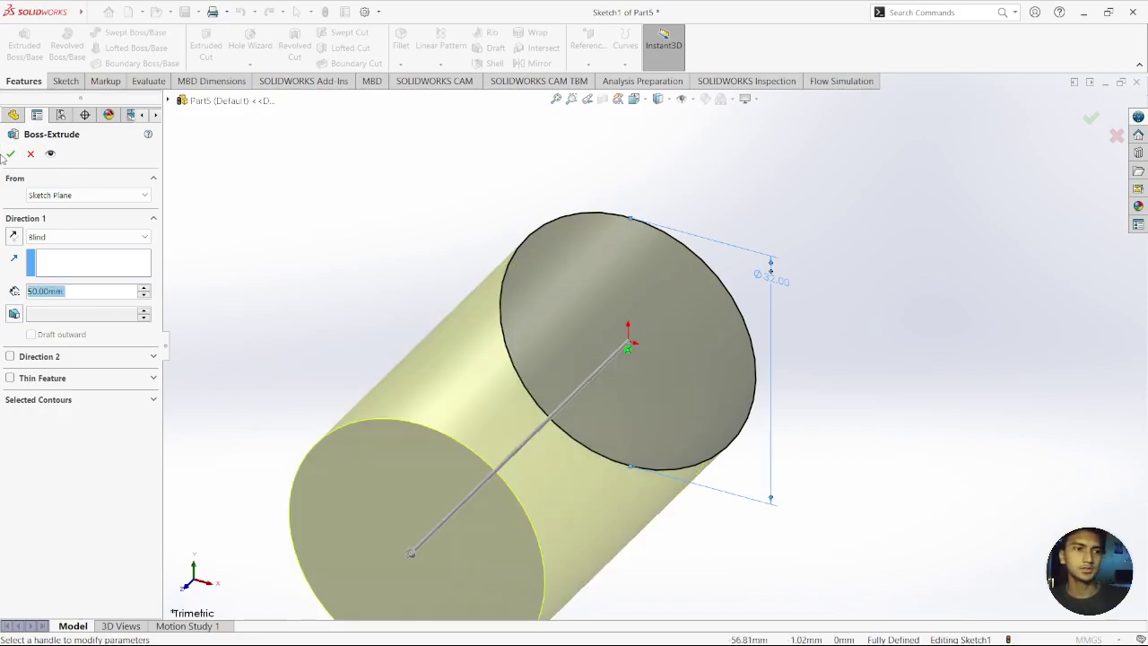
{"action": "left_click", "coordinate": [9, 153]}
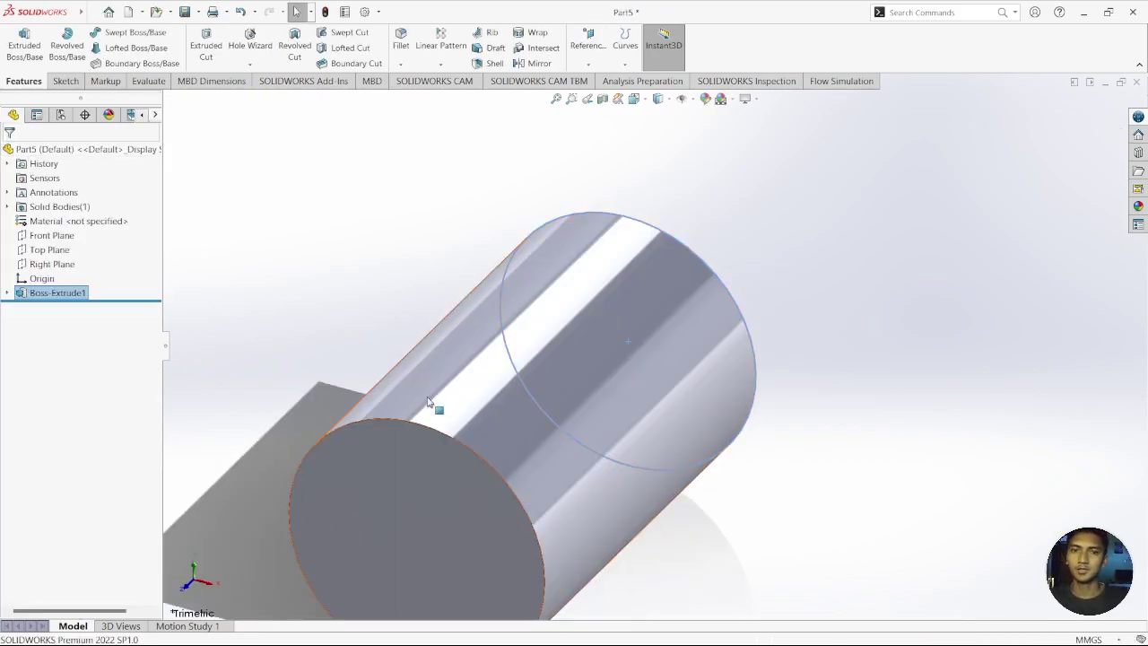
{"action": "left_click", "coordinate": [52, 251]}
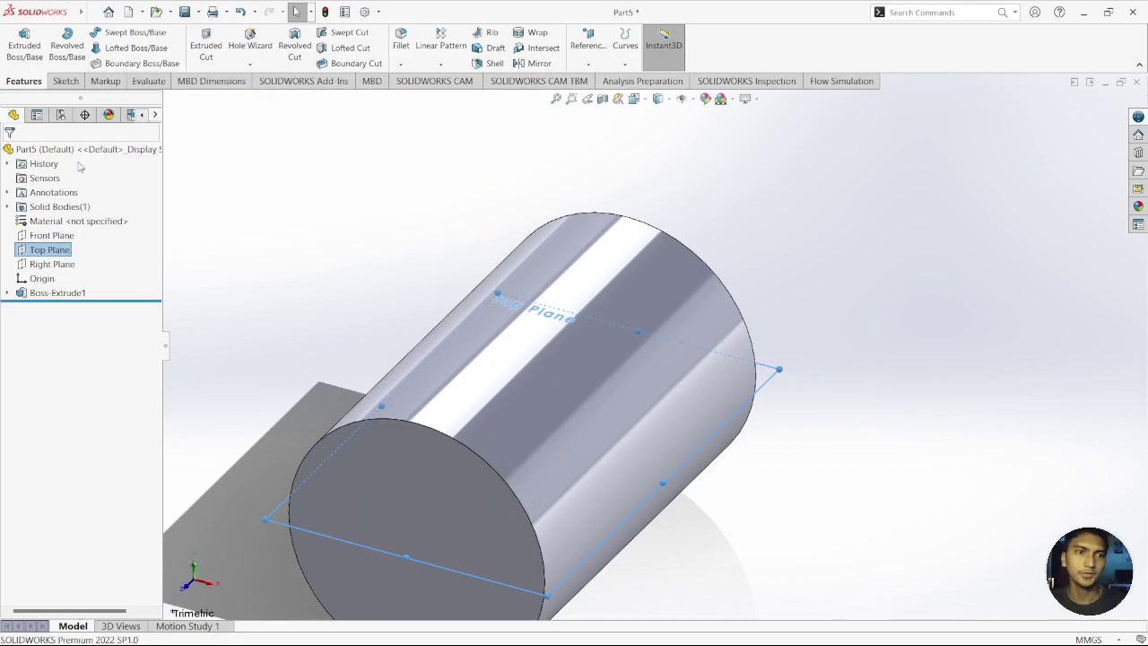
Step: Start a Top Plane sketch and draw a first spline bowing left up to the upper-right tip
{"action": "left_click", "coordinate": [49, 249]}
{"action": "left_click", "coordinate": [99, 226]}
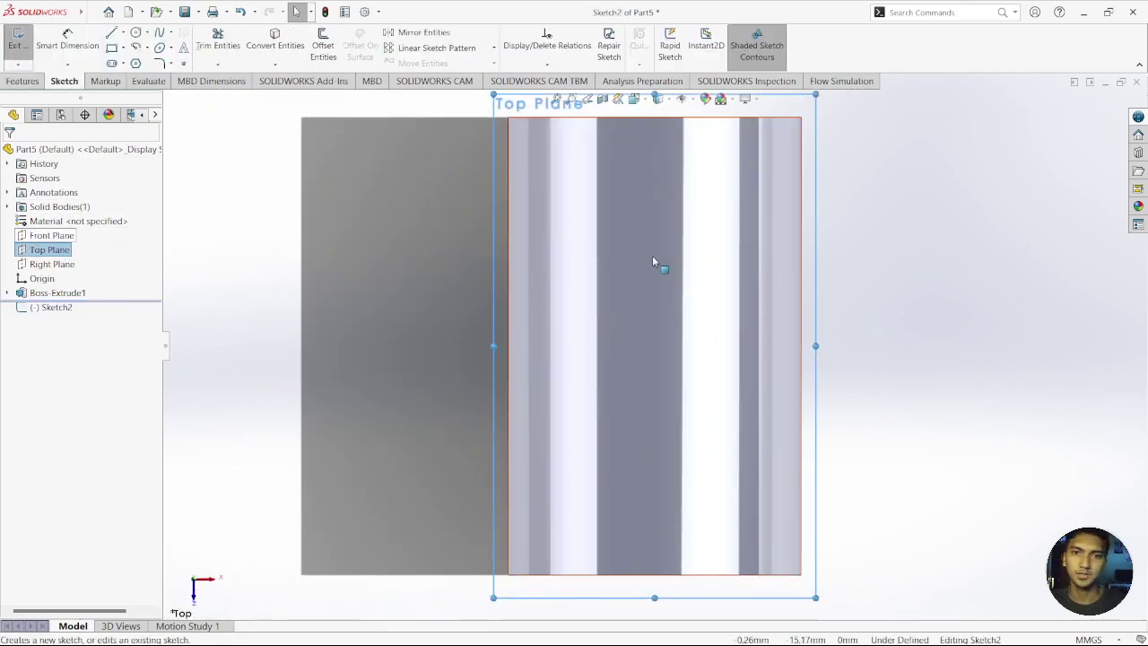
{"action": "left_click", "coordinate": [159, 34]}
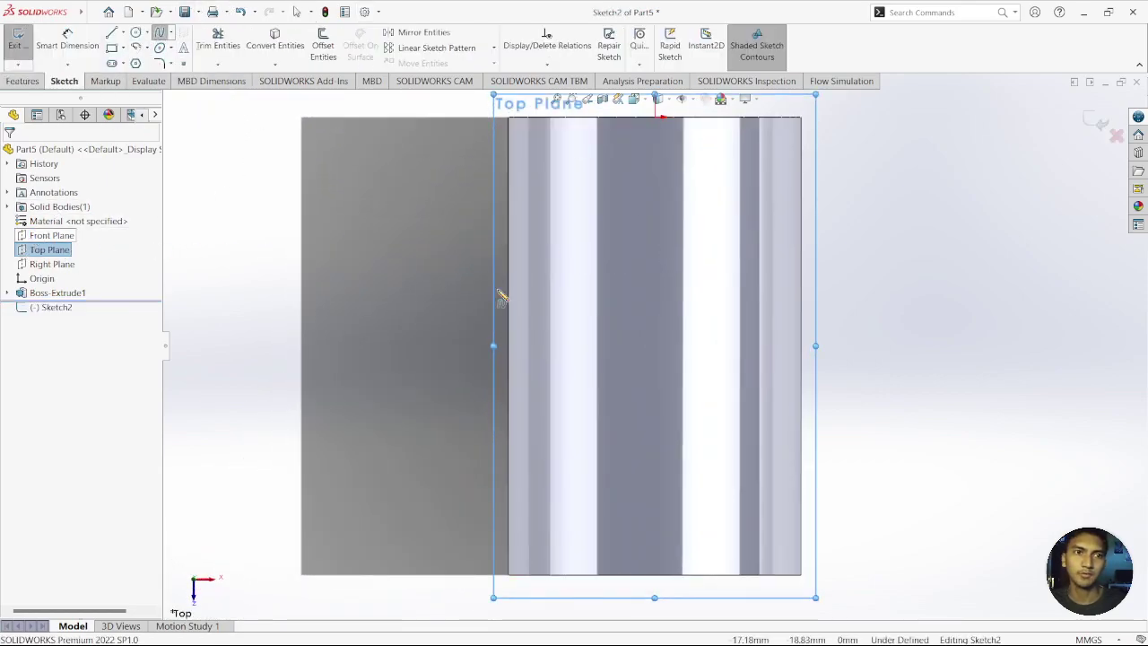
{"action": "left_click", "coordinate": [655, 448]}
{"action": "left_click", "coordinate": [623, 417]}
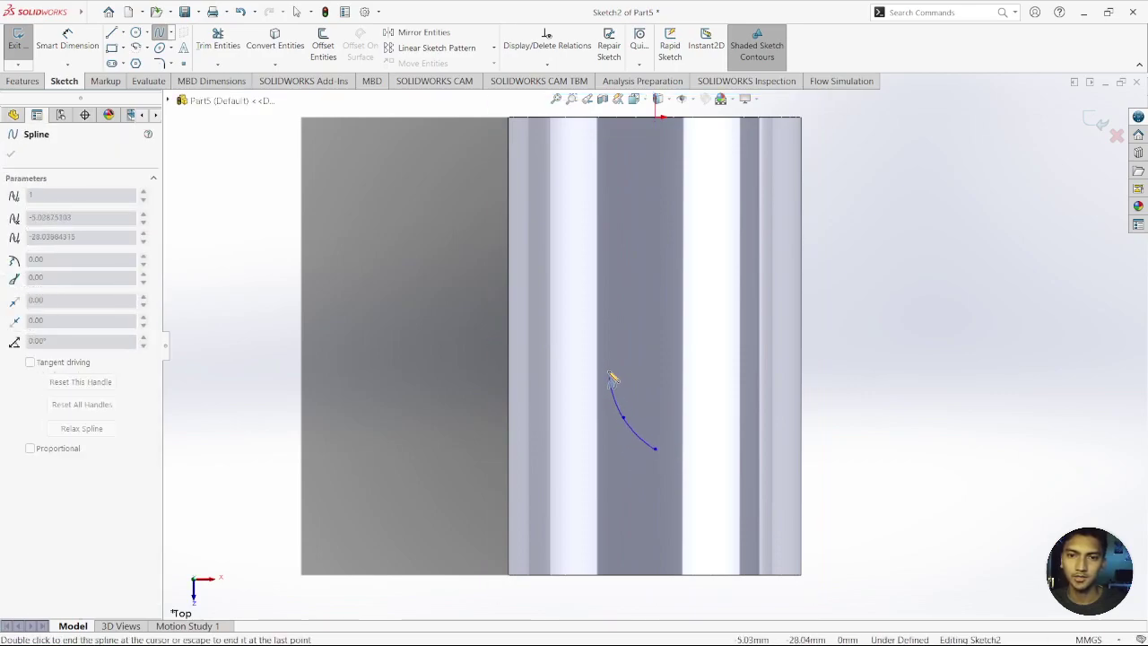
{"action": "left_click", "coordinate": [604, 334]}
{"action": "left_click", "coordinate": [646, 255]}
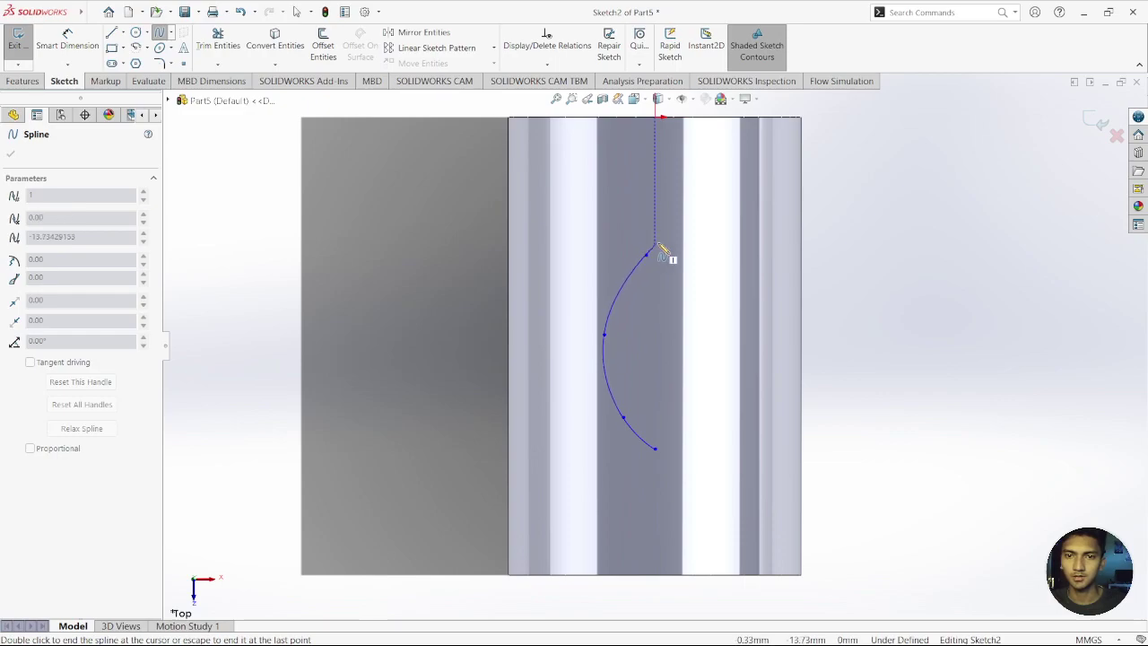
{"action": "left_click", "coordinate": [704, 191]}
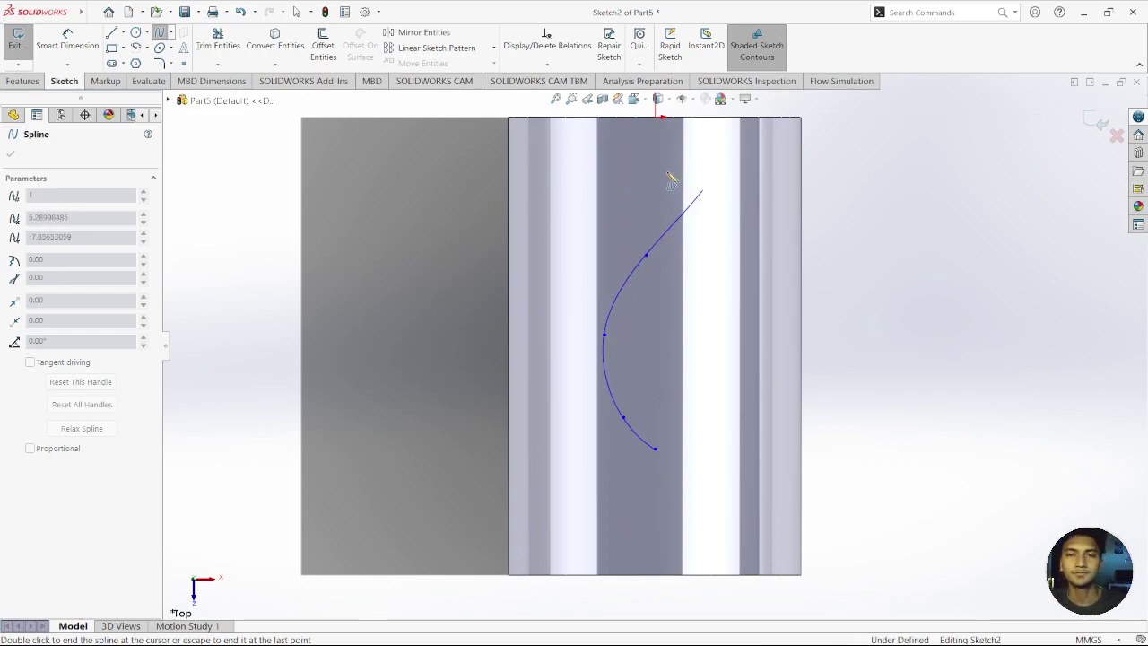
{"action": "left_click", "coordinate": [159, 33]}
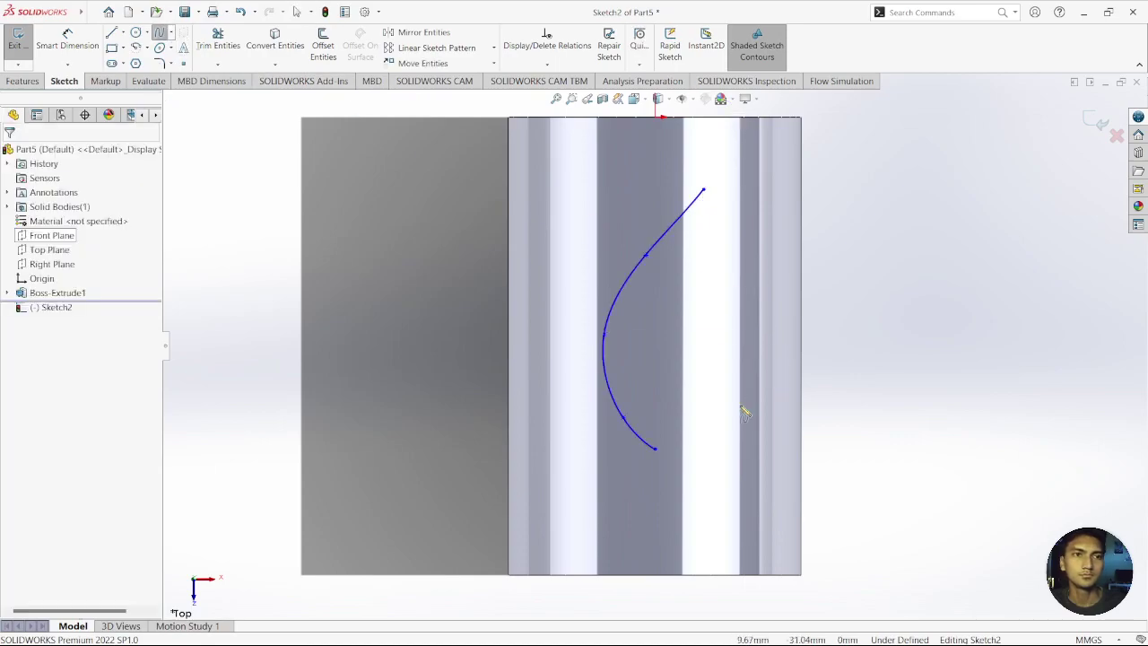
Step: Draw a second spline from the same lower end back to the top tip, closing the blade outline
{"action": "left_click", "coordinate": [655, 449]}
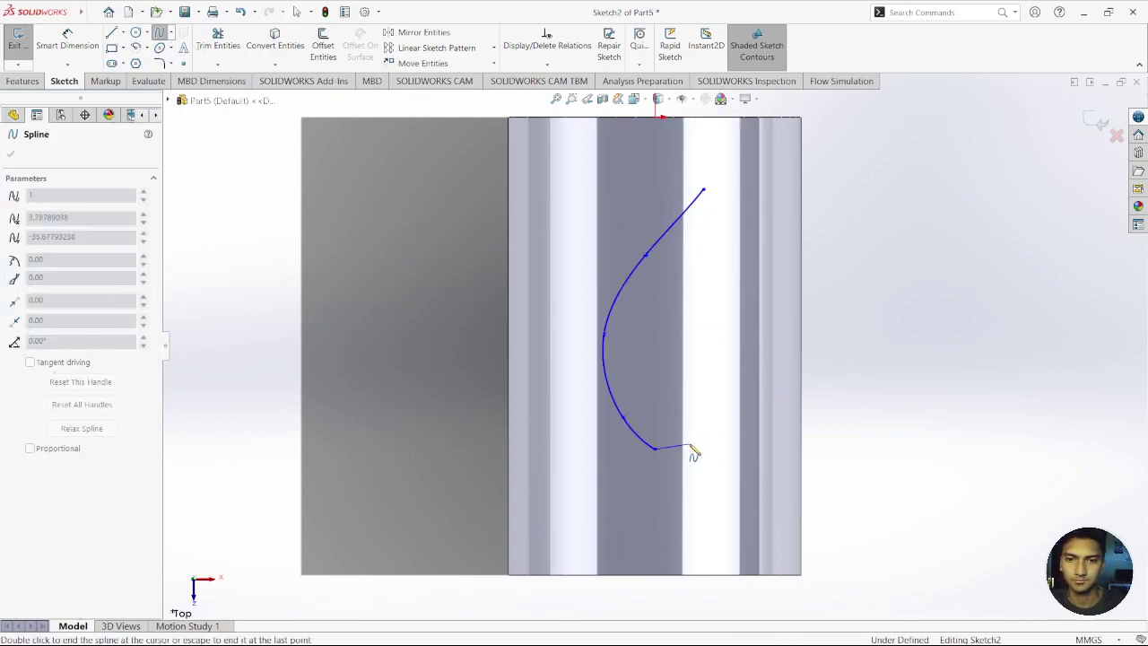
{"action": "left_click", "coordinate": [690, 406]}
{"action": "left_click", "coordinate": [658, 364]}
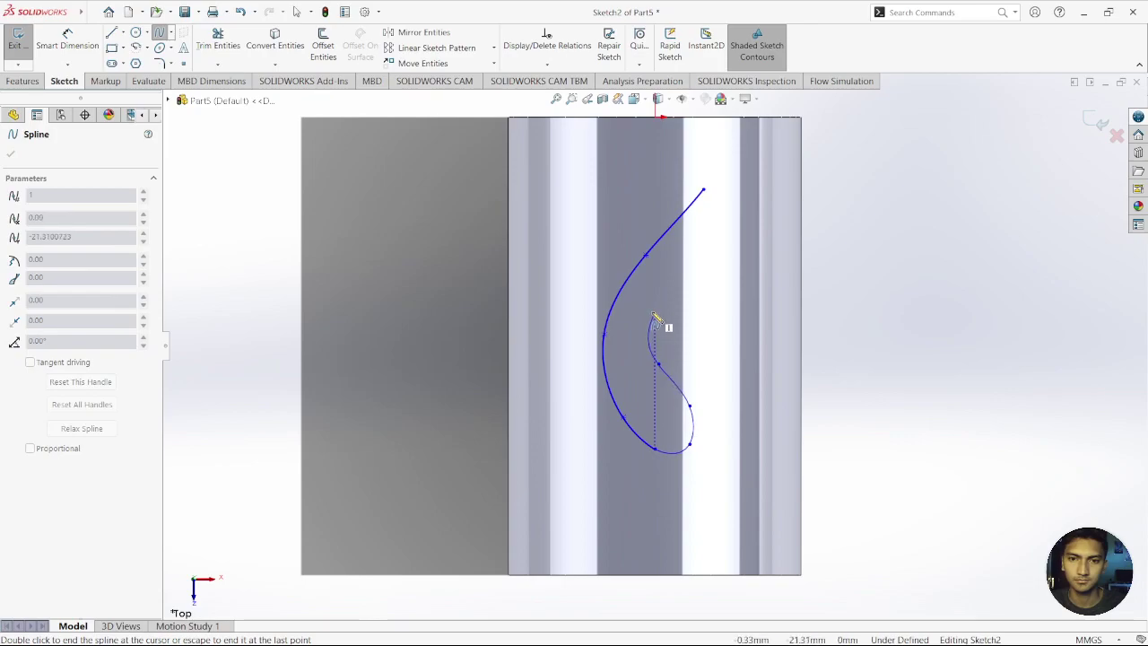
{"action": "left_click", "coordinate": [650, 309]}
{"action": "left_click", "coordinate": [663, 256]}
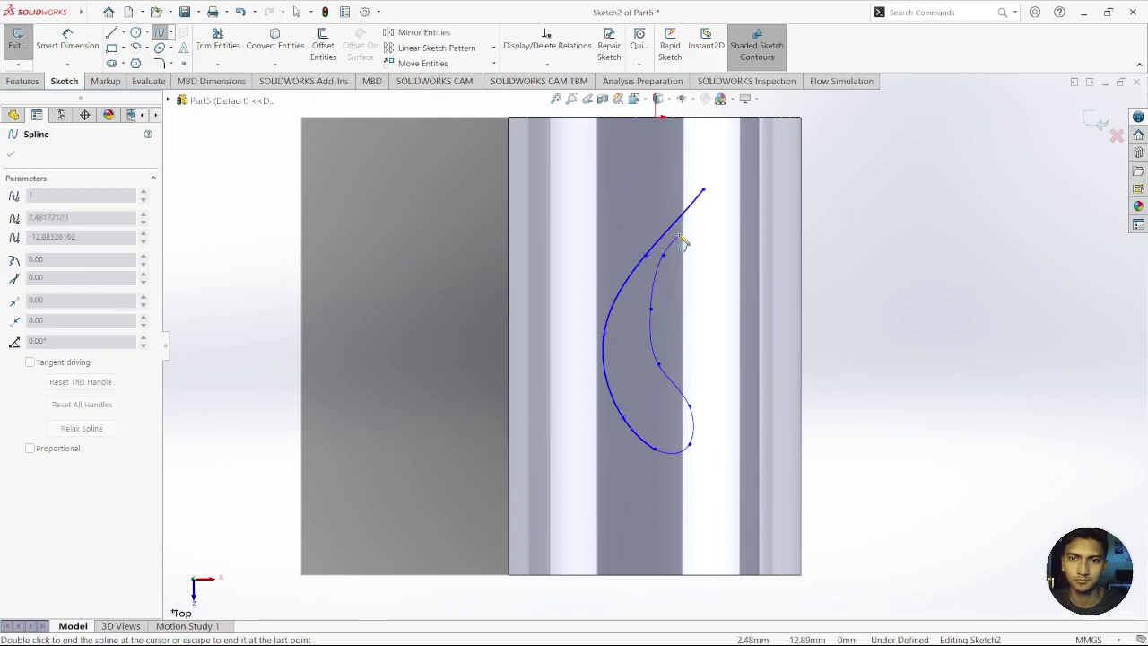
{"action": "double_click", "coordinate": [703, 192]}
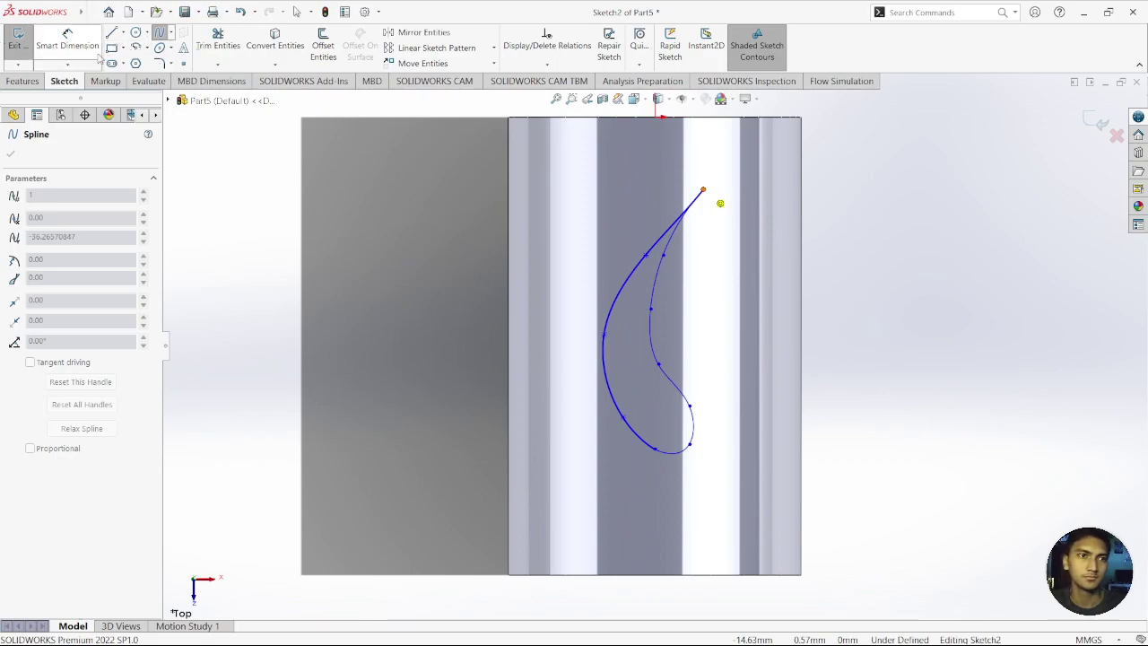
{"action": "key", "text": "Escape"}
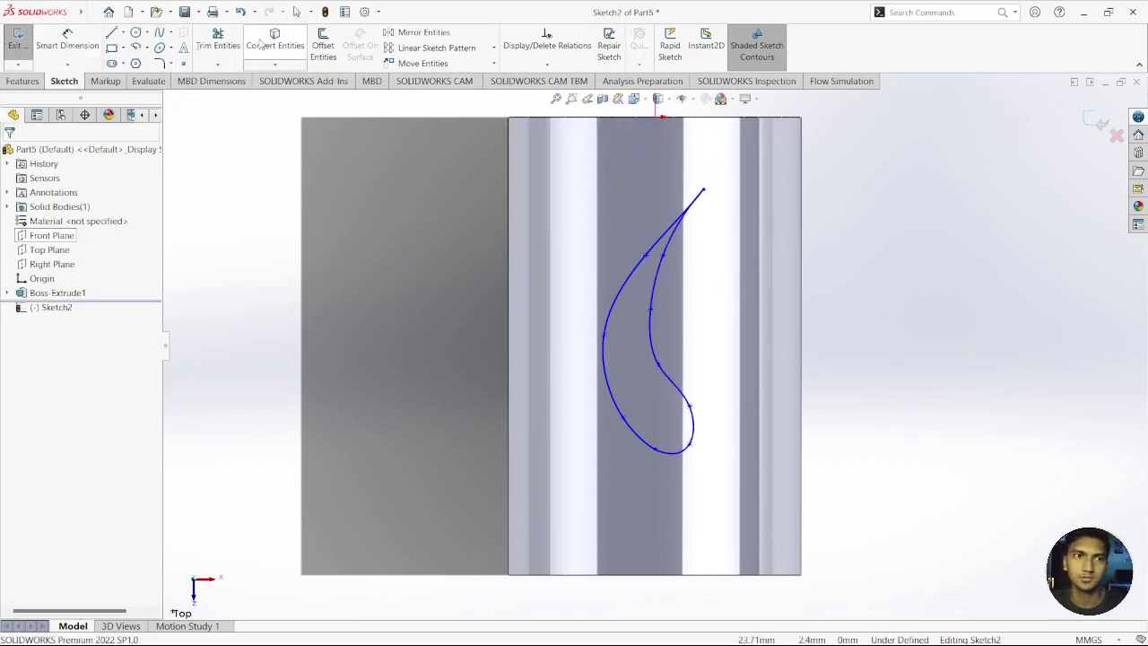
Step: Exit the sketch and create Plane1 offset 22.50 mm from the Top Plane
{"action": "left_click", "coordinate": [1102, 124]}
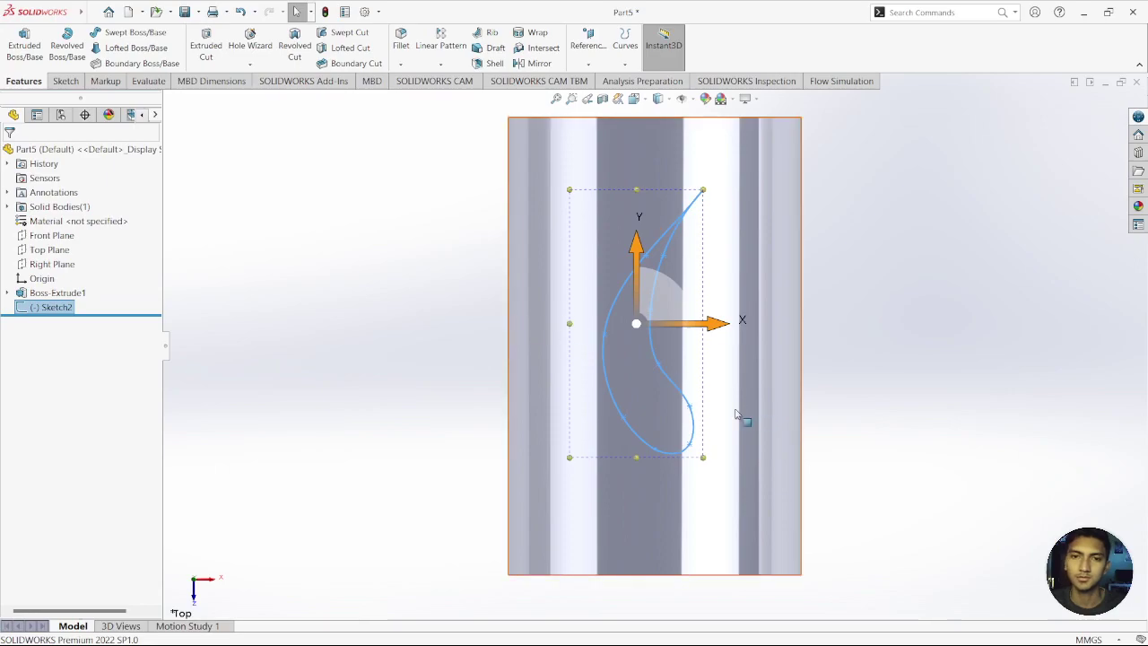
{"action": "mouse_move", "coordinate": [611, 275]}
{"action": "middle_mouse_down"}
{"action": "mouse_move", "coordinate": [659, 394]}
{"action": "mouse_move", "coordinate": [799, 214]}
{"action": "middle_mouse_up"}
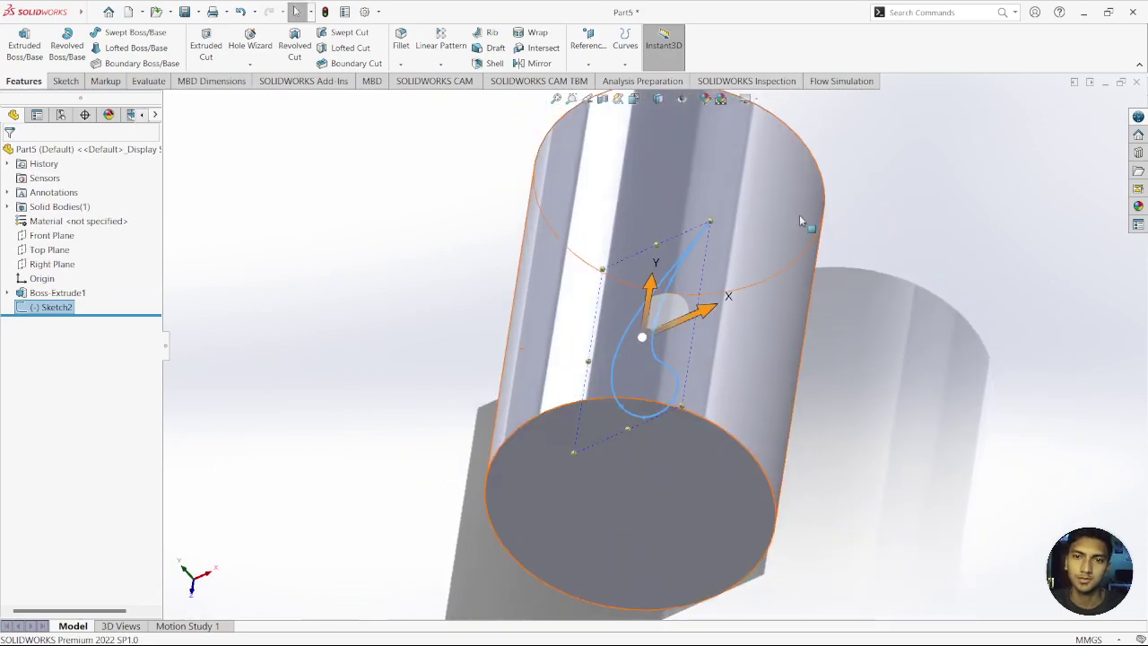
{"action": "left_click", "coordinate": [587, 40]}
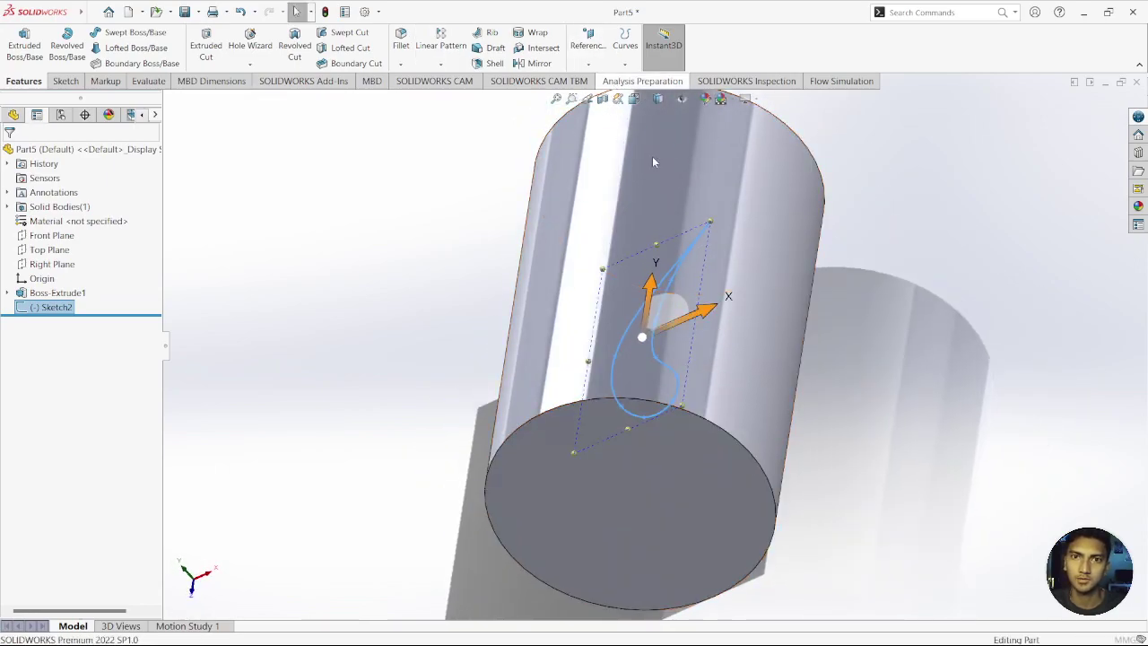
{"action": "left_click", "coordinate": [671, 368]}
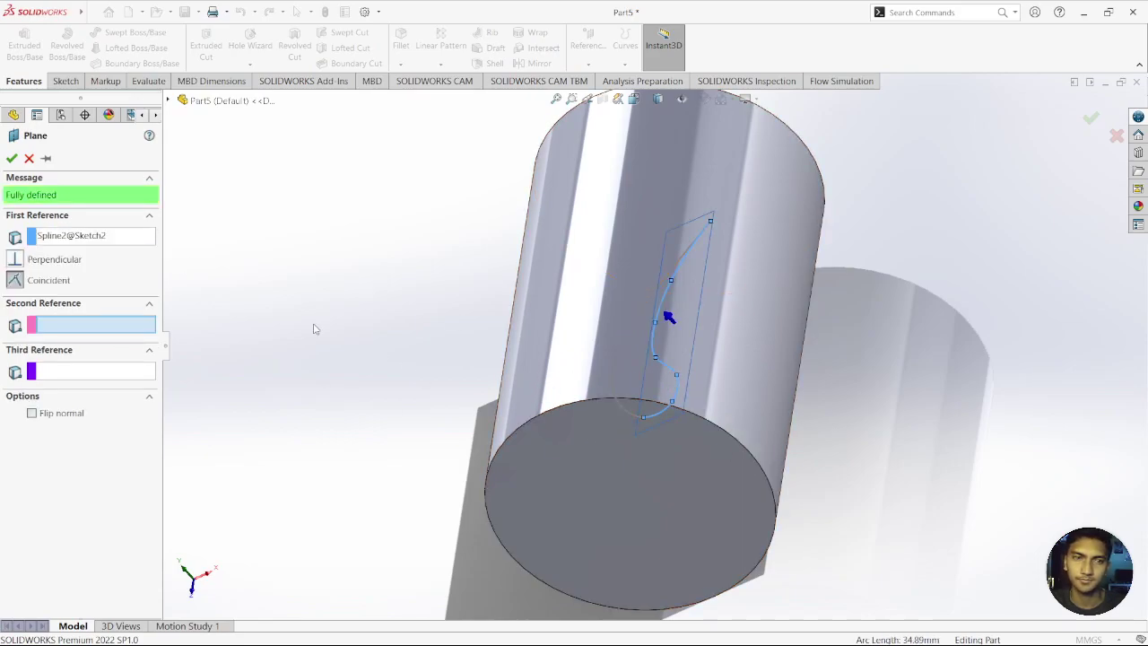
{"action": "left_click", "coordinate": [29, 158]}
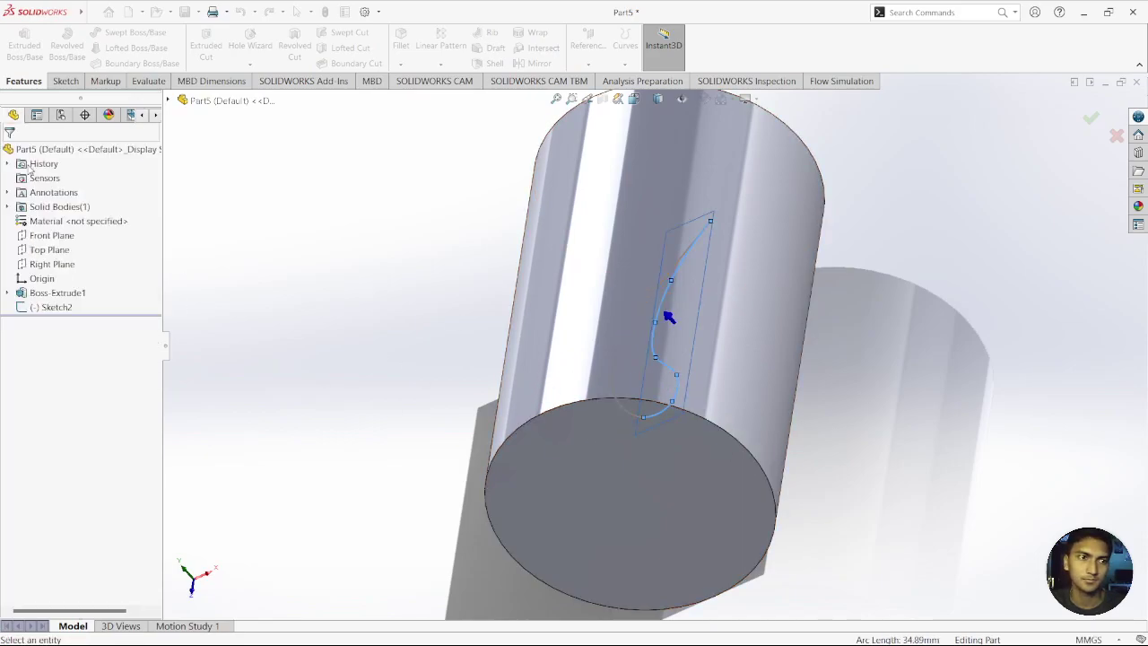
{"action": "left_click", "coordinate": [57, 252]}
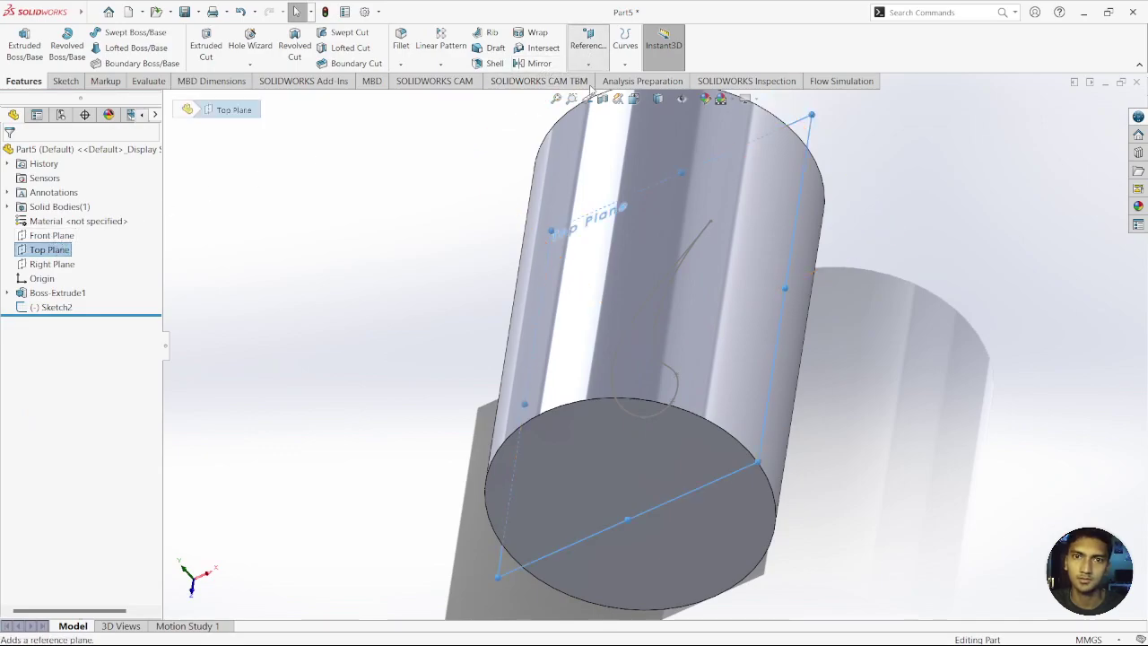
{"action": "left_click", "coordinate": [588, 40]}
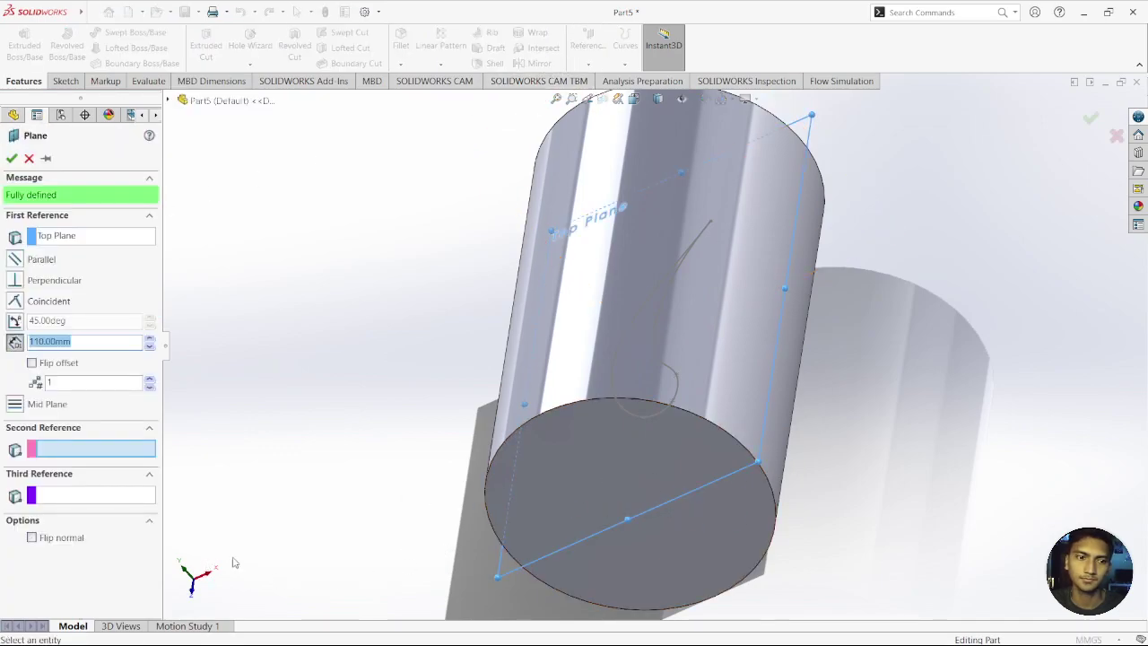
{"action": "key", "text": "f"}
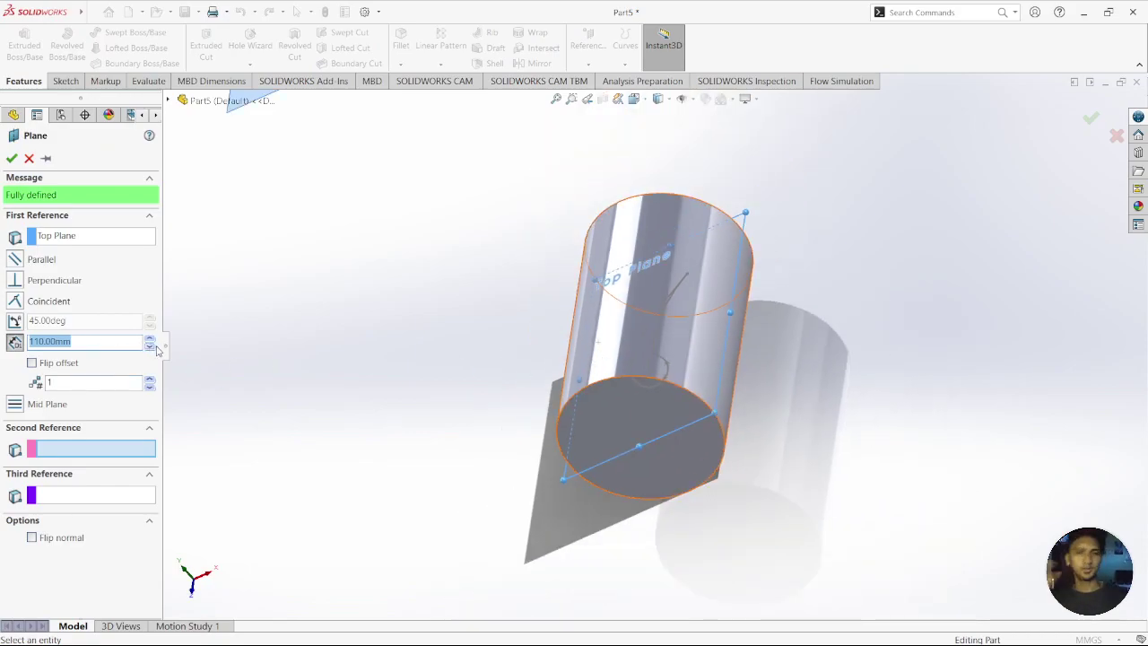
{"action": "type", "text": "22.5"}
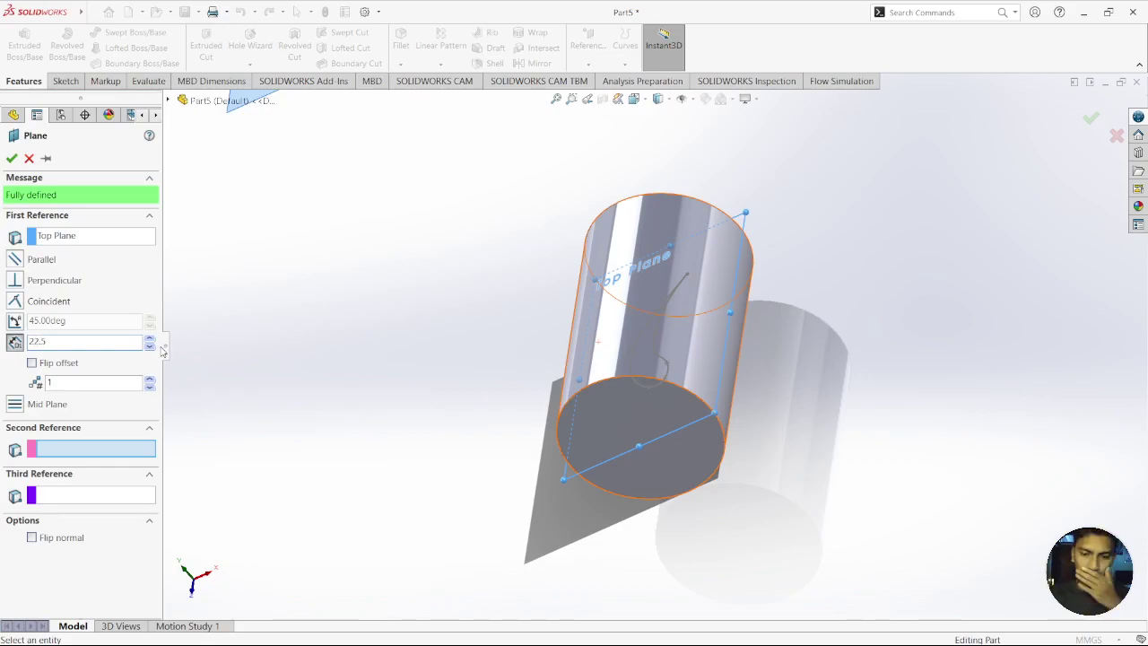
{"action": "key", "text": "Return"}
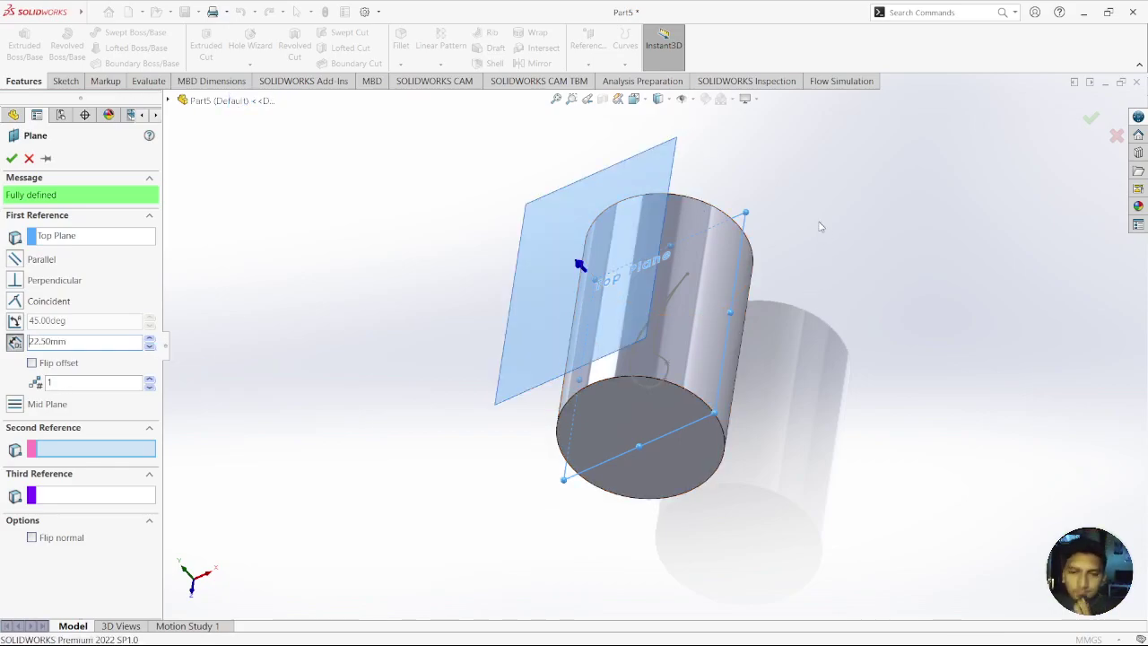
{"action": "left_click", "coordinate": [12, 159]}
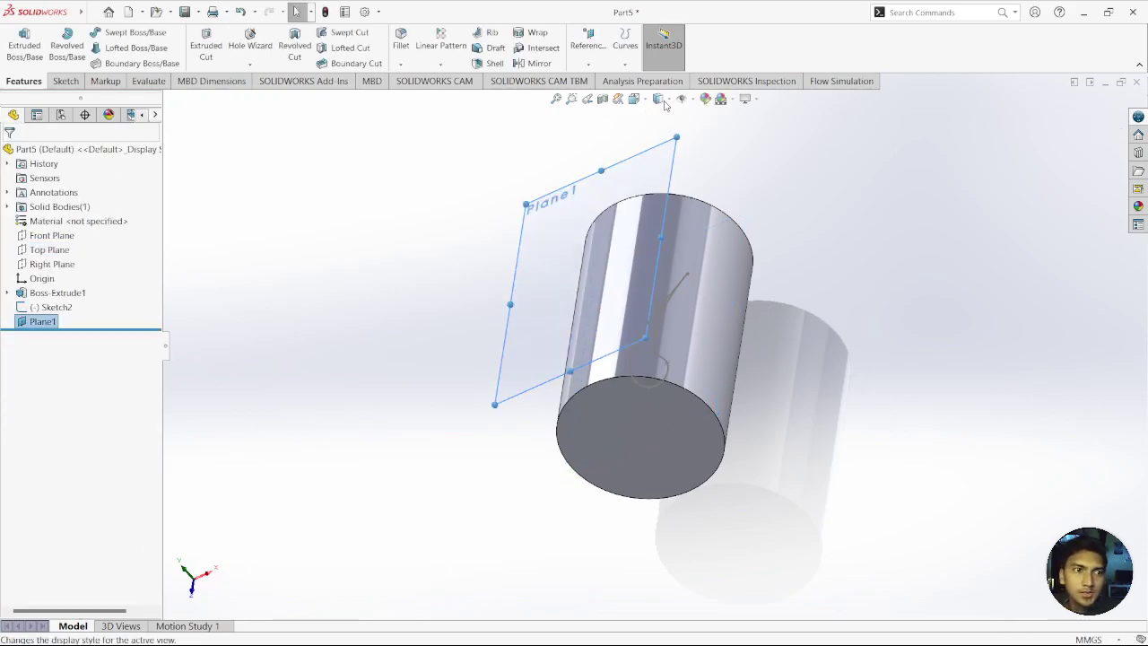
Step: Create Plane2 offset 40 mm from the Top Plane, then select Plane1
{"action": "left_click", "coordinate": [588, 61]}
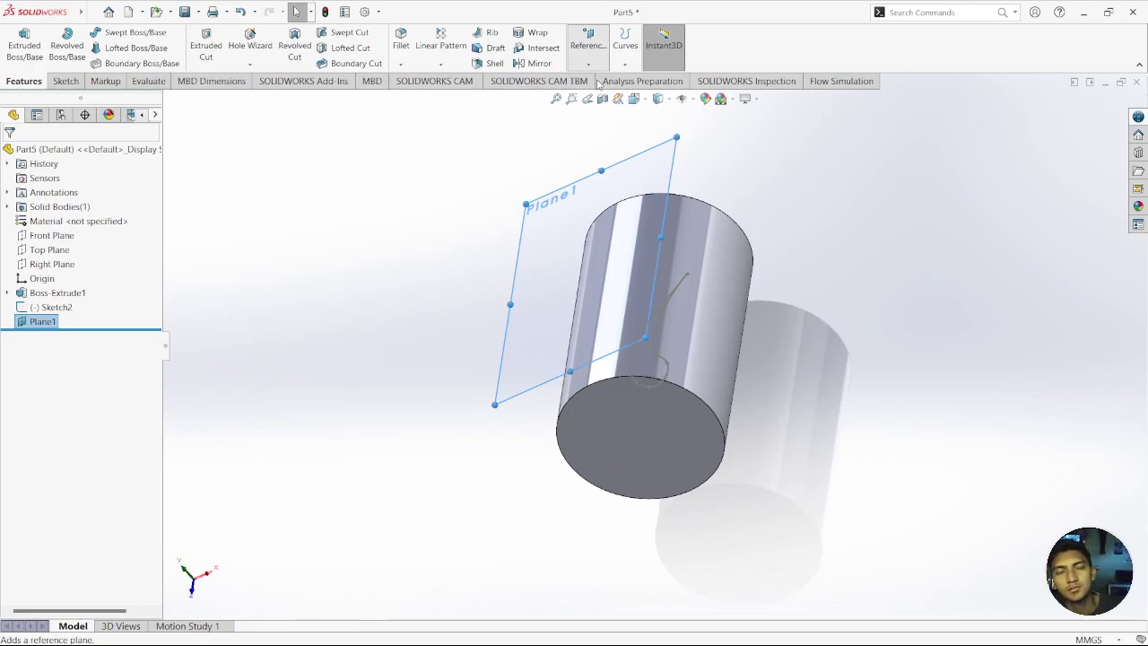
{"action": "left_click", "coordinate": [844, 353]}
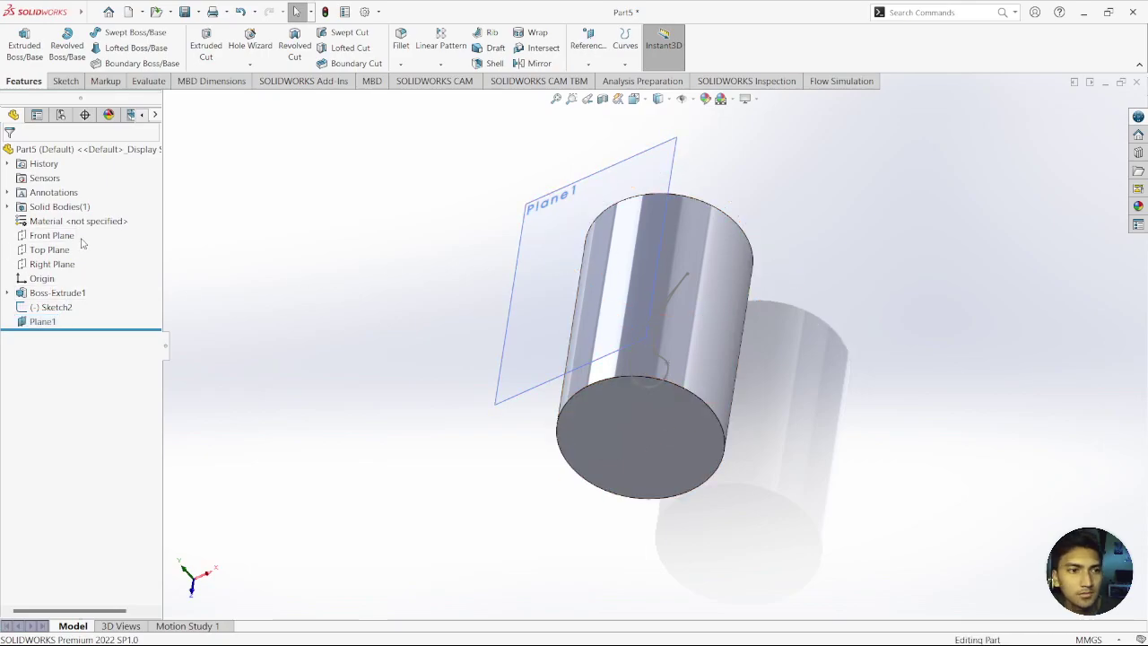
{"action": "left_click", "coordinate": [53, 250]}
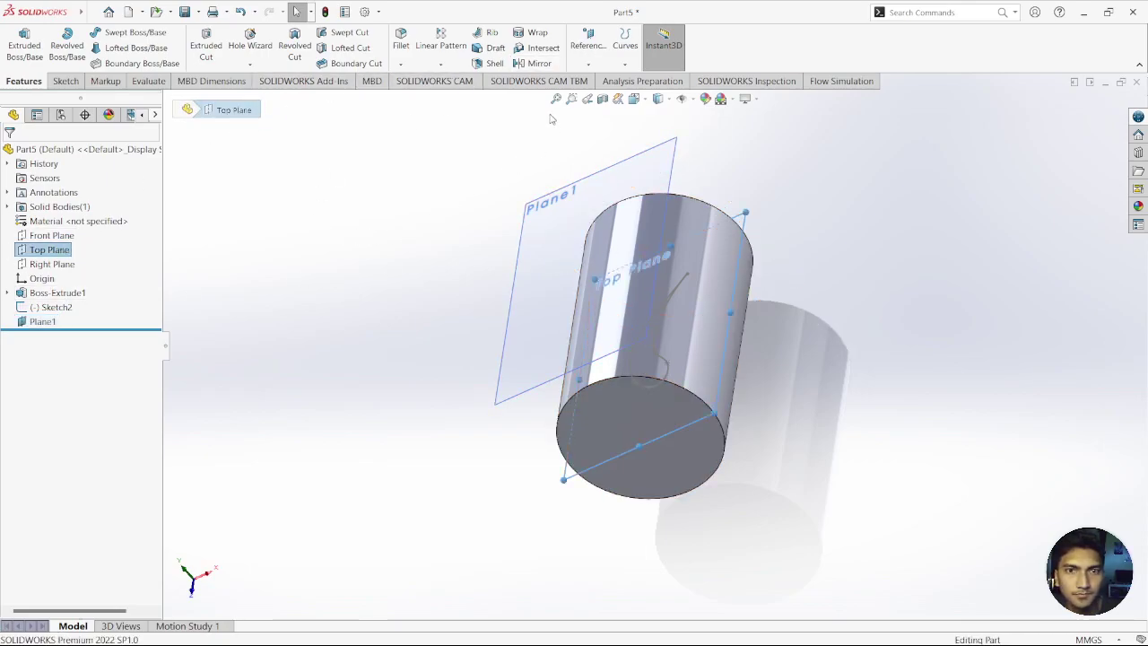
{"action": "left_click", "coordinate": [589, 40]}
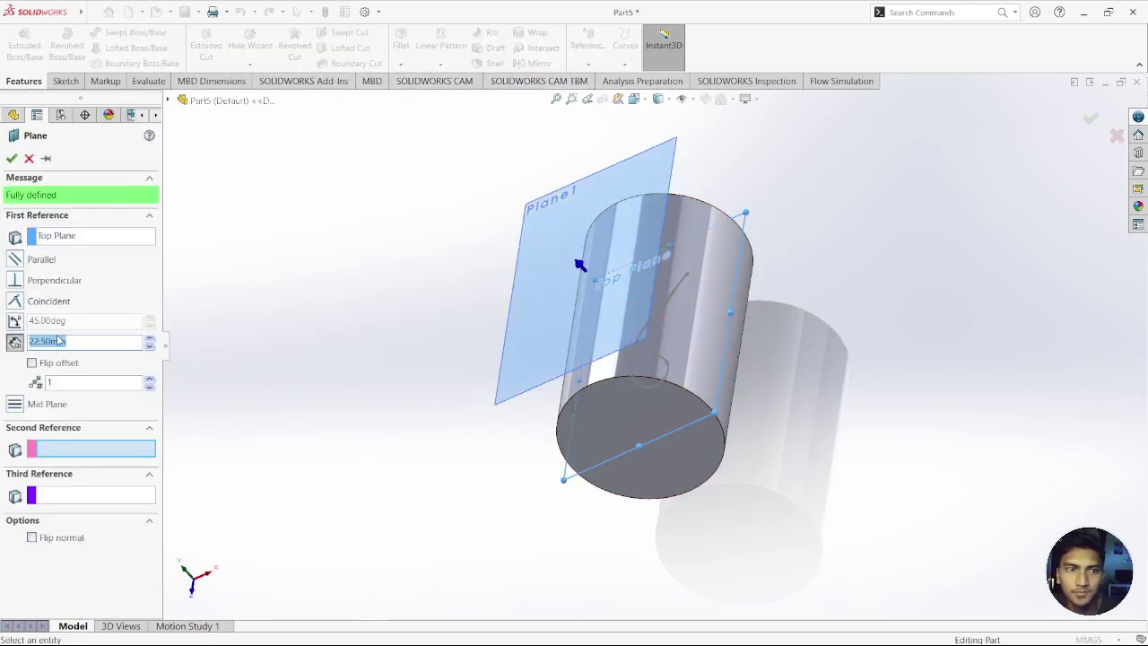
{"action": "type", "text": "40"}
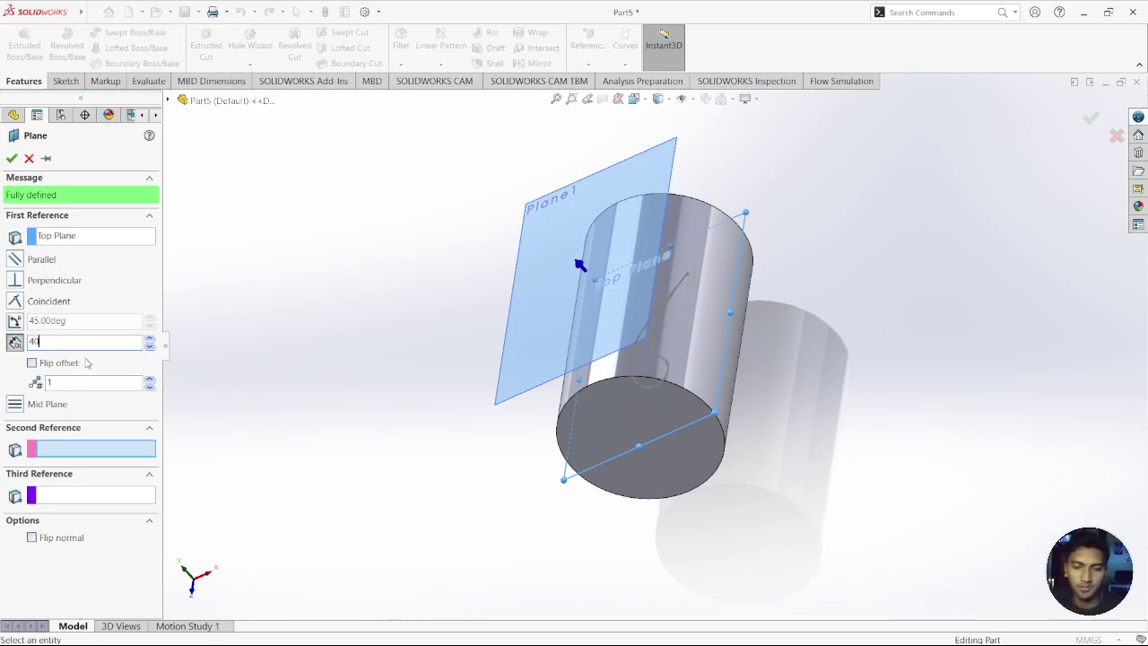
{"action": "key", "text": "Return"}
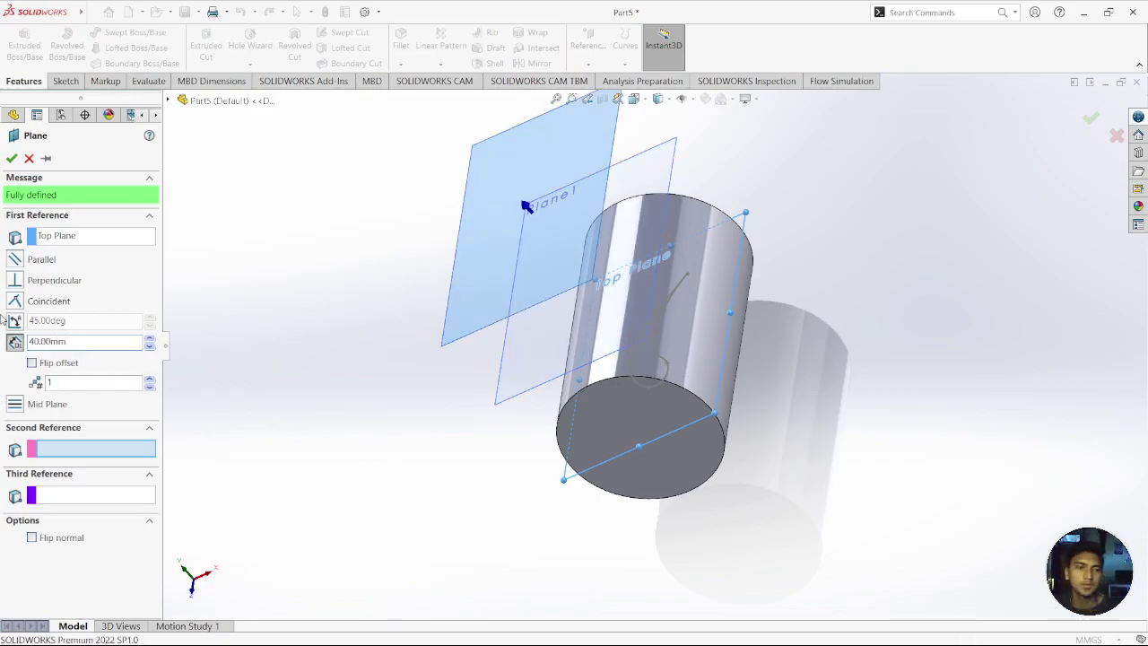
{"action": "left_click", "coordinate": [11, 158]}
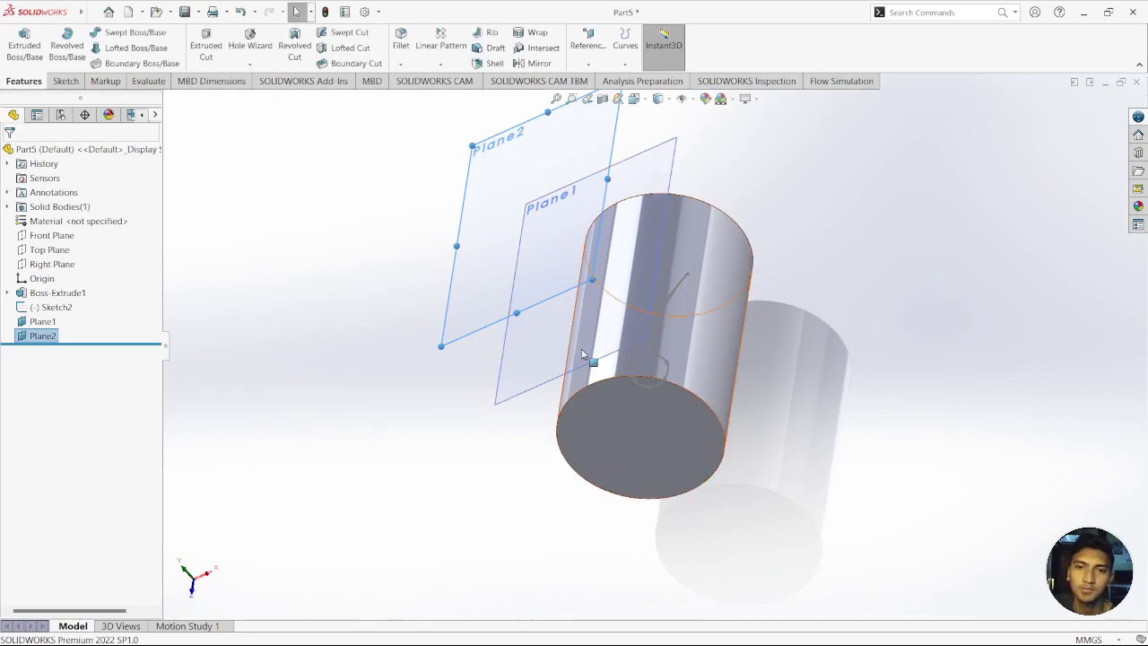
{"action": "left_click", "coordinate": [663, 168]}
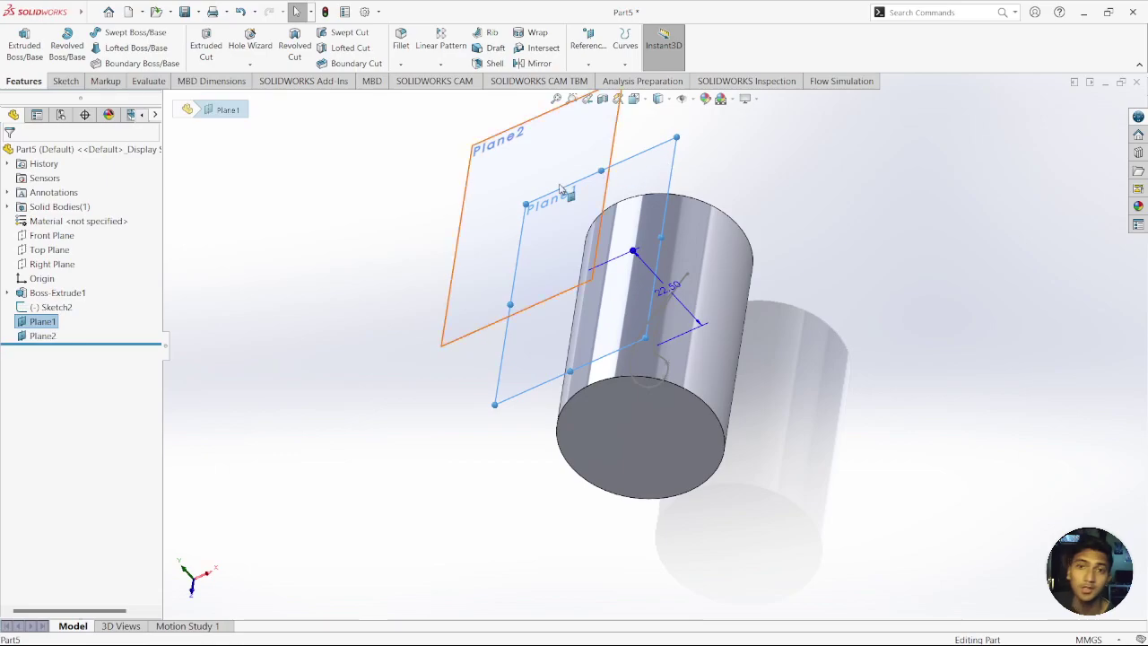
Step: Start a sketch on Plane1 and draw the blade's outer spline from bottom to upper right
{"action": "left_click", "coordinate": [39, 321]}
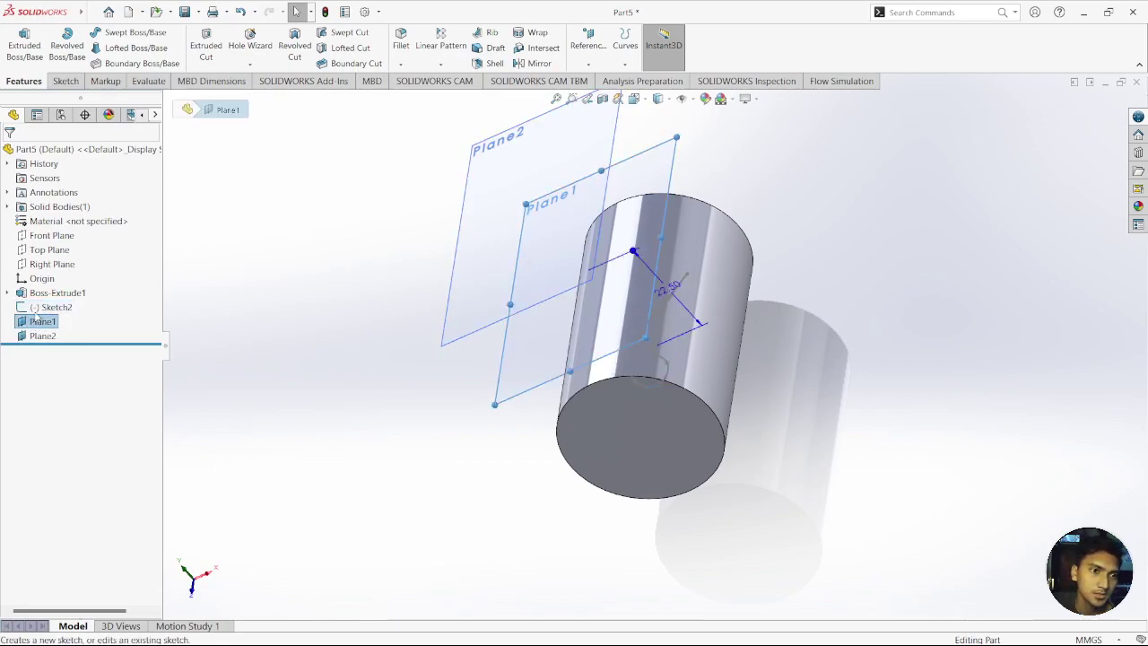
{"action": "left_click", "coordinate": [40, 315]}
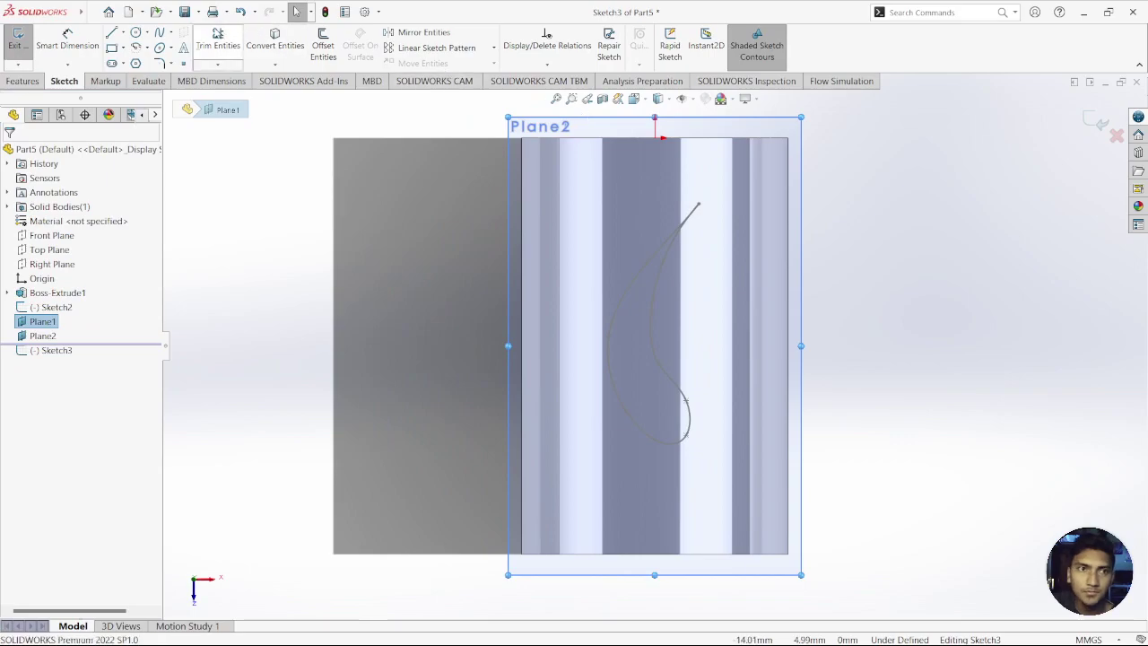
{"action": "left_click", "coordinate": [159, 33]}
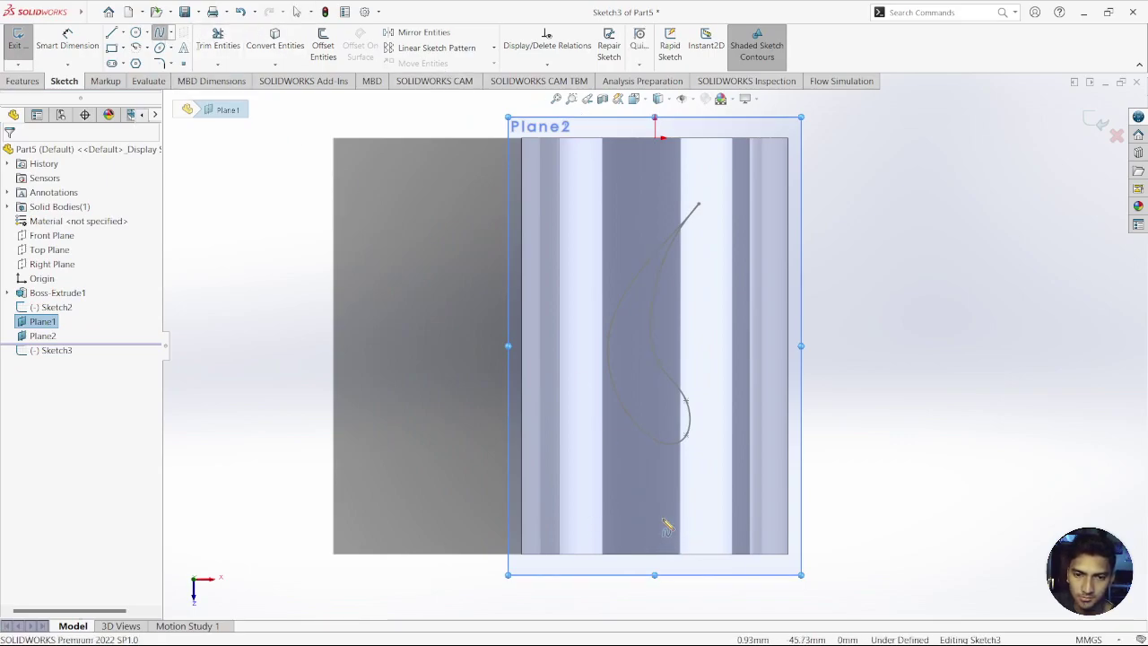
{"action": "left_click", "coordinate": [655, 520]}
{"action": "left_click", "coordinate": [588, 460]}
{"action": "left_click", "coordinate": [560, 371]}
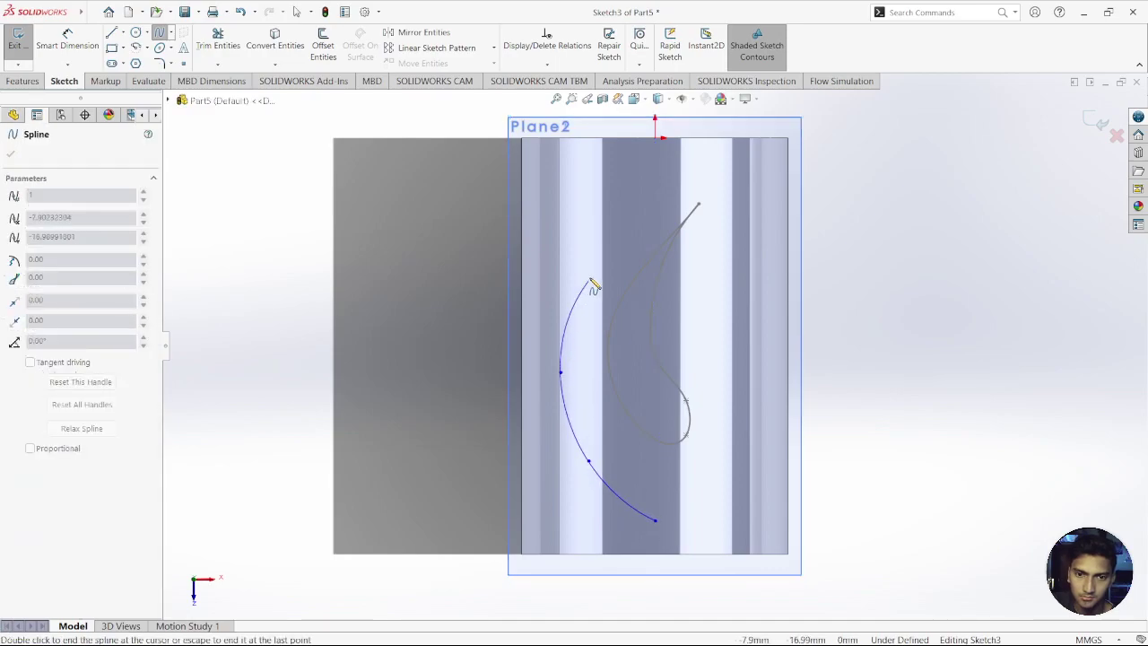
{"action": "left_click", "coordinate": [664, 220]}
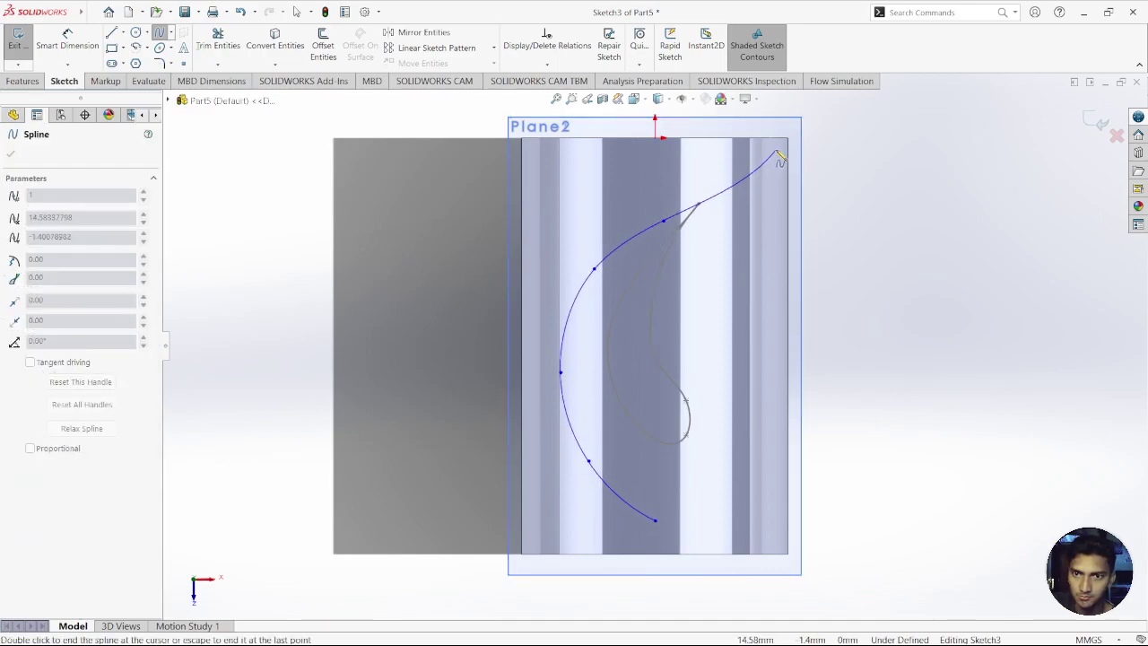
{"action": "left_click", "coordinate": [777, 150]}
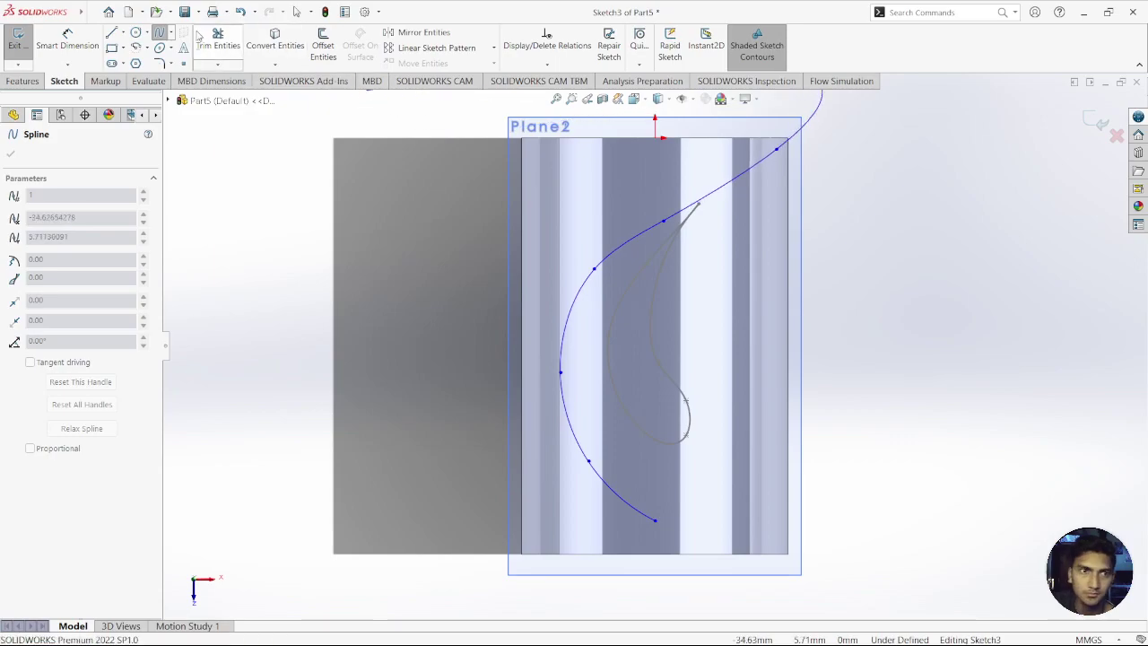
{"action": "left_click", "coordinate": [164, 32]}
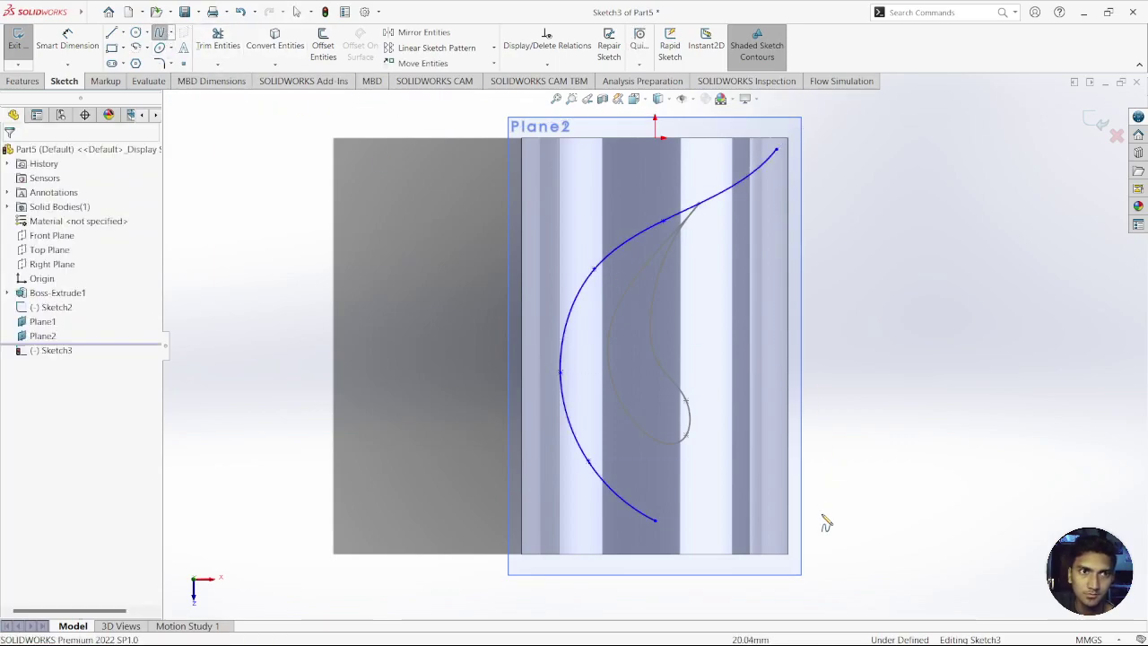
Step: Draw the inner spline between the same two endpoints to close the blade outline, then exit the sketch
{"action": "left_click", "coordinate": [656, 521]}
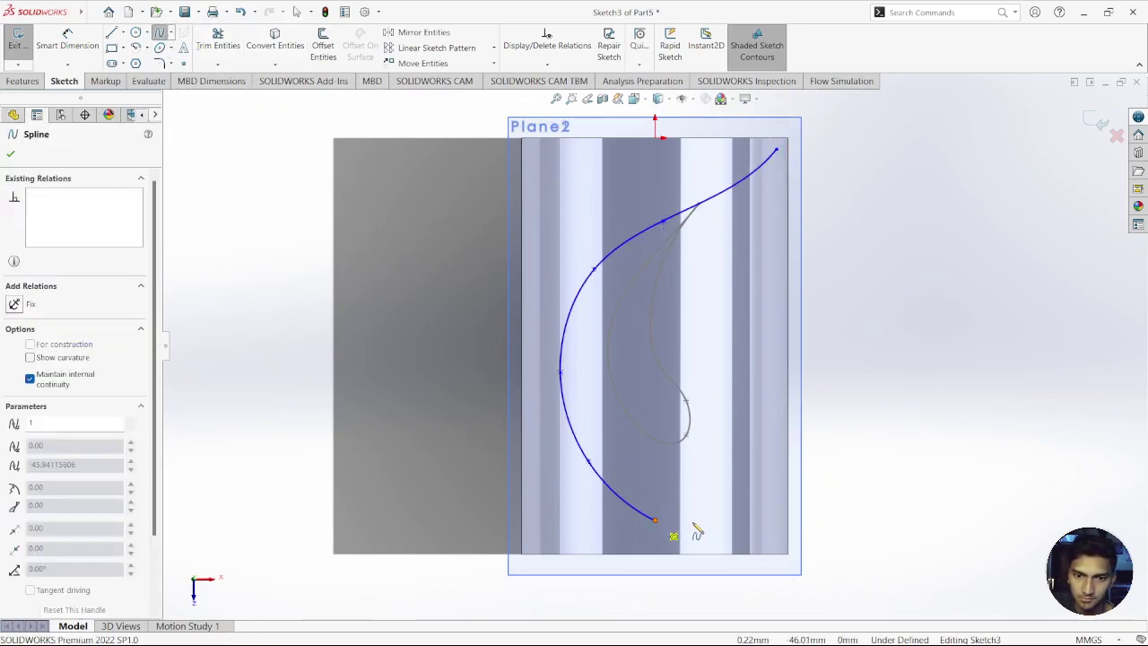
{"action": "left_click", "coordinate": [721, 480]}
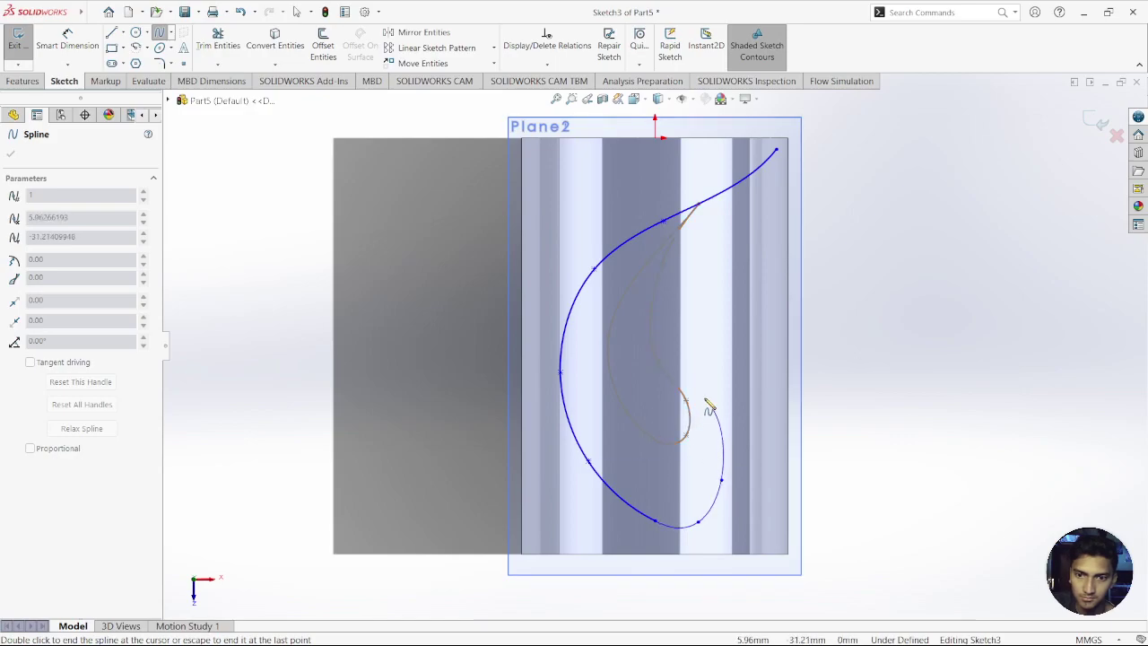
{"action": "left_click", "coordinate": [704, 395]}
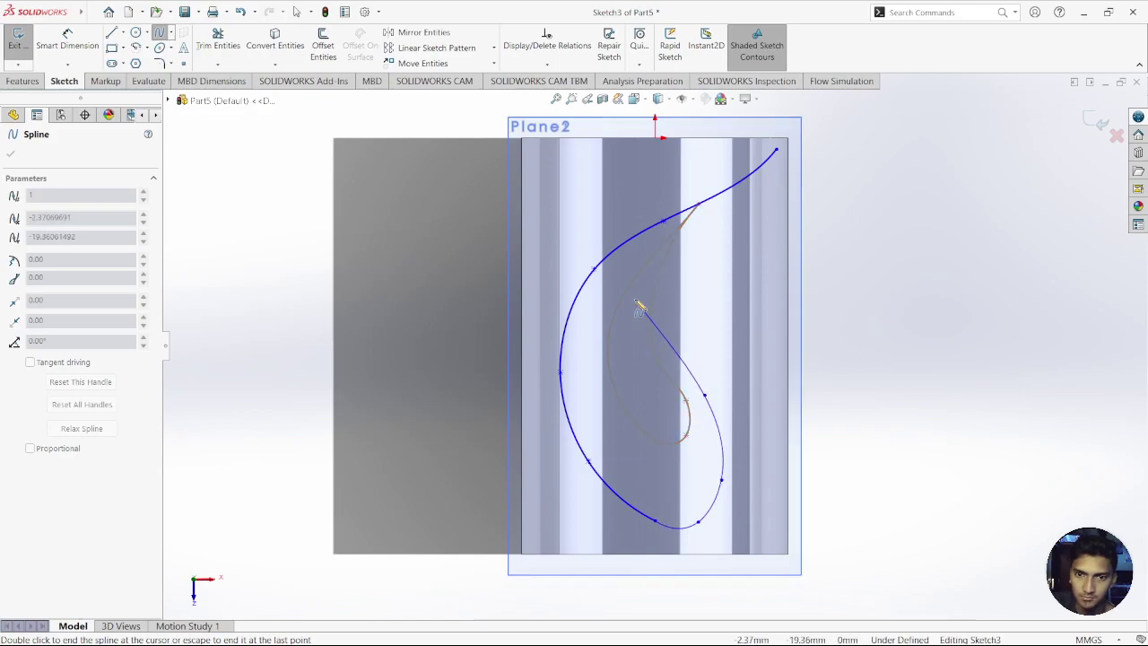
{"action": "left_click", "coordinate": [636, 302]}
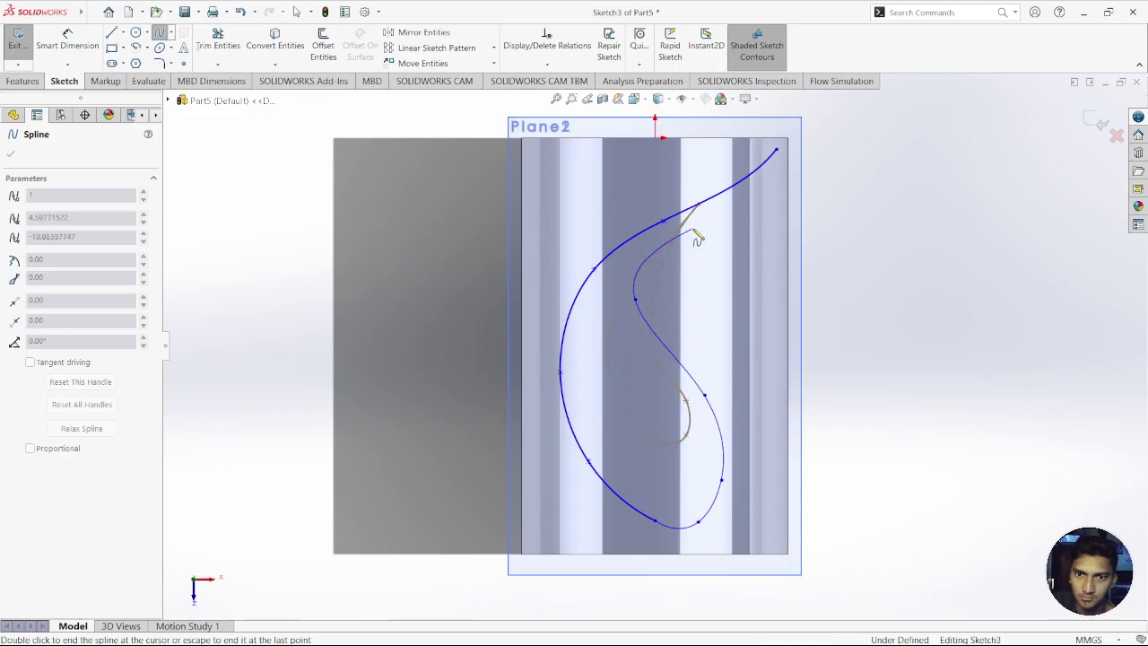
{"action": "left_click", "coordinate": [694, 228]}
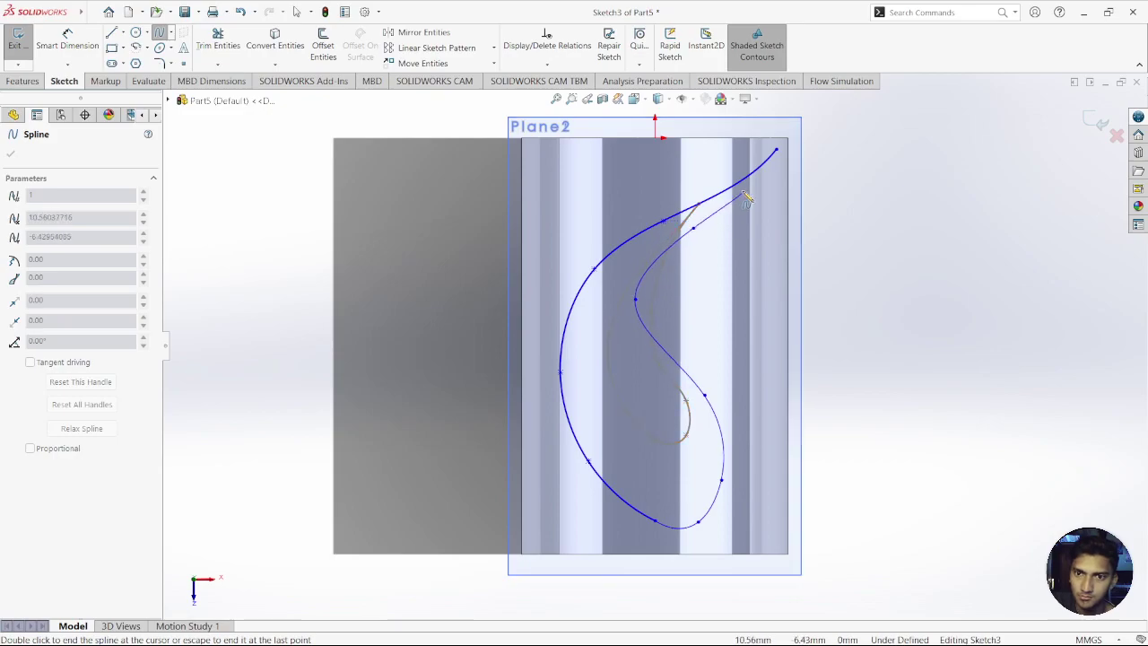
{"action": "left_click", "coordinate": [776, 152]}
{"action": "left_click", "coordinate": [162, 33]}
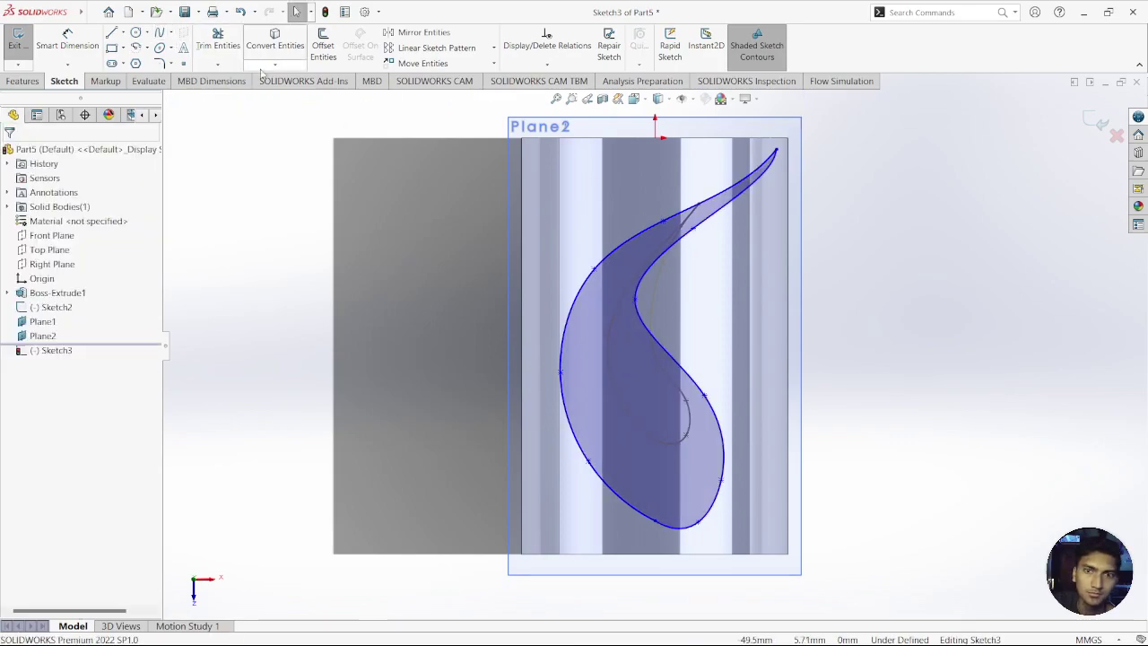
{"action": "left_click", "coordinate": [1096, 121]}
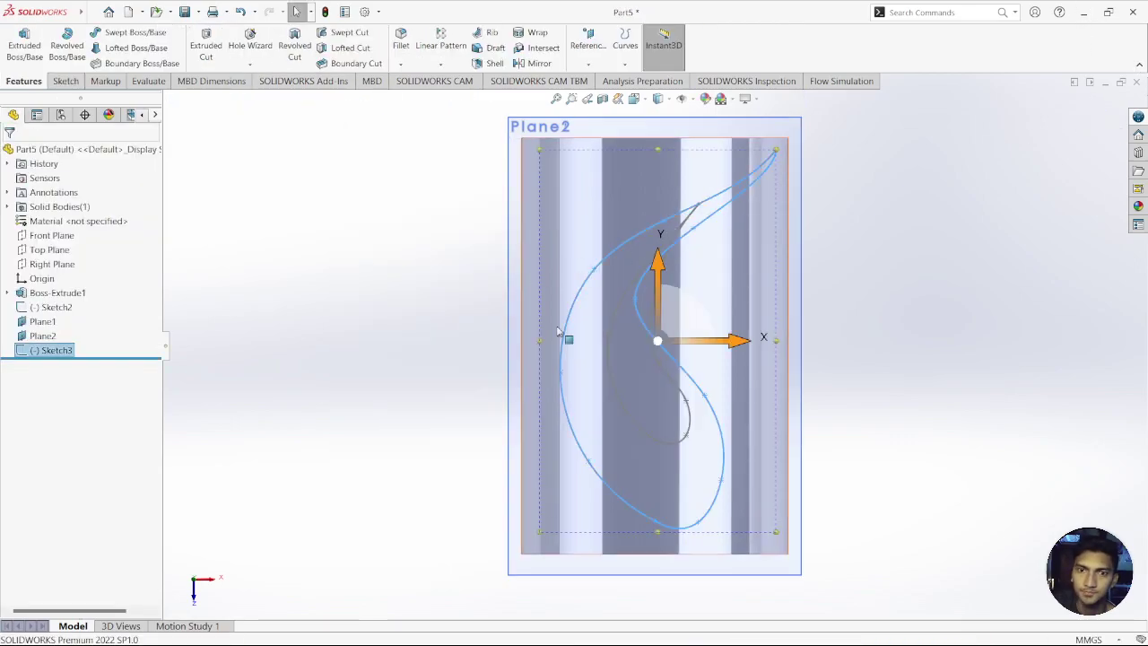
Step: Start a sketch on Plane2 and draw one side of the small teardrop spline, ending on the outer outline
{"action": "left_click", "coordinate": [35, 337]}
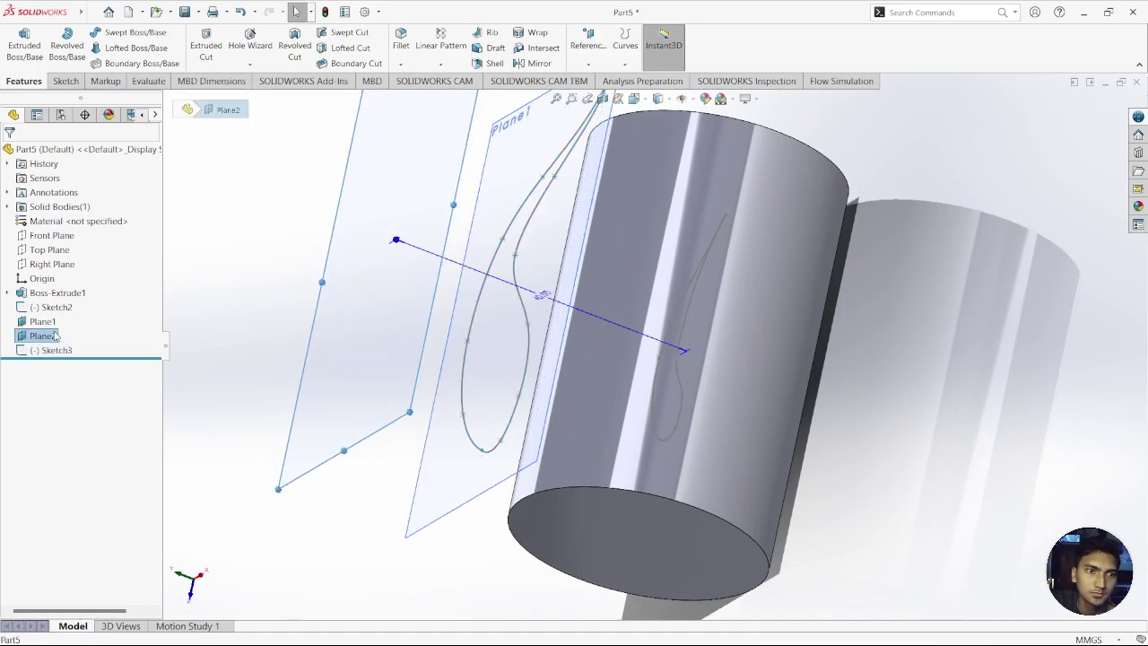
{"action": "left_click", "coordinate": [44, 333]}
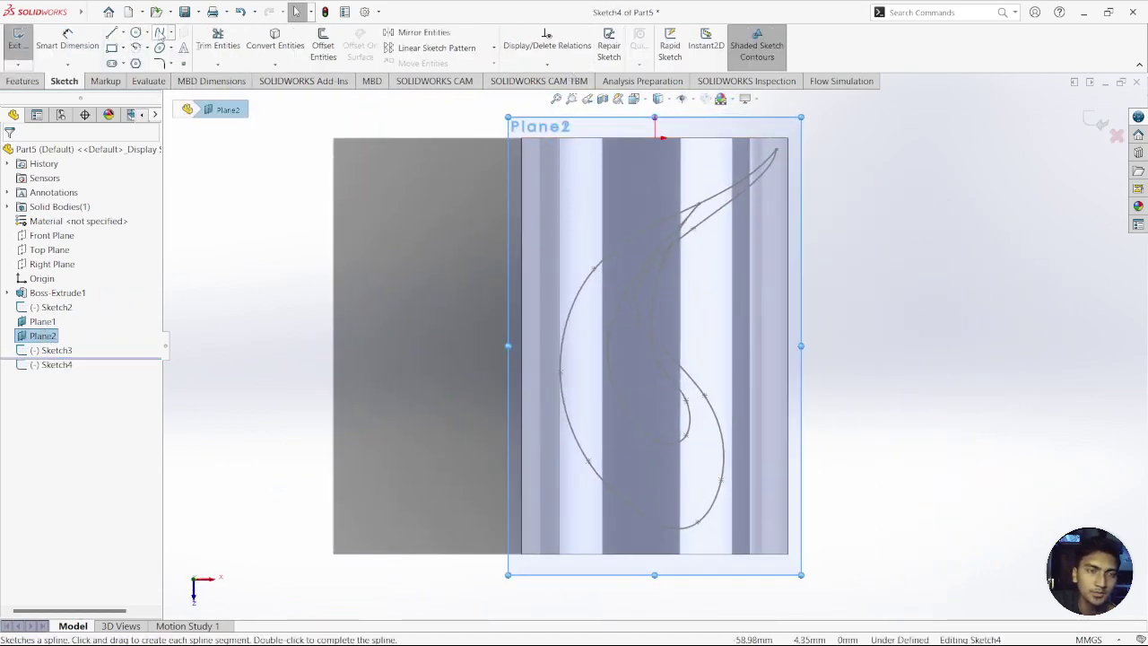
{"action": "left_click", "coordinate": [161, 34]}
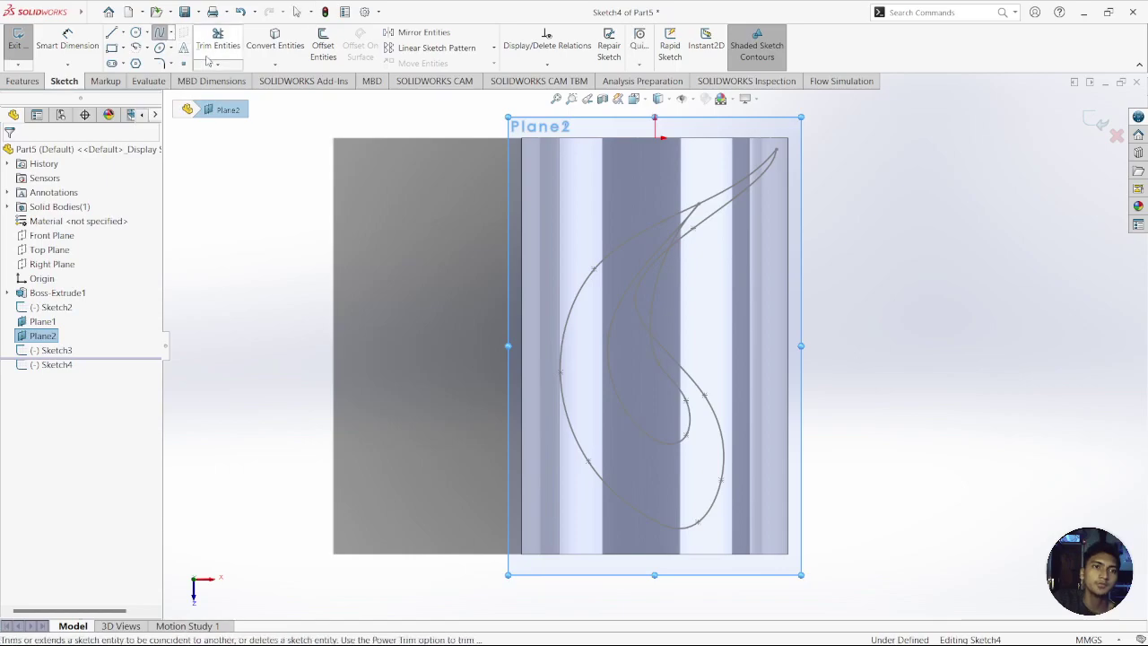
{"action": "left_click", "coordinate": [638, 388]}
{"action": "left_click", "coordinate": [621, 359]}
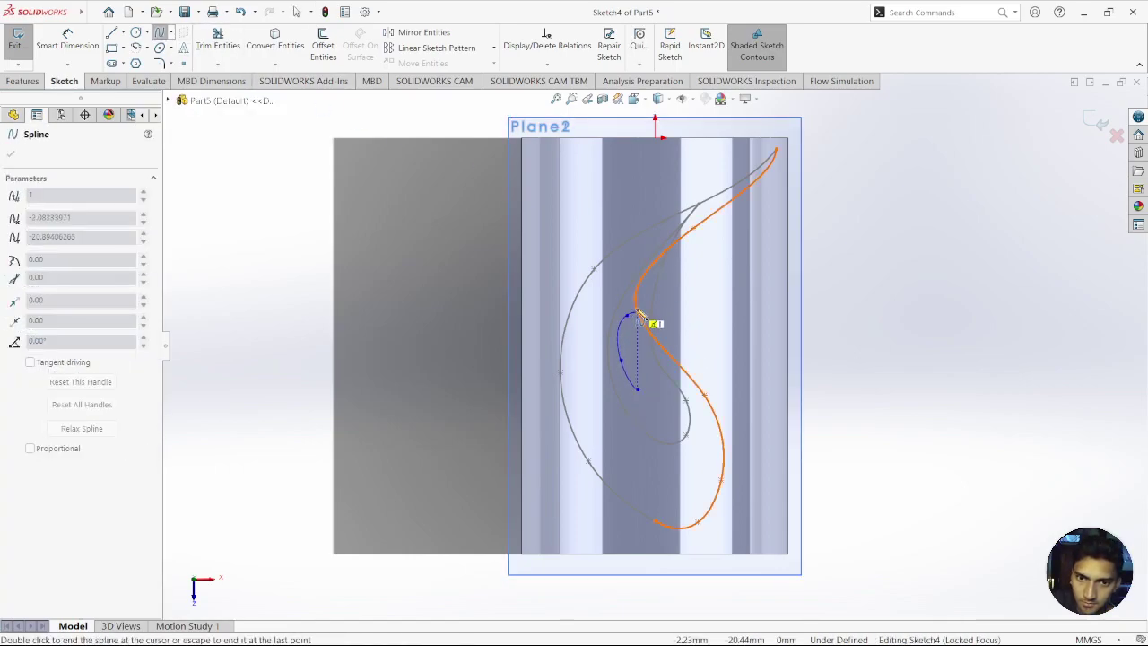
{"action": "key", "text": "Escape"}
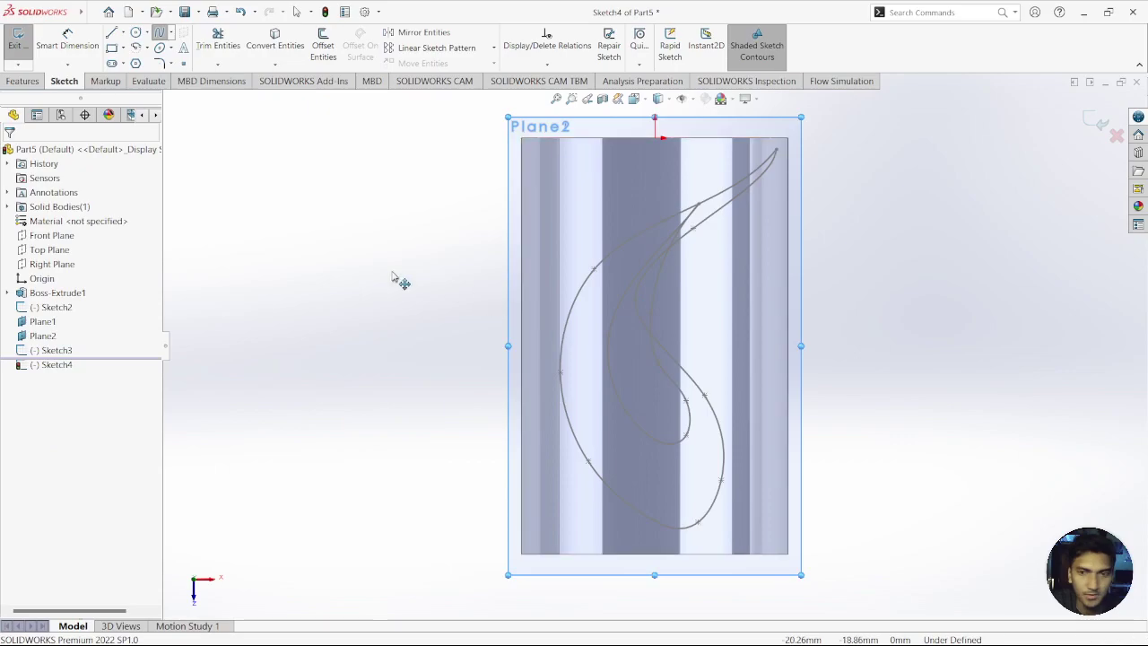
{"action": "left_click", "coordinate": [158, 32]}
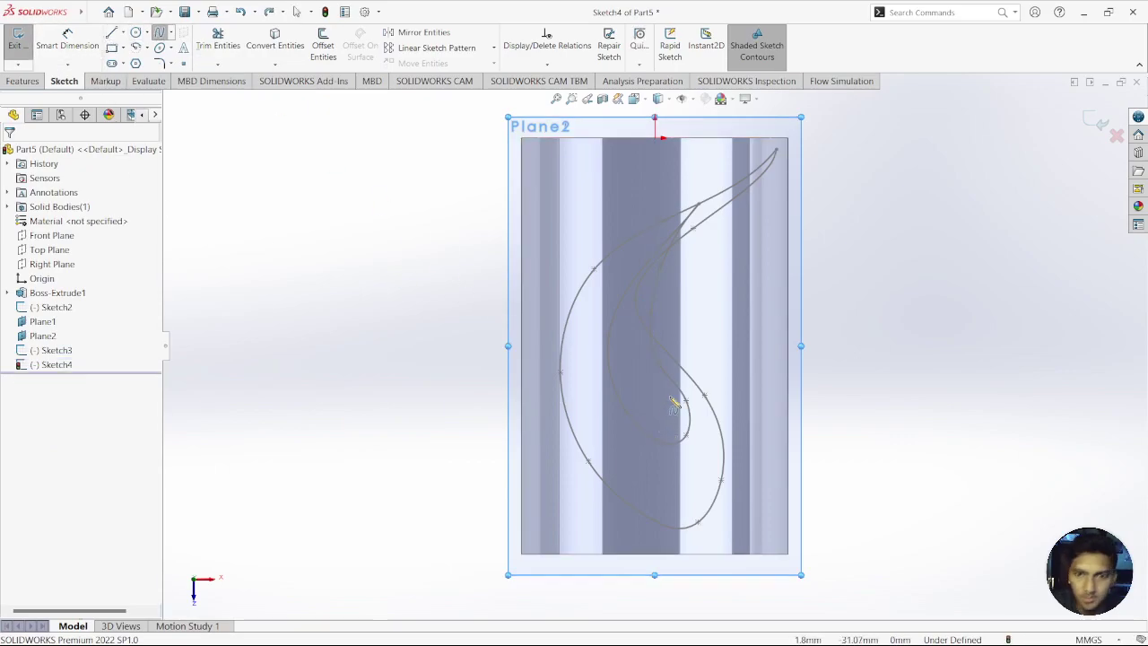
{"action": "left_click", "coordinate": [640, 366]}
{"action": "left_click", "coordinate": [626, 348]}
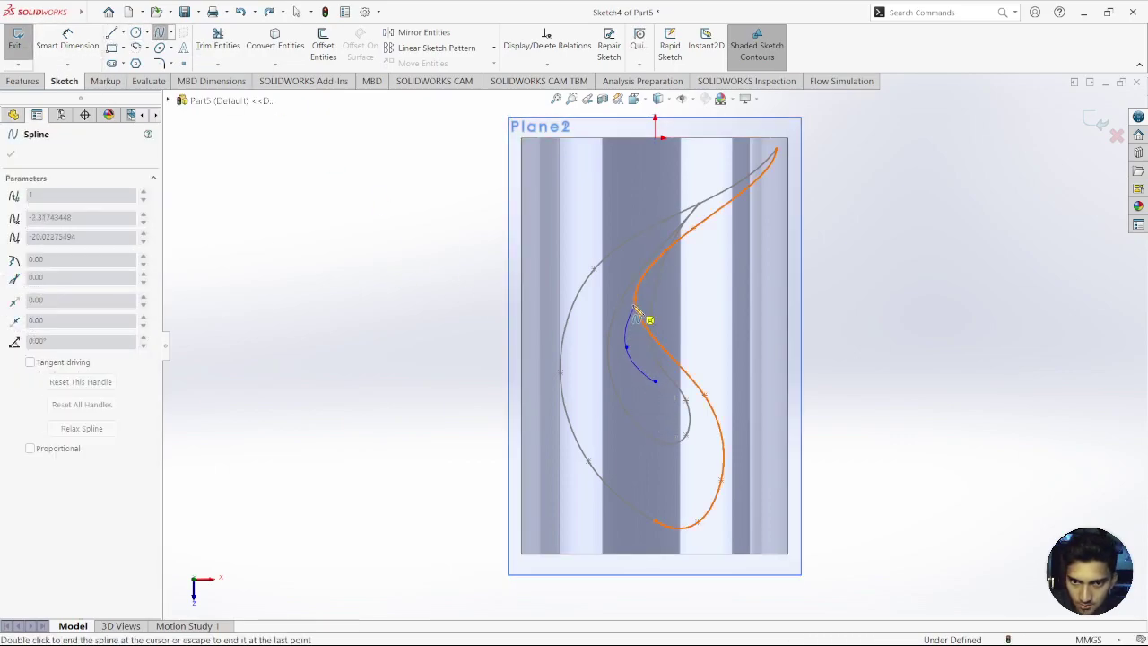
{"action": "left_click", "coordinate": [635, 305]}
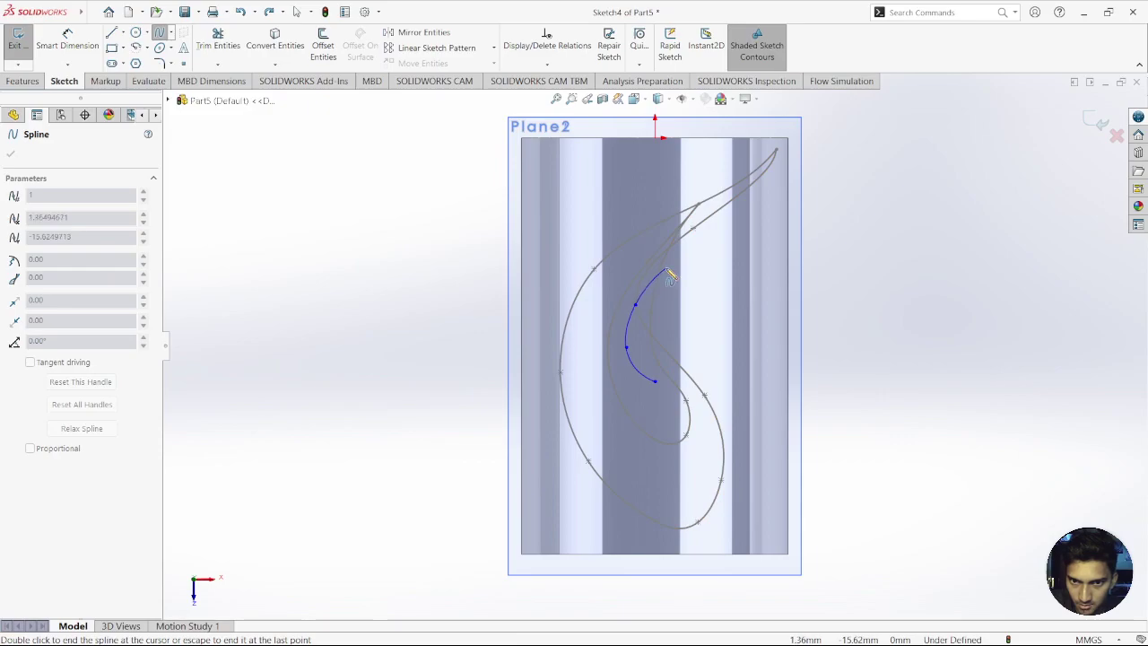
{"action": "left_click", "coordinate": [684, 237]}
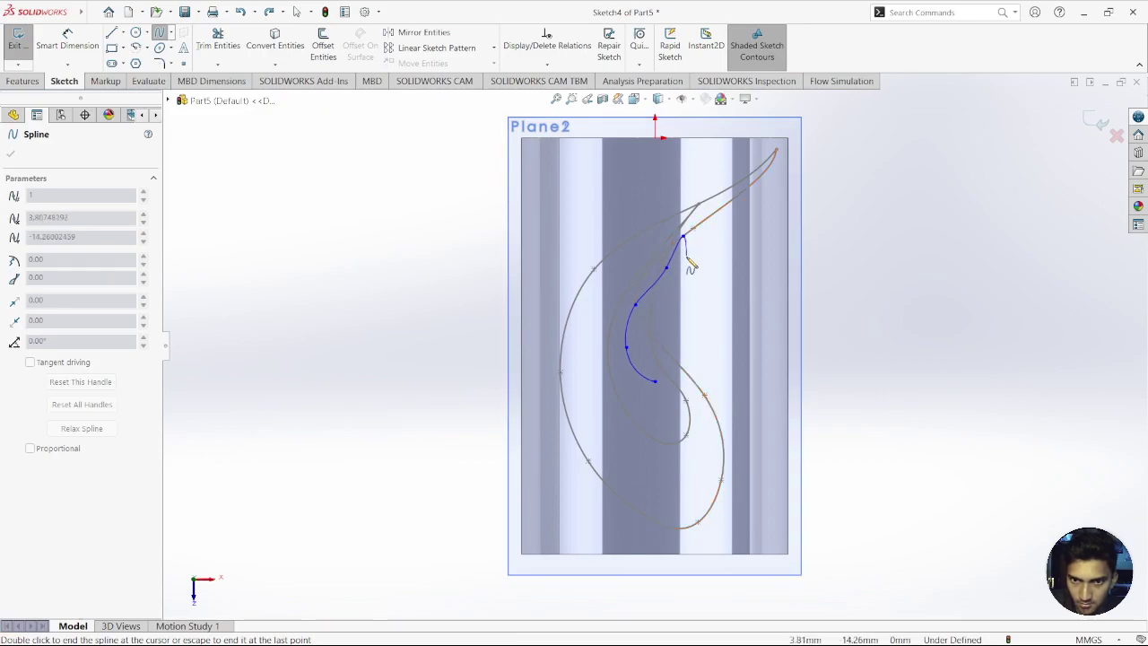
{"action": "key", "text": "Escape"}
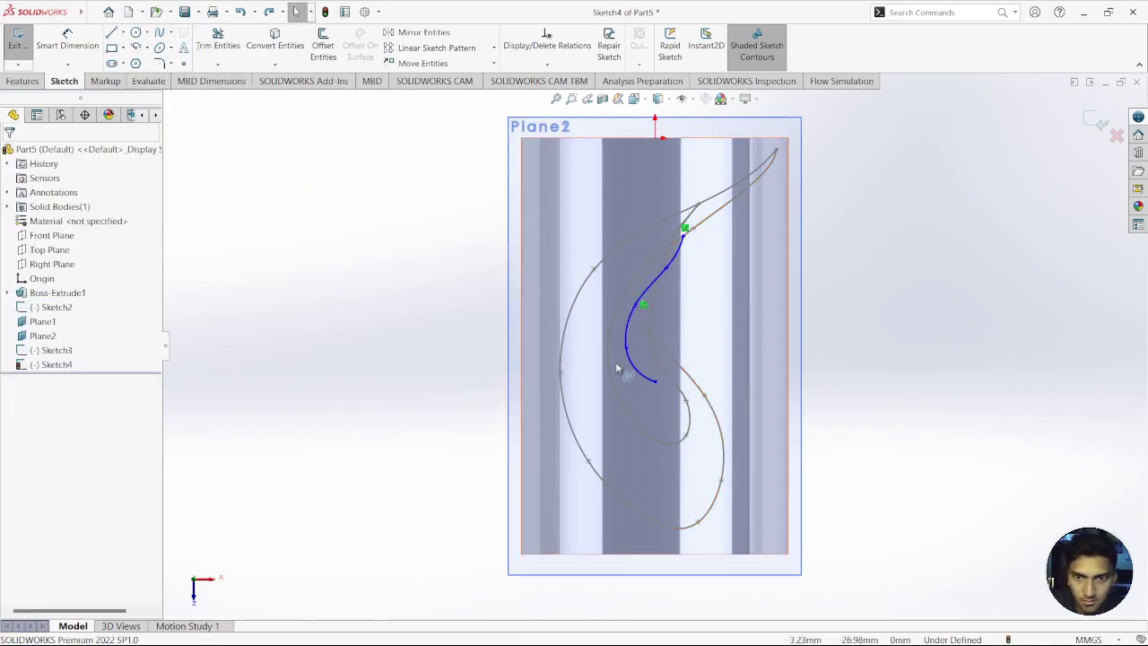
Step: Draw the closing spline of the teardrop profile and exit Sketch4
{"action": "left_click", "coordinate": [159, 32]}
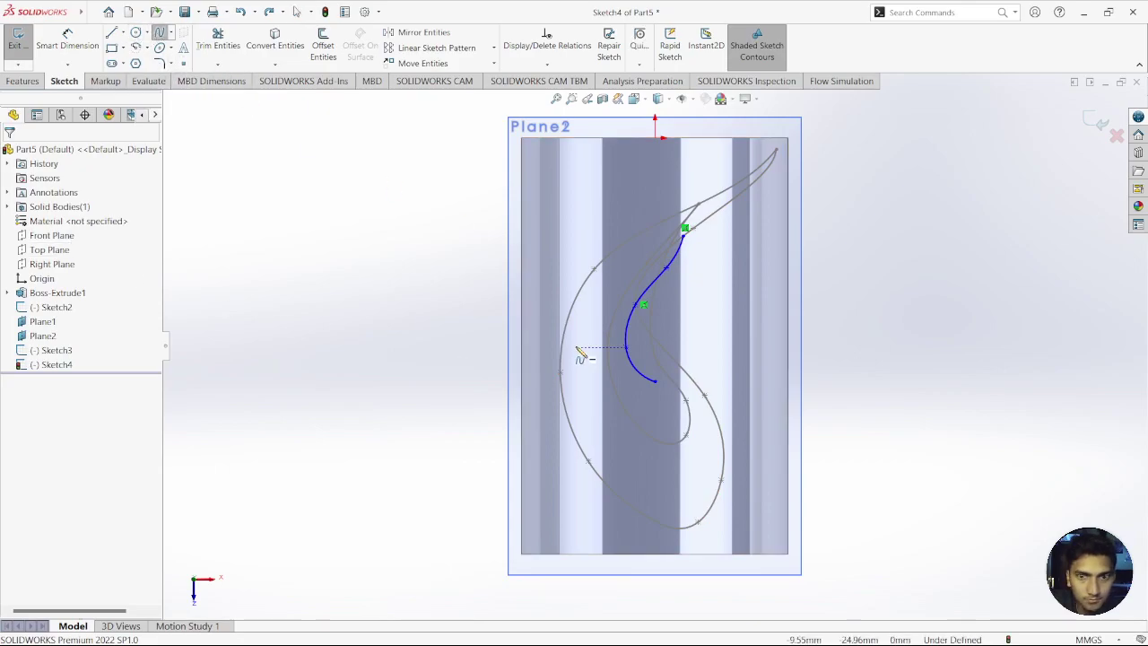
{"action": "left_click", "coordinate": [656, 382]}
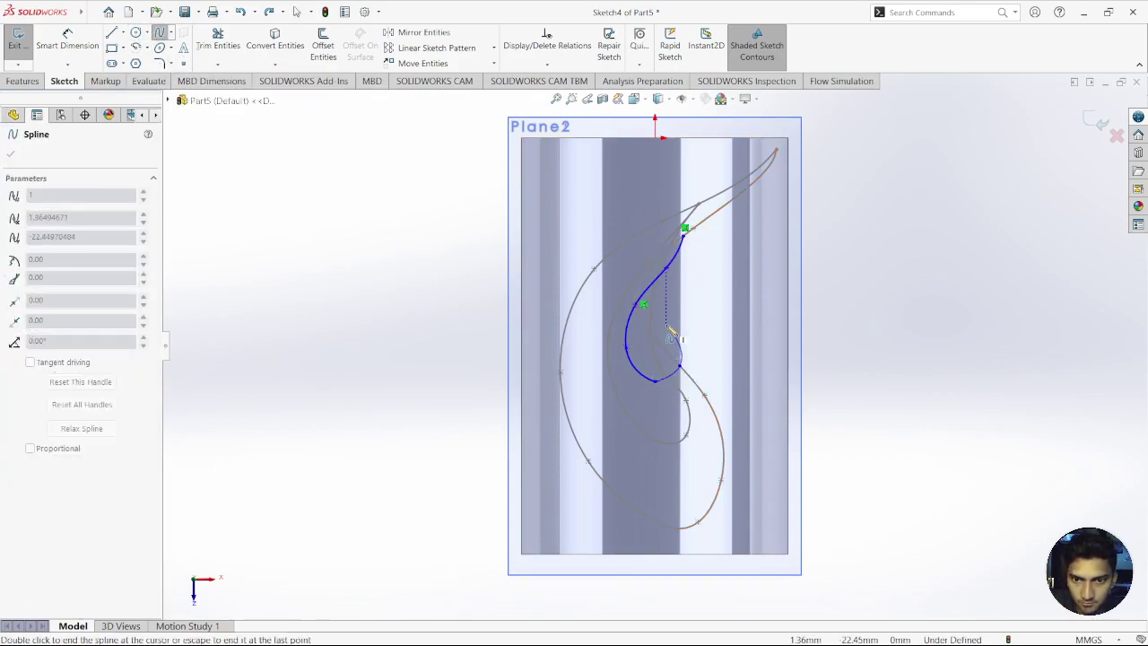
{"action": "key", "text": "Escape"}
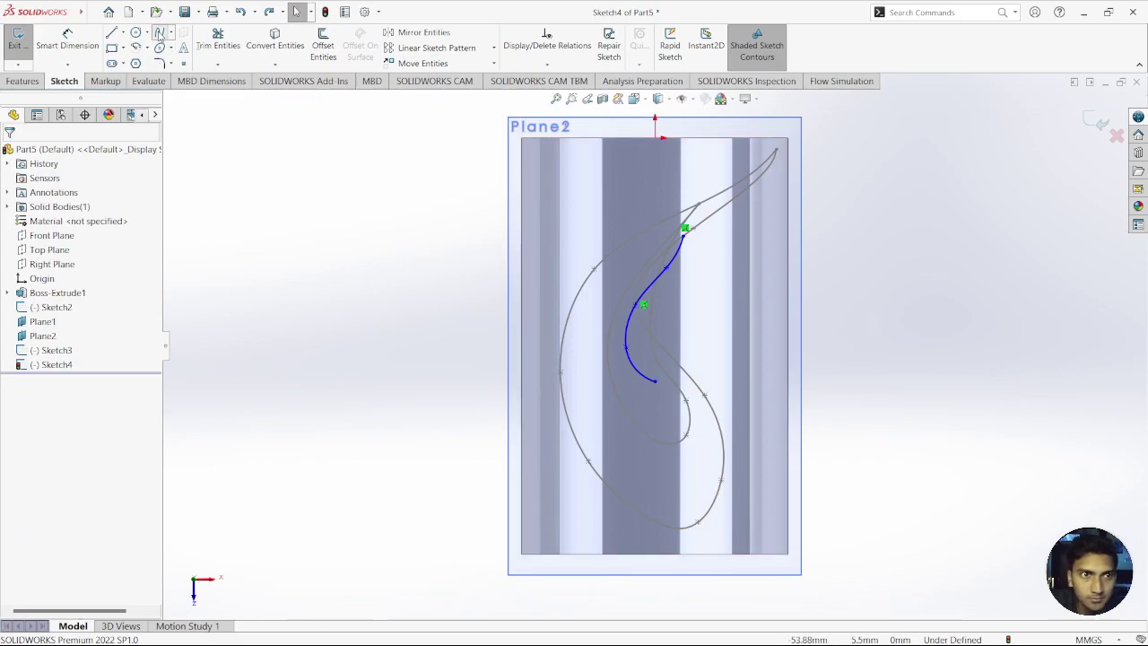
{"action": "left_click", "coordinate": [158, 34]}
{"action": "left_click", "coordinate": [680, 392]}
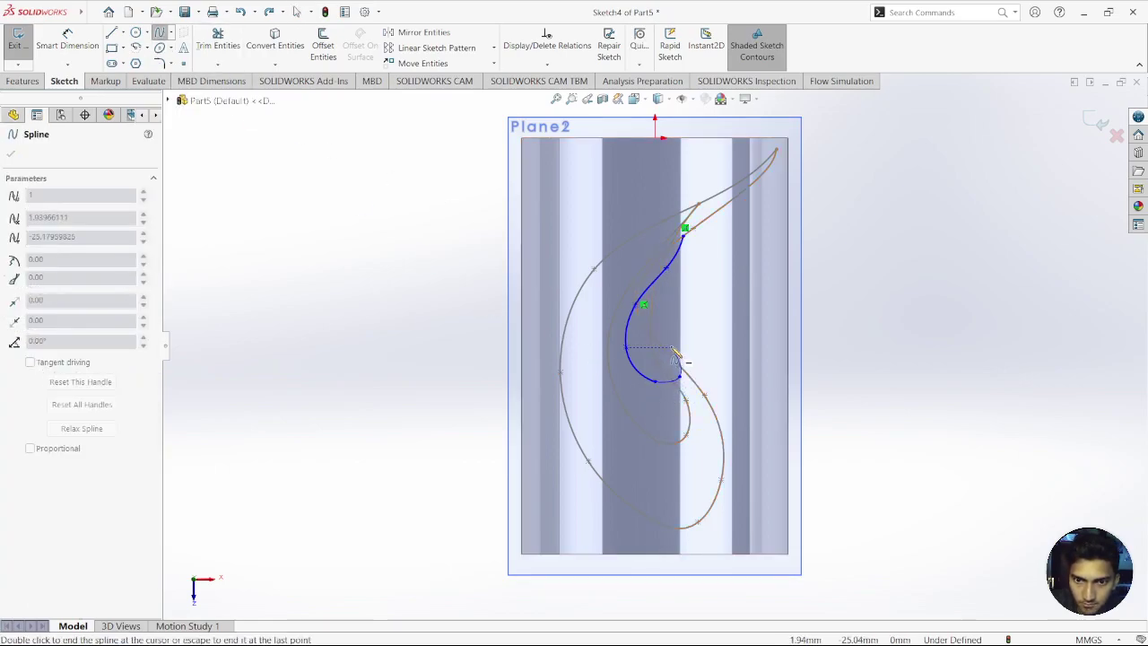
{"action": "left_click", "coordinate": [667, 306]}
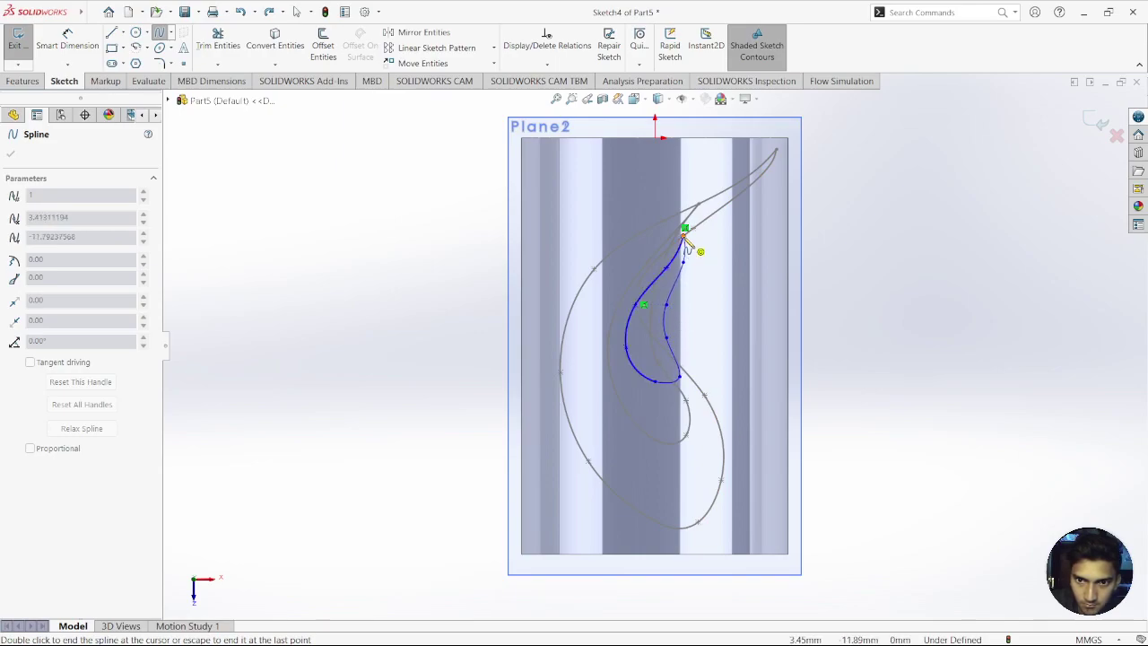
{"action": "left_click", "coordinate": [683, 261]}
{"action": "key", "text": "Escape"}
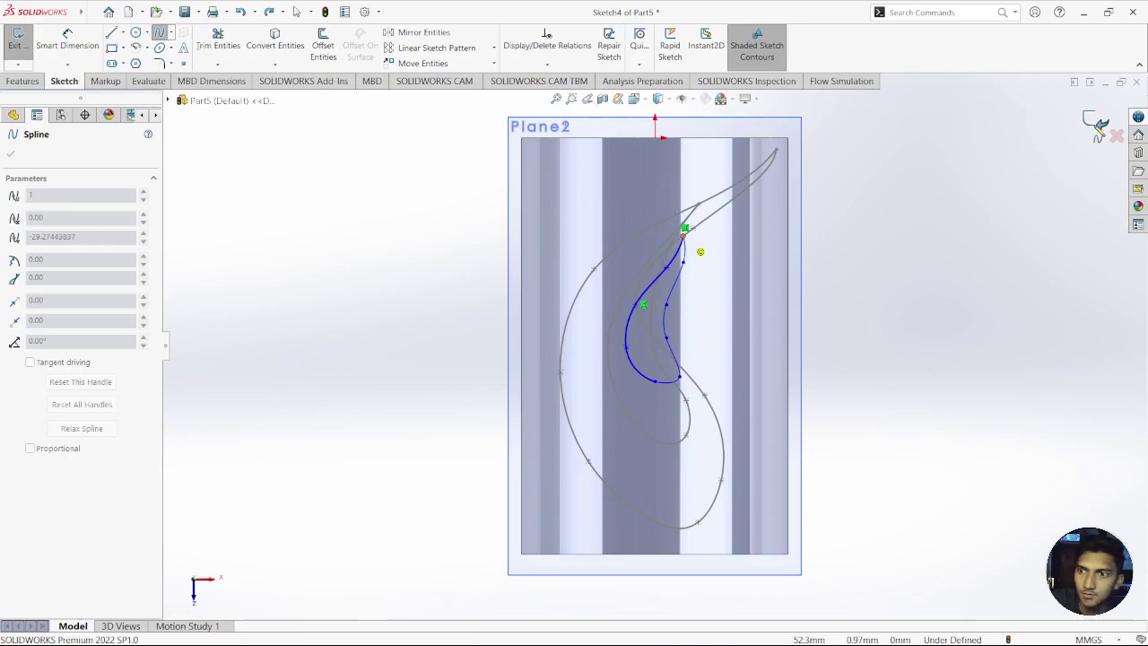
{"action": "left_click", "coordinate": [1098, 125]}
{"action": "mouse_move", "coordinate": [993, 231]}
{"action": "middle_mouse_down"}
{"action": "mouse_move", "coordinate": [510, 189]}
{"action": "mouse_move", "coordinate": [762, 281]}
{"action": "mouse_move", "coordinate": [750, 381]}
{"action": "middle_mouse_up"}
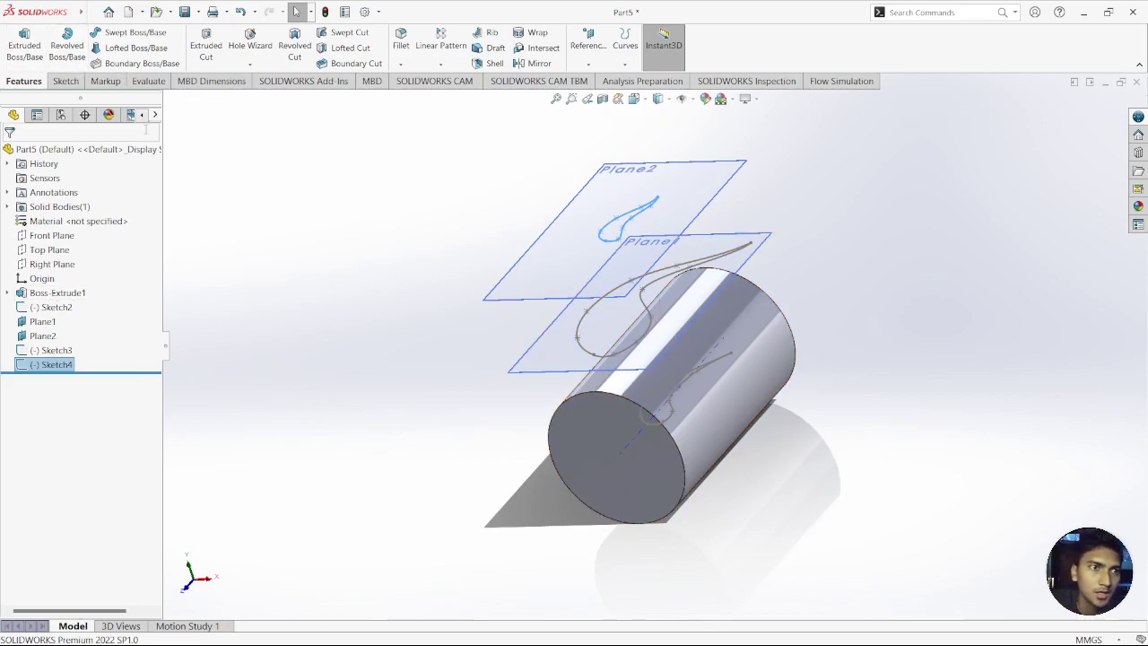
{"action": "left_click", "coordinate": [233, 137]}
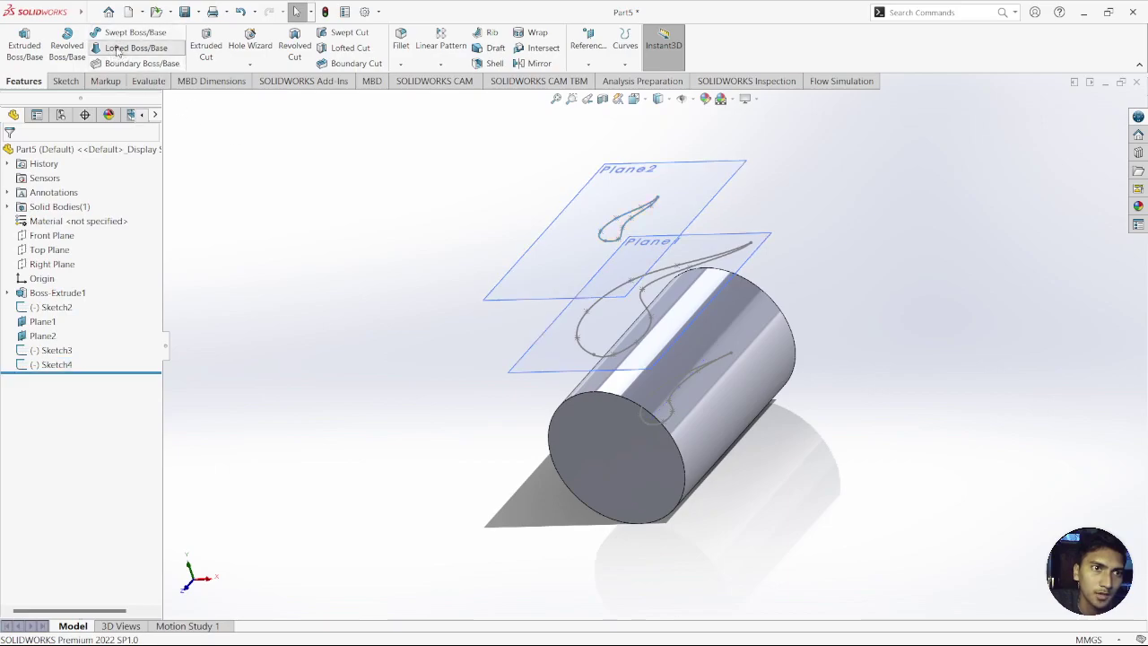
{"action": "left_click", "coordinate": [125, 47]}
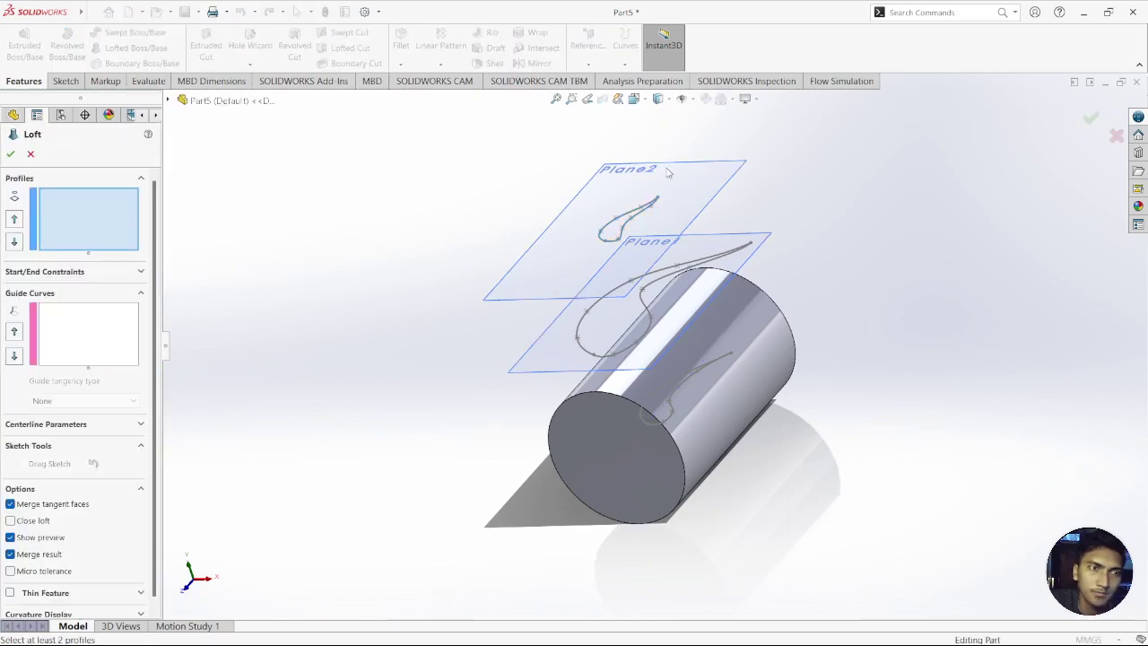
{"action": "left_click", "coordinate": [675, 397]}
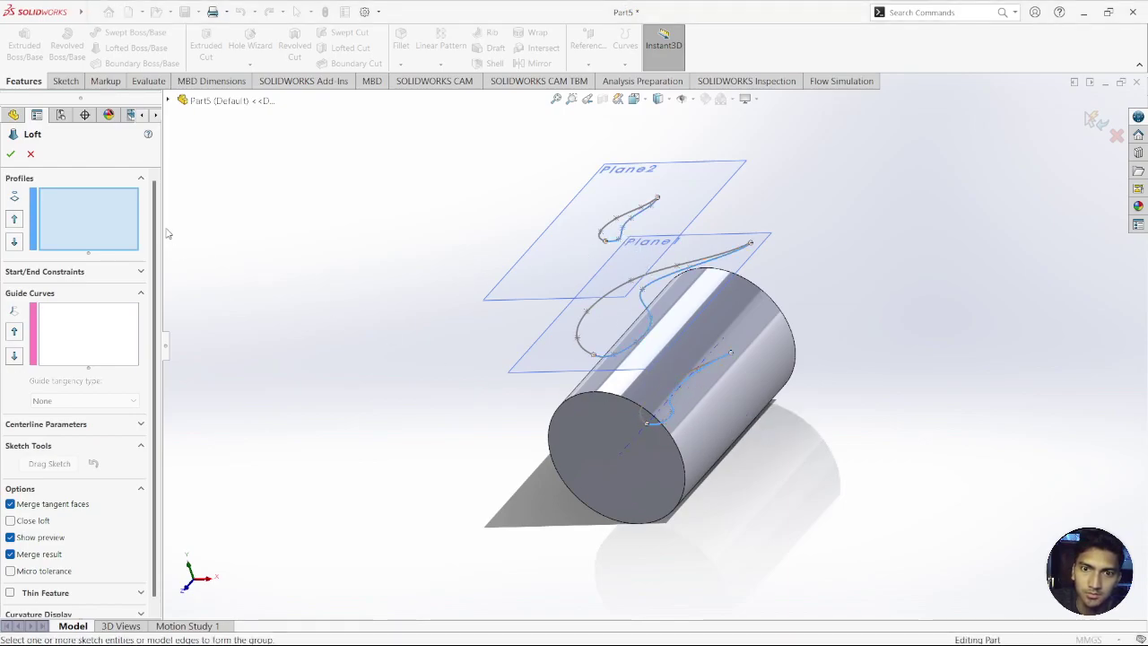
{"action": "left_click", "coordinate": [17, 162]}
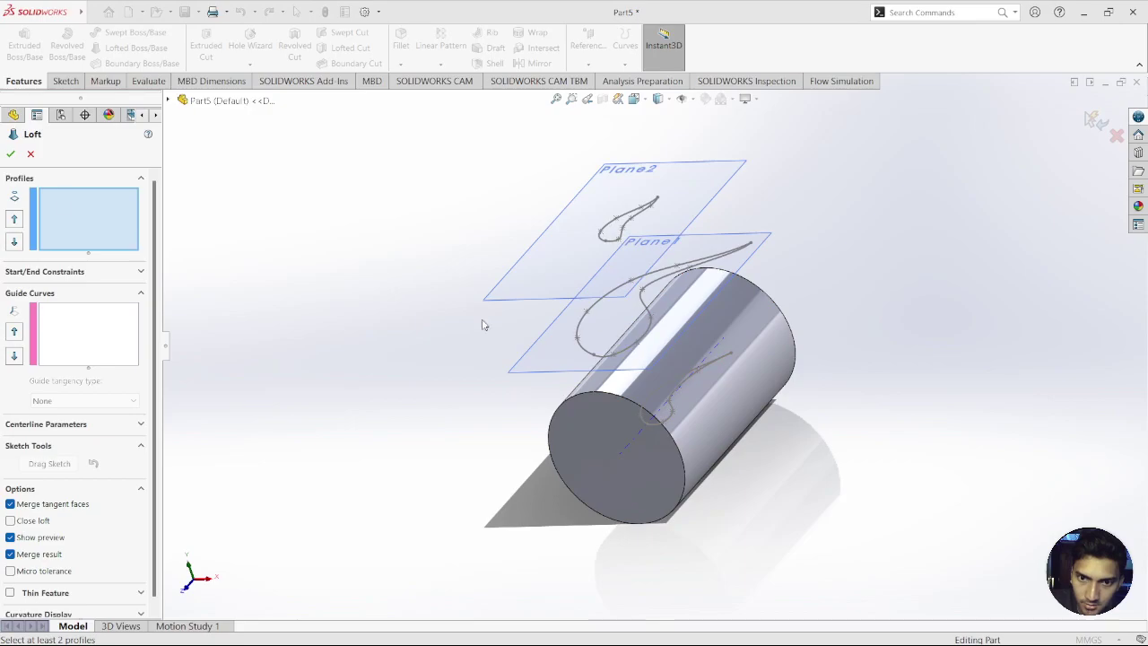
{"action": "left_click", "coordinate": [30, 154]}
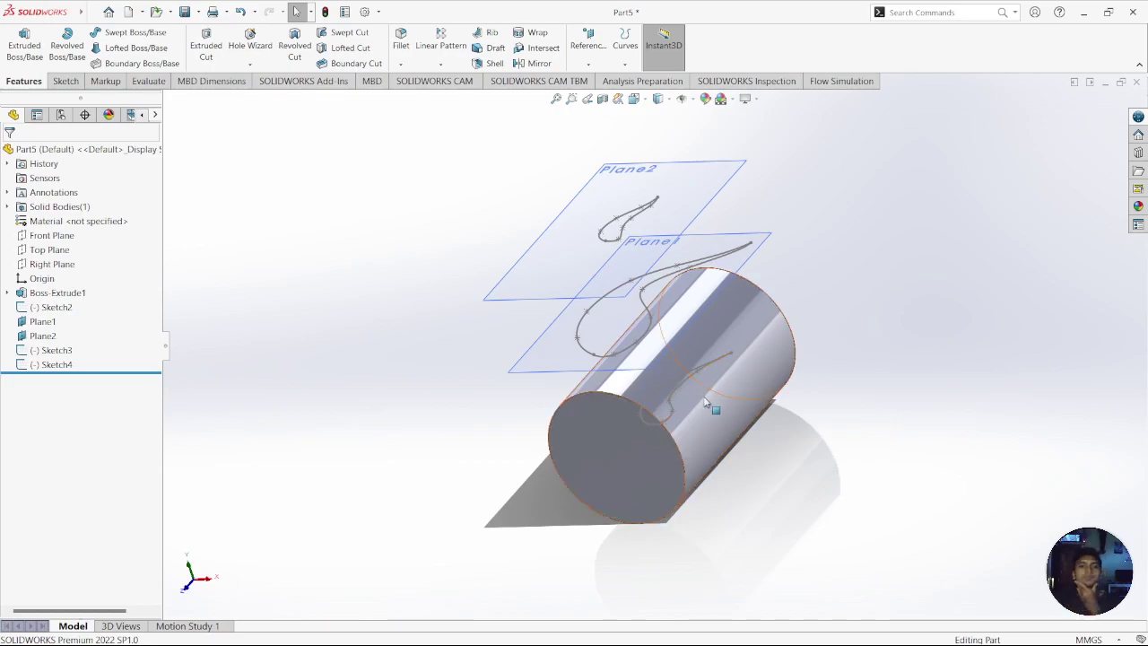
{"action": "left_click", "coordinate": [68, 45]}
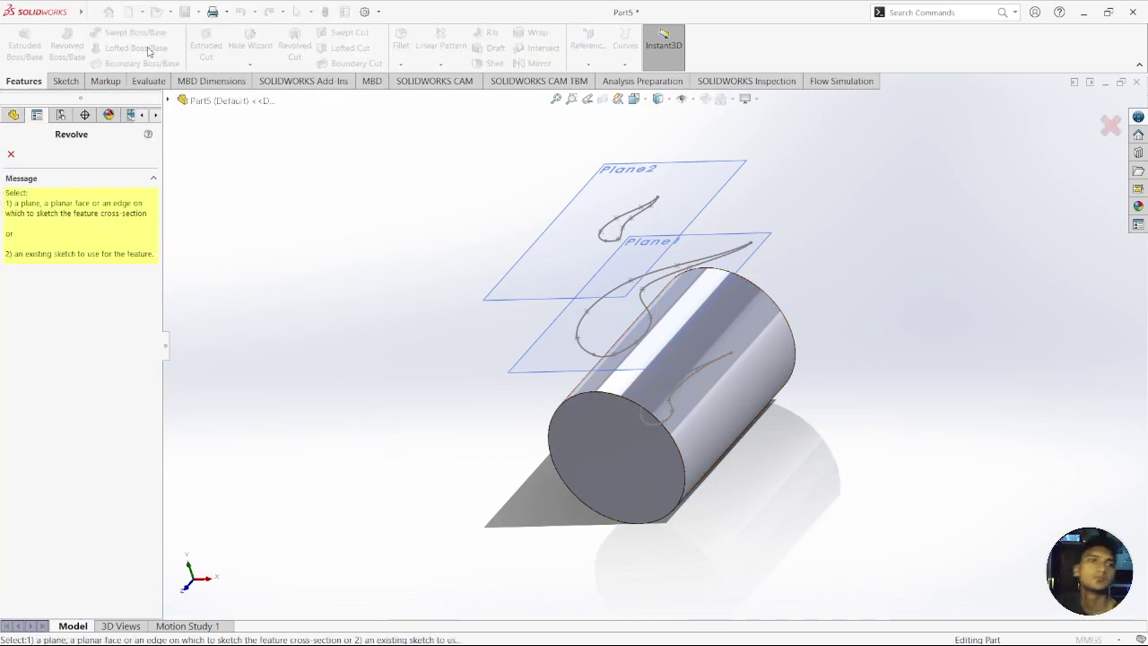
{"action": "left_click", "coordinate": [10, 153]}
{"action": "left_click", "coordinate": [130, 48]}
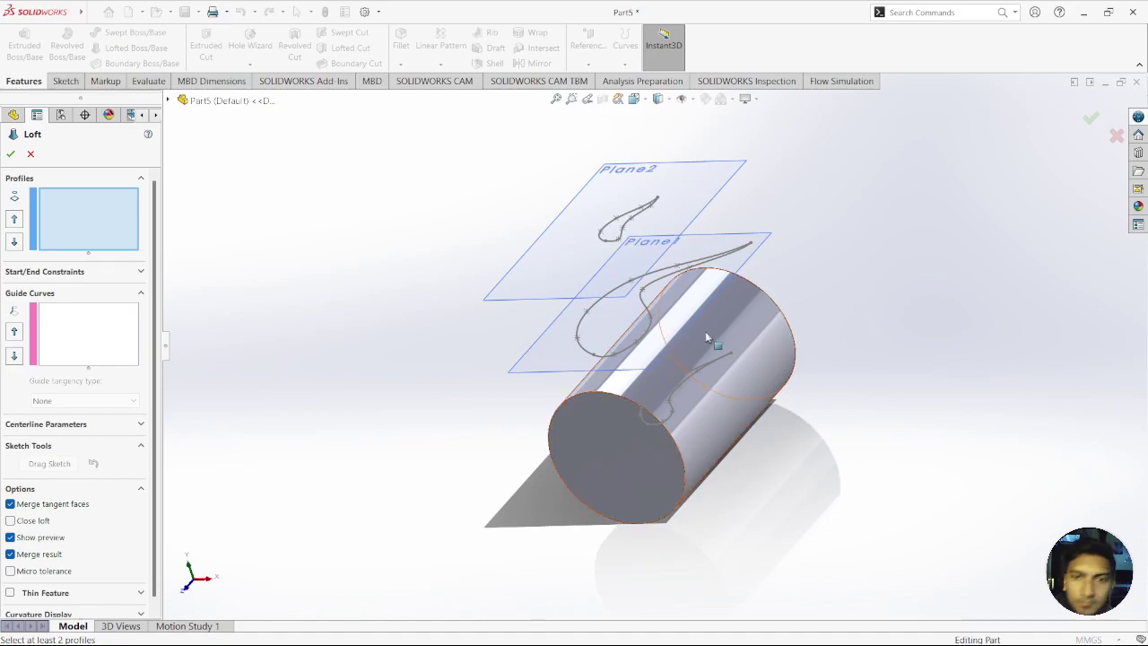
{"action": "left_click", "coordinate": [626, 238]}
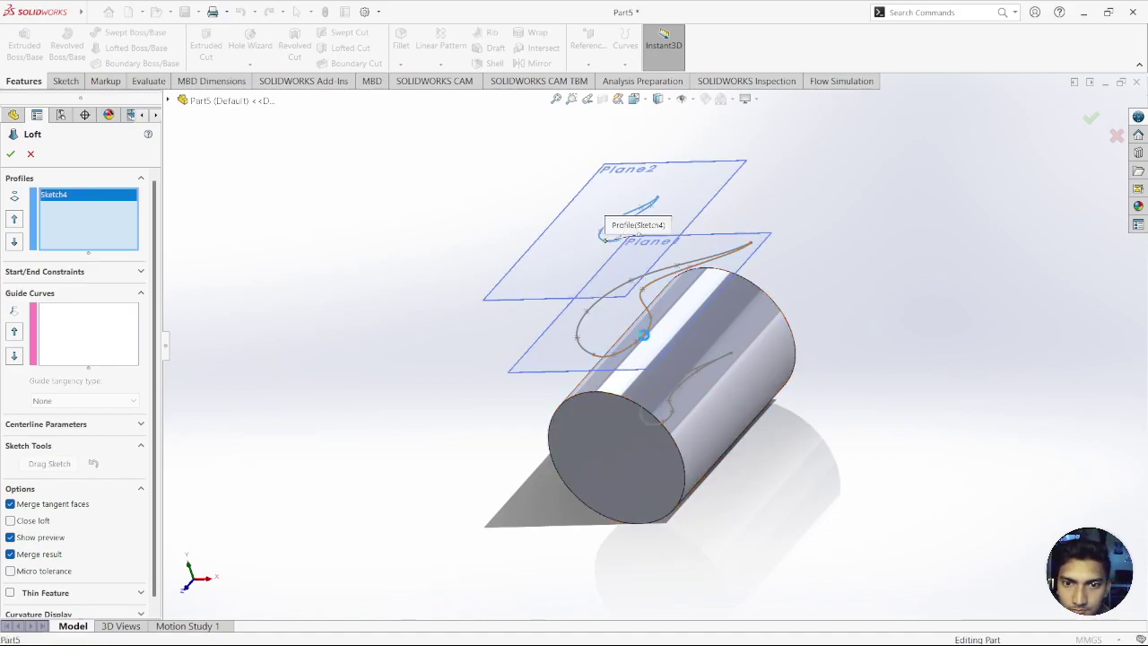
{"action": "left_click", "coordinate": [643, 335]}
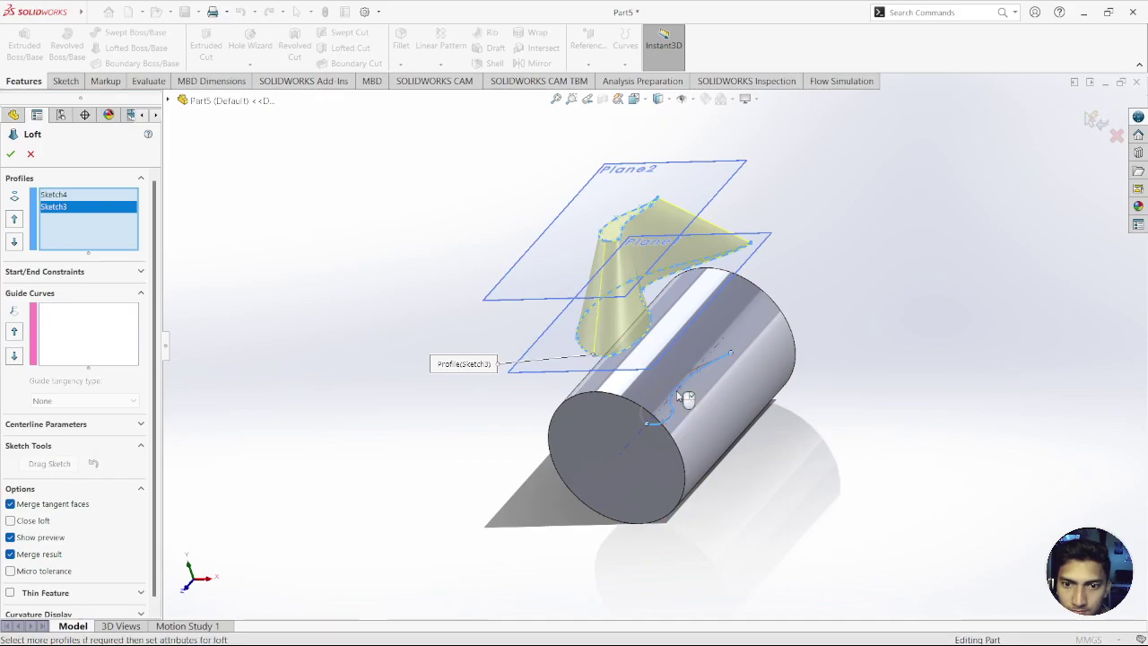
{"action": "left_click", "coordinate": [673, 394]}
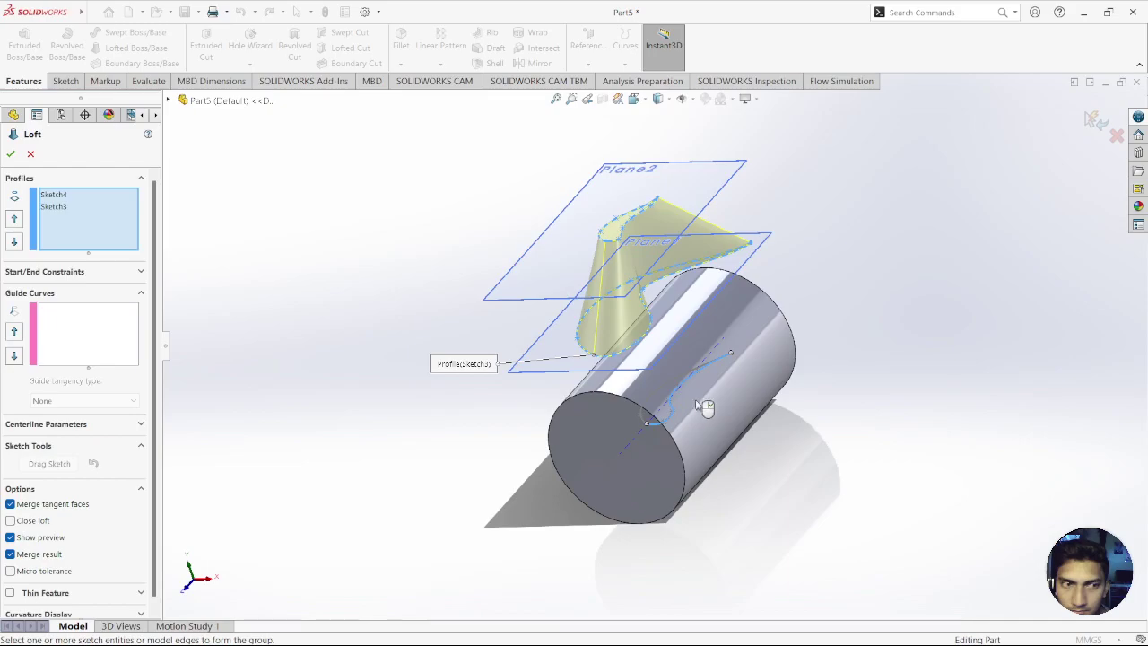
{"action": "key", "text": "Escape"}
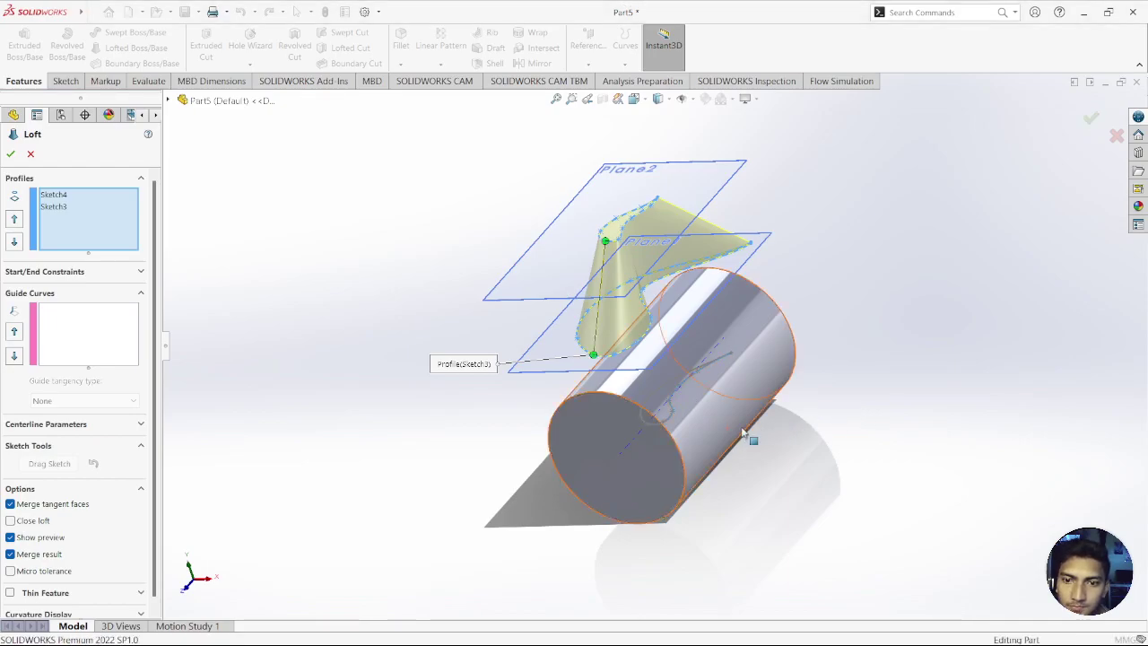
{"action": "left_click", "coordinate": [30, 153]}
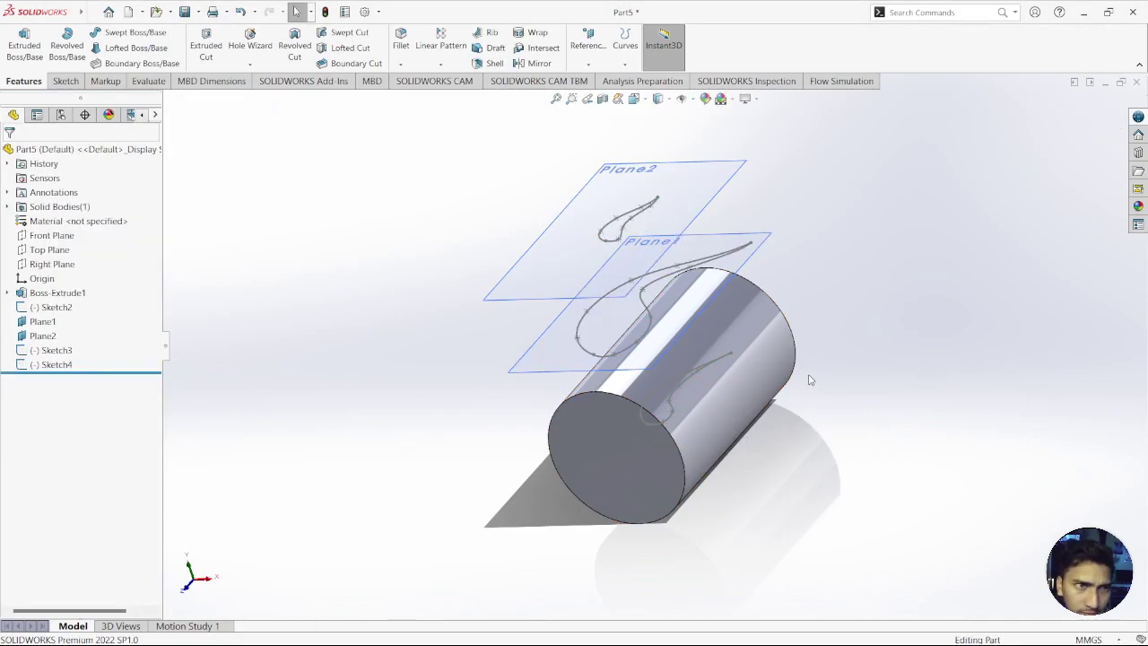
Step: Edit Sketch2 and delete its existing blade curve
{"action": "left_click", "coordinate": [52, 307]}
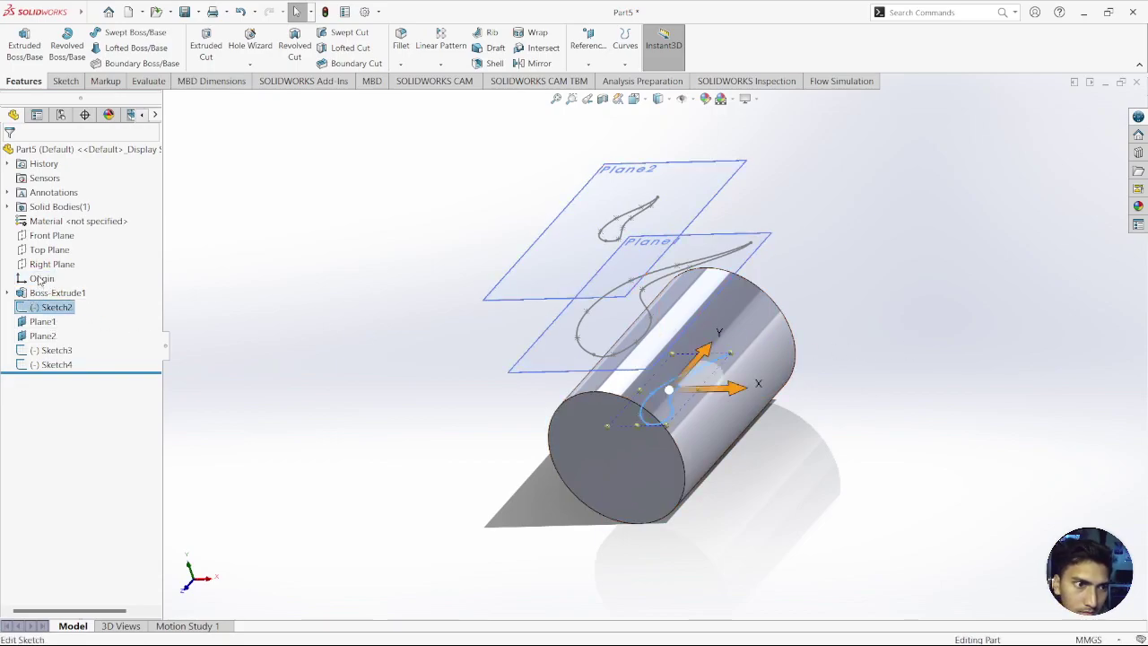
{"action": "left_click", "coordinate": [39, 280]}
{"action": "scroll", "coordinate": [731, 287], "scroll_direction": "down", "scroll_amount": 3}
{"action": "scroll", "coordinate": [681, 215], "scroll_direction": "down", "scroll_amount": 2}
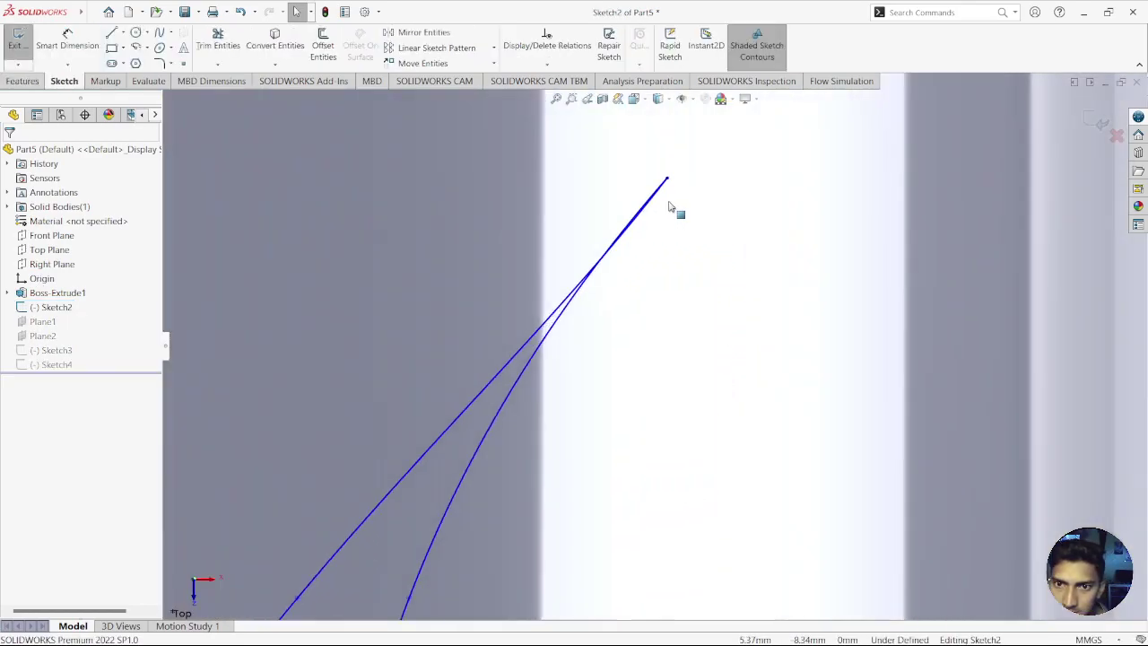
{"action": "scroll", "coordinate": [673, 210], "scroll_direction": "down", "scroll_amount": 2}
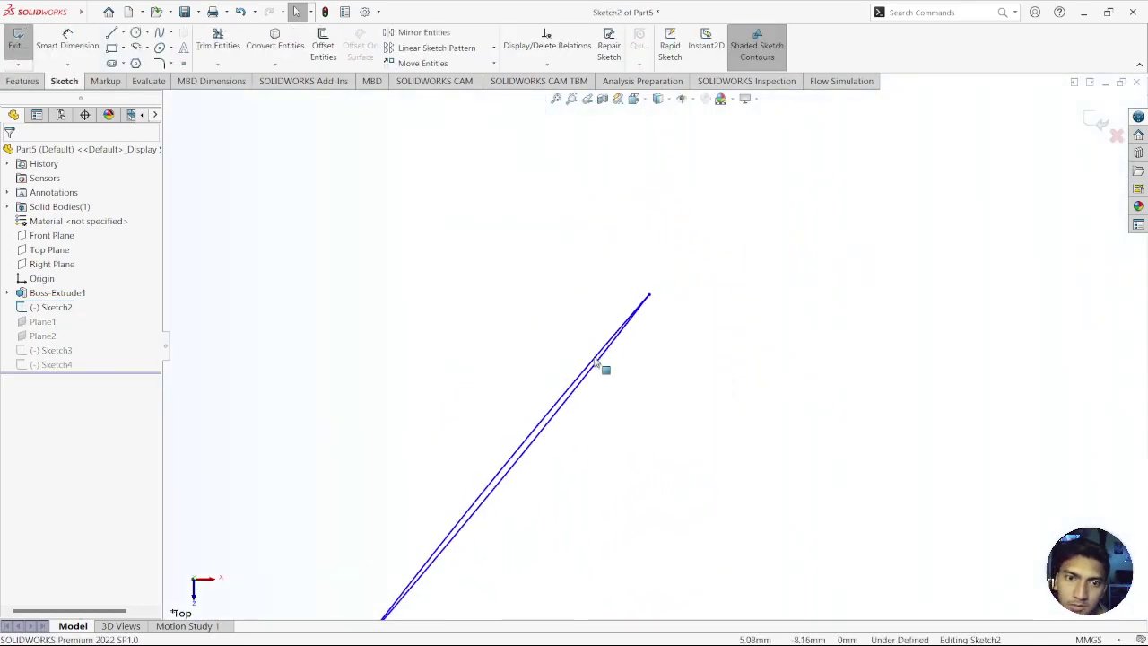
{"action": "scroll", "coordinate": [617, 413], "scroll_direction": "up", "scroll_amount": 3}
{"action": "left_click", "coordinate": [569, 470]}
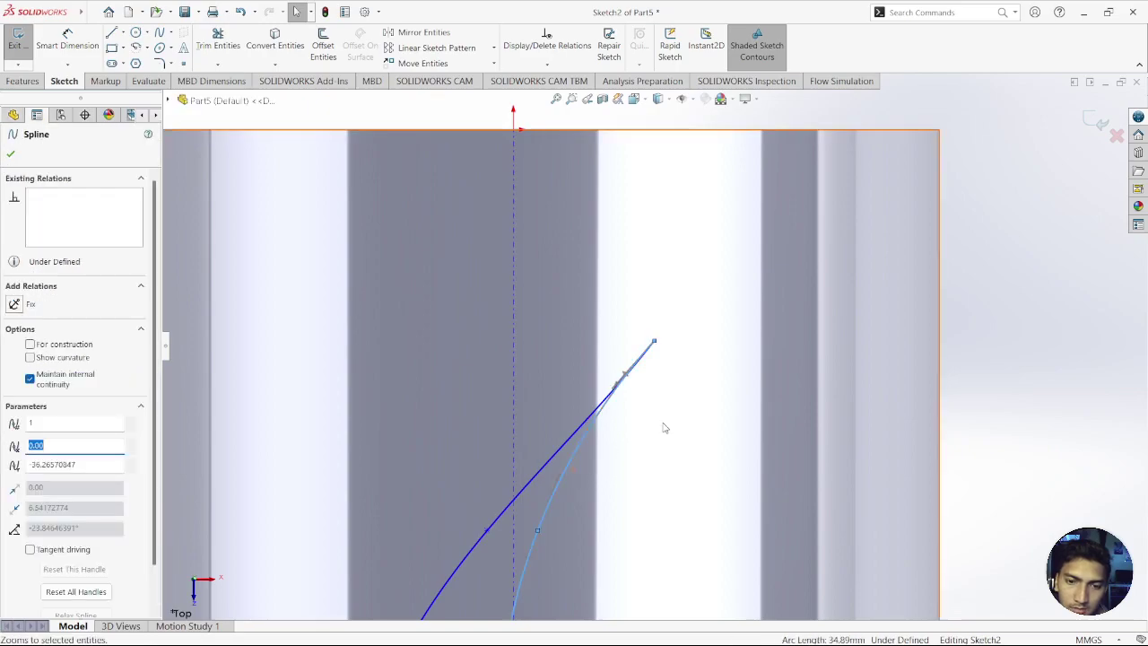
{"action": "key", "text": "Delete"}
{"action": "scroll", "coordinate": [718, 457], "scroll_direction": "down", "scroll_amount": 3}
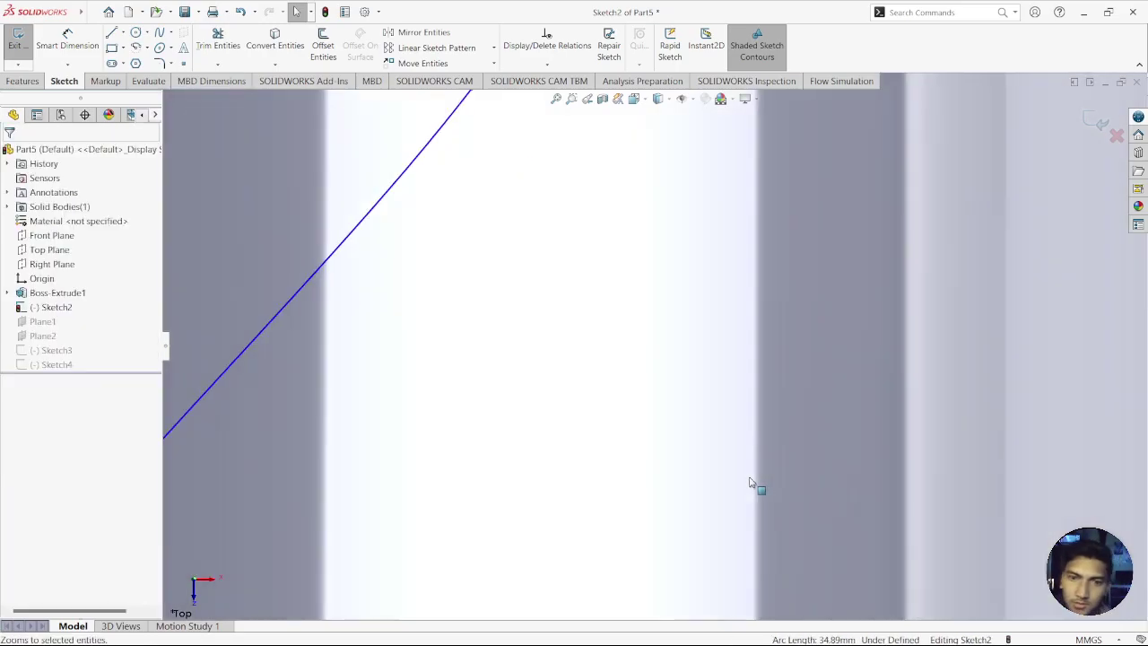
{"action": "scroll", "coordinate": [732, 468], "scroll_direction": "up", "scroll_amount": 3}
{"action": "scroll", "coordinate": [645, 418], "scroll_direction": "down", "scroll_amount": 2}
{"action": "scroll", "coordinate": [646, 418], "scroll_direction": "down", "scroll_amount": 1}
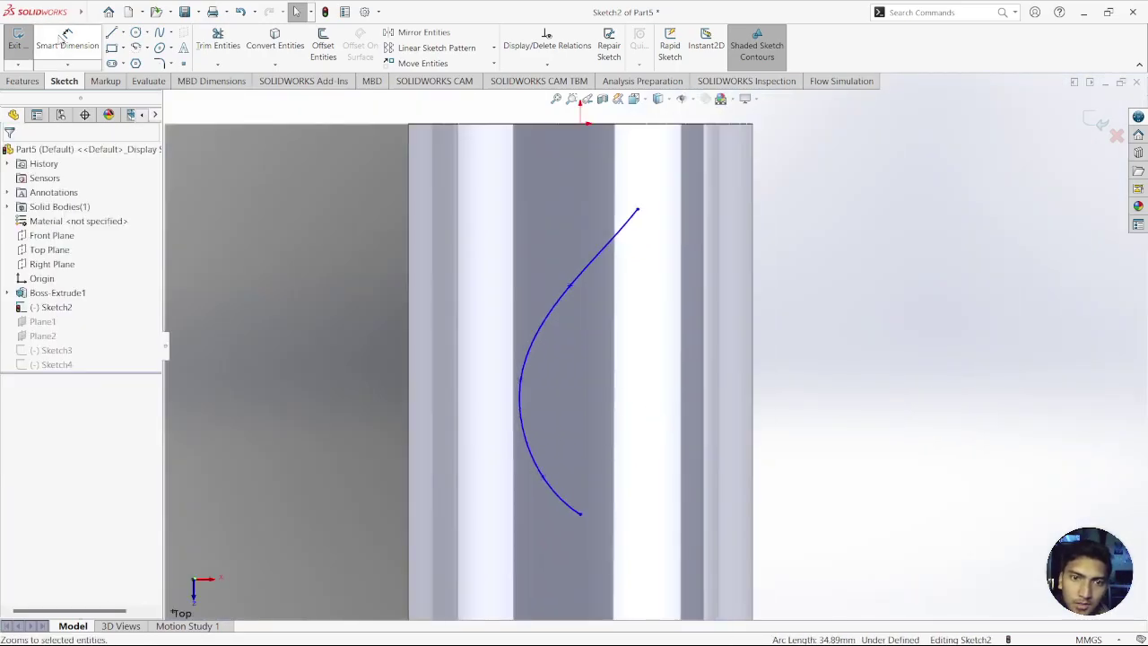
Step: Draw a new spline from the old curve's lower end up to its top endpoint, closing the teardrop
{"action": "left_click", "coordinate": [160, 33]}
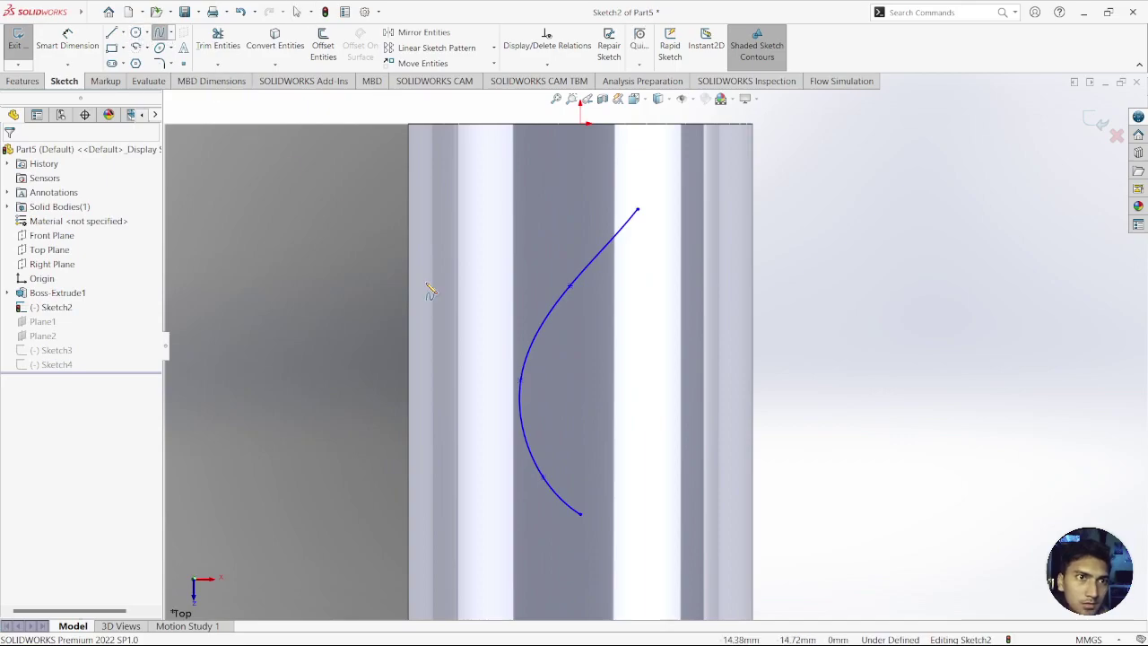
{"action": "left_click", "coordinate": [581, 517]}
{"action": "left_click", "coordinate": [612, 514]}
{"action": "left_click", "coordinate": [625, 477]}
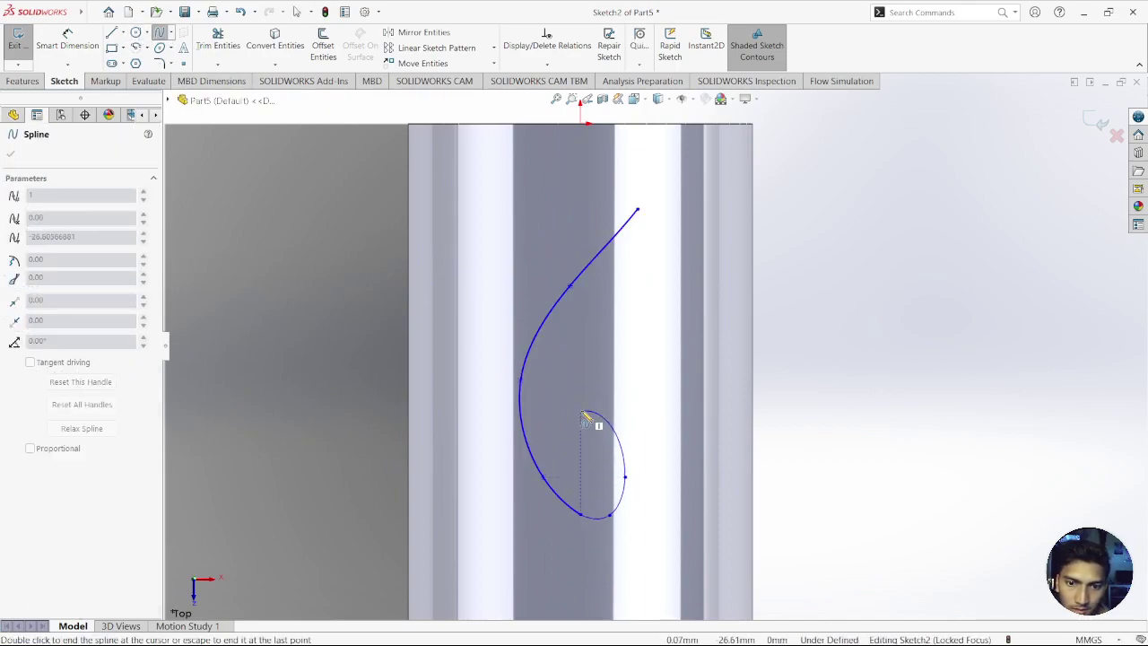
{"action": "left_click", "coordinate": [580, 410]}
{"action": "left_click", "coordinate": [575, 336]}
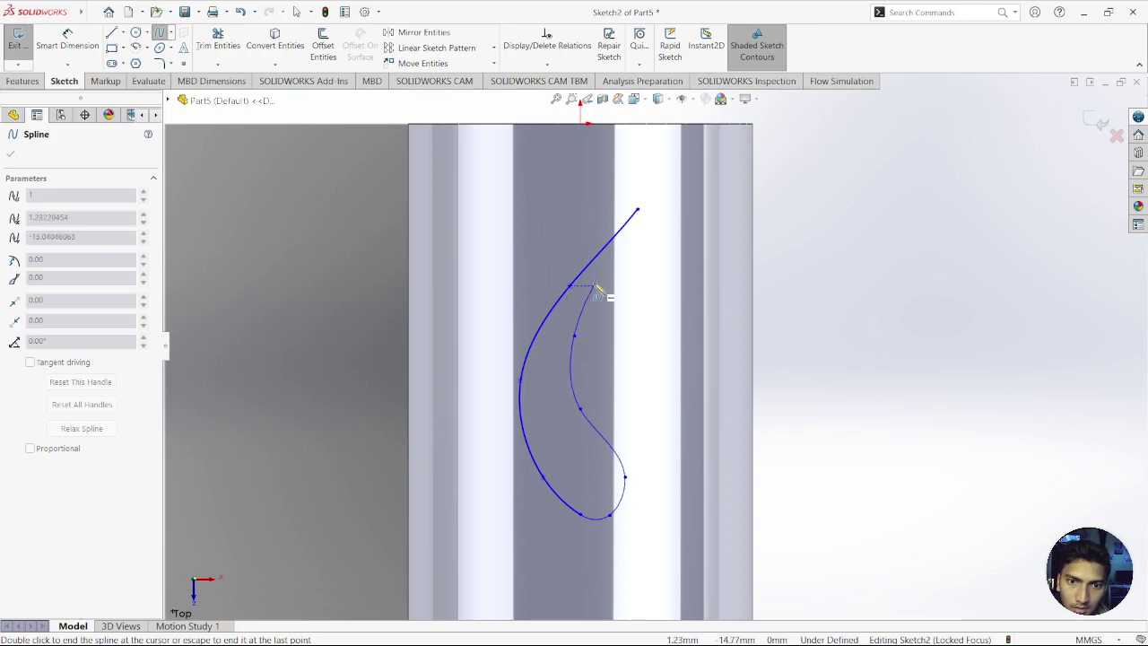
{"action": "left_click", "coordinate": [596, 287]}
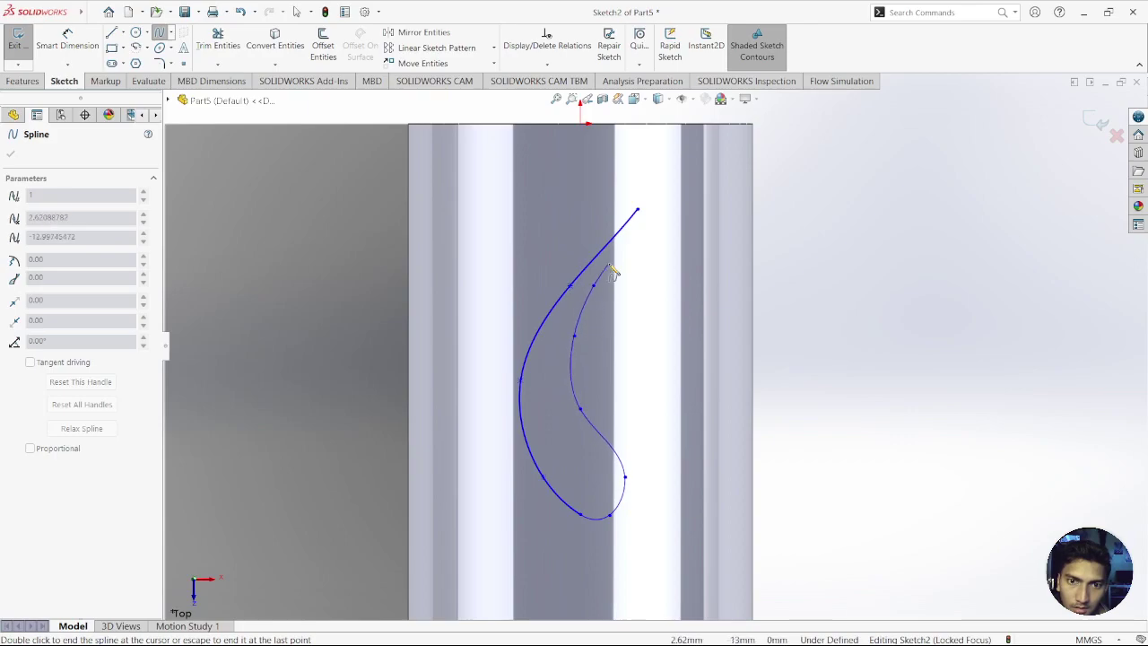
{"action": "double_click", "coordinate": [637, 214]}
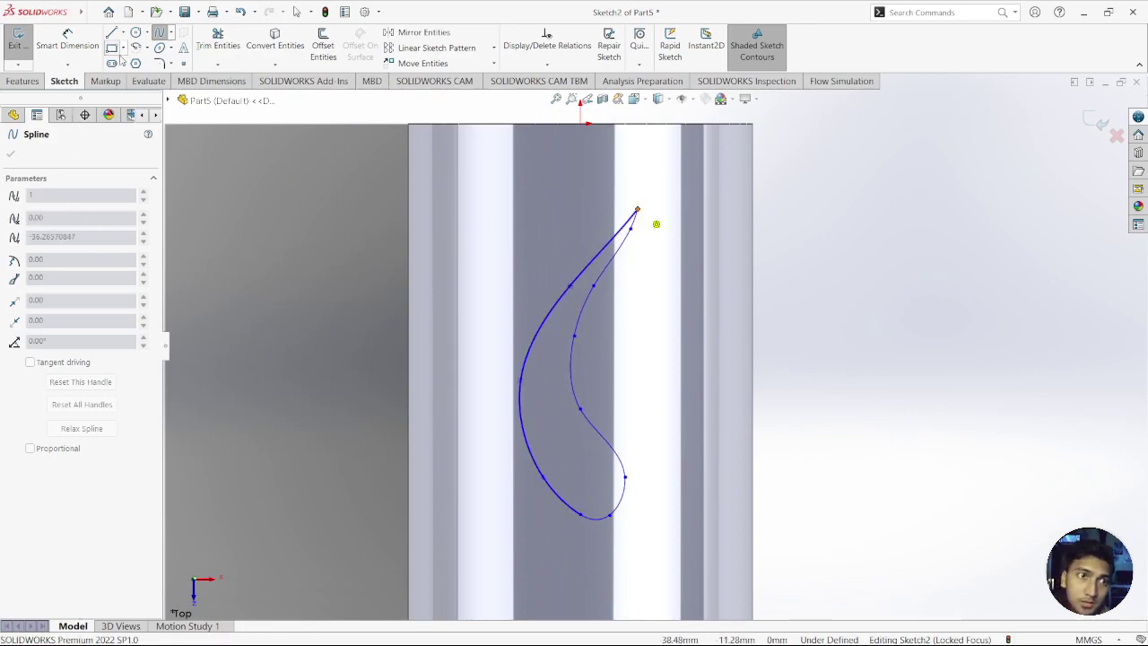
{"action": "left_click", "coordinate": [159, 33]}
Step: Exit the sketch and loft through Sketch4, Sketch3 and Sketch2 to create the twisted blade Loft1
{"action": "left_click", "coordinate": [1096, 123]}
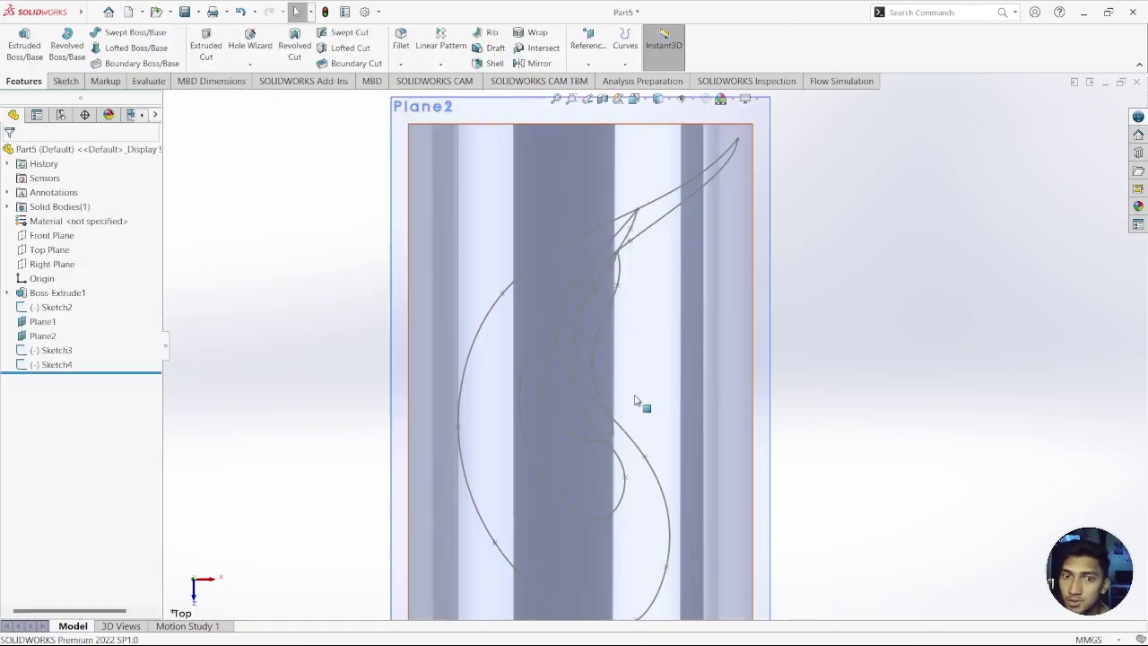
{"action": "scroll", "coordinate": [651, 441], "scroll_direction": "up", "scroll_amount": 2}
{"action": "scroll", "coordinate": [651, 440], "scroll_direction": "up", "scroll_amount": 1}
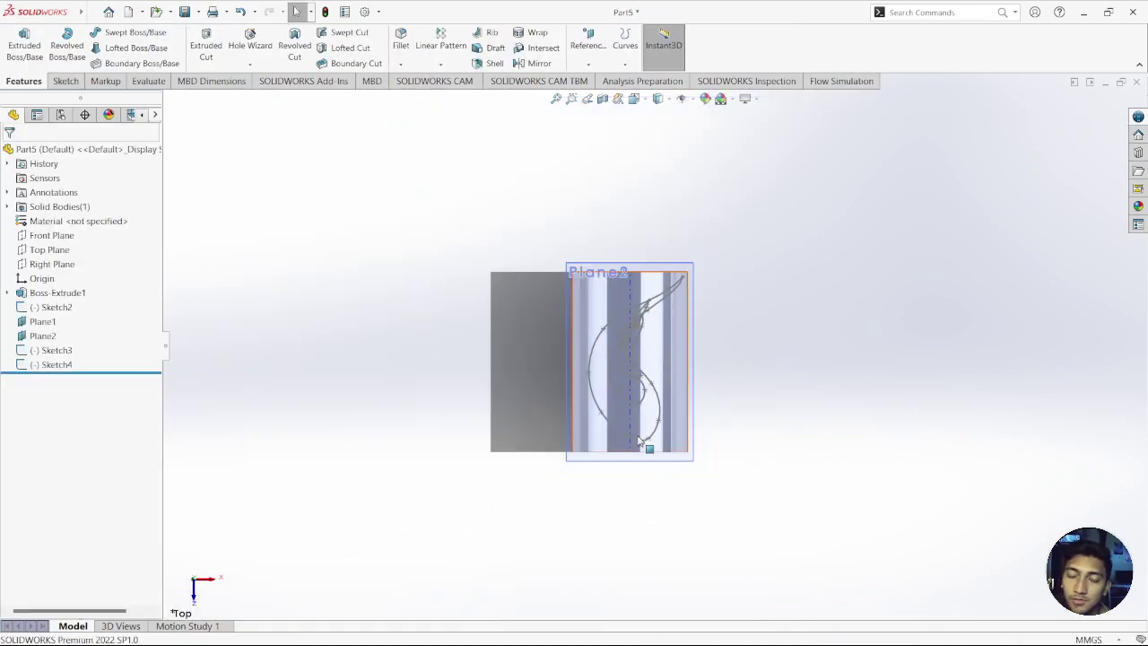
{"action": "middle_click_drag", "start_coordinate": [646, 490], "coordinate": [493, 372]}
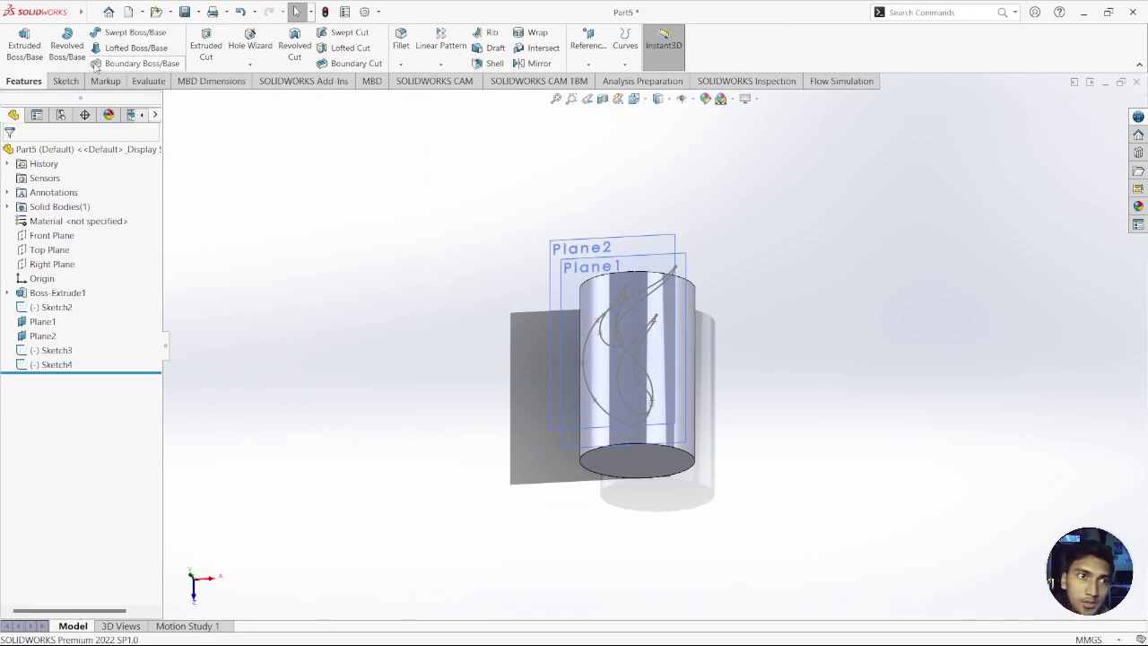
{"action": "left_click", "coordinate": [108, 48]}
{"action": "middle_click_drag", "start_coordinate": [688, 471], "coordinate": [554, 296]}
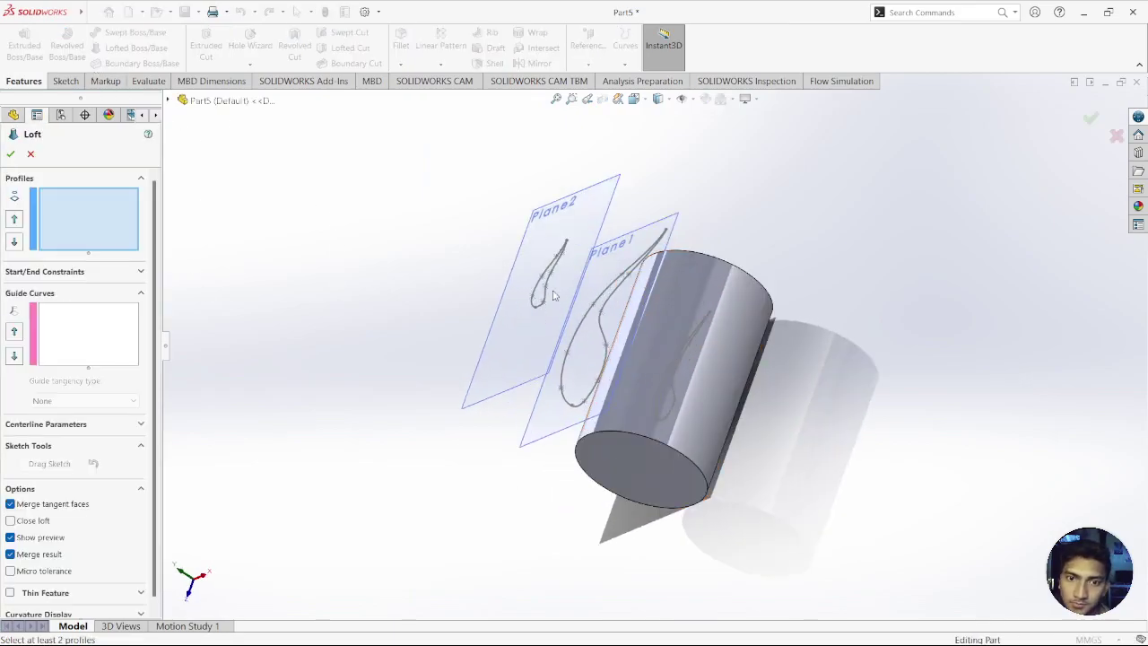
{"action": "left_click", "coordinate": [550, 298]}
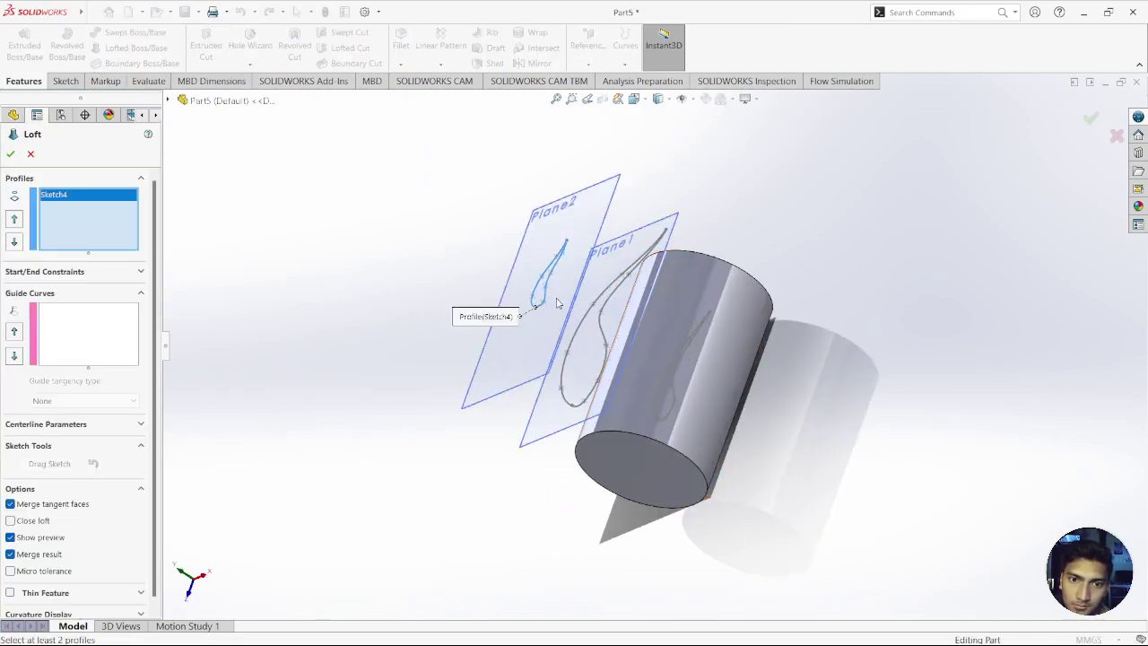
{"action": "left_click", "coordinate": [609, 377]}
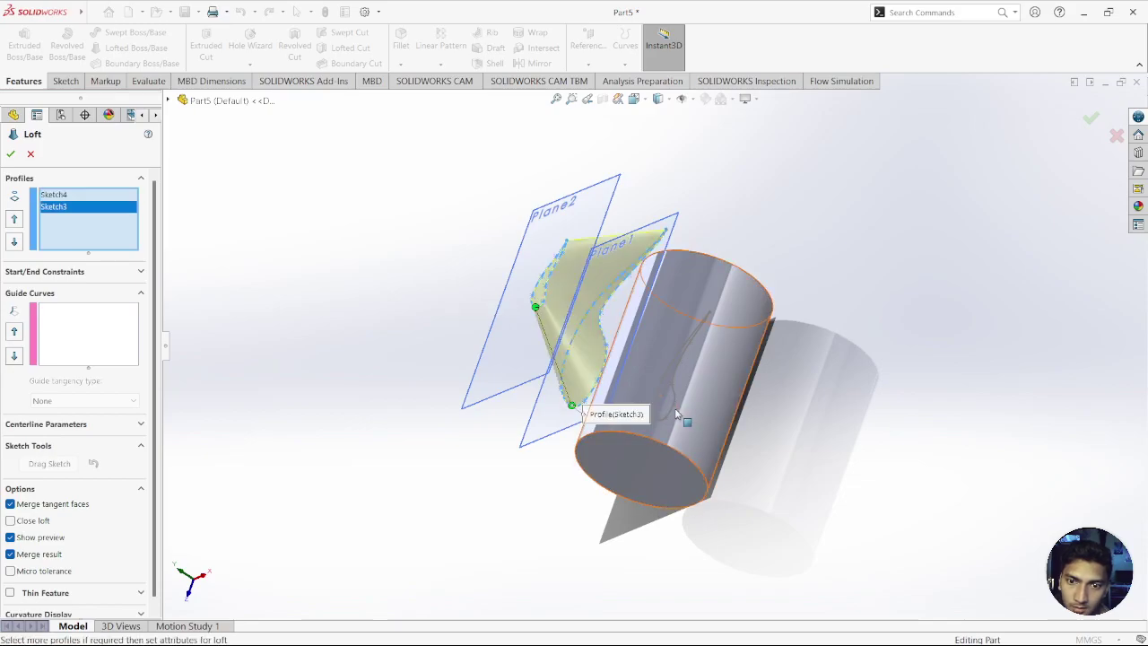
{"action": "left_click", "coordinate": [675, 413]}
{"action": "middle_click_drag", "start_coordinate": [684, 434], "coordinate": [800, 320]}
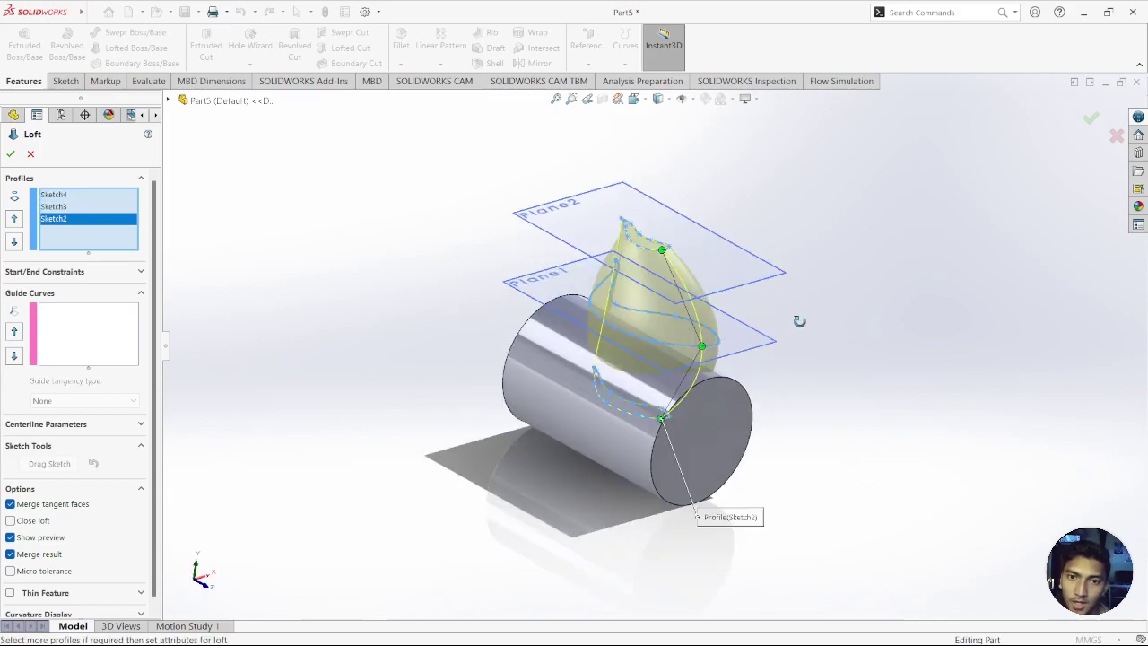
{"action": "left_click", "coordinate": [11, 154]}
{"action": "mouse_move", "coordinate": [682, 359]}
{"action": "middle_mouse_down"}
{"action": "mouse_move", "coordinate": [768, 315]}
{"action": "mouse_move", "coordinate": [604, 300]}
{"action": "mouse_move", "coordinate": [700, 359]}
{"action": "middle_mouse_up"}
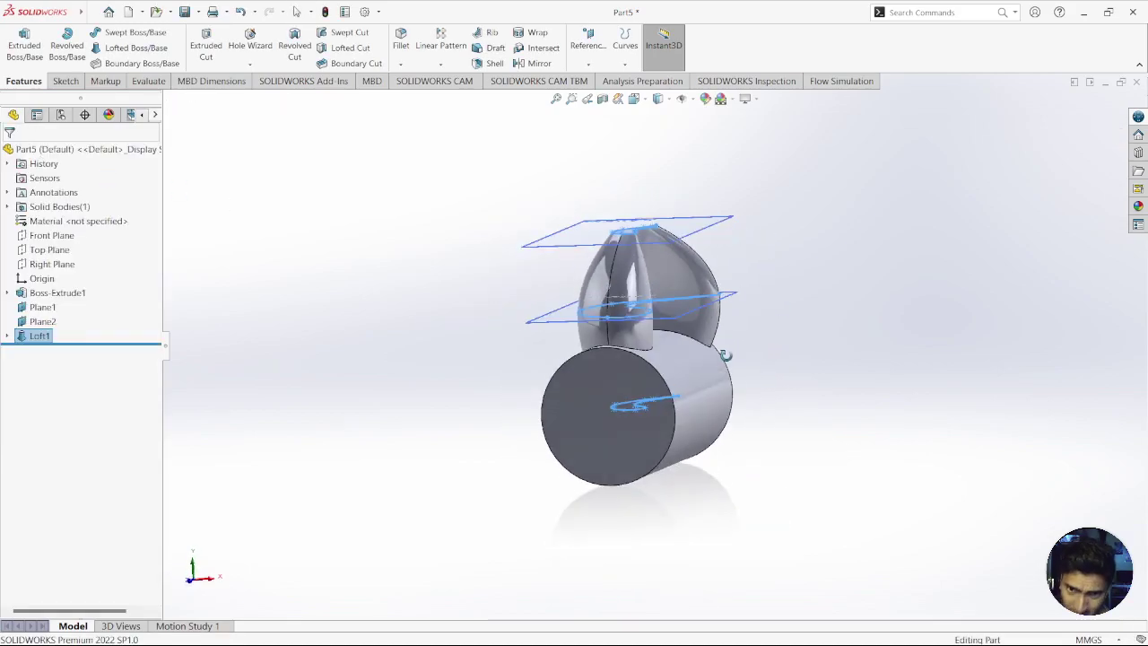
Step: Circular-pattern the blade six times over 360° around the cylinder's circular edge
{"action": "left_click", "coordinate": [440, 64]}
{"action": "left_click", "coordinate": [467, 93]}
{"action": "left_click", "coordinate": [617, 352]}
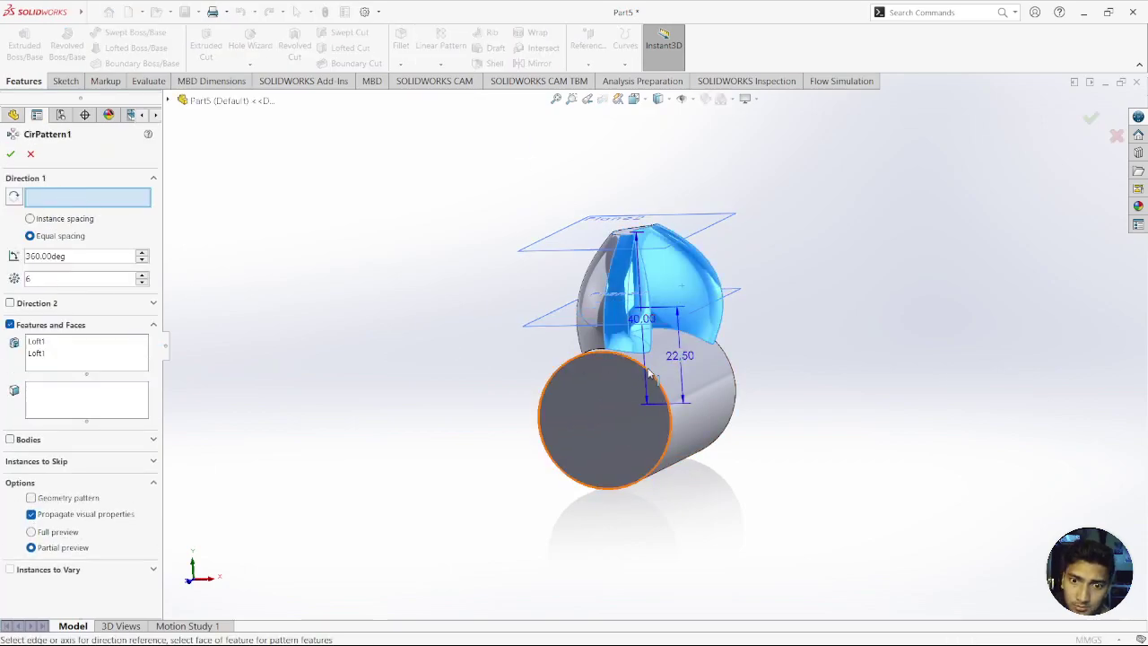
{"action": "left_click", "coordinate": [619, 439]}
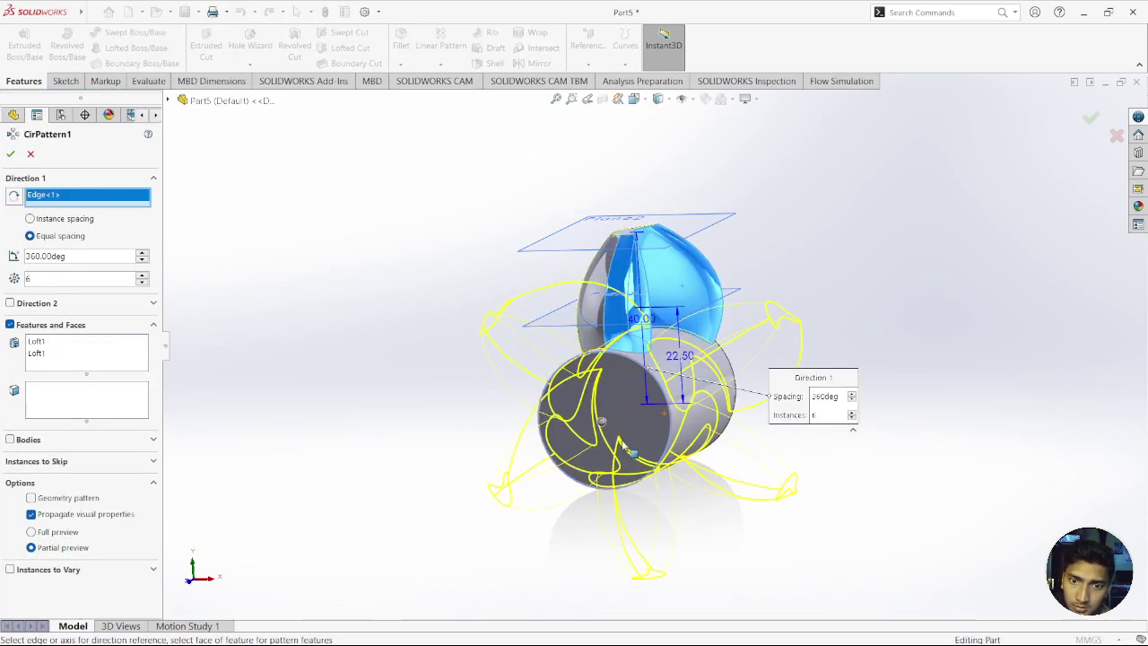
{"action": "left_click", "coordinate": [10, 154]}
{"action": "mouse_move", "coordinate": [1023, 329]}
{"action": "middle_mouse_down"}
{"action": "mouse_move", "coordinate": [987, 350]}
{"action": "mouse_move", "coordinate": [950, 323]}
{"action": "middle_mouse_up"}
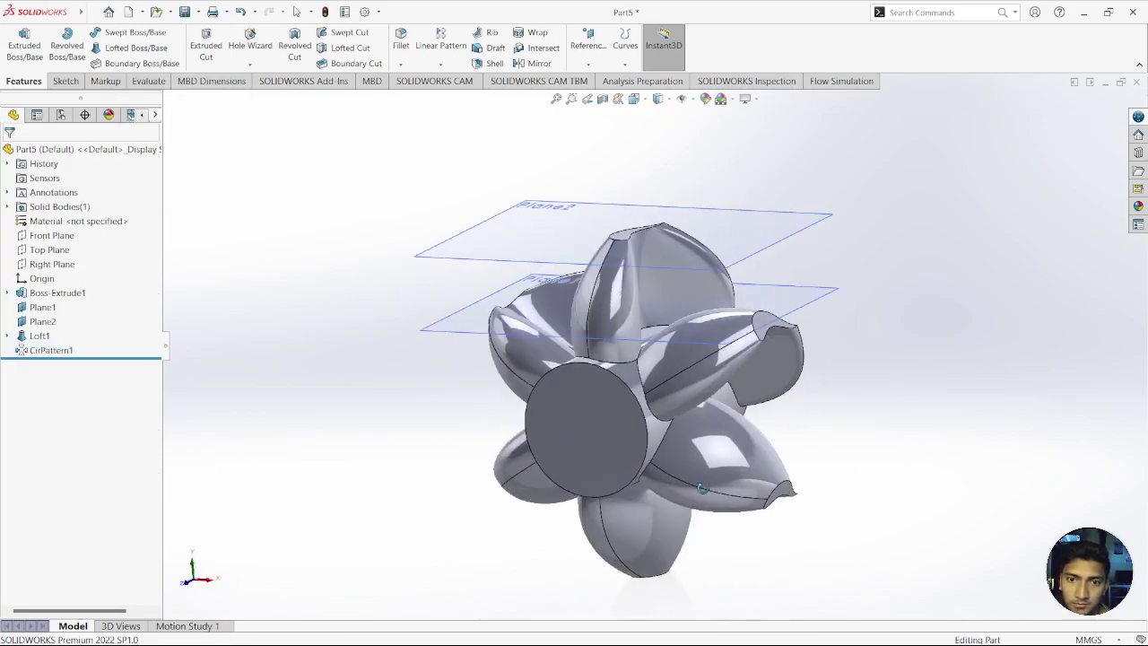
{"action": "left_click", "coordinate": [54, 264]}
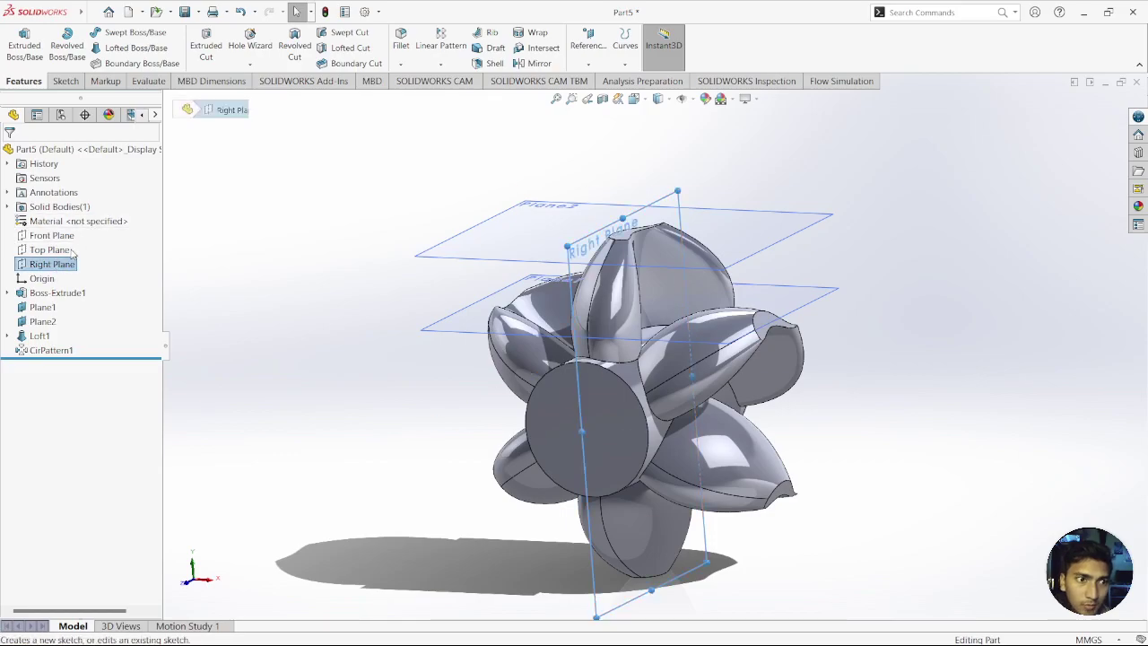
Step: Start a sketch on the Right Plane and draw a horizontal line dimensioned 20 mm
{"action": "left_click", "coordinate": [70, 254]}
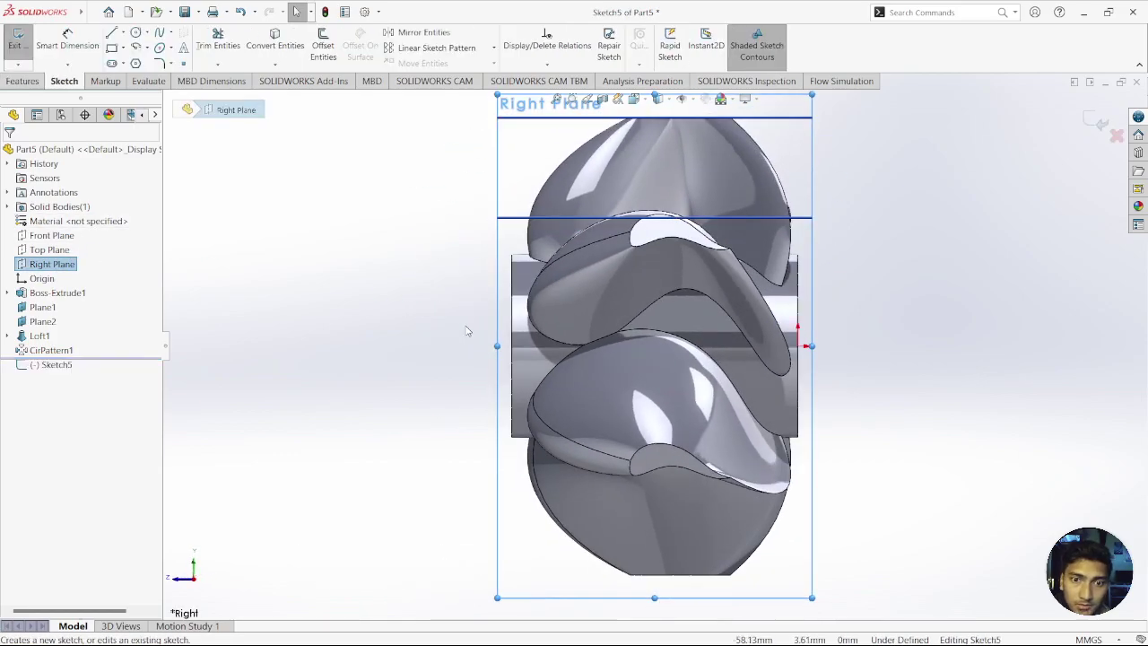
{"action": "left_click", "coordinate": [111, 33]}
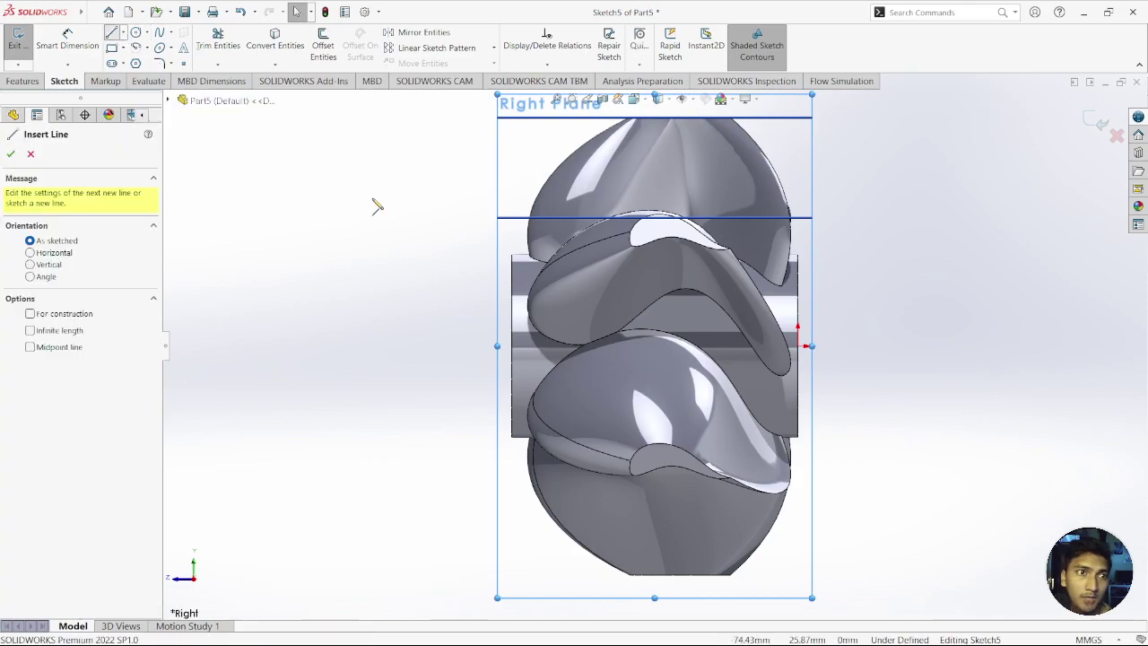
{"action": "left_click", "coordinate": [518, 346]}
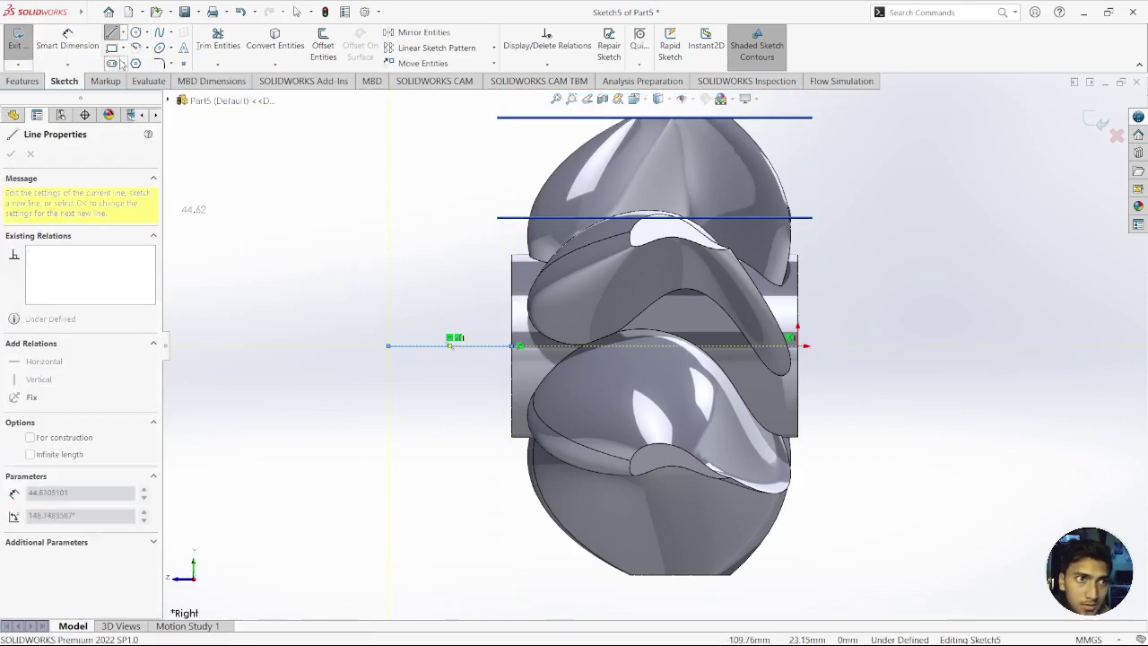
{"action": "left_click", "coordinate": [68, 43]}
{"action": "left_click", "coordinate": [438, 346]}
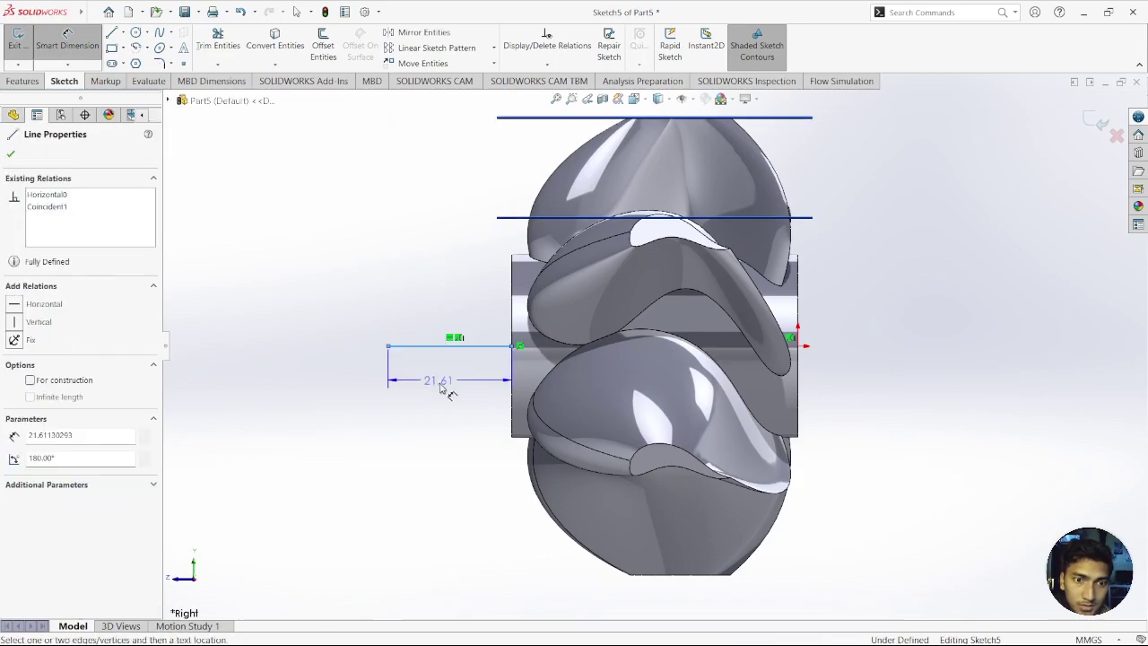
{"action": "left_click", "coordinate": [443, 387]}
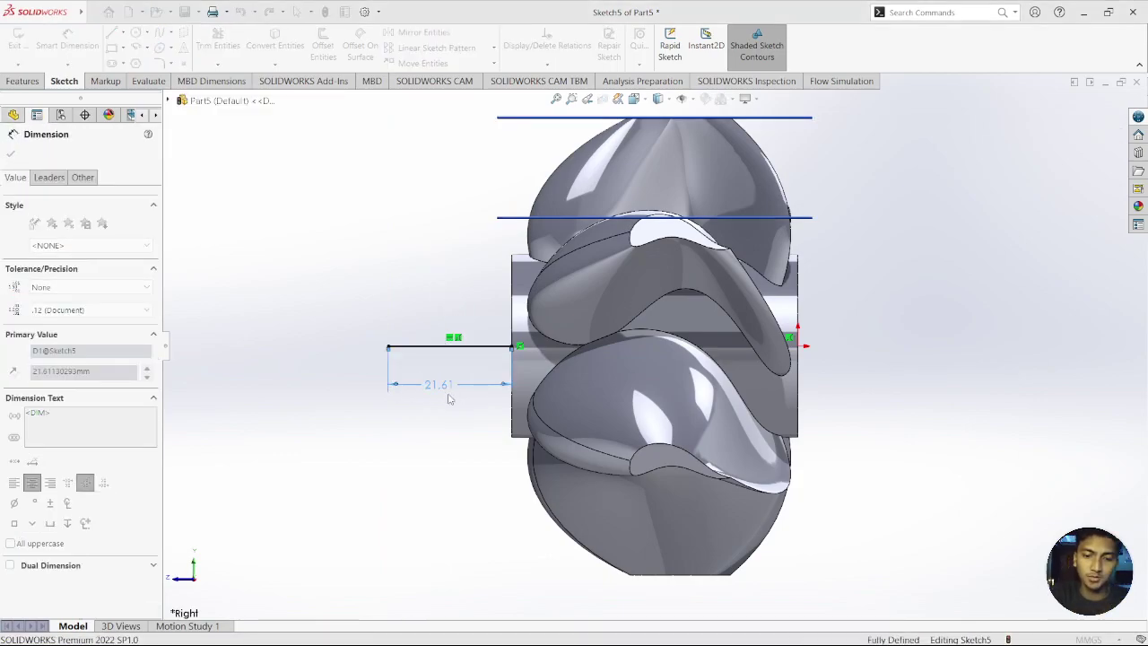
{"action": "key", "text": "Return"}
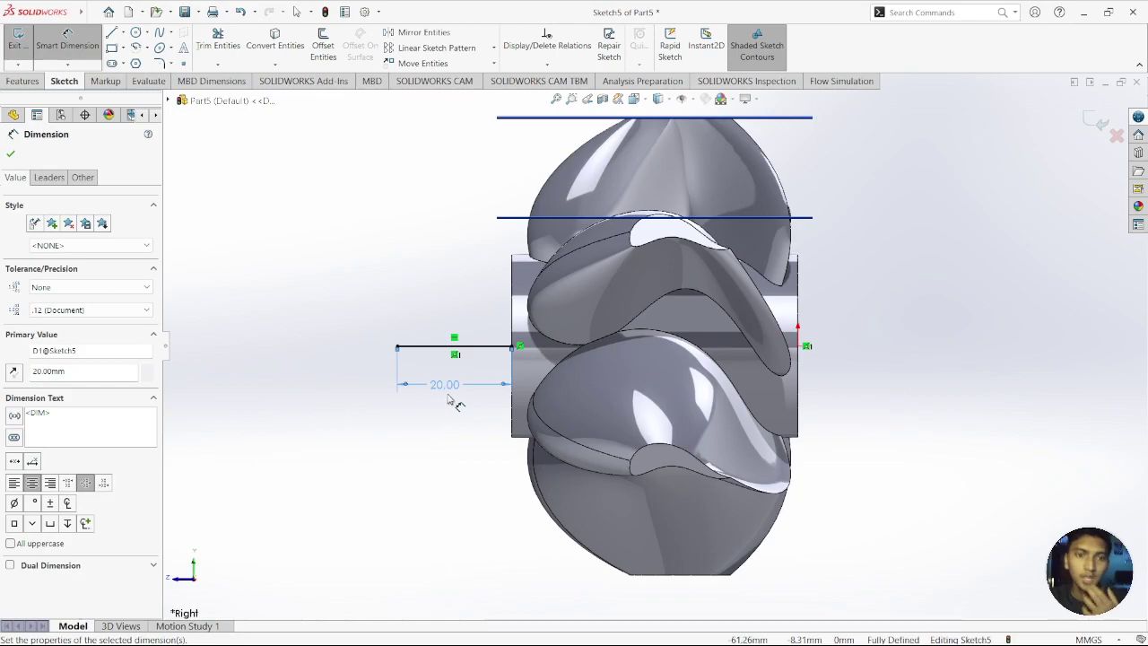
Step: Draw a vertical line up the cylinder's side and discard the stray short line
{"action": "left_click", "coordinate": [111, 32]}
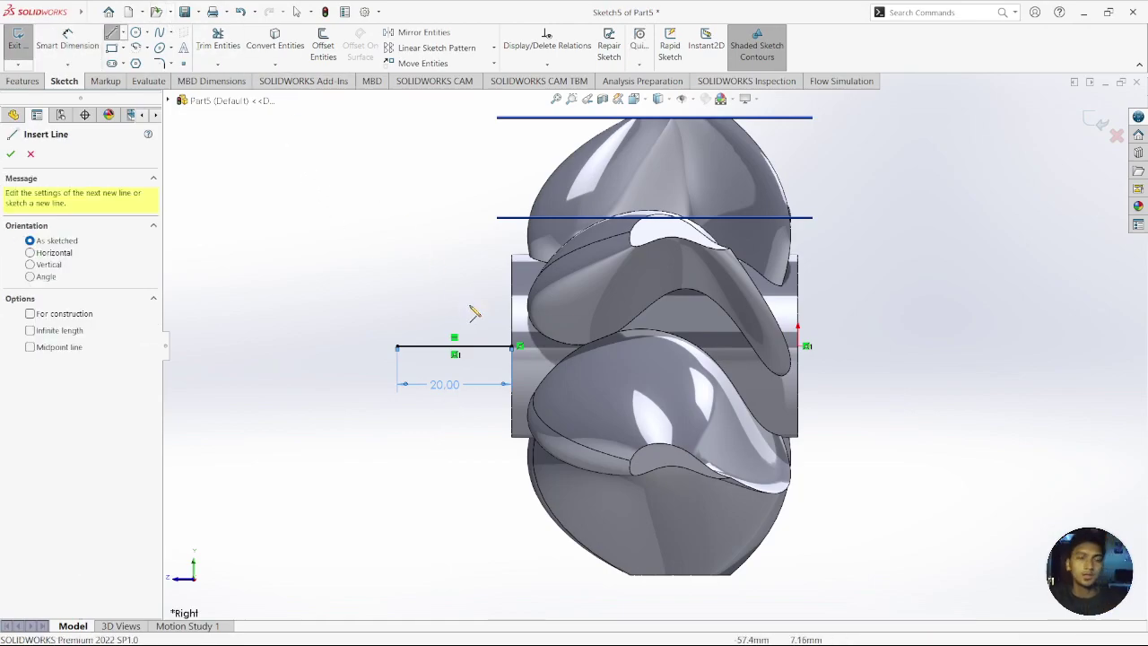
{"action": "left_click", "coordinate": [515, 345]}
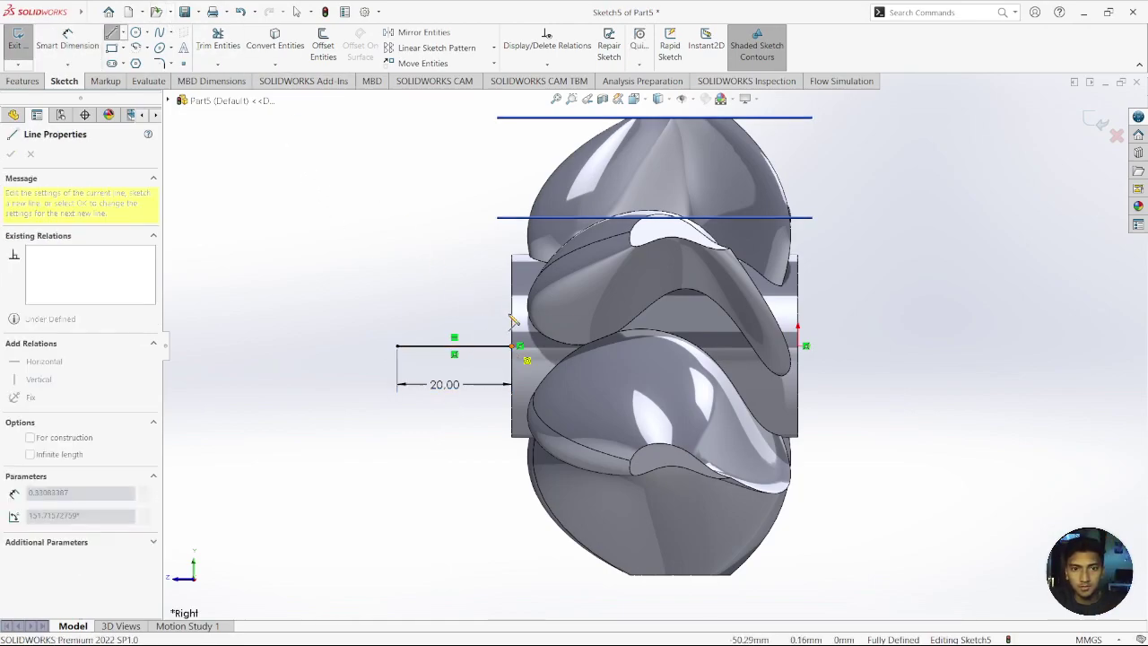
{"action": "left_click", "coordinate": [513, 256]}
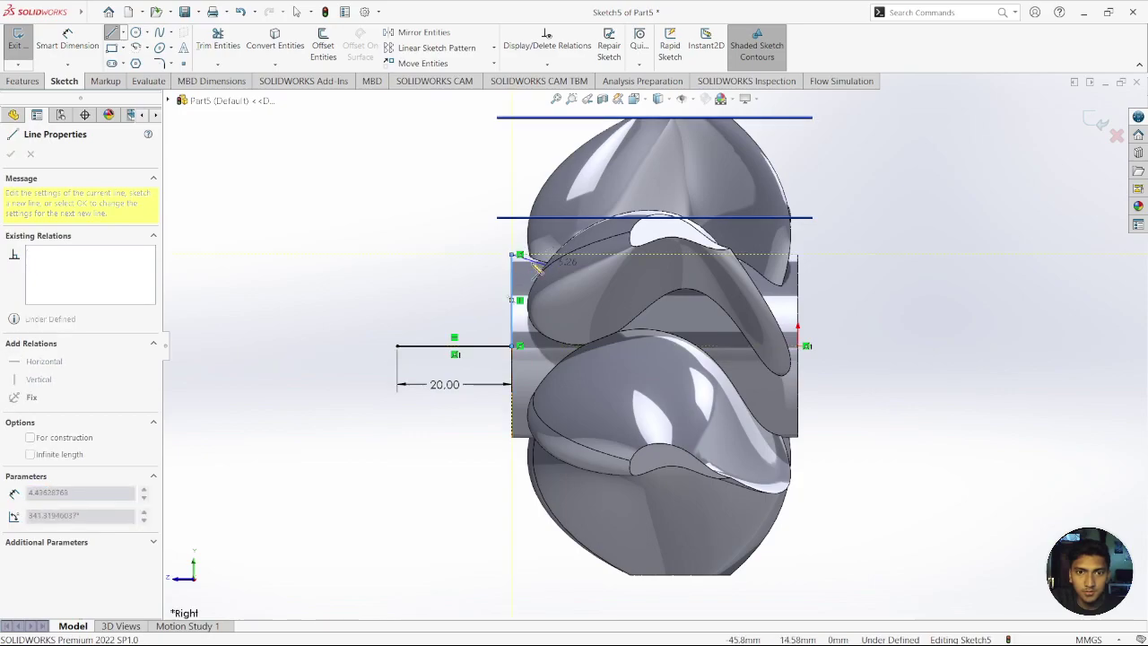
{"action": "scroll", "coordinate": [510, 267], "scroll_direction": "down", "scroll_amount": 2}
{"action": "scroll", "coordinate": [600, 271], "scroll_direction": "down", "scroll_amount": 3}
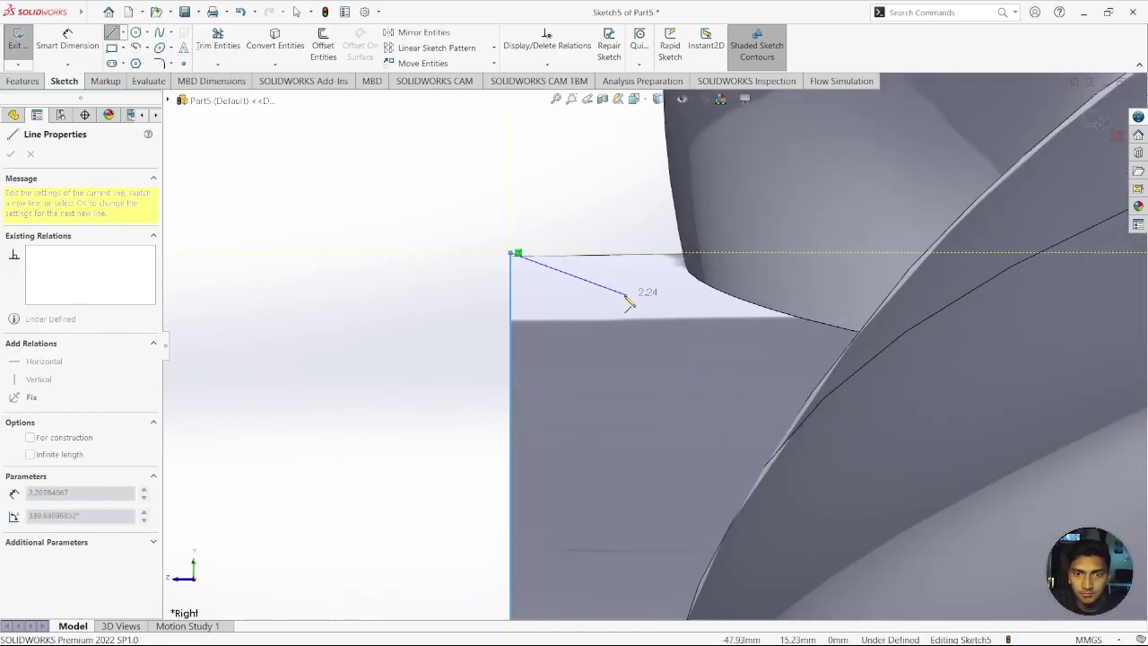
{"action": "scroll", "coordinate": [610, 286], "scroll_direction": "down", "scroll_amount": 2}
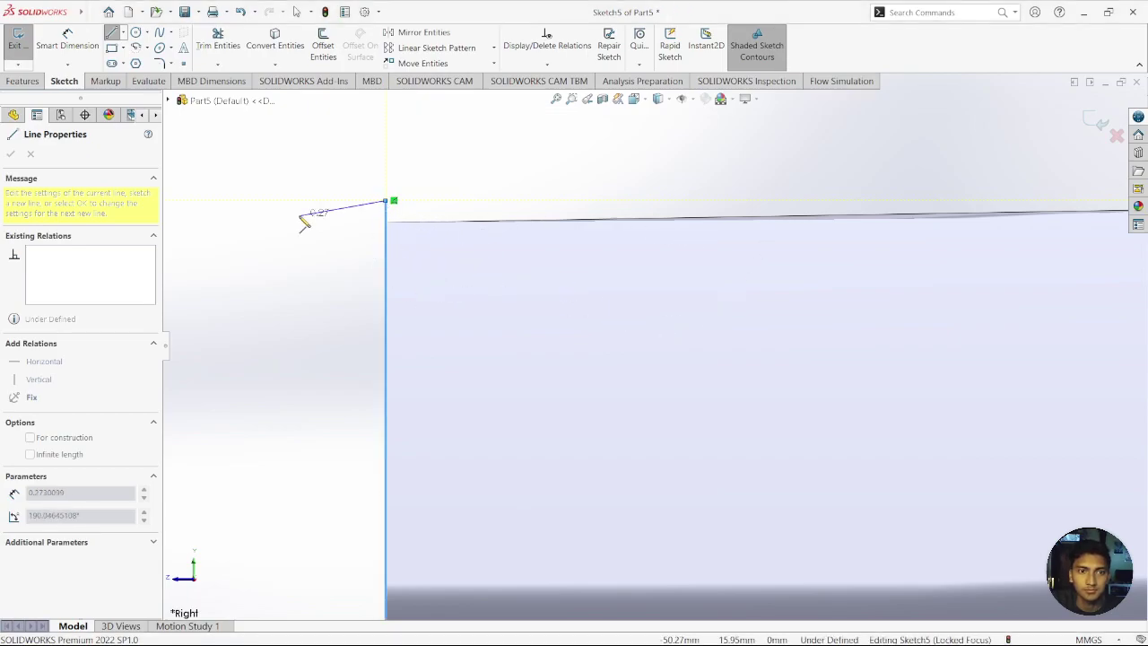
{"action": "left_click", "coordinate": [249, 187]}
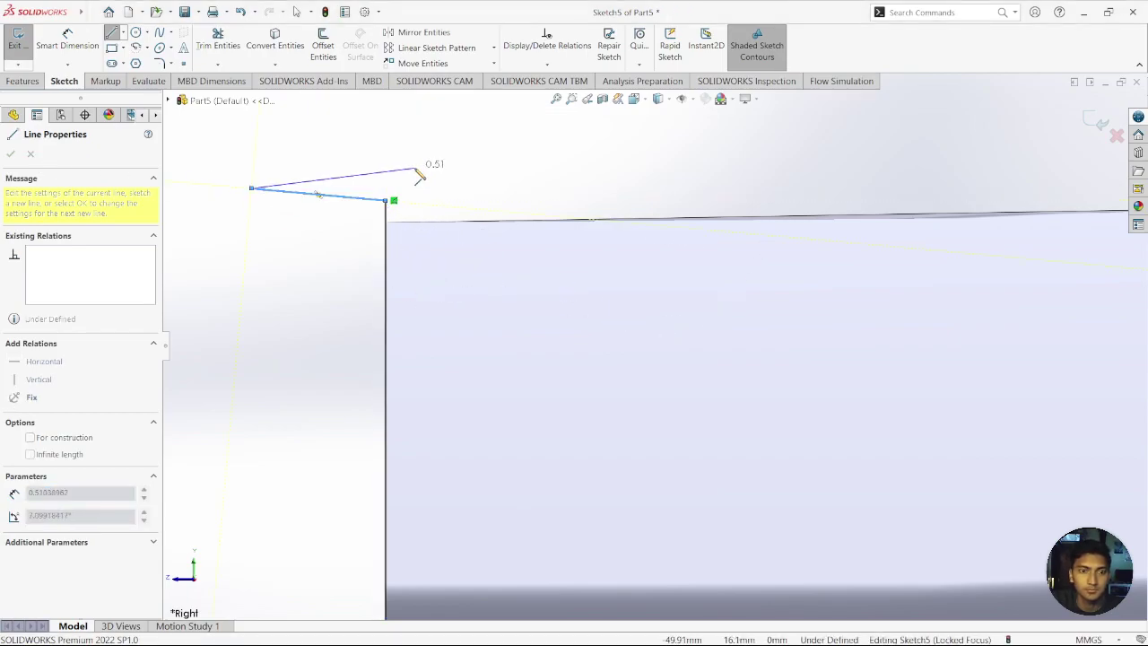
{"action": "key", "text": "Escape"}
{"action": "key", "text": "ctrl+z"}
{"action": "scroll", "coordinate": [398, 256], "scroll_direction": "up", "scroll_amount": 2}
{"action": "scroll", "coordinate": [579, 318], "scroll_direction": "up", "scroll_amount": 2}
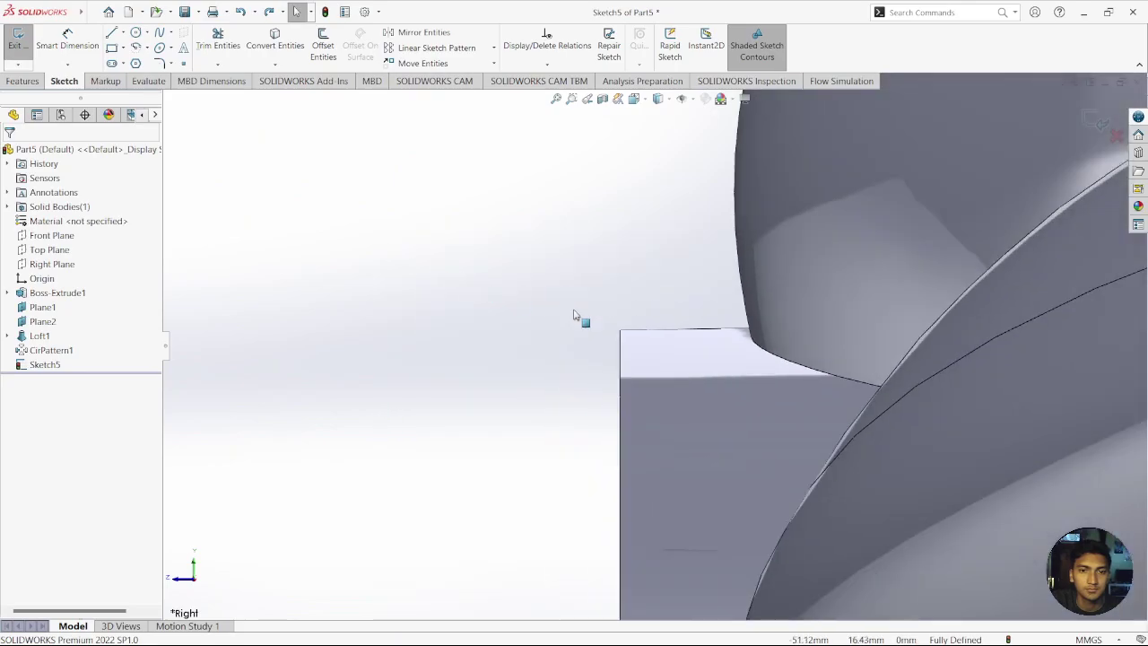
{"action": "scroll", "coordinate": [664, 389], "scroll_direction": "up", "scroll_amount": 2}
{"action": "scroll", "coordinate": [664, 389], "scroll_direction": "up", "scroll_amount": 2}
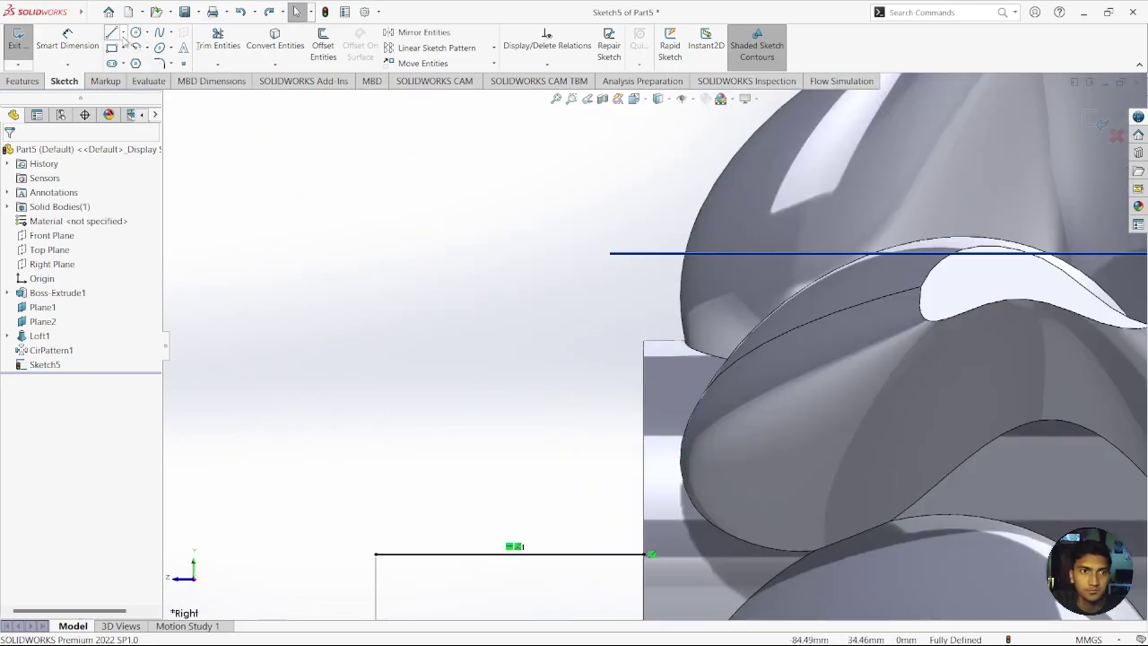
Step: Draw a 16 mm vertical line from the horizontal line's outer end up to the cylinder's top edge
{"action": "left_click", "coordinate": [111, 32]}
{"action": "left_click", "coordinate": [644, 554]}
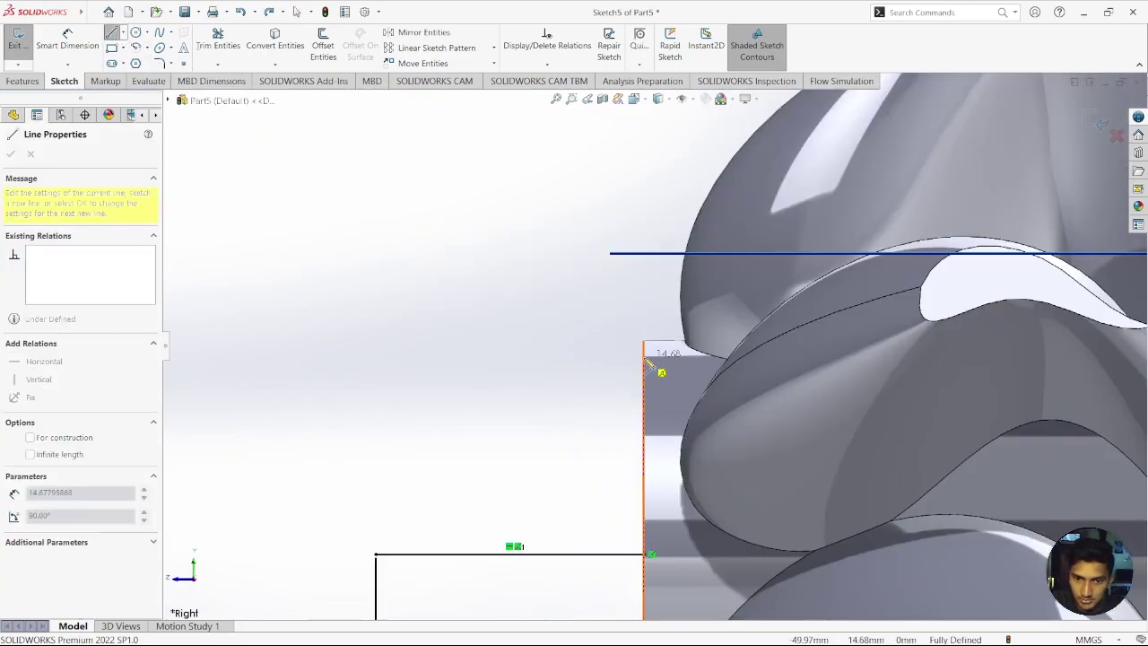
{"action": "left_click", "coordinate": [643, 343]}
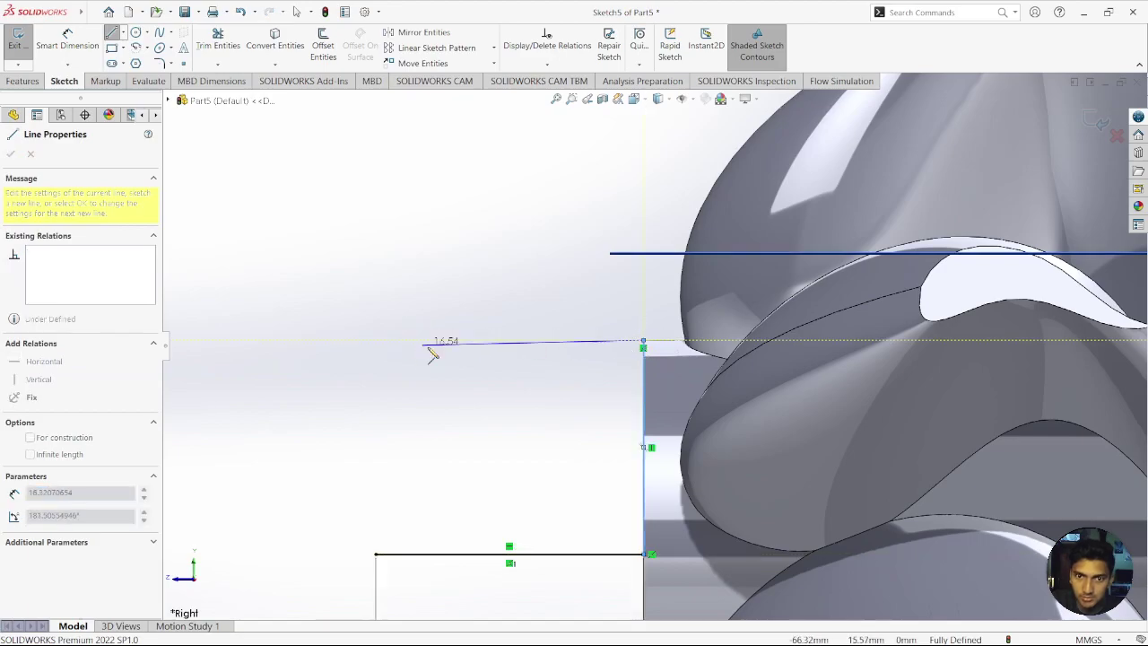
{"action": "left_click", "coordinate": [111, 32]}
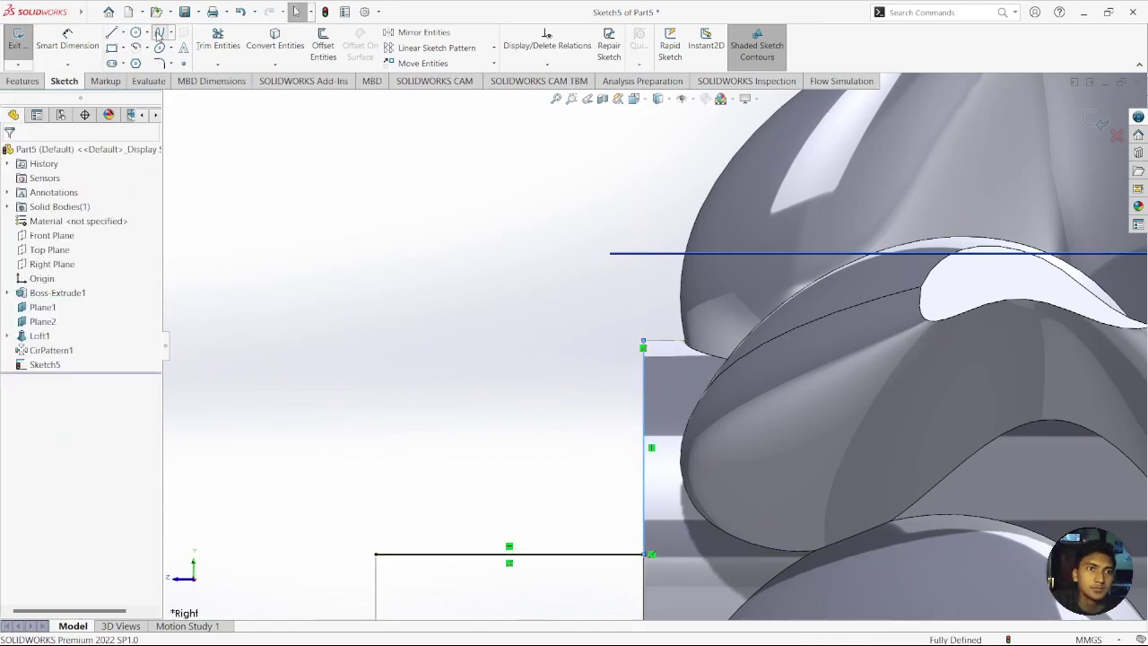
Step: Try a spline arc from the horizontal line's left end to the top corner, then cancel it
{"action": "left_click", "coordinate": [158, 34]}
{"action": "left_click", "coordinate": [376, 555]}
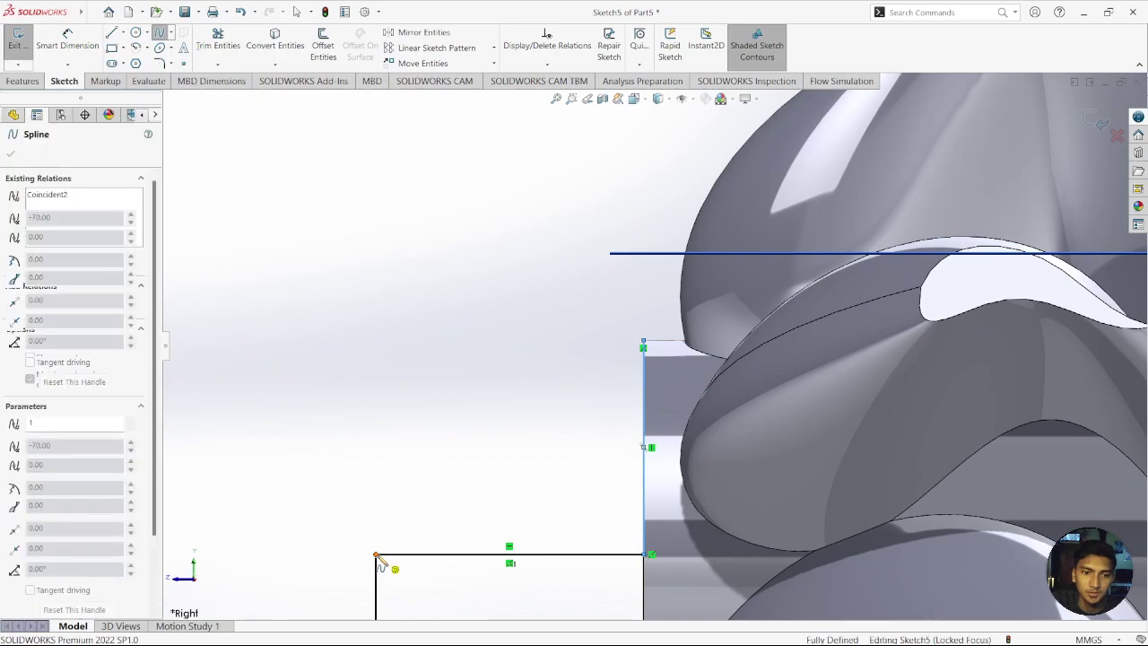
{"action": "left_click", "coordinate": [462, 439]}
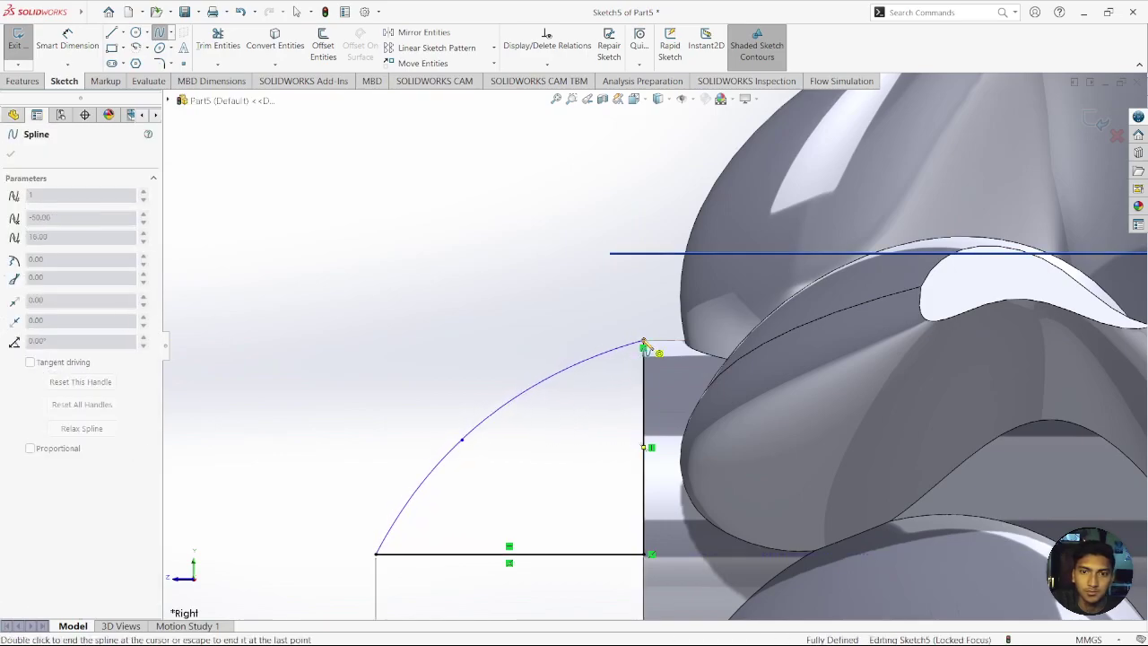
{"action": "left_click", "coordinate": [644, 348]}
{"action": "key", "text": "Escape"}
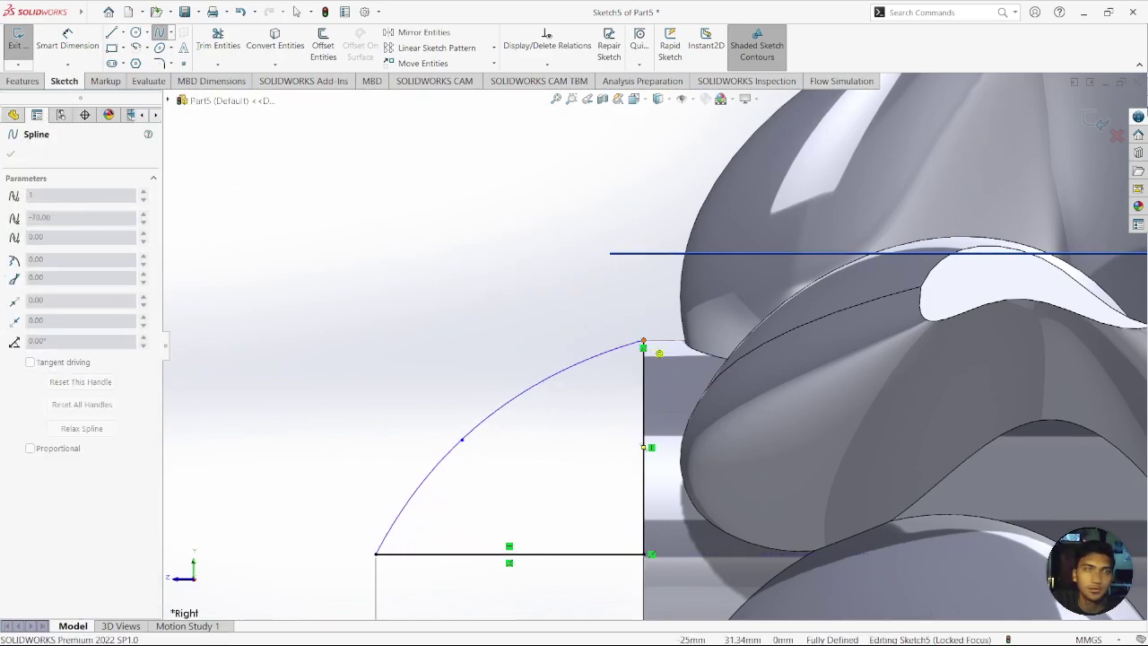
{"action": "key", "text": "Escape"}
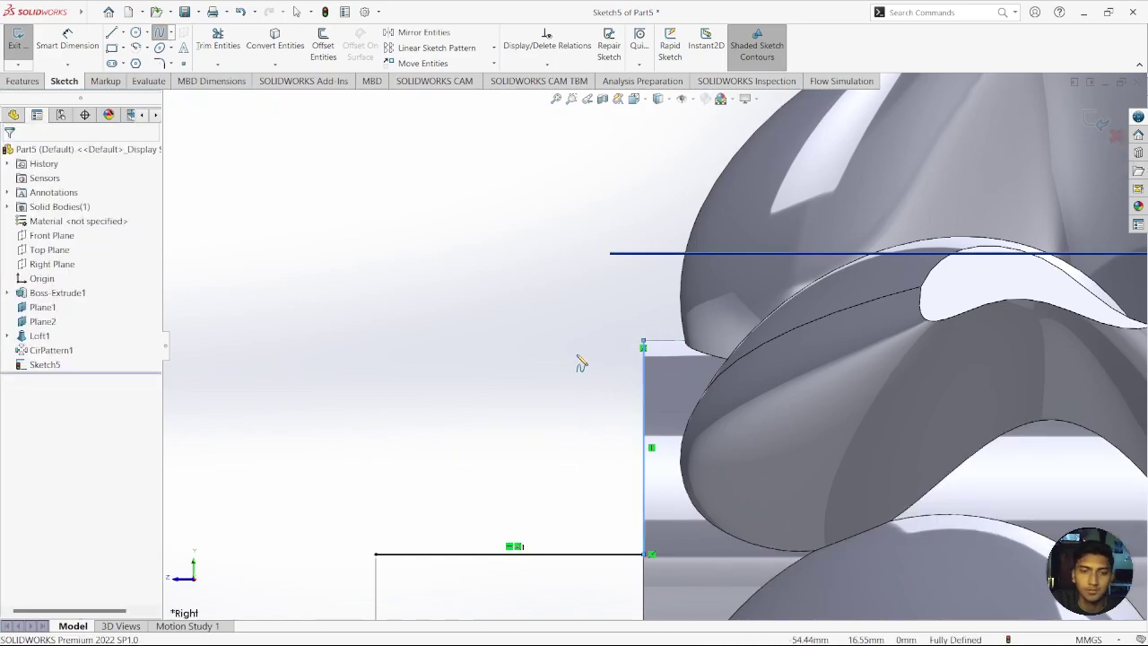
{"action": "key", "text": "Escape"}
{"action": "left_click", "coordinate": [158, 33]}
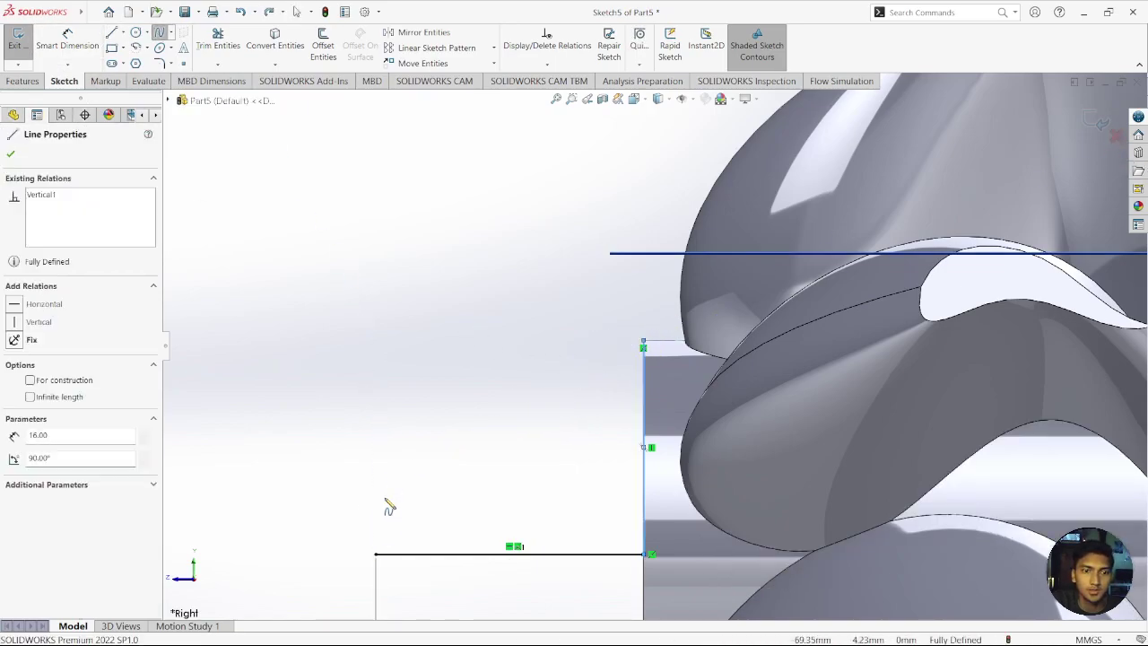
{"action": "left_click", "coordinate": [376, 554]}
{"action": "left_click", "coordinate": [500, 422]}
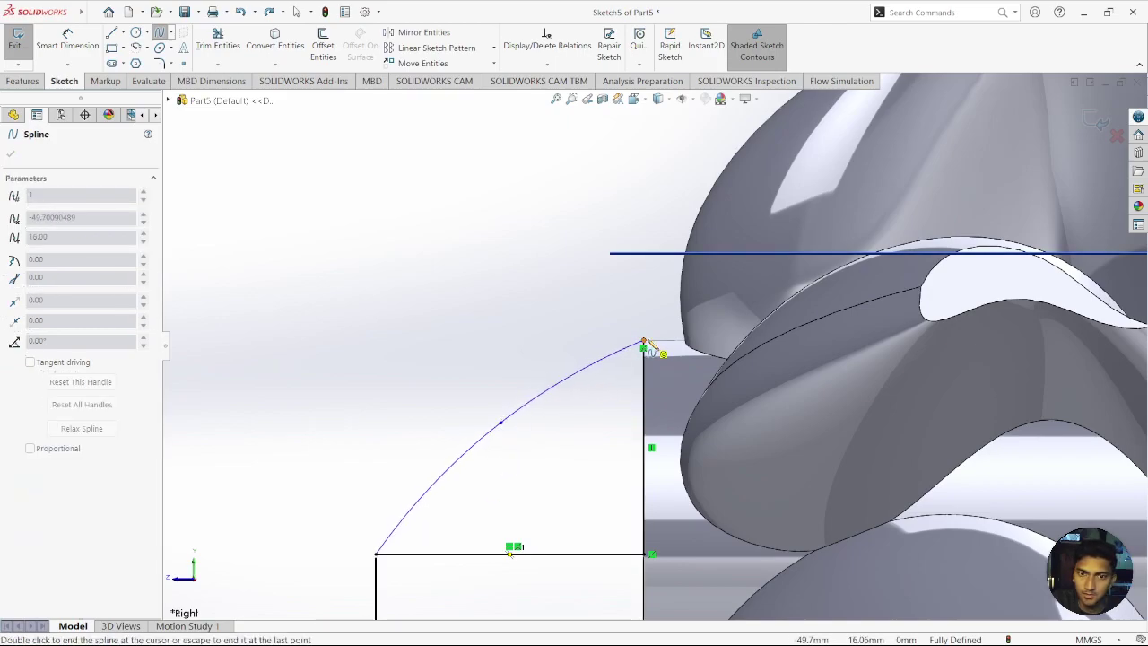
{"action": "scroll", "coordinate": [645, 346], "scroll_direction": "down", "scroll_amount": 3}
{"action": "scroll", "coordinate": [654, 354], "scroll_direction": "down", "scroll_amount": 5}
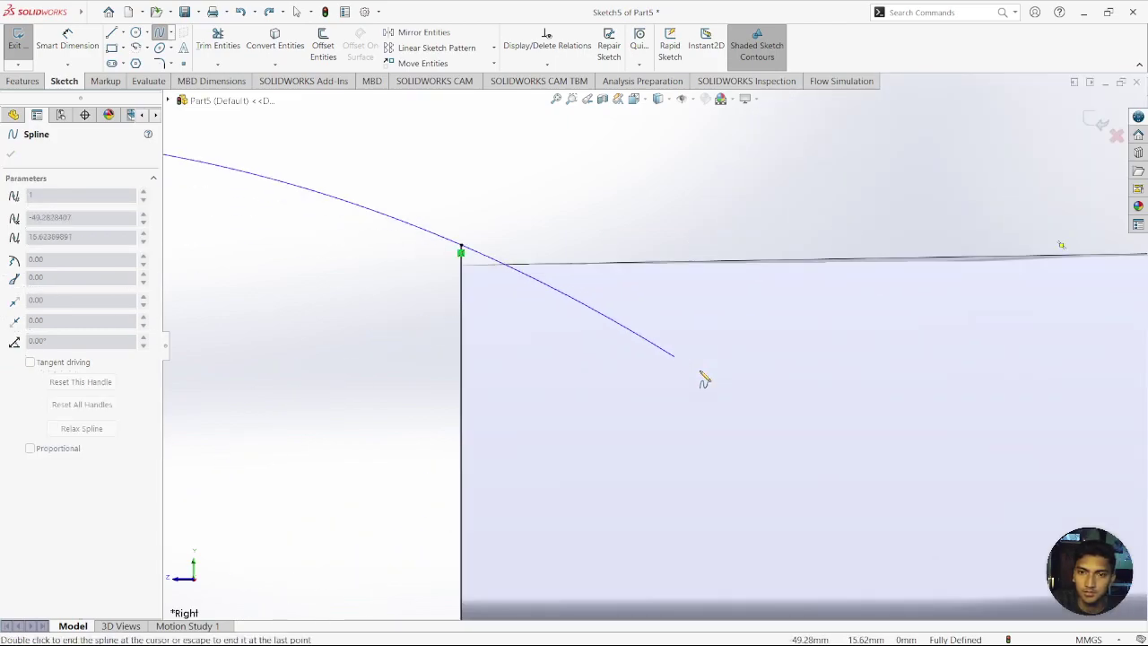
{"action": "double_click", "coordinate": [462, 251]}
{"action": "key", "text": "Escape"}
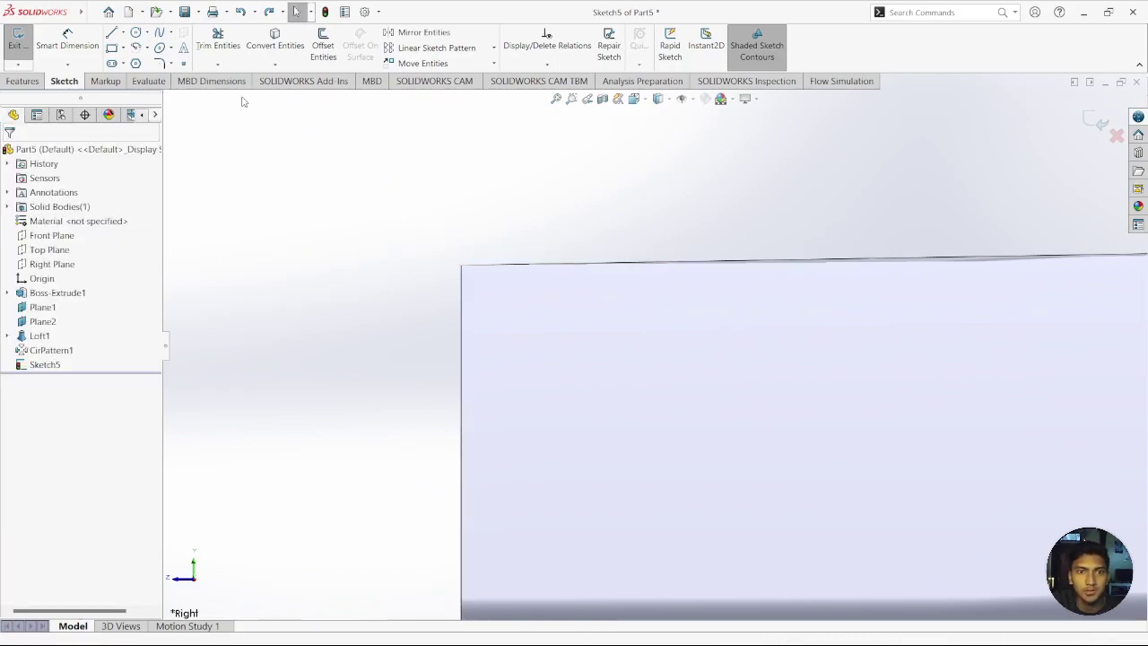
Step: Draw a vertical edge line from the cylinder's top corner down to the horizontal line's end
{"action": "left_click", "coordinate": [111, 32]}
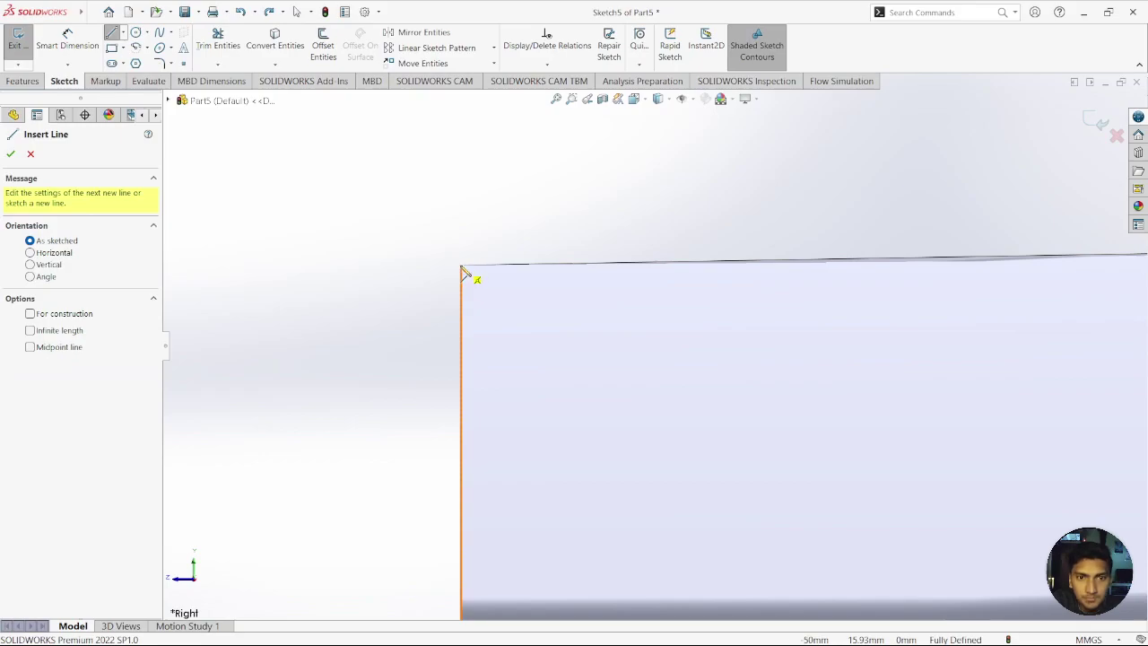
{"action": "left_click", "coordinate": [462, 269]}
{"action": "scroll", "coordinate": [484, 354], "scroll_direction": "down", "scroll_amount": 3}
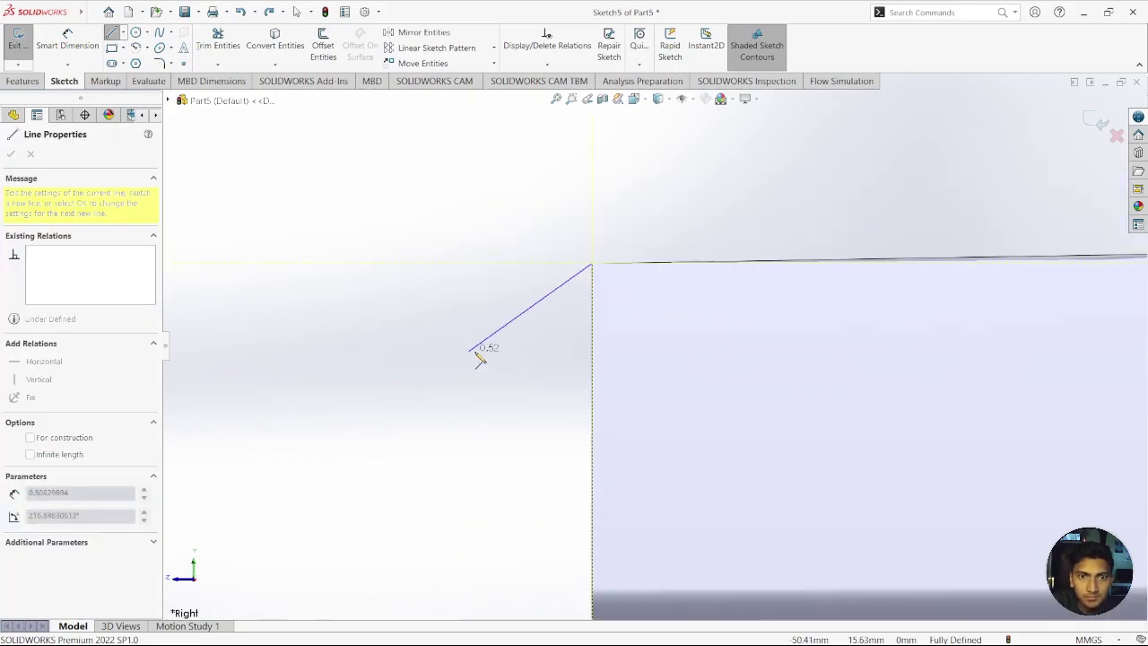
{"action": "scroll", "coordinate": [512, 367], "scroll_direction": "down", "scroll_amount": 3}
{"action": "scroll", "coordinate": [643, 417], "scroll_direction": "up", "scroll_amount": 2}
{"action": "scroll", "coordinate": [643, 441], "scroll_direction": "up", "scroll_amount": 2}
{"action": "scroll", "coordinate": [661, 469], "scroll_direction": "up", "scroll_amount": 2}
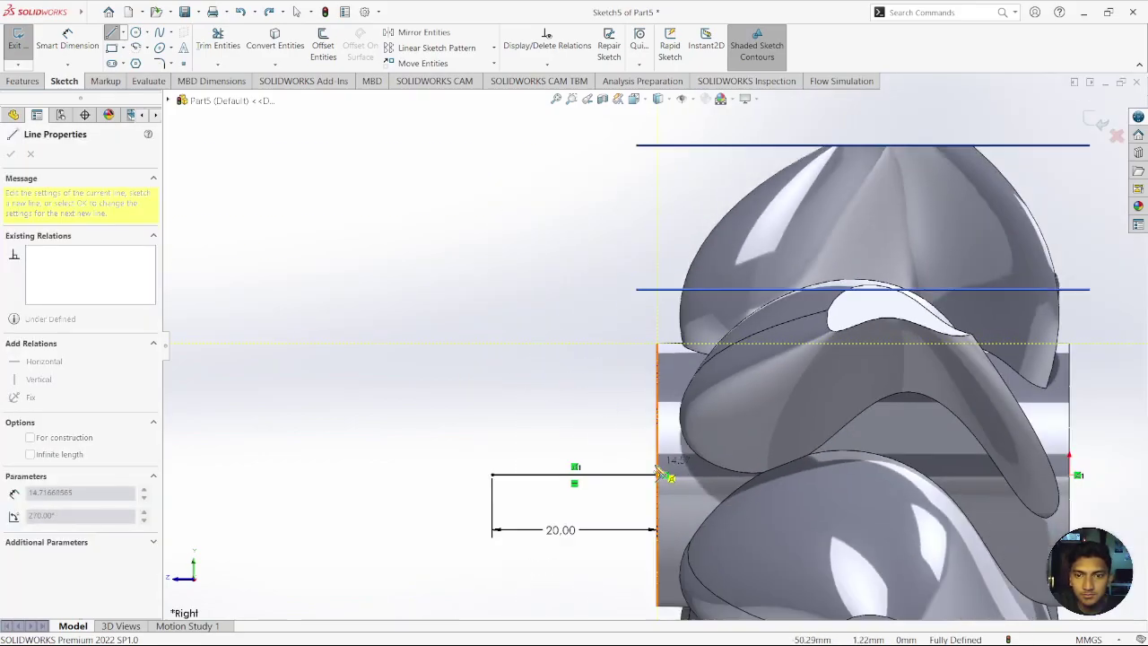
{"action": "left_click", "coordinate": [663, 474]}
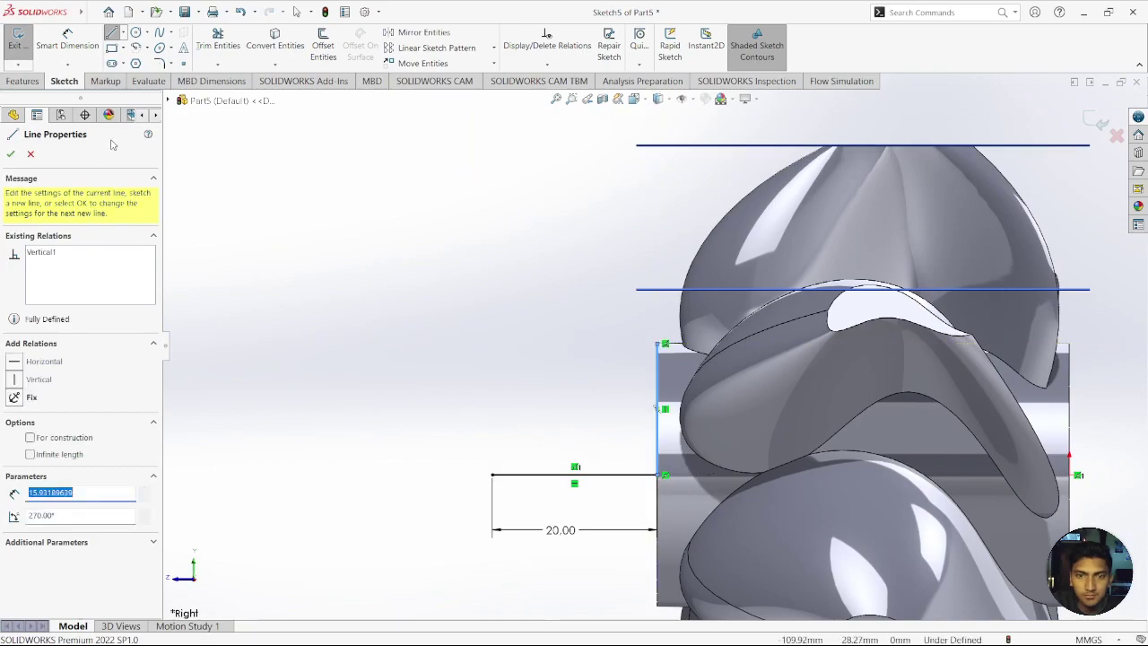
Step: Add a spline arc from the 20 mm line's left end through a bend point to the top corner
{"action": "left_click", "coordinate": [160, 32]}
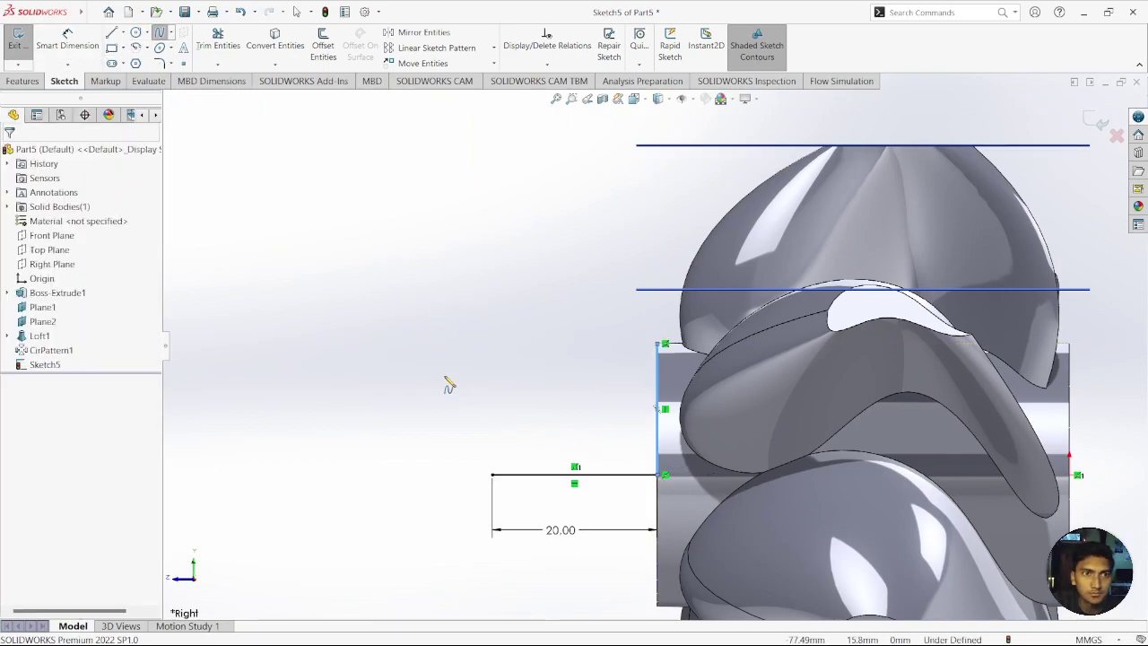
{"action": "left_click", "coordinate": [492, 474]}
{"action": "left_click", "coordinate": [552, 394]}
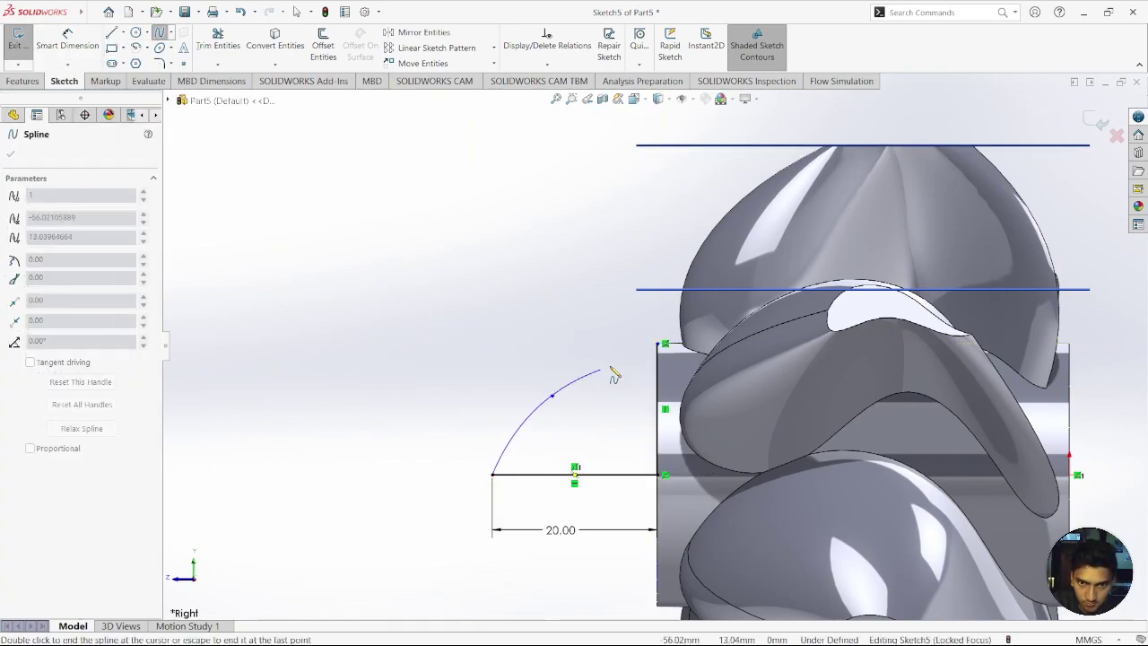
{"action": "double_click", "coordinate": [659, 345]}
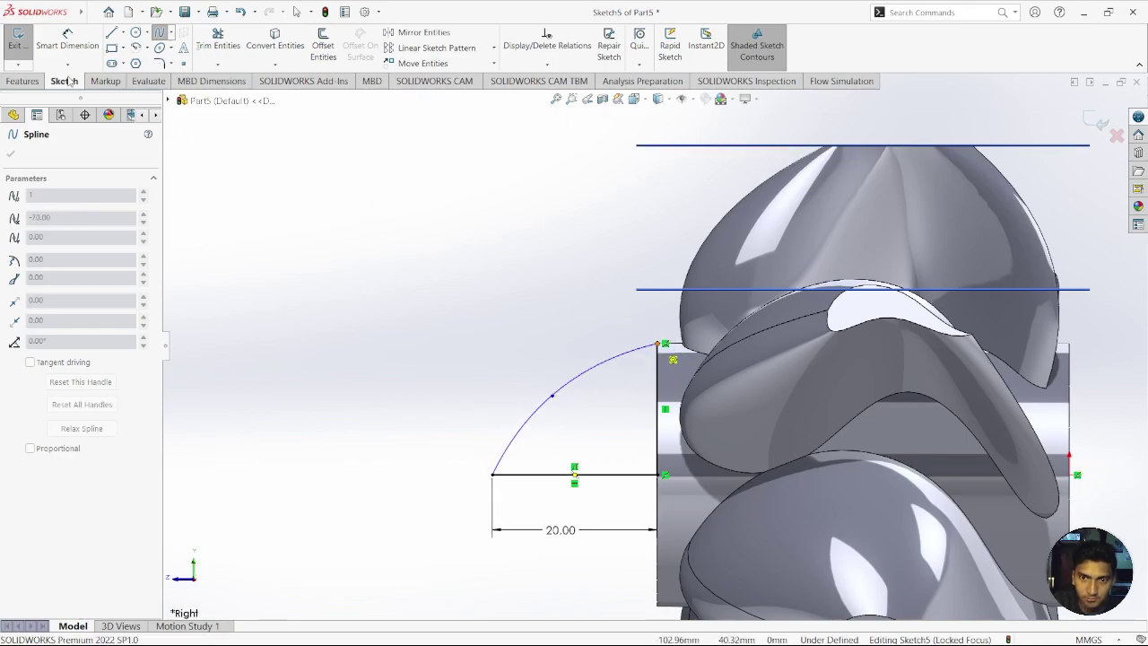
{"action": "left_click", "coordinate": [158, 32]}
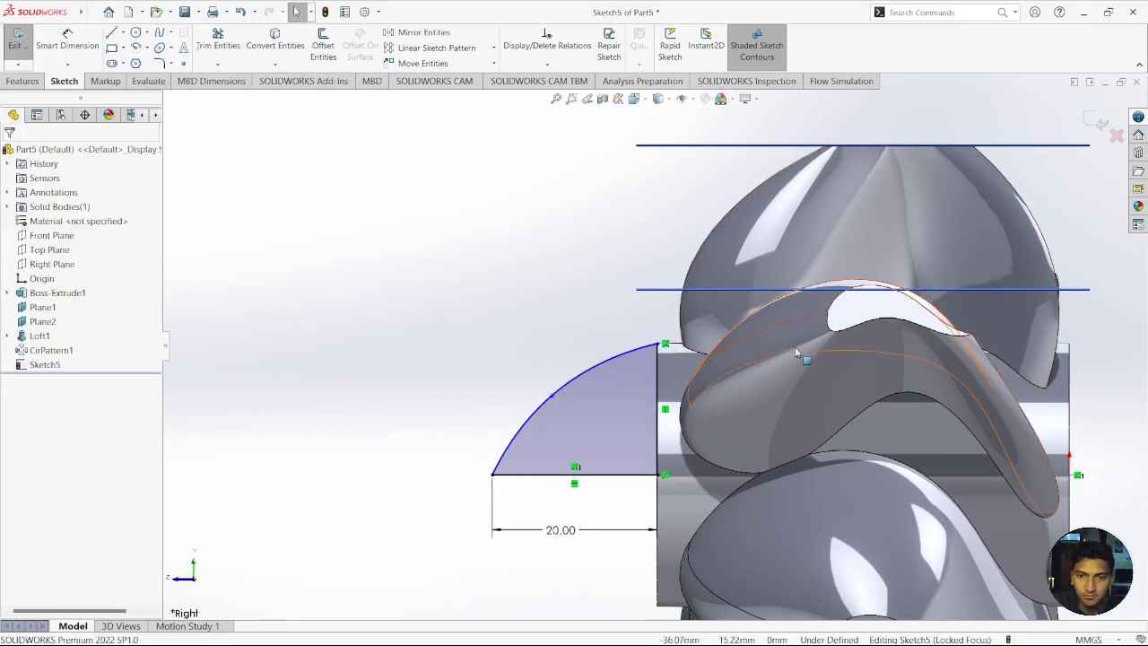
{"action": "scroll", "coordinate": [668, 383], "scroll_direction": "down", "scroll_amount": 3}
{"action": "scroll", "coordinate": [587, 328], "scroll_direction": "down", "scroll_amount": 2}
{"action": "scroll", "coordinate": [586, 328], "scroll_direction": "up", "scroll_amount": 4}
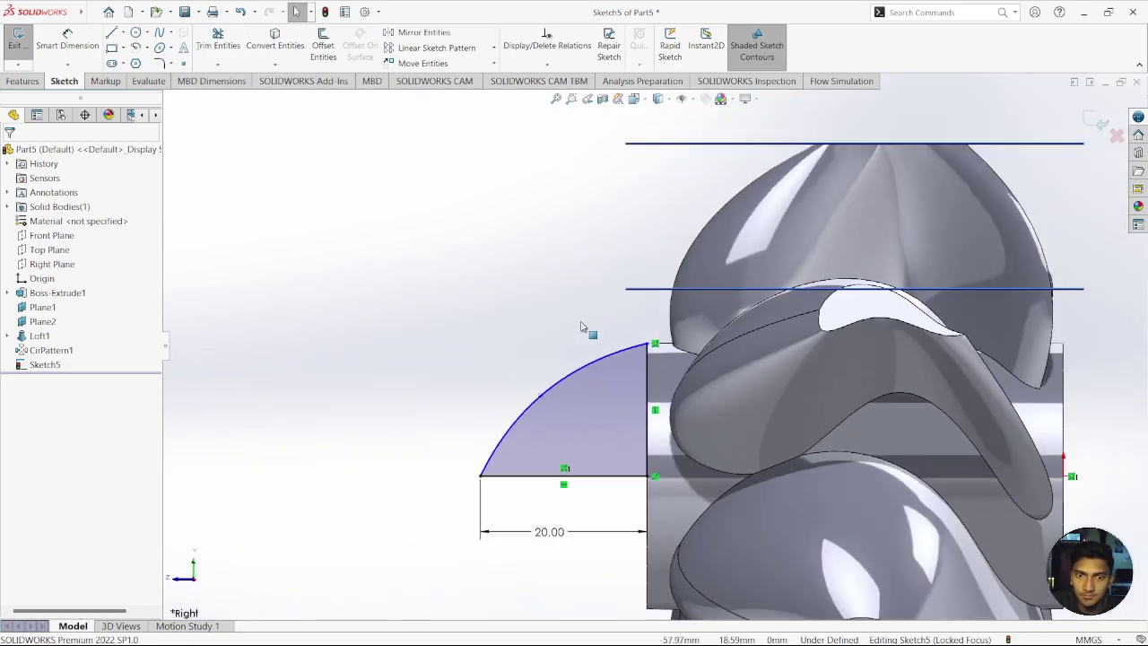
{"action": "scroll", "coordinate": [681, 353], "scroll_direction": "up", "scroll_amount": 2}
Step: Revolve Sketch5 a blind 360° about Line1, the horizontal 20 mm line, forming Revolve1
{"action": "left_click", "coordinate": [27, 80]}
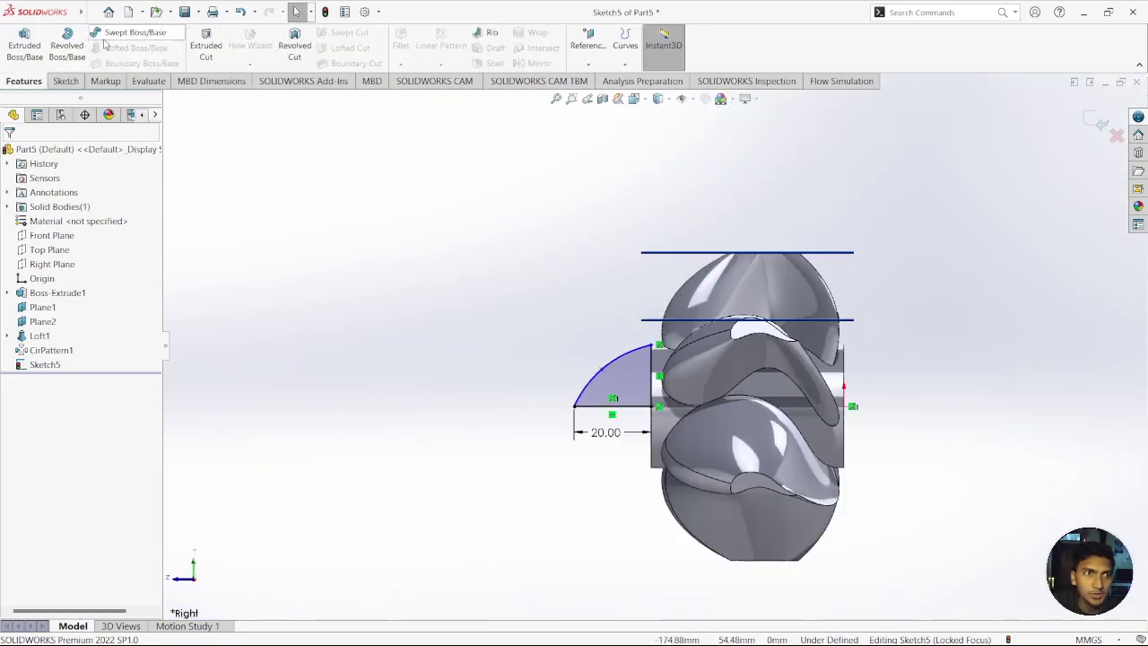
{"action": "left_click", "coordinate": [79, 46]}
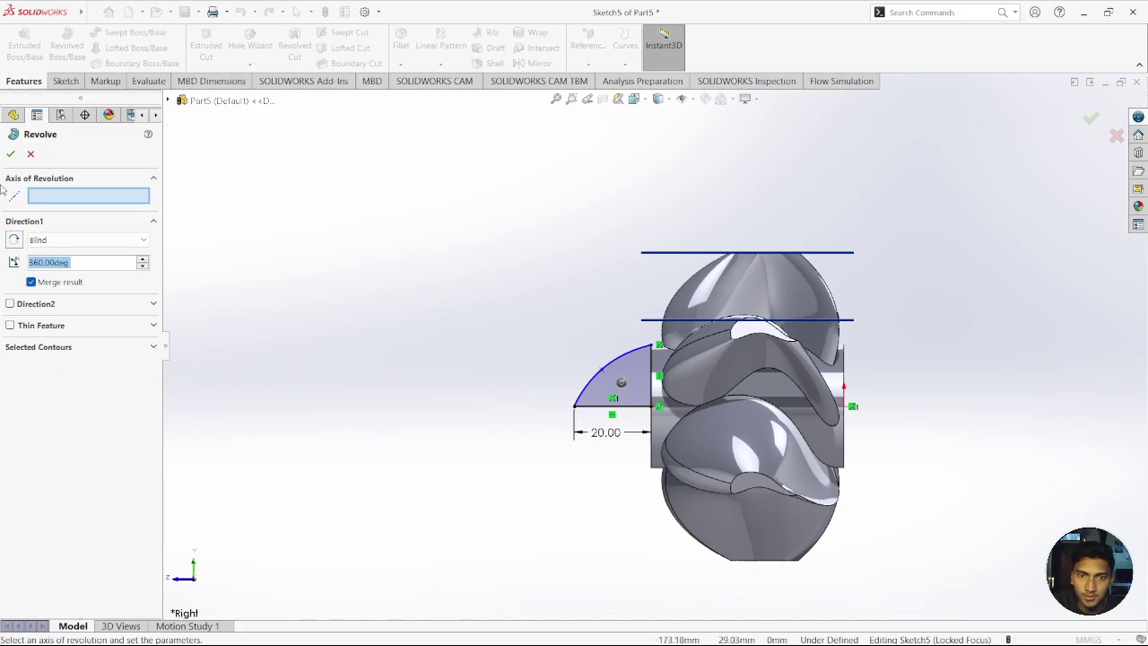
{"action": "left_click", "coordinate": [599, 407]}
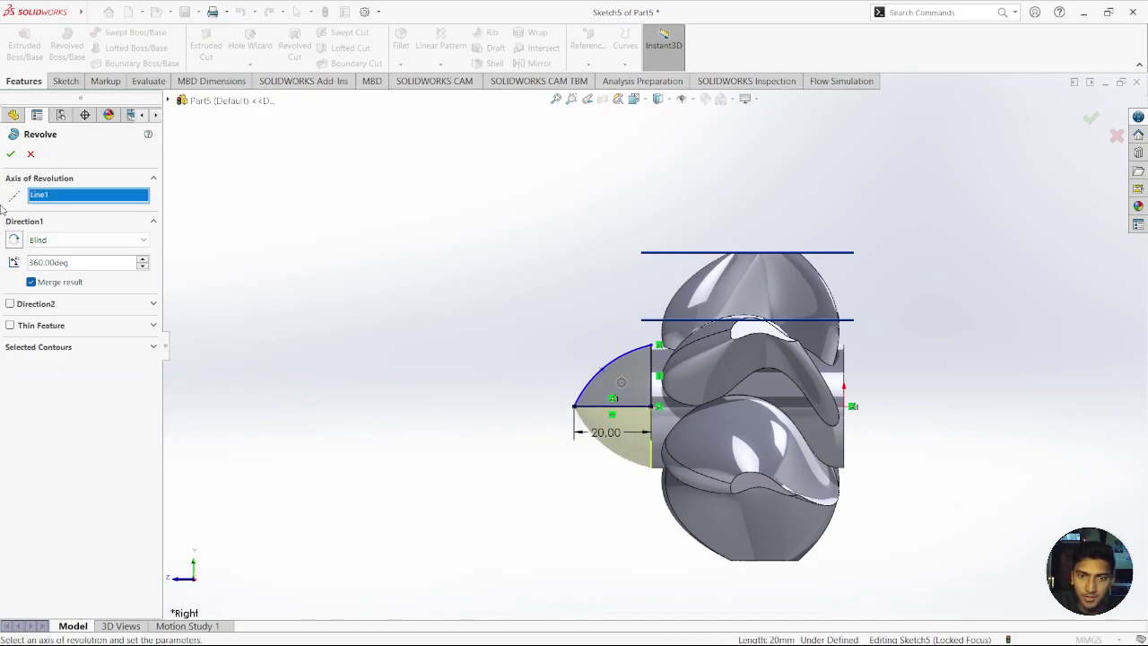
{"action": "key", "text": "Return"}
{"action": "mouse_move", "coordinate": [618, 487]}
{"action": "middle_mouse_down"}
{"action": "mouse_move", "coordinate": [673, 536]}
{"action": "mouse_move", "coordinate": [853, 422]}
{"action": "mouse_move", "coordinate": [974, 310]}
{"action": "mouse_move", "coordinate": [846, 383]}
{"action": "mouse_move", "coordinate": [938, 403]}
{"action": "mouse_move", "coordinate": [940, 418]}
{"action": "middle_mouse_up"}
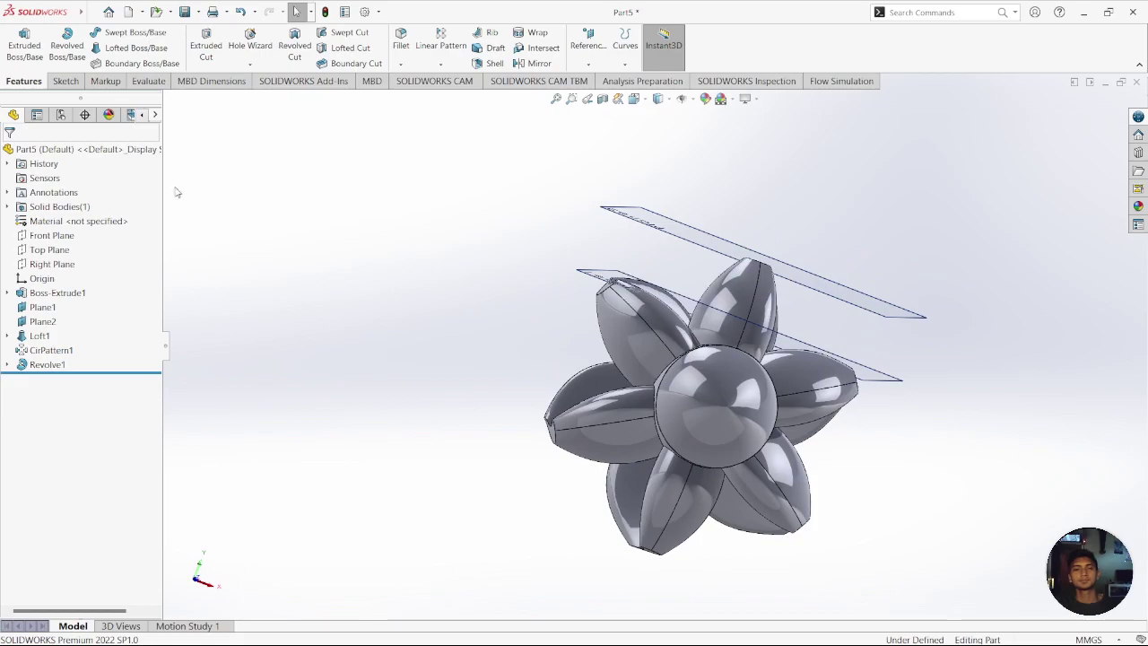
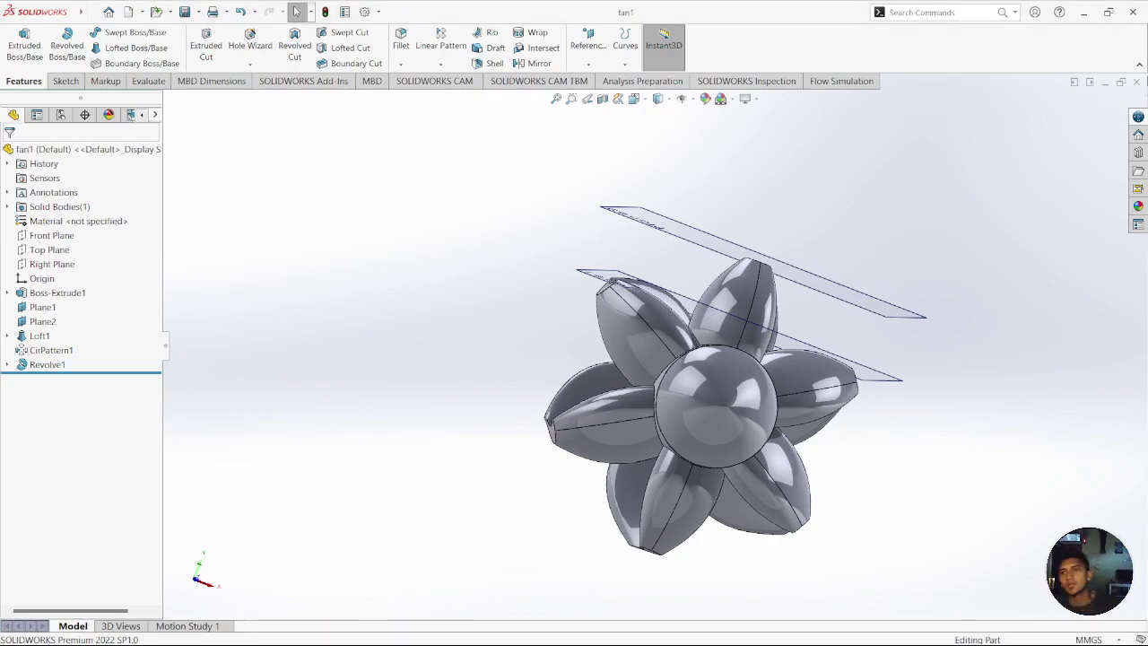
Step: Close fan1 and ducted1, reopen them with File > Open, then close both part windows
{"action": "left_click", "coordinate": [1135, 81]}
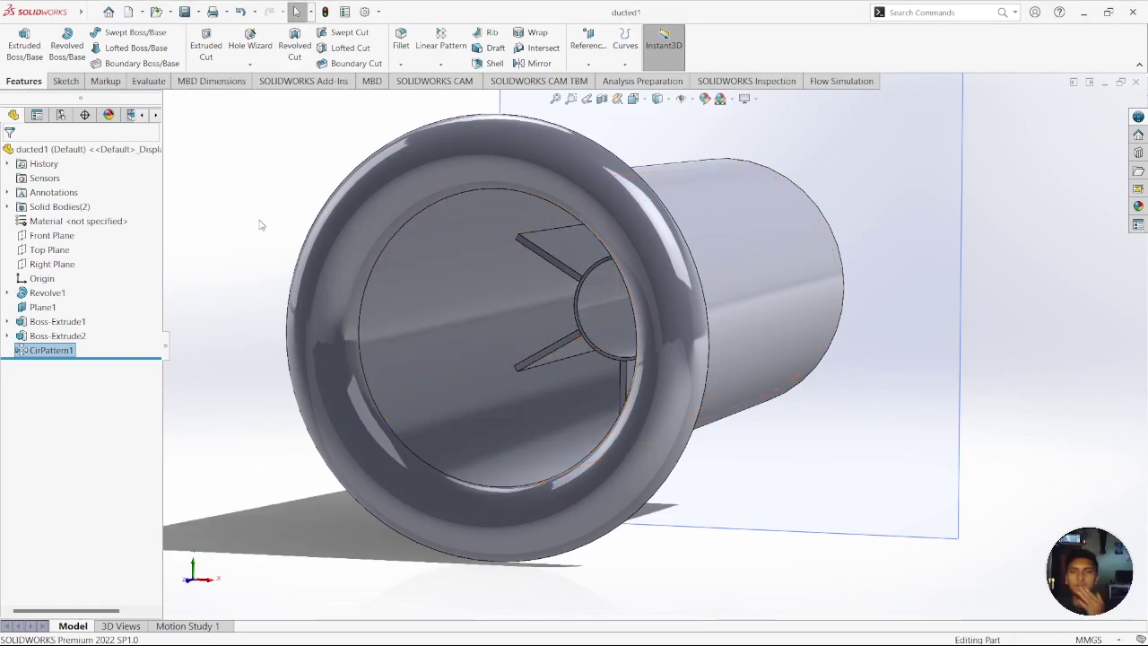
{"action": "left_click", "coordinate": [1135, 81]}
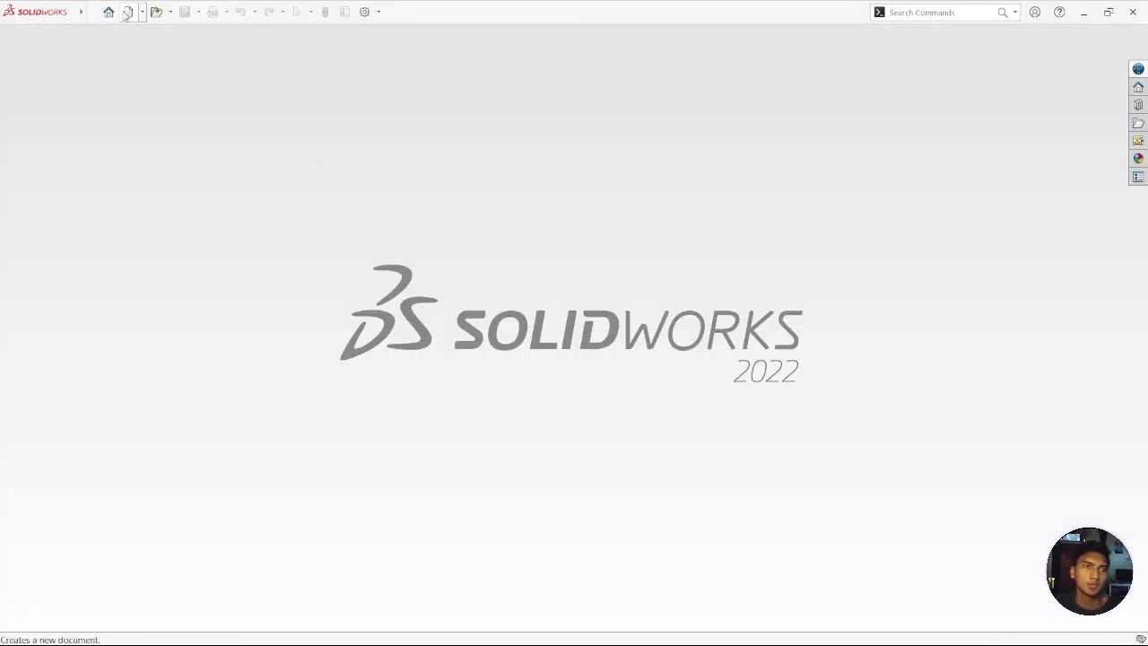
{"action": "left_click", "coordinate": [157, 12]}
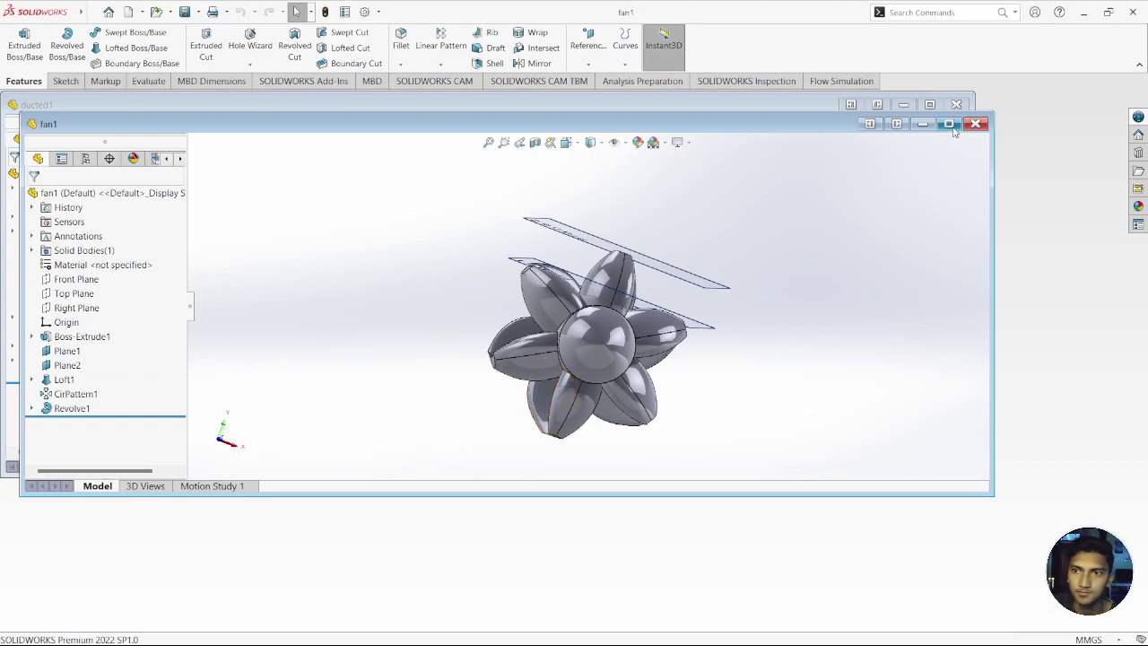
{"action": "left_click", "coordinate": [977, 124]}
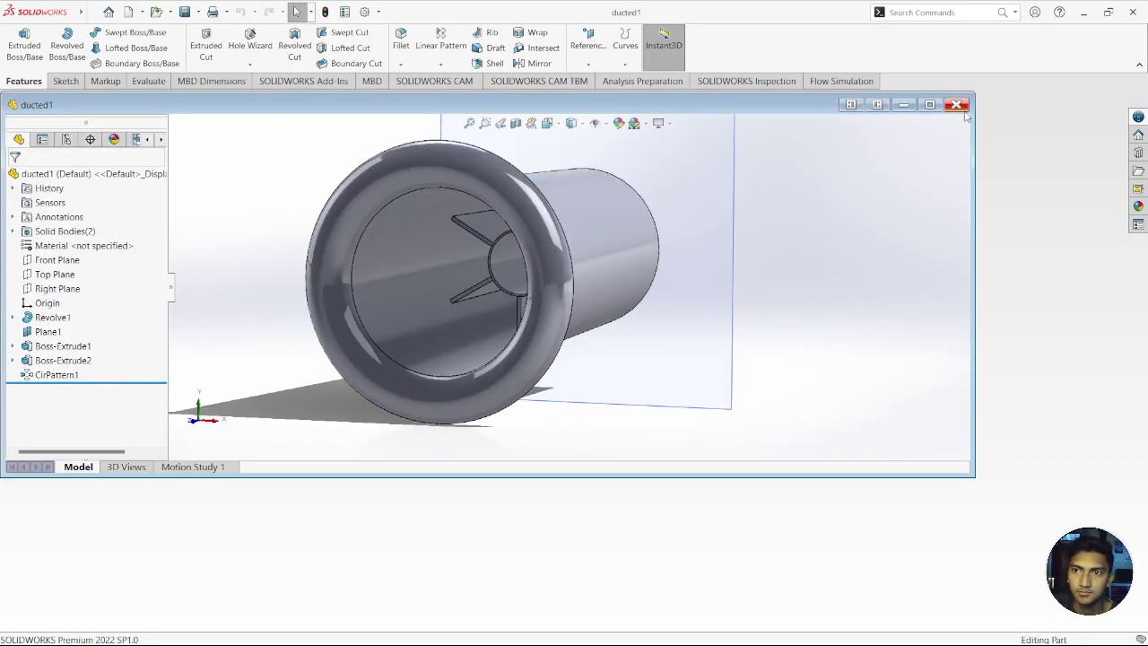
{"action": "left_click", "coordinate": [956, 104]}
{"action": "left_click", "coordinate": [129, 12]}
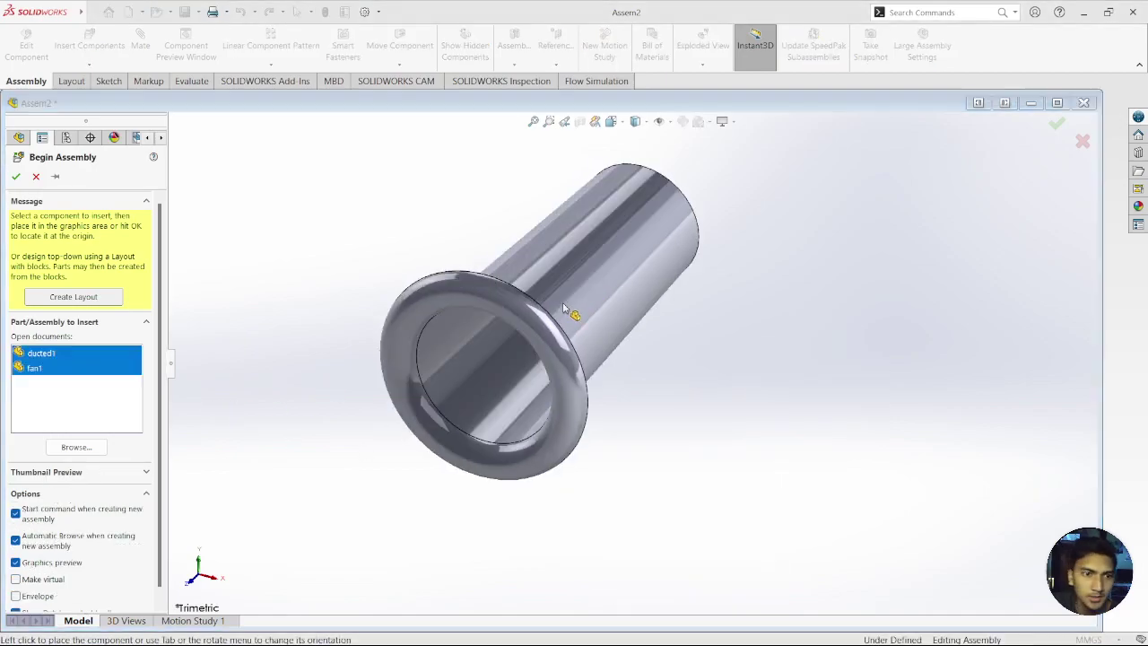
{"action": "left_click", "coordinate": [380, 328]}
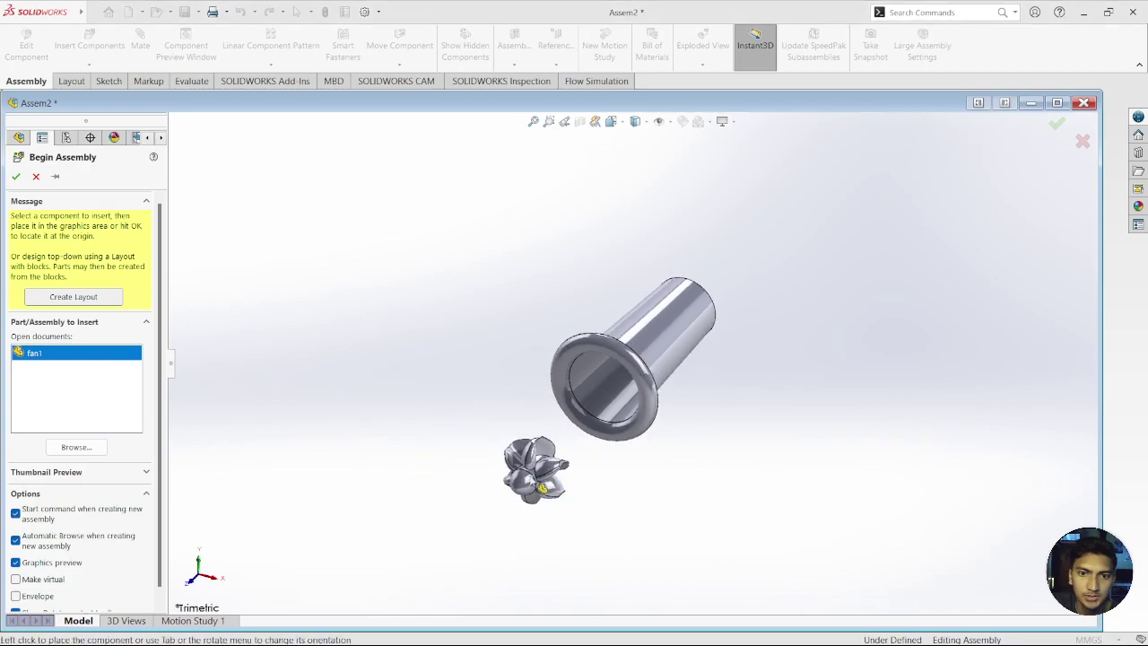
{"action": "left_click", "coordinate": [557, 460]}
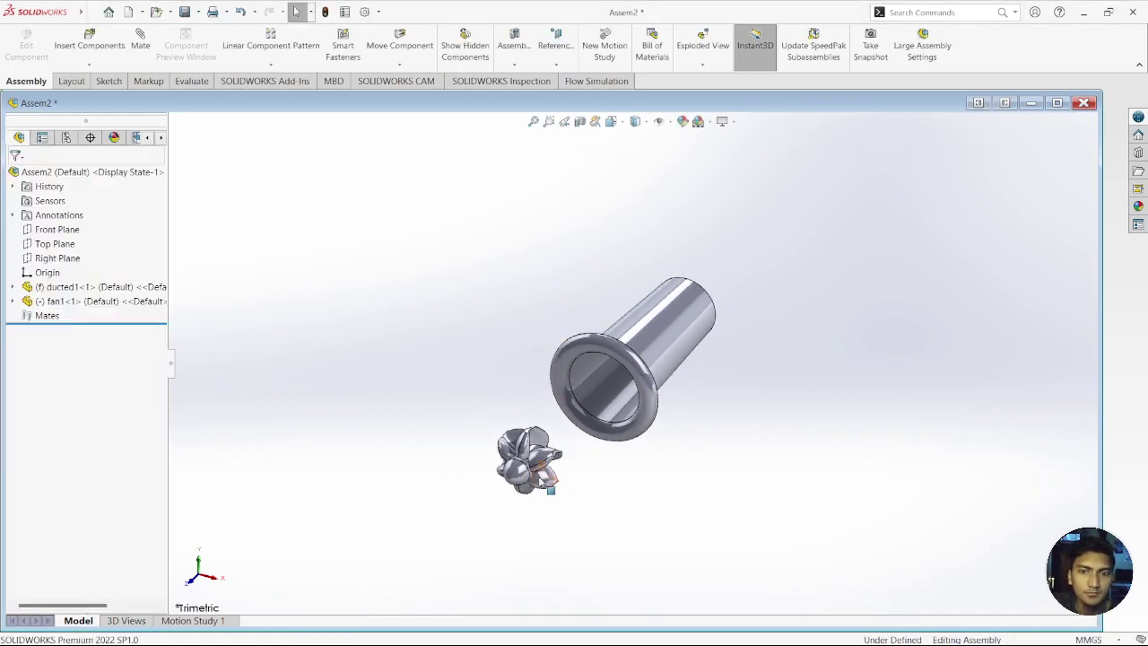
{"action": "left_click", "coordinate": [141, 45]}
{"action": "scroll", "coordinate": [563, 456], "scroll_direction": "down", "scroll_amount": 3}
{"action": "scroll", "coordinate": [592, 457], "scroll_direction": "down", "scroll_amount": 3}
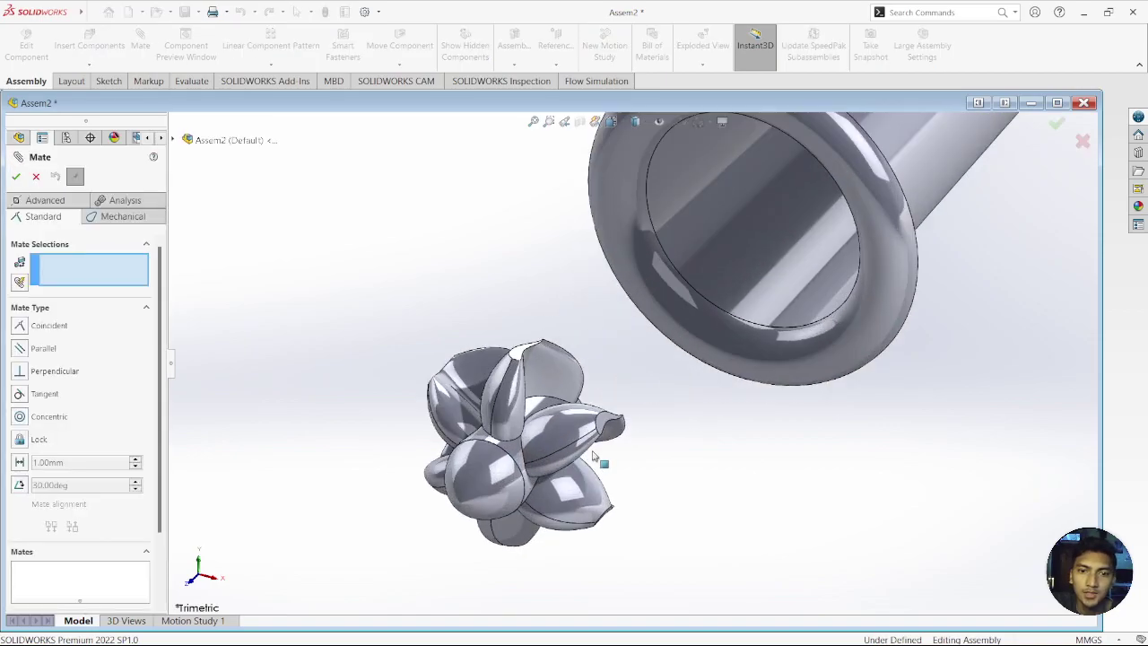
{"action": "middle_click_drag", "start_coordinate": [592, 457], "coordinate": [611, 444]}
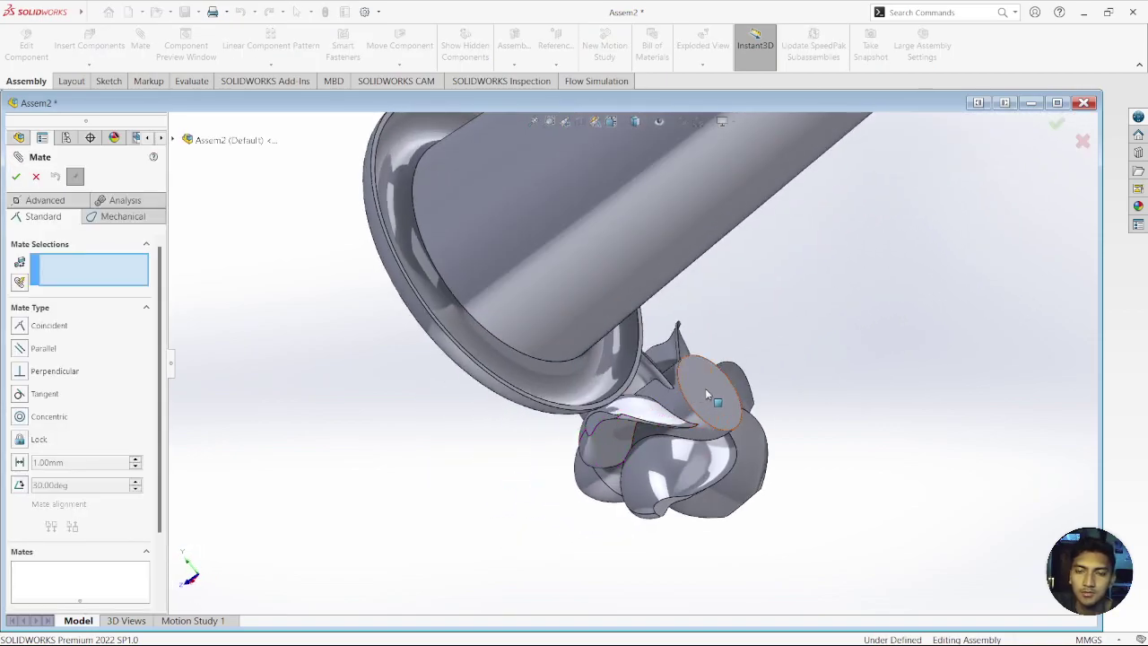
{"action": "scroll", "coordinate": [723, 399], "scroll_direction": "down", "scroll_amount": 3}
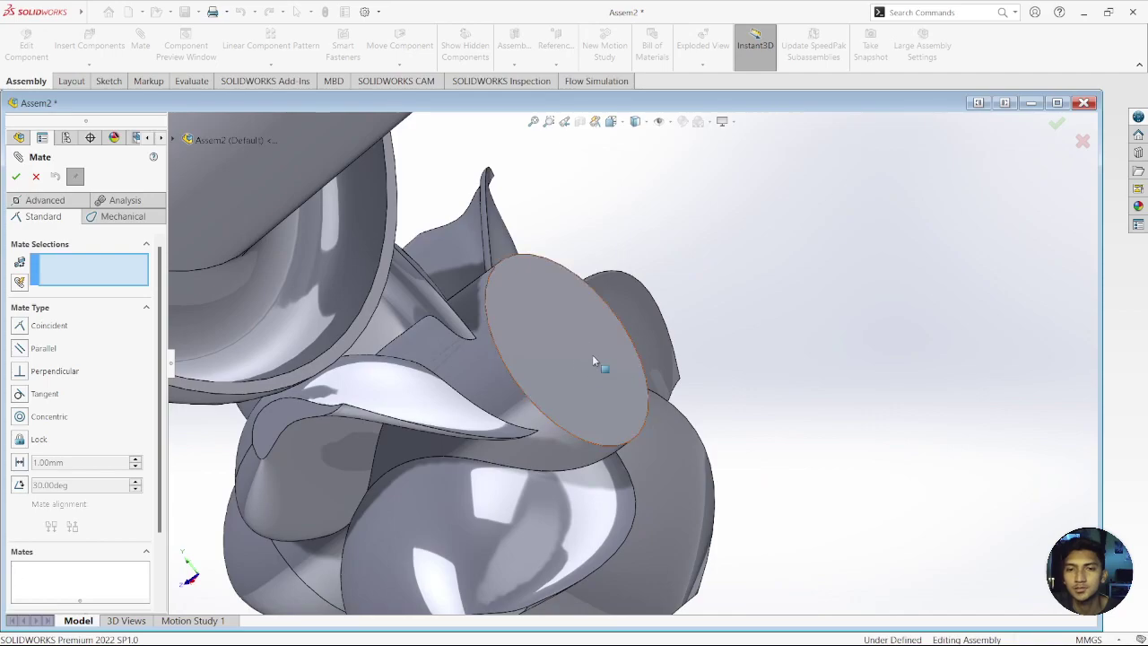
{"action": "scroll", "coordinate": [558, 368], "scroll_direction": "up", "scroll_amount": 3}
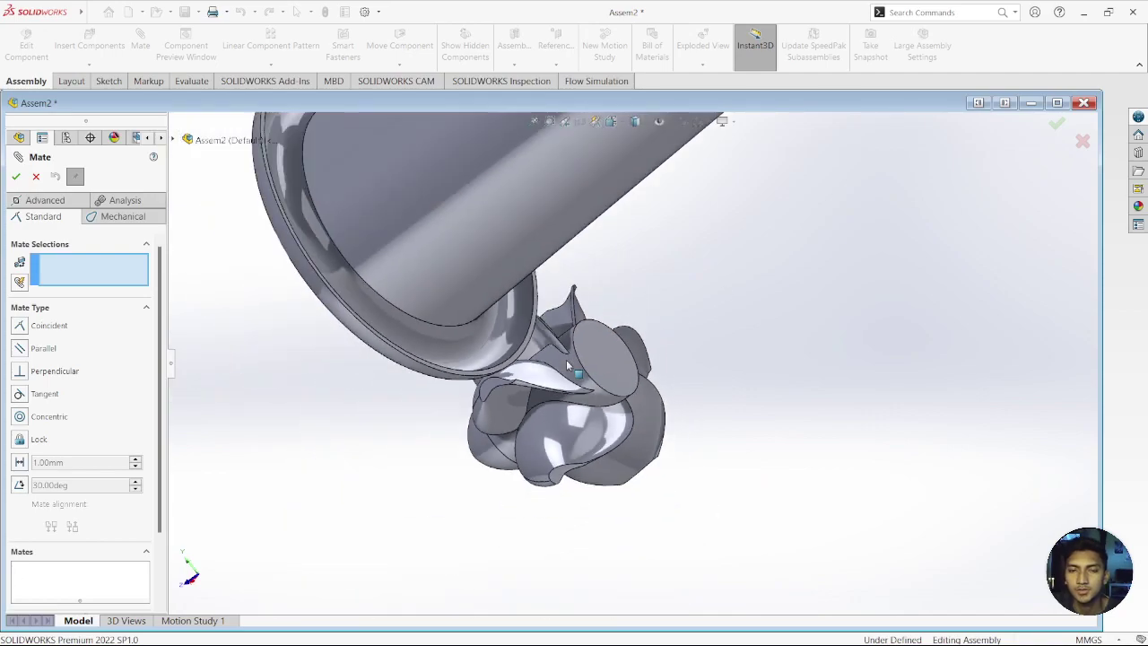
{"action": "scroll", "coordinate": [569, 367], "scroll_direction": "up", "scroll_amount": 2}
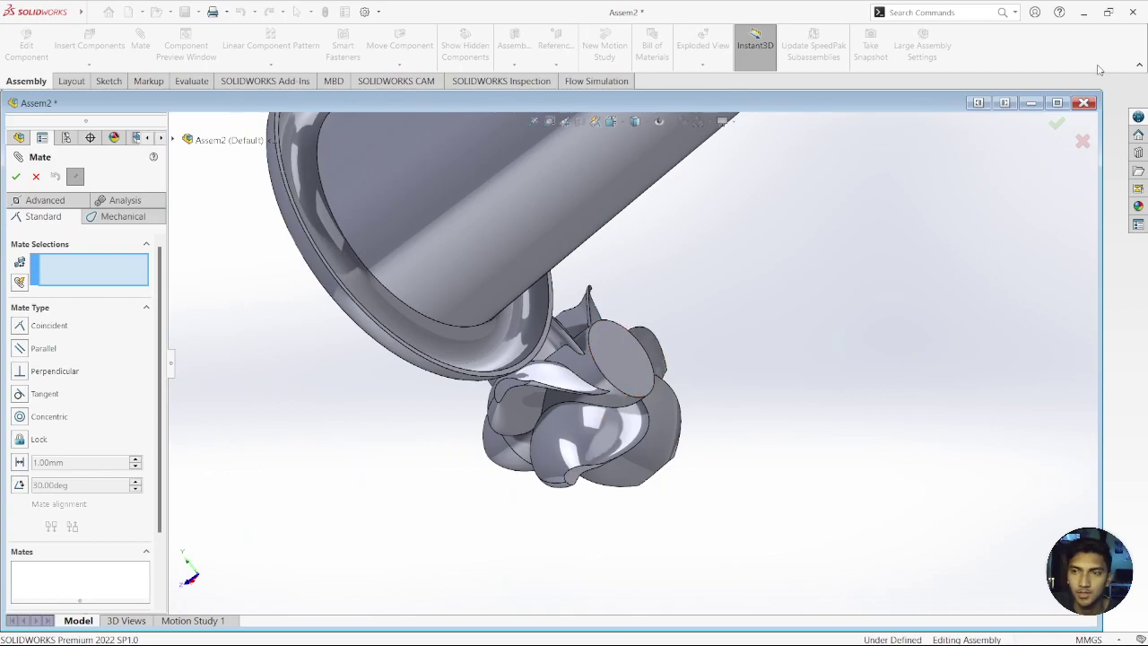
{"action": "left_click", "coordinate": [1081, 142]}
{"action": "left_click", "coordinate": [1084, 103]}
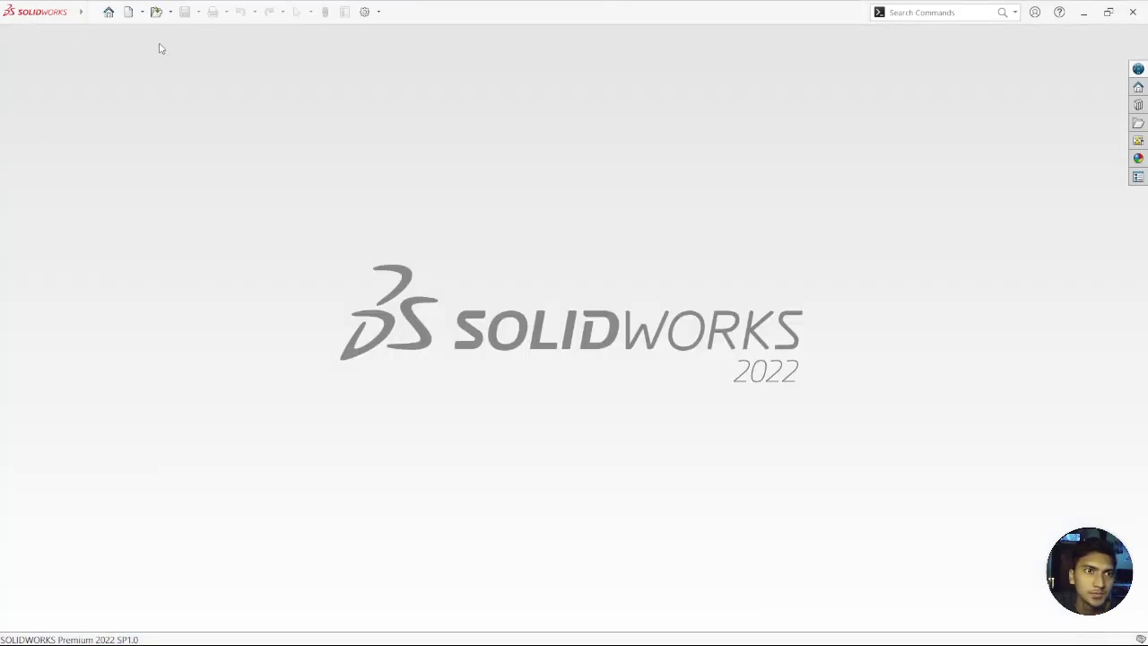
Step: Open fan1 and try a reference plane parallel to its hub face, then cancel it
{"action": "left_click", "coordinate": [156, 12]}
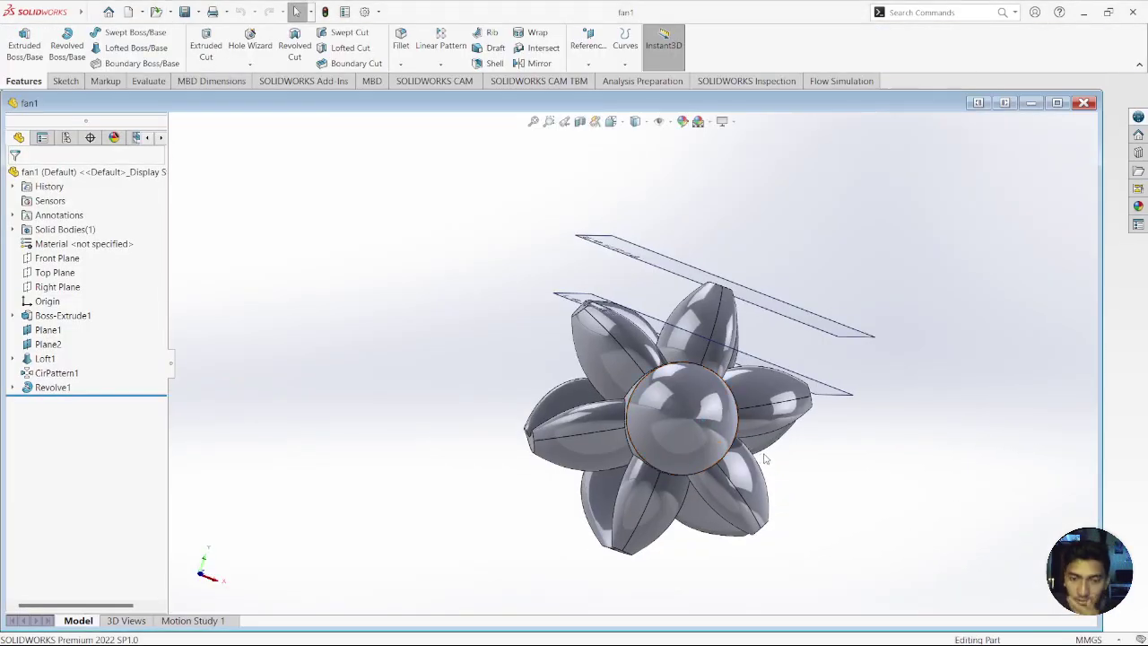
{"action": "middle_click_drag", "start_coordinate": [765, 460], "coordinate": [743, 414]}
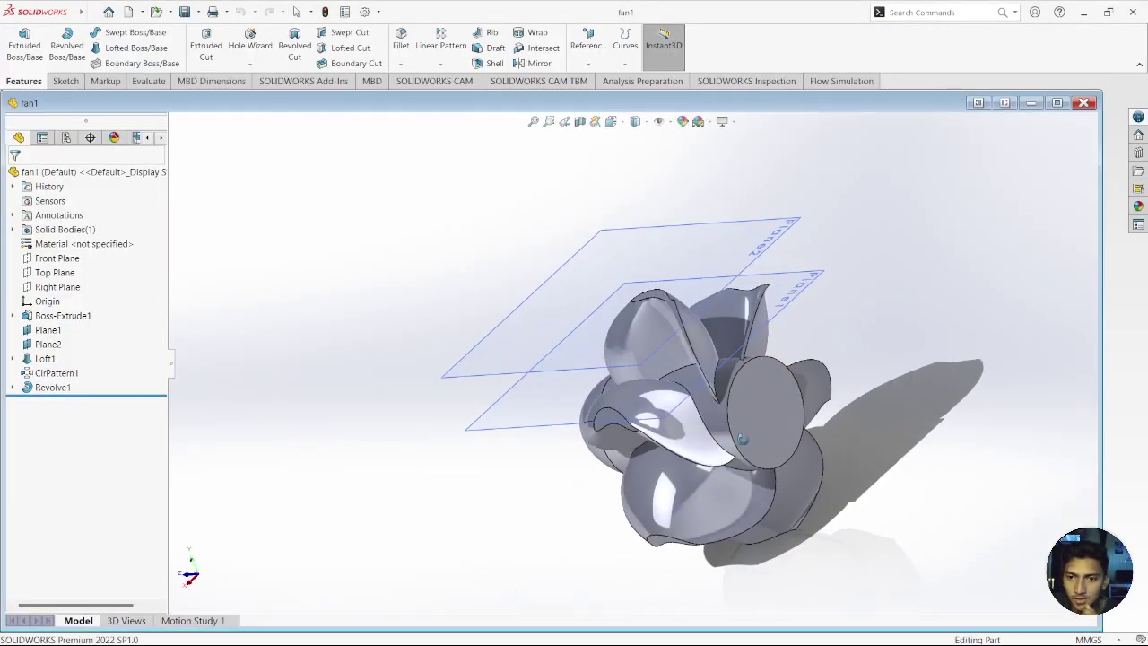
{"action": "left_click", "coordinate": [734, 410]}
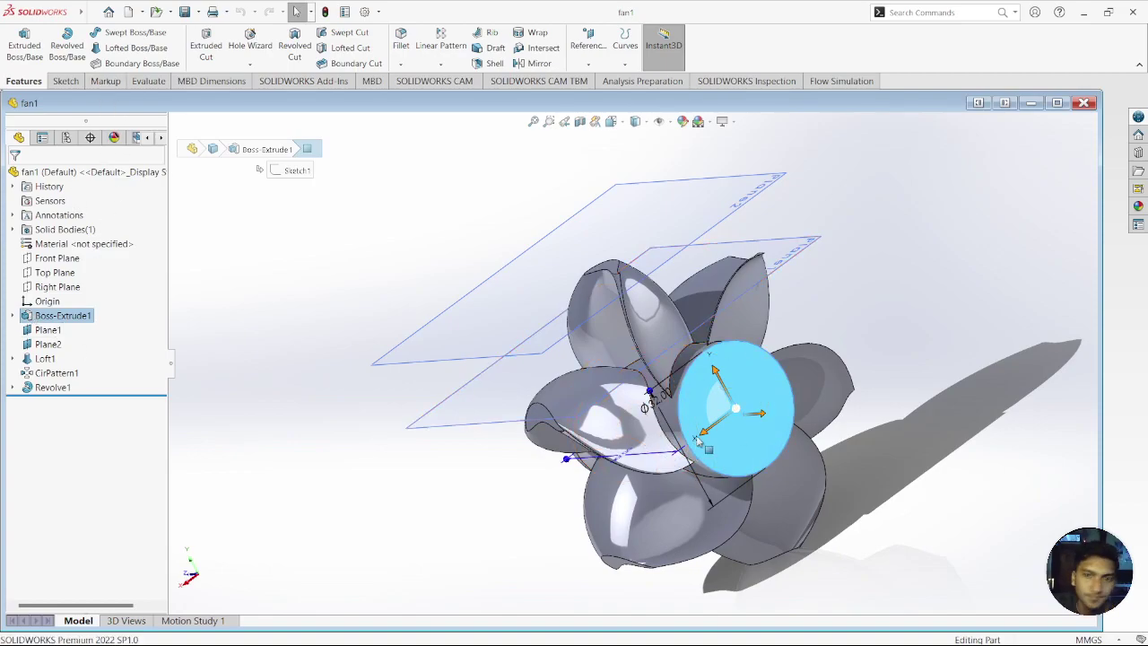
{"action": "left_click", "coordinate": [591, 54]}
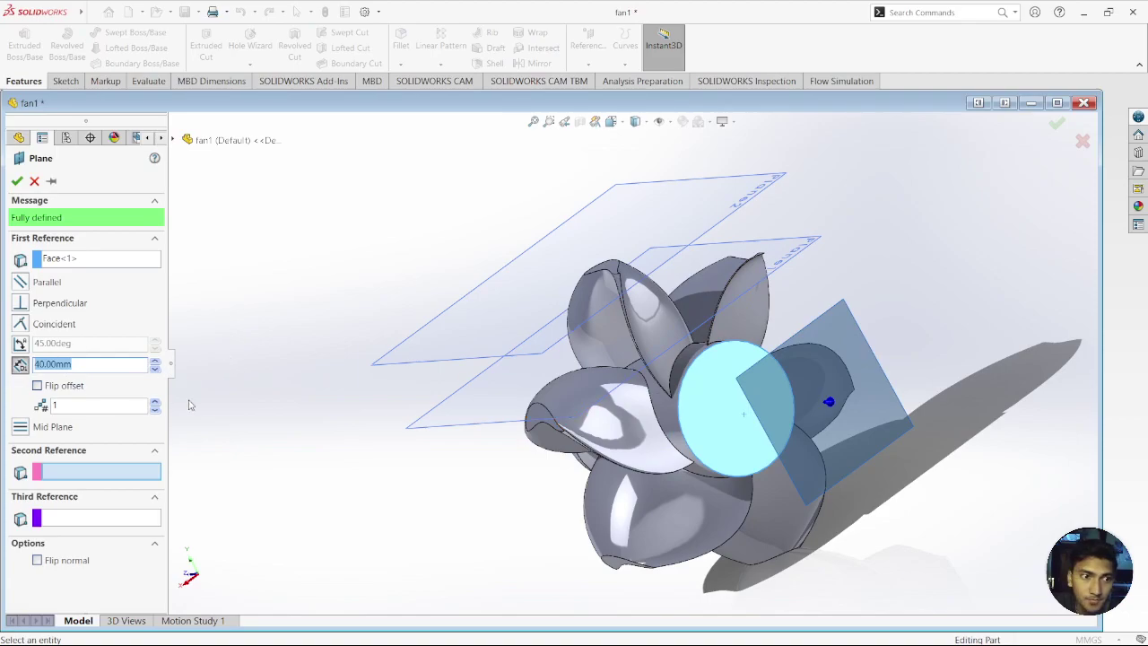
{"action": "left_click", "coordinate": [21, 282]}
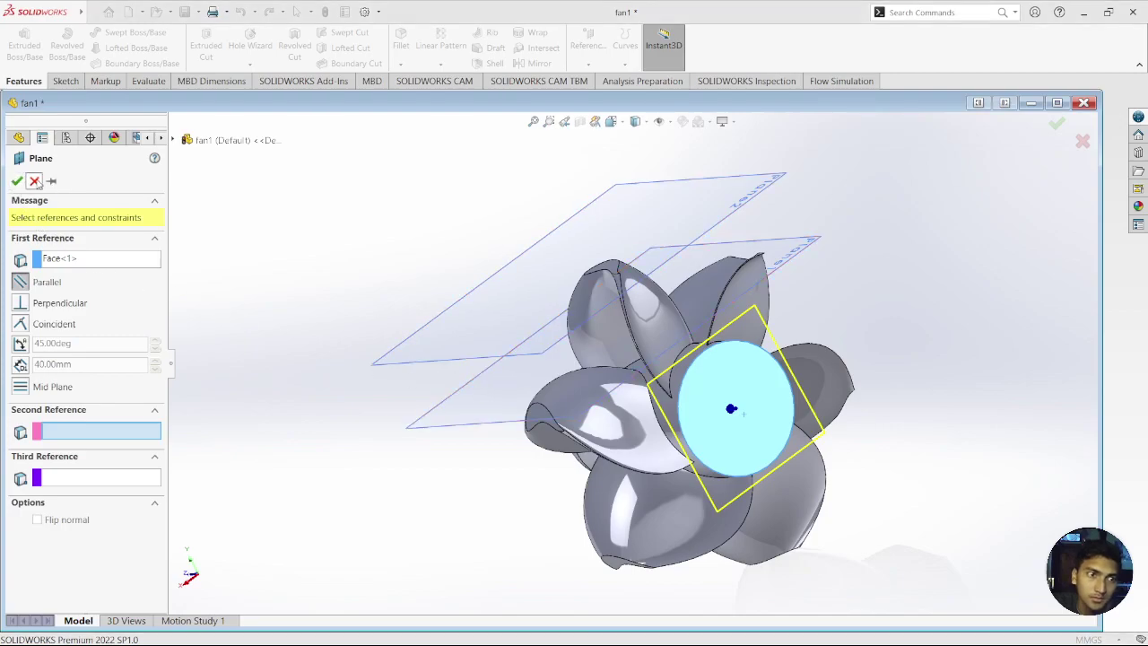
{"action": "left_click", "coordinate": [35, 181]}
Step: Select the fan's flat circular front face and turn the view Normal To it
{"action": "middle_click_drag", "start_coordinate": [640, 499], "coordinate": [775, 359]}
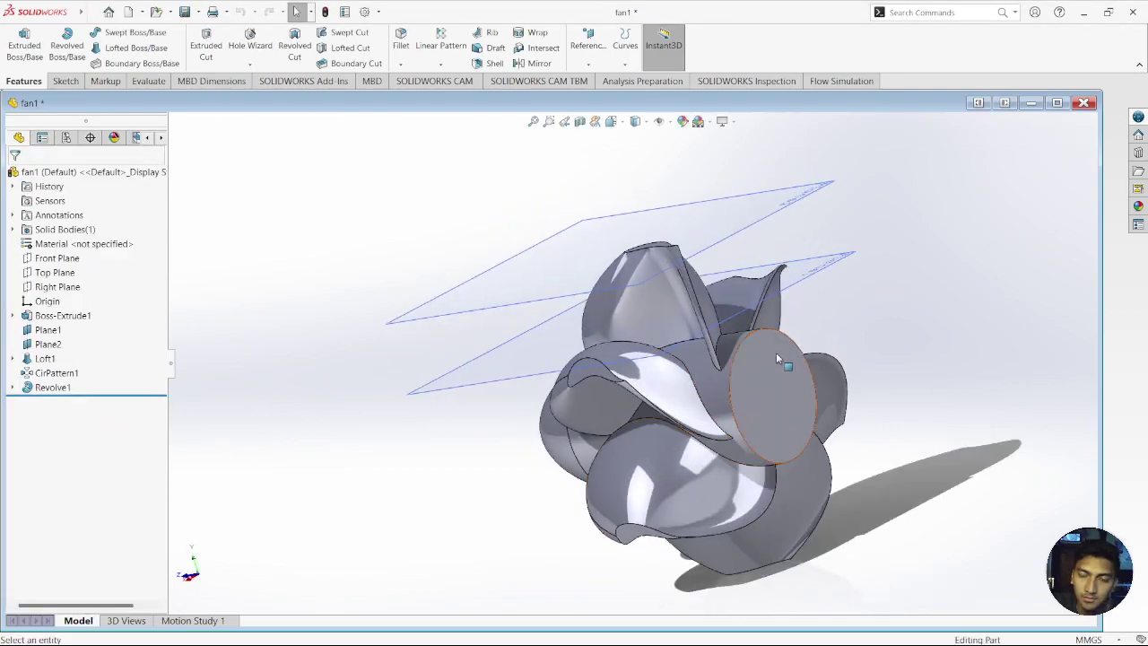
{"action": "left_click", "coordinate": [776, 359]}
{"action": "left_click", "coordinate": [804, 346]}
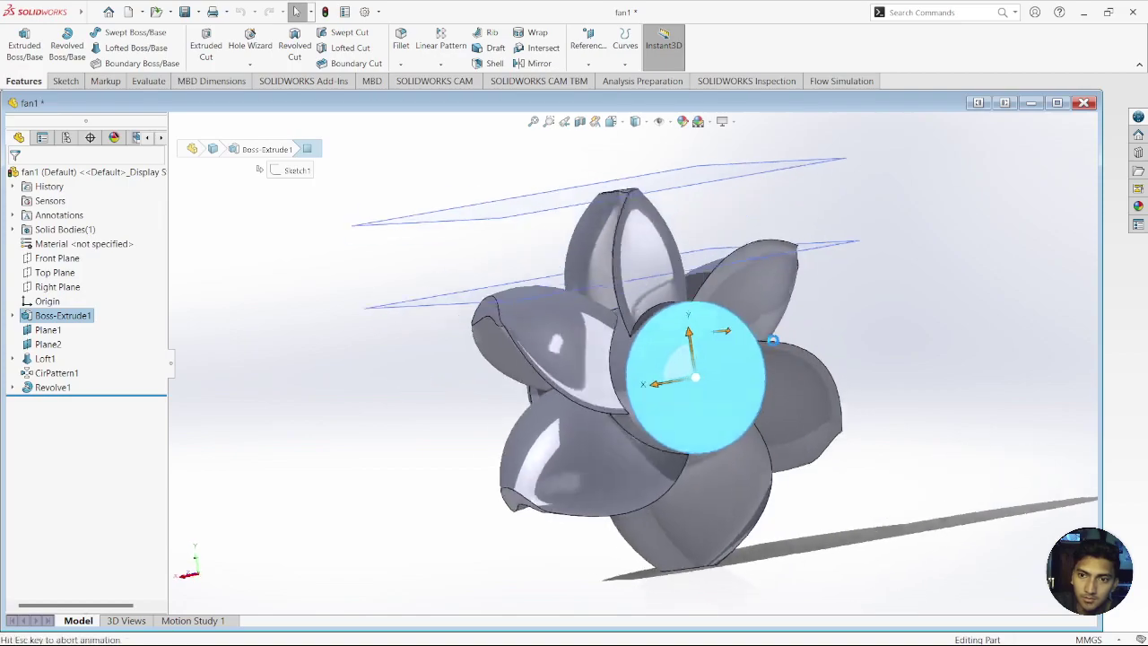
Step: Sketch a circle centred on the origin of the hub face with a 2 mm diameter
{"action": "left_click", "coordinate": [135, 33]}
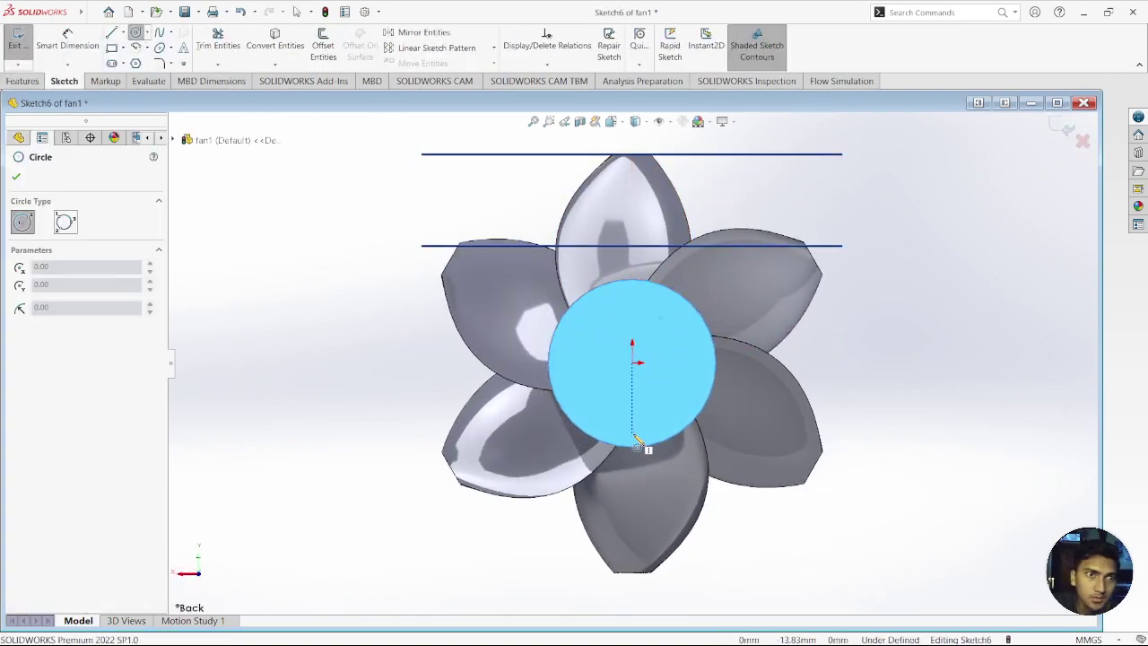
{"action": "left_click", "coordinate": [633, 363]}
{"action": "left_click", "coordinate": [653, 367]}
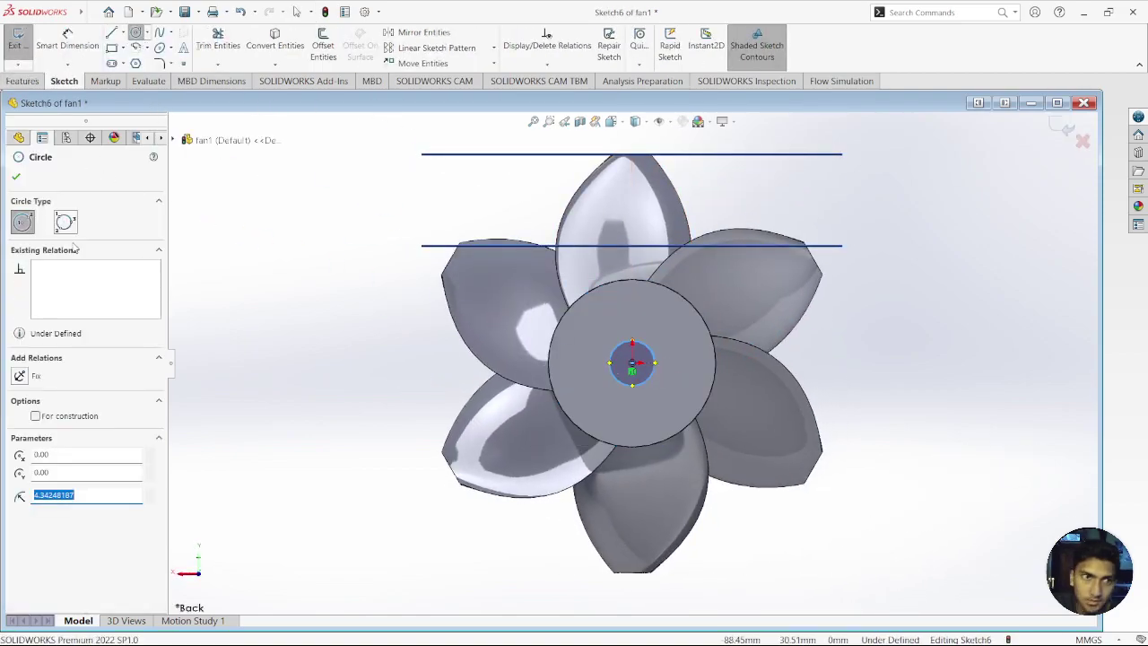
{"action": "left_click", "coordinate": [67, 41]}
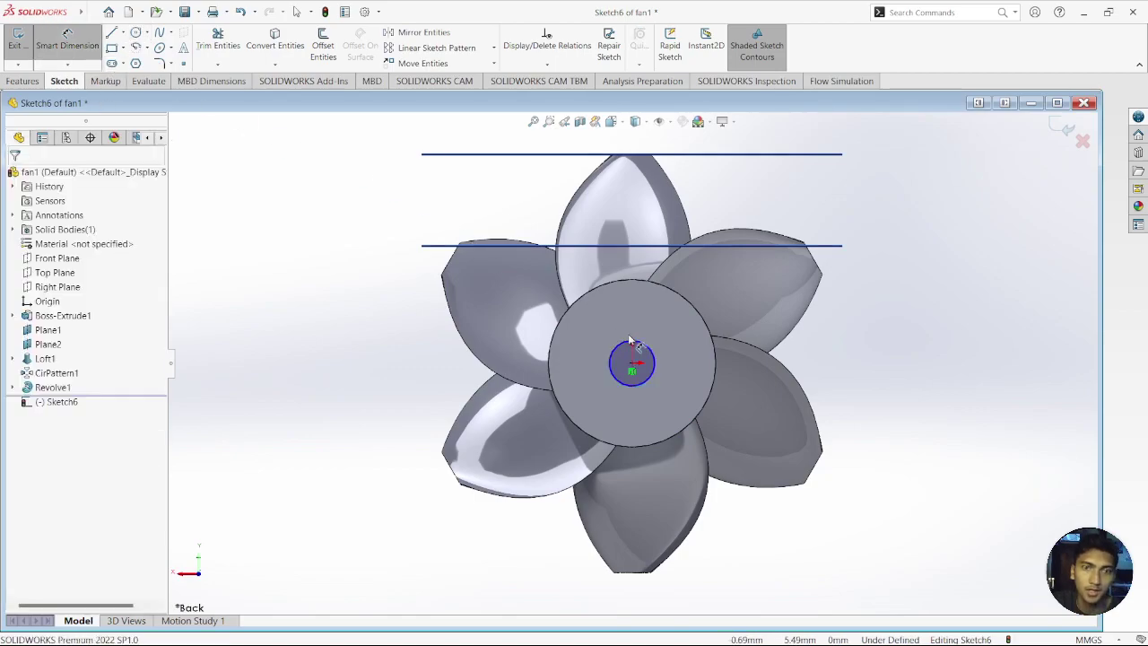
{"action": "left_click", "coordinate": [652, 354]}
{"action": "left_click", "coordinate": [686, 384]}
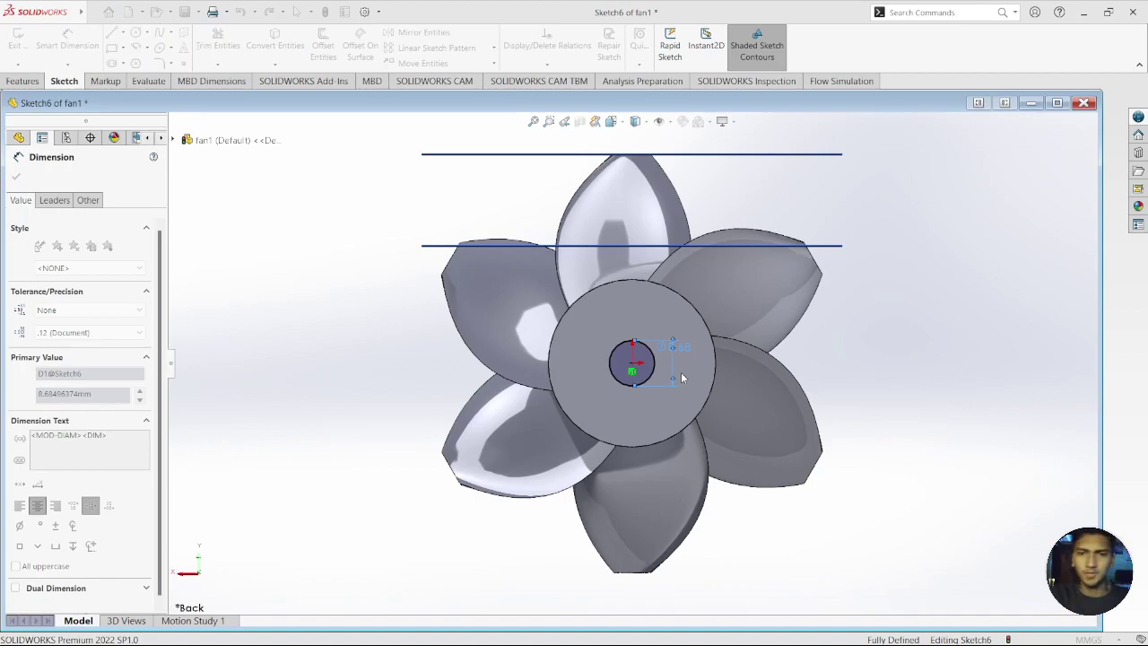
{"action": "type", "text": "2"}
{"action": "key", "text": "Return"}
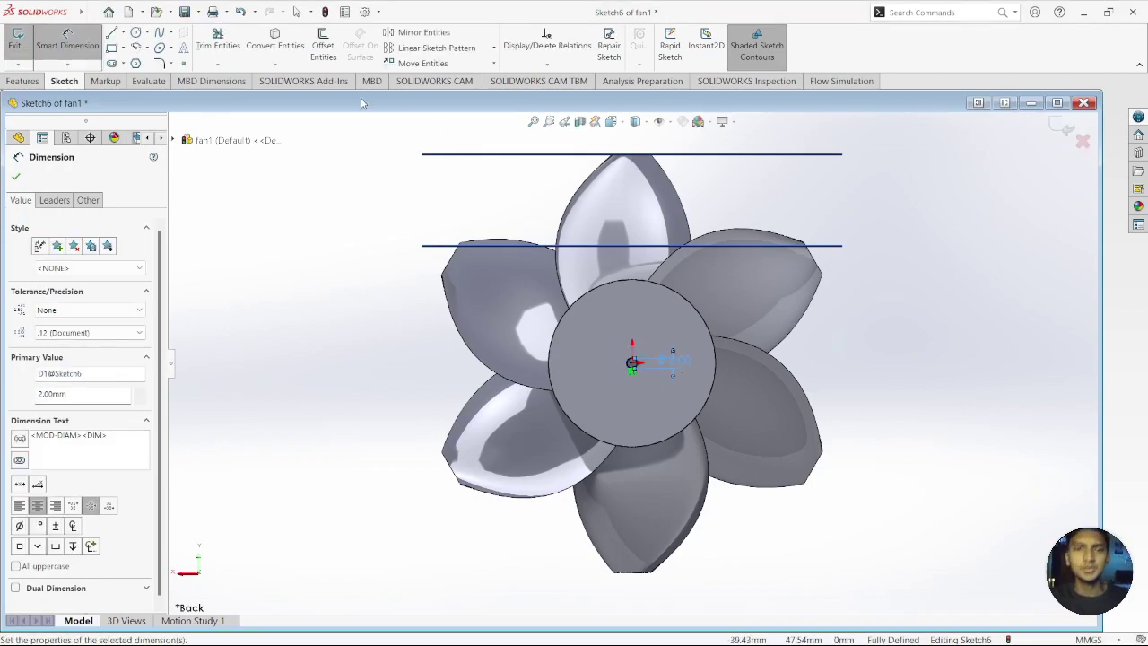
Step: Cut the 2 mm circle 10 mm blind into the hub, inspect the hole, and save fan1
{"action": "scroll", "coordinate": [115, 49], "scroll_direction": "up", "scroll_amount": 1}
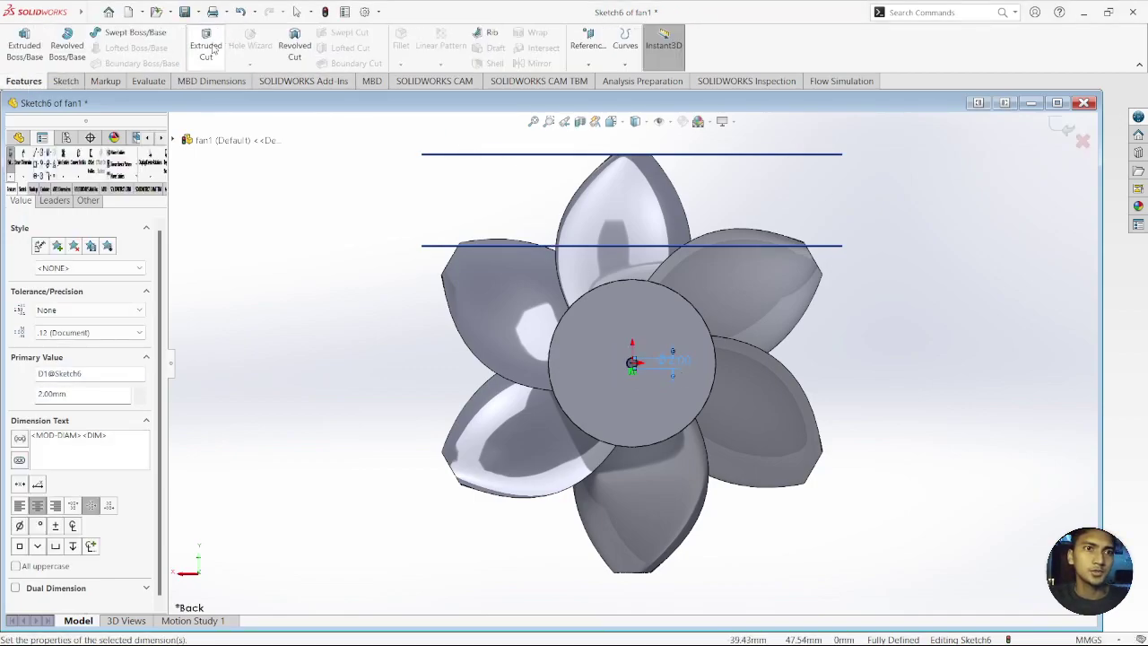
{"action": "left_click", "coordinate": [207, 44]}
{"action": "mouse_move", "coordinate": [789, 421]}
{"action": "middle_mouse_down"}
{"action": "mouse_move", "coordinate": [830, 482]}
{"action": "mouse_move", "coordinate": [834, 525]}
{"action": "middle_mouse_up"}
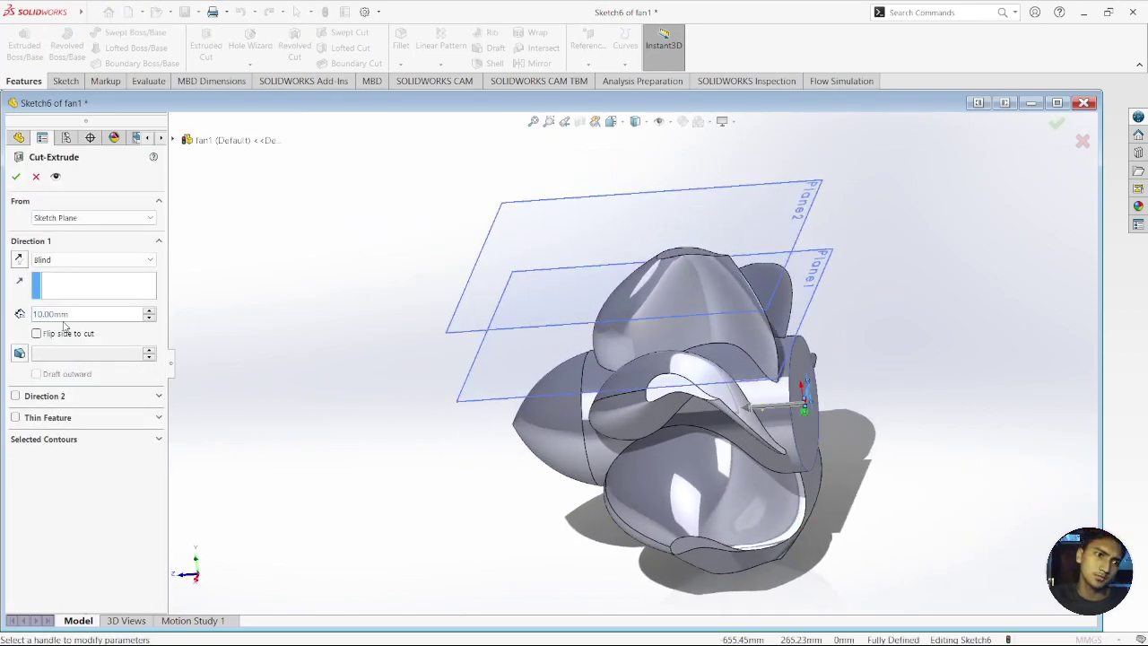
{"action": "left_click", "coordinate": [15, 176]}
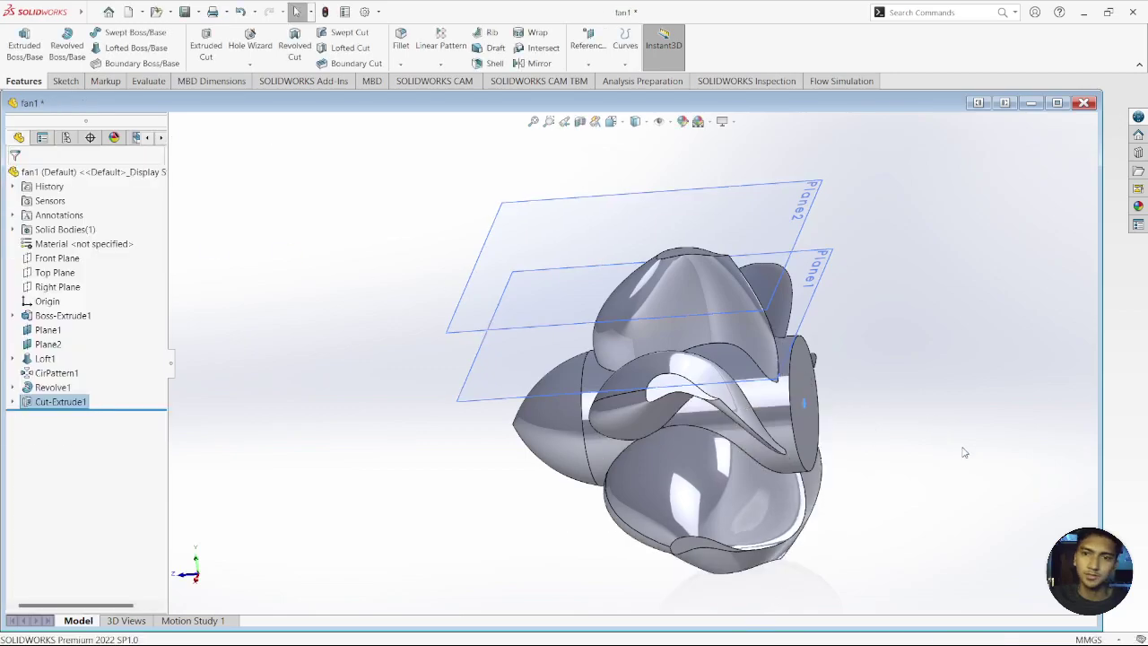
{"action": "middle_click_drag", "start_coordinate": [718, 422], "coordinate": [690, 426]}
{"action": "scroll", "coordinate": [690, 426], "scroll_direction": "down", "scroll_amount": 3}
{"action": "scroll", "coordinate": [690, 421], "scroll_direction": "down", "scroll_amount": 3}
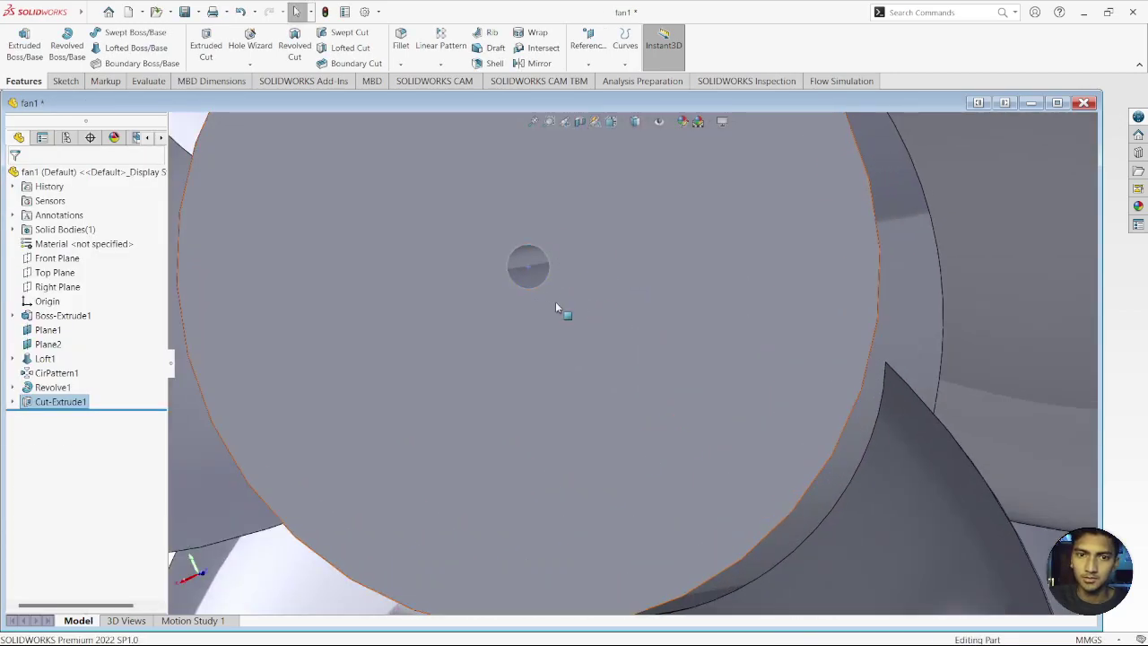
{"action": "mouse_move", "coordinate": [559, 307]}
{"action": "middle_mouse_down"}
{"action": "mouse_move", "coordinate": [666, 306]}
{"action": "mouse_move", "coordinate": [846, 238]}
{"action": "middle_mouse_up"}
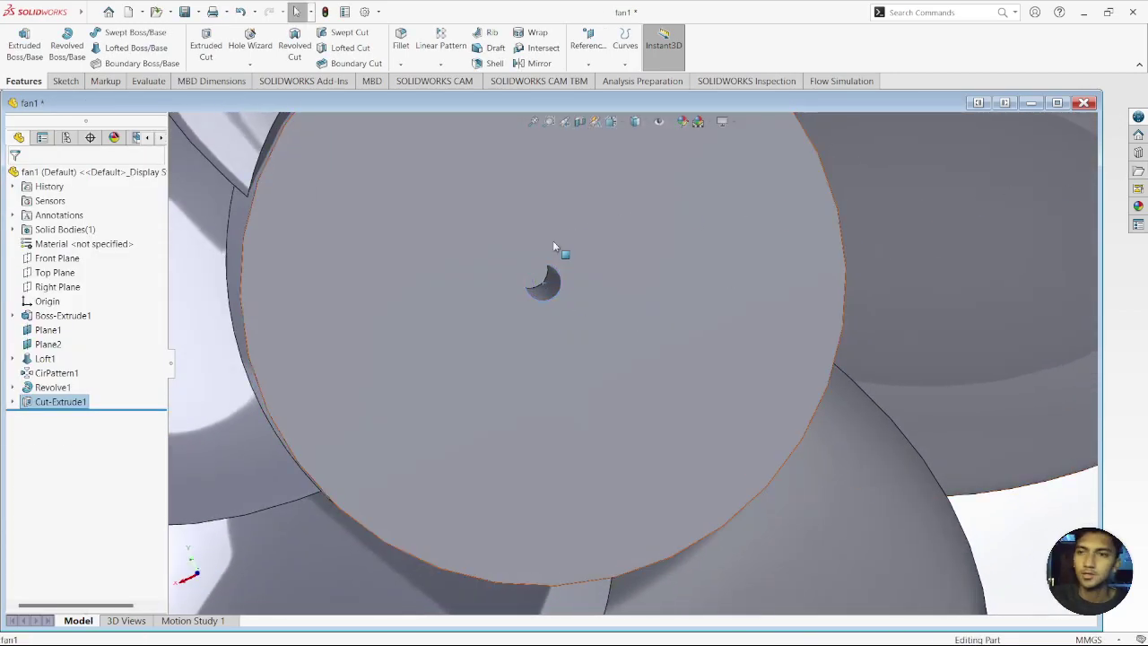
{"action": "key", "text": "ctrl+s"}
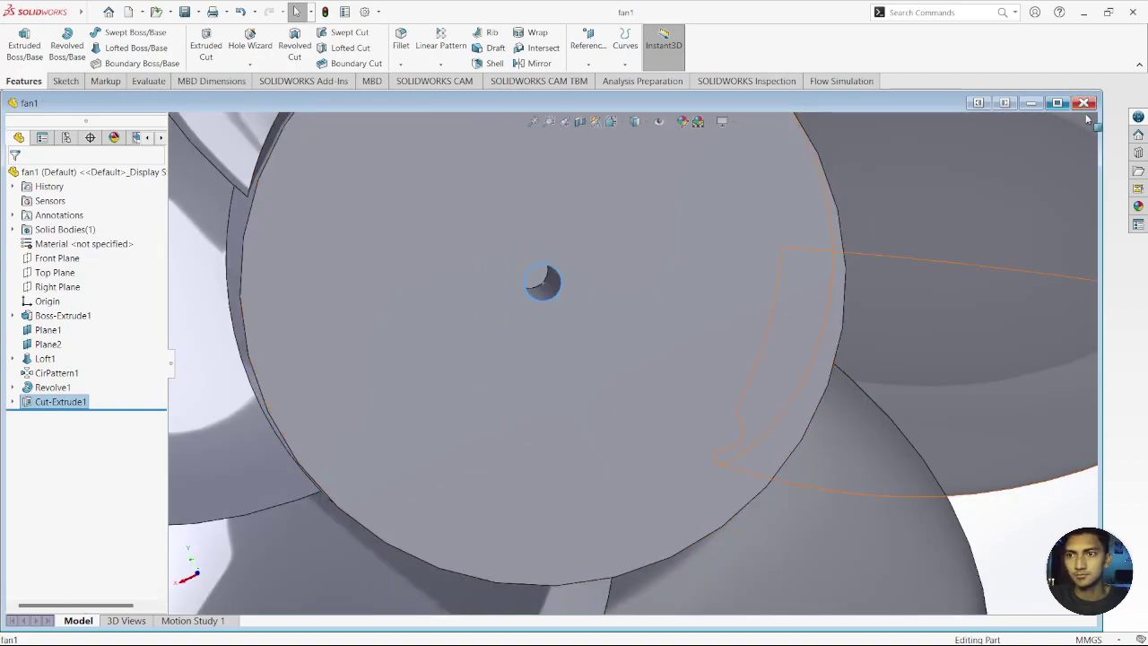
Step: Close fan1 and place ducted1 and fan1 side by side in new assembly Assem3
{"action": "left_click", "coordinate": [1084, 104]}
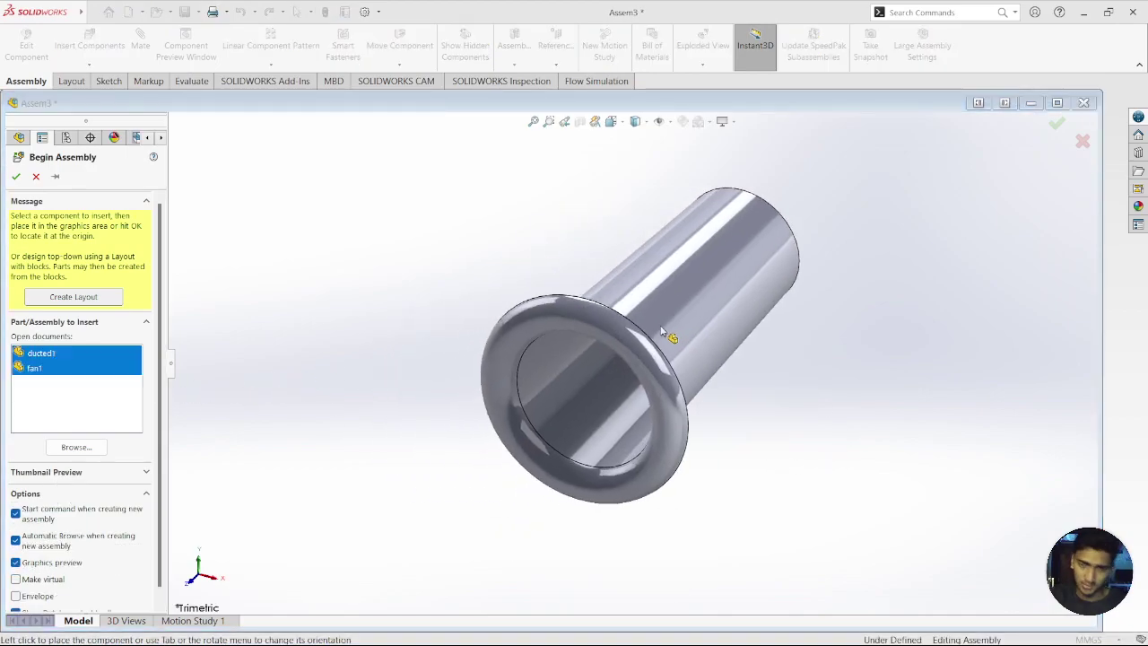
{"action": "left_click", "coordinate": [406, 341]}
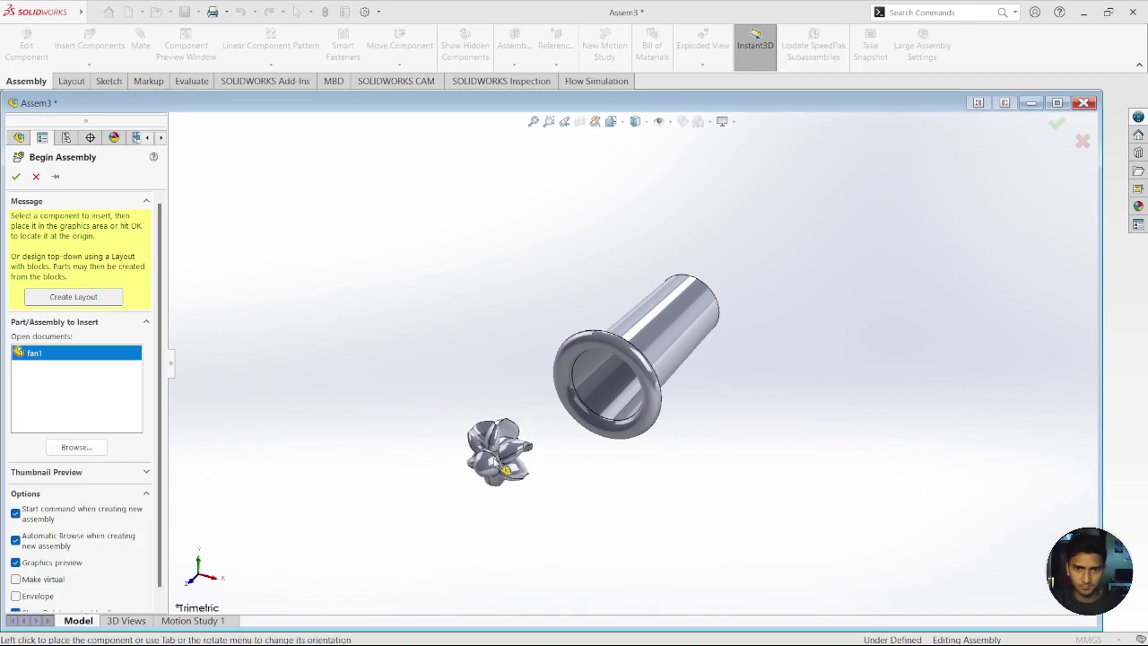
{"action": "left_click", "coordinate": [527, 433]}
{"action": "scroll", "coordinate": [584, 409], "scroll_direction": "down", "scroll_amount": 3}
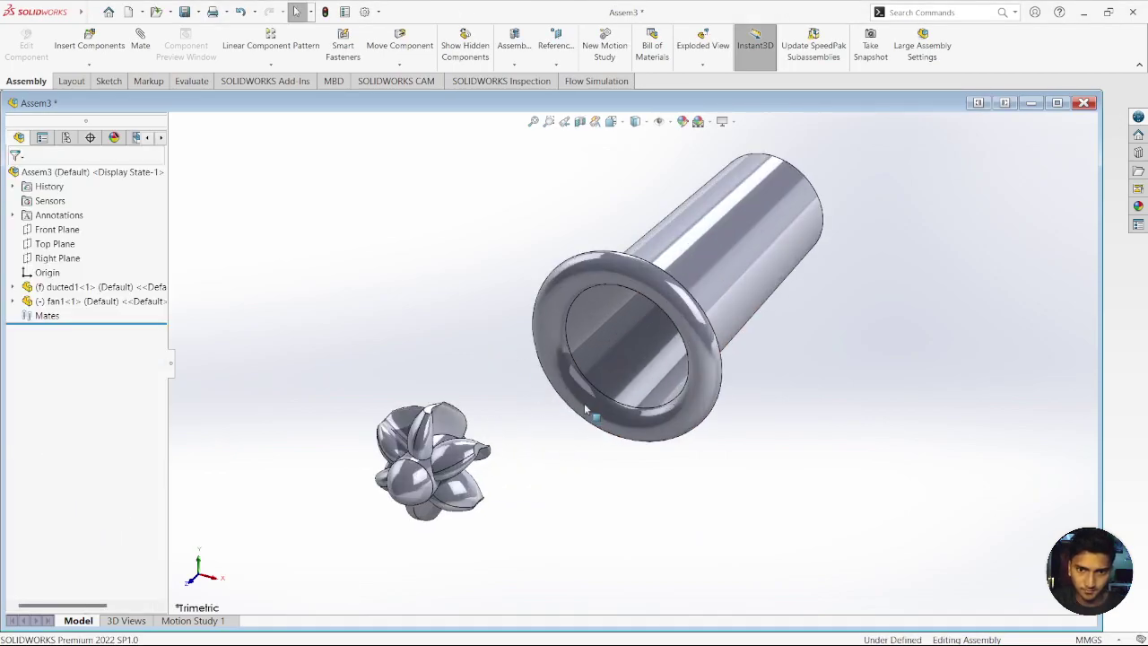
Step: Try a coincident mate between the fan hub face and duct hub face, then cancel it
{"action": "left_click", "coordinate": [139, 41]}
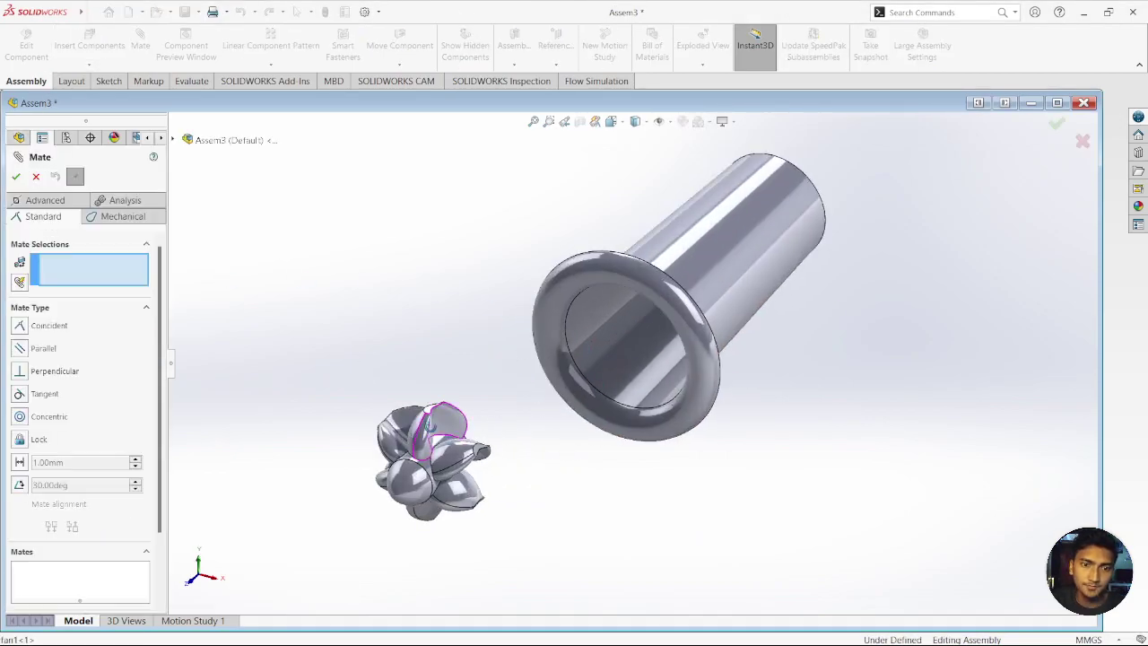
{"action": "mouse_move", "coordinate": [410, 436]}
{"action": "middle_mouse_down"}
{"action": "mouse_move", "coordinate": [329, 463]}
{"action": "mouse_move", "coordinate": [505, 494]}
{"action": "mouse_move", "coordinate": [526, 469]}
{"action": "mouse_move", "coordinate": [659, 464]}
{"action": "mouse_move", "coordinate": [766, 405]}
{"action": "middle_mouse_up"}
{"action": "left_click", "coordinate": [482, 460]}
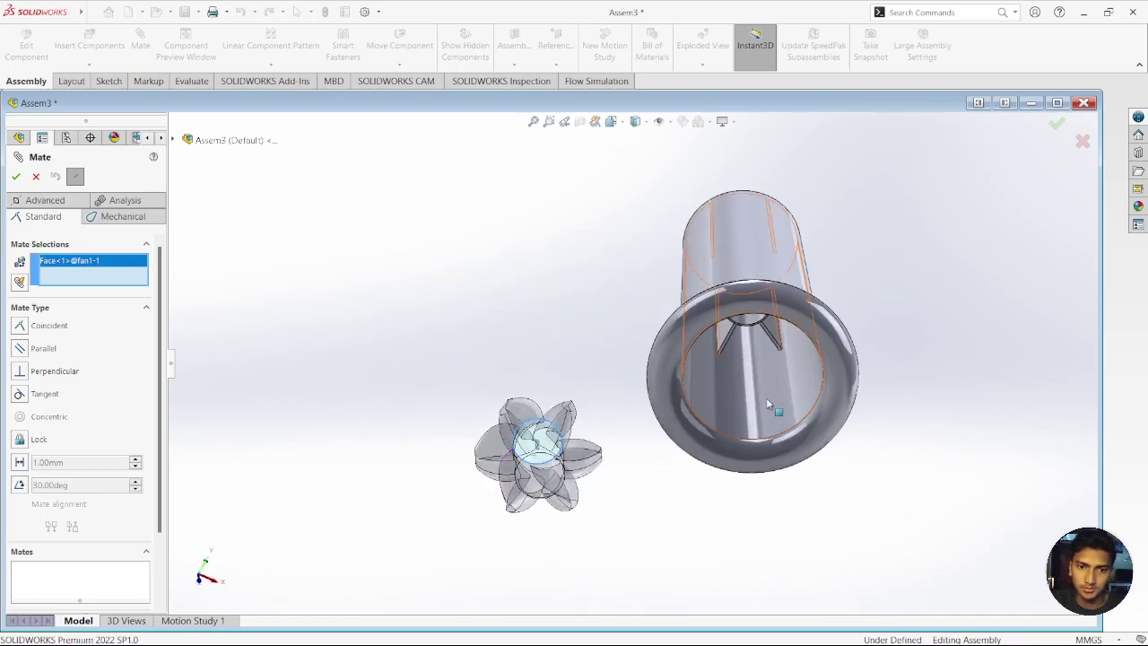
{"action": "scroll", "coordinate": [766, 405], "scroll_direction": "down", "scroll_amount": 2}
{"action": "scroll", "coordinate": [751, 290], "scroll_direction": "down", "scroll_amount": 1}
{"action": "scroll", "coordinate": [730, 277], "scroll_direction": "down", "scroll_amount": 2}
{"action": "scroll", "coordinate": [666, 223], "scroll_direction": "down", "scroll_amount": 3}
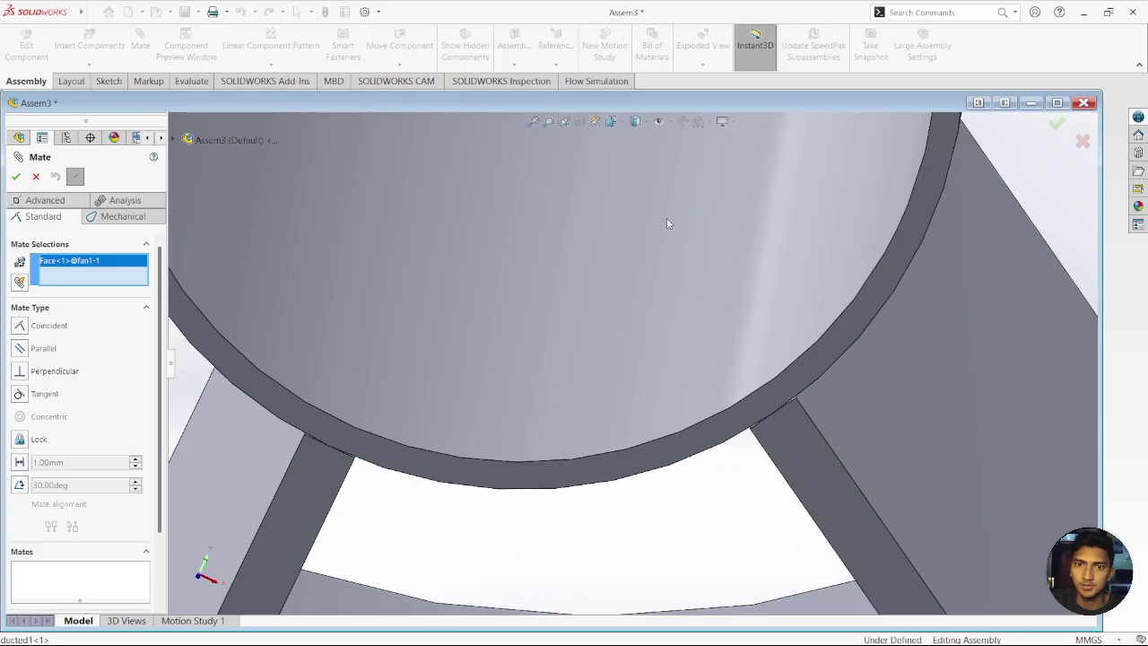
{"action": "scroll", "coordinate": [768, 451], "scroll_direction": "down", "scroll_amount": 2}
{"action": "scroll", "coordinate": [831, 425], "scroll_direction": "up", "scroll_amount": 2}
{"action": "left_click", "coordinate": [826, 426]}
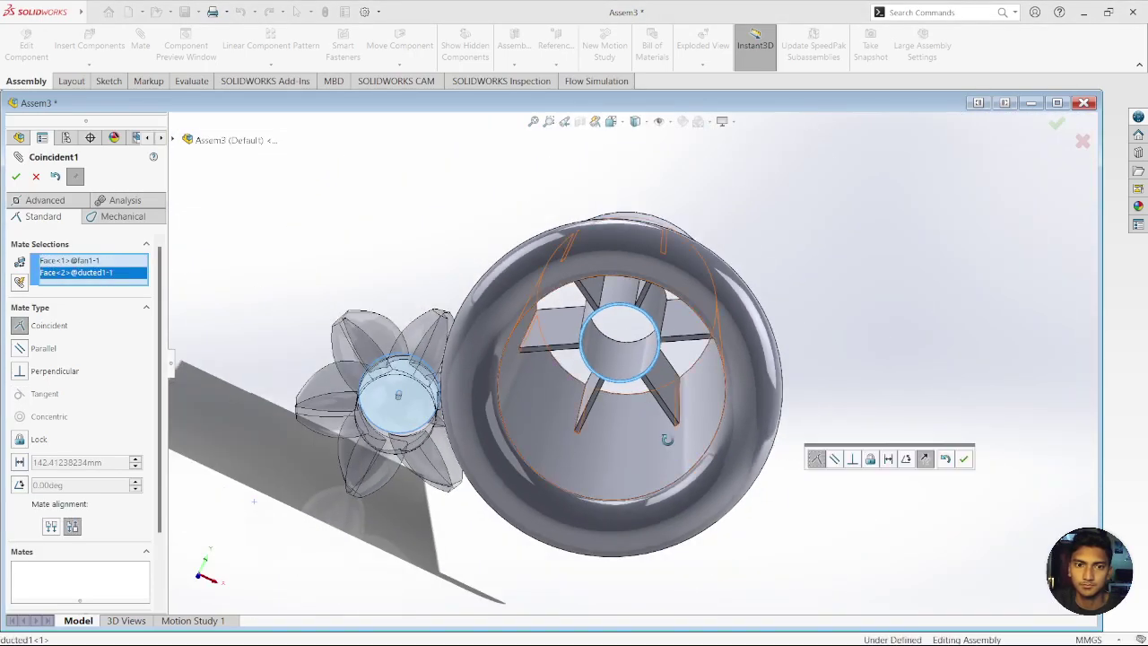
{"action": "middle_click_drag", "start_coordinate": [666, 439], "coordinate": [619, 454]}
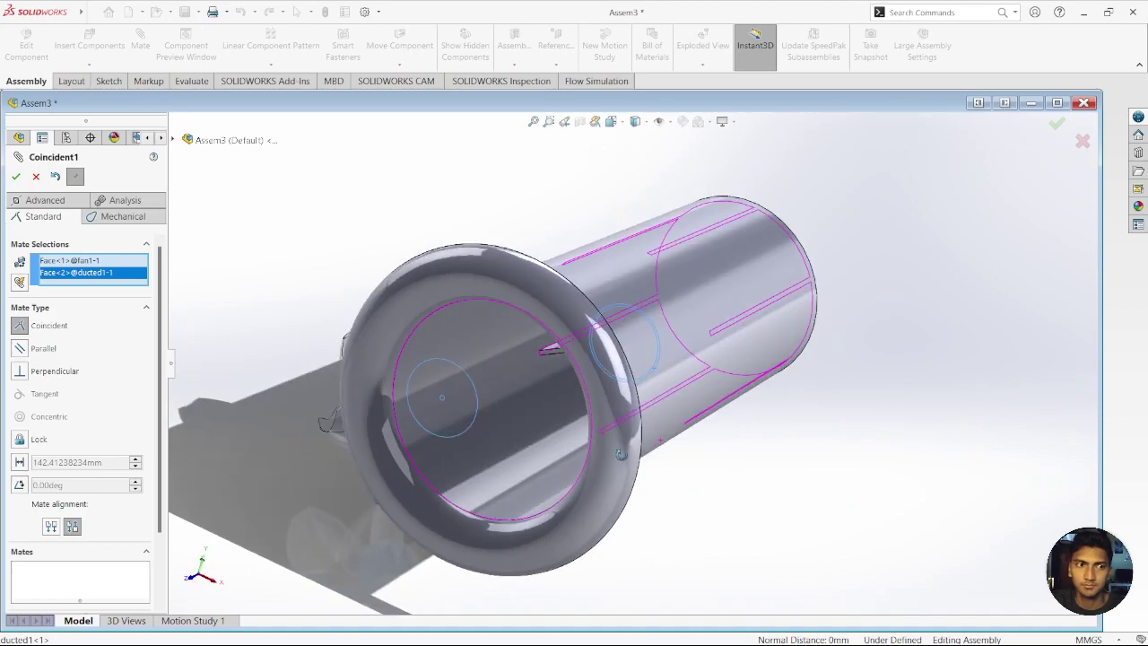
{"action": "left_click", "coordinate": [36, 176]}
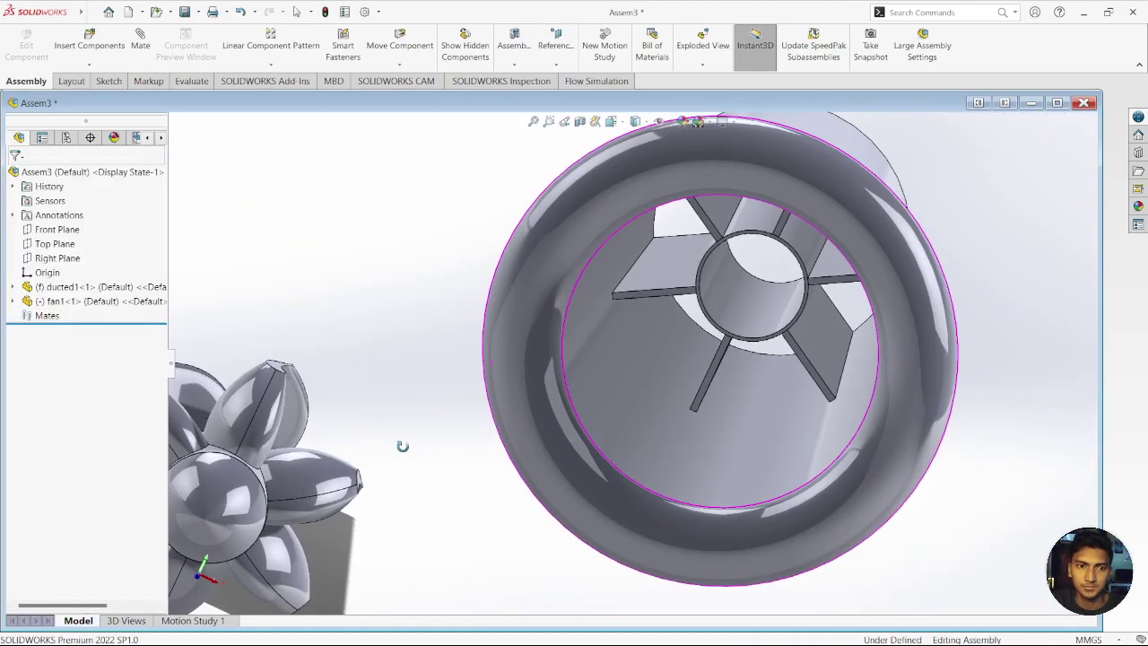
{"action": "key", "text": "ctrl+shift+z"}
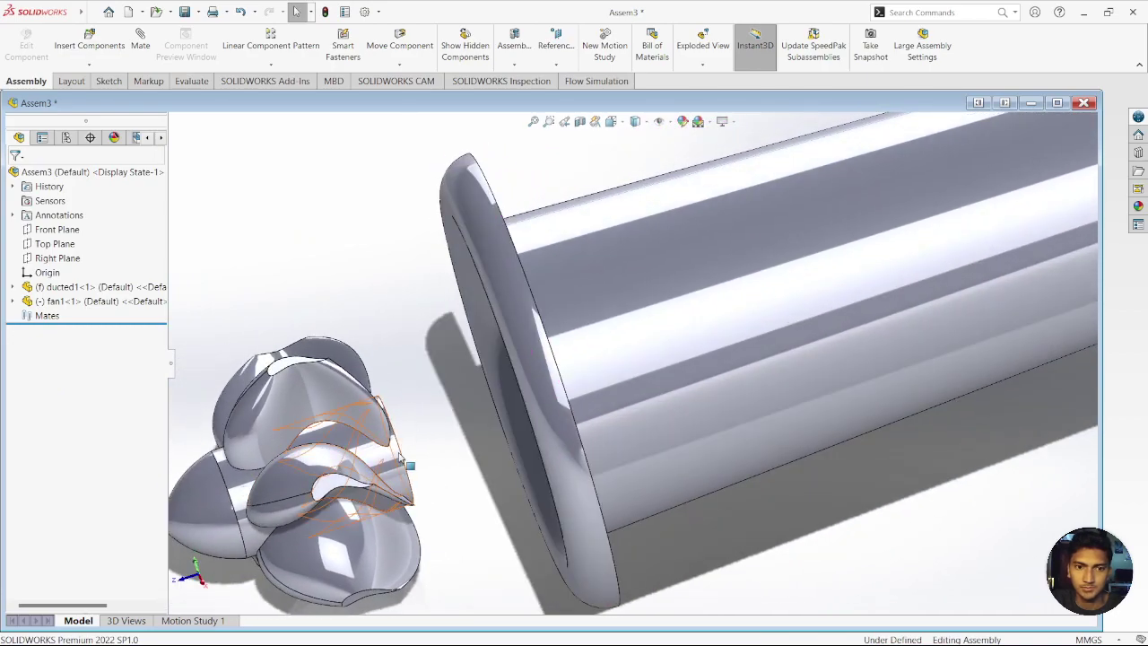
Step: Mate the fan hub's circular edge coincident with the duct's central hub ring edge
{"action": "left_click", "coordinate": [149, 55]}
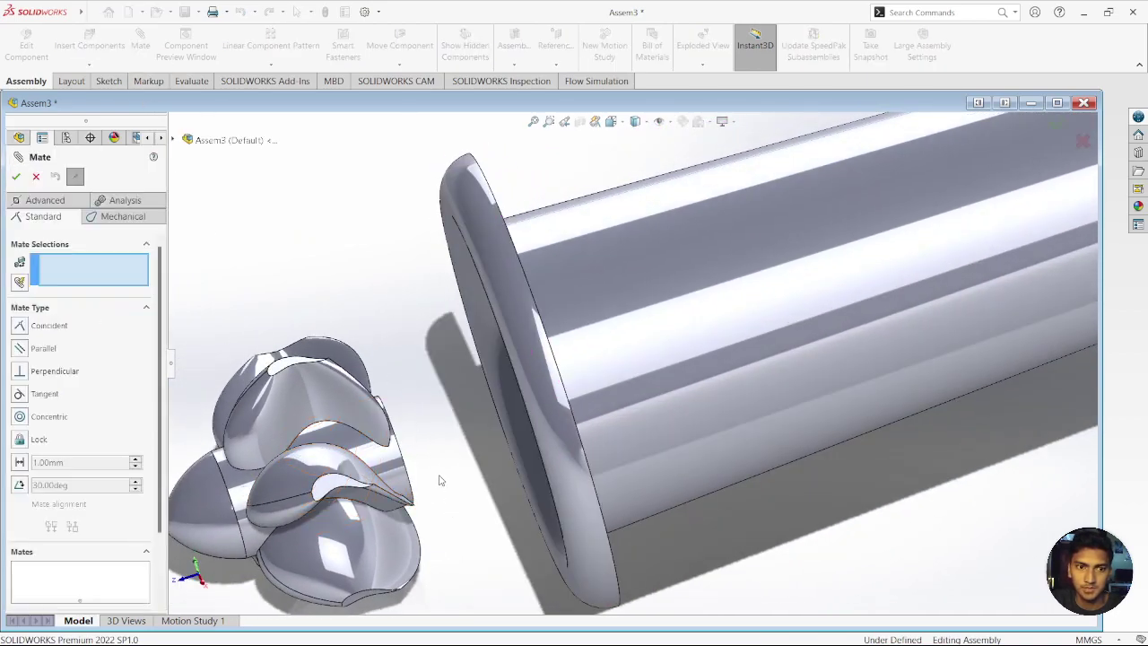
{"action": "left_click", "coordinate": [405, 467]}
{"action": "key", "text": "ctrl+shift+z"}
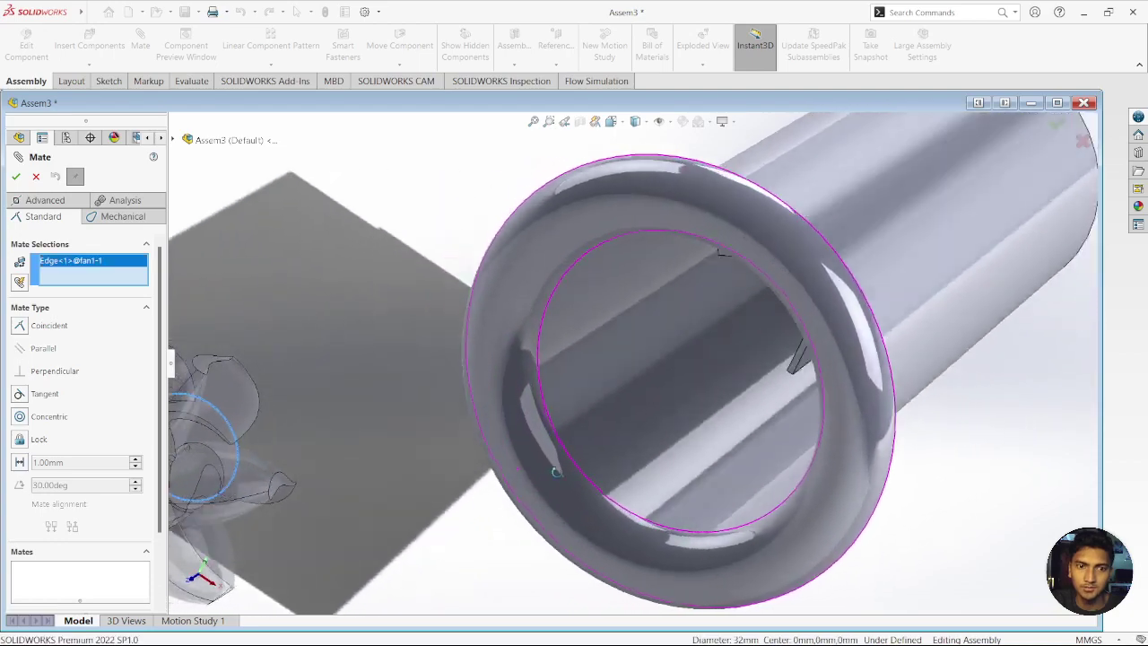
{"action": "scroll", "coordinate": [628, 305], "scroll_direction": "up", "scroll_amount": 3}
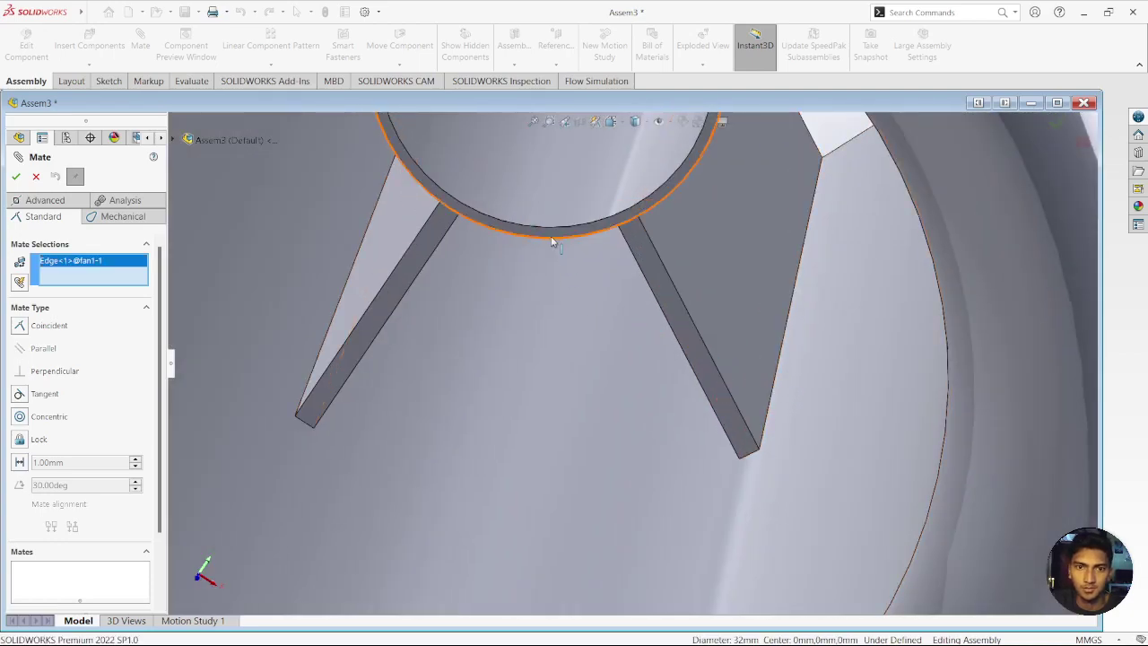
{"action": "left_click", "coordinate": [556, 238]}
{"action": "scroll", "coordinate": [641, 361], "scroll_direction": "up", "scroll_amount": 3}
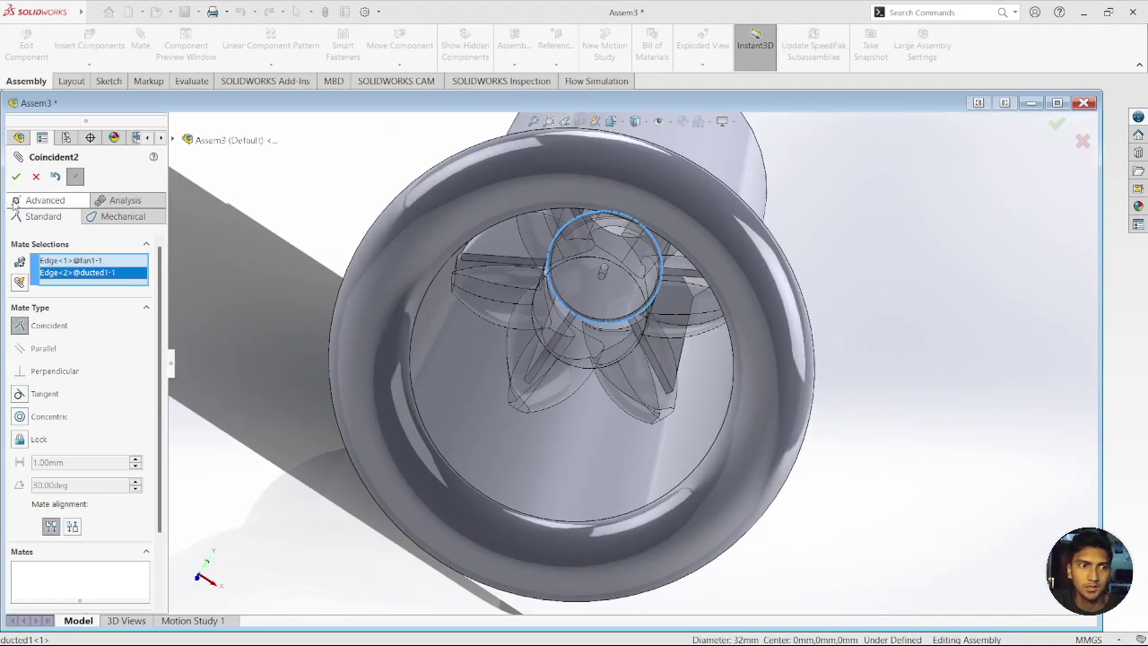
{"action": "key", "text": "Return"}
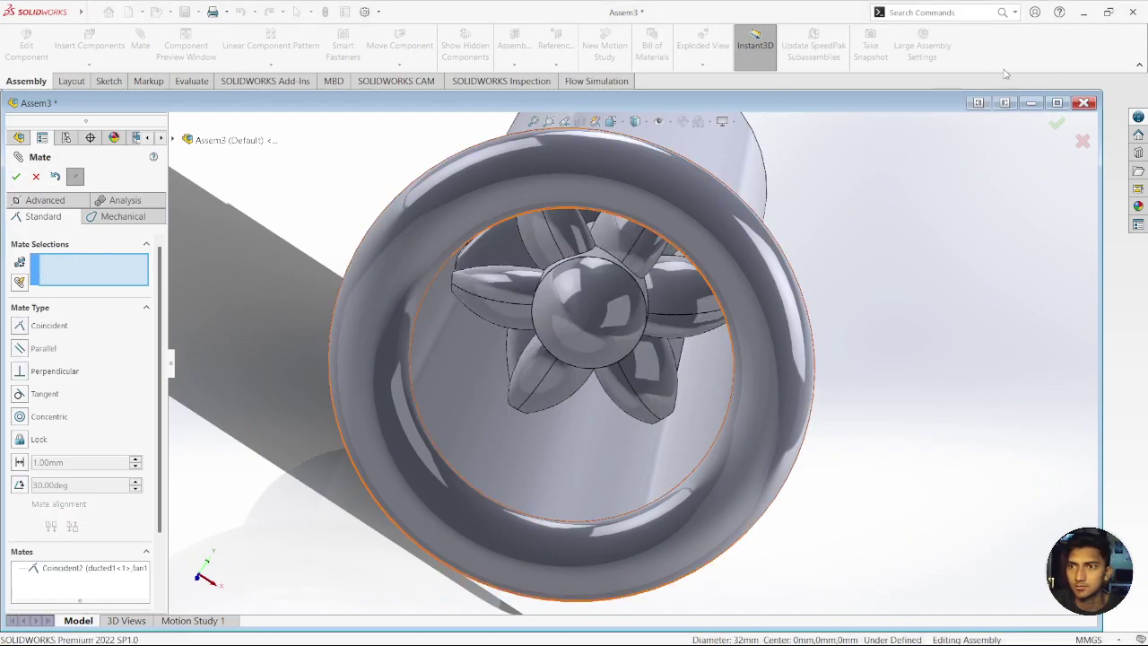
Step: Maximize the window and check the rotor inside the duct in Wireframe, then Shaded With Edges
{"action": "left_click", "coordinate": [1059, 104]}
{"action": "mouse_move", "coordinate": [766, 385]}
{"action": "middle_mouse_down"}
{"action": "mouse_move", "coordinate": [858, 318]}
{"action": "mouse_move", "coordinate": [849, 367]}
{"action": "mouse_move", "coordinate": [807, 340]}
{"action": "mouse_move", "coordinate": [763, 269]}
{"action": "middle_mouse_up"}
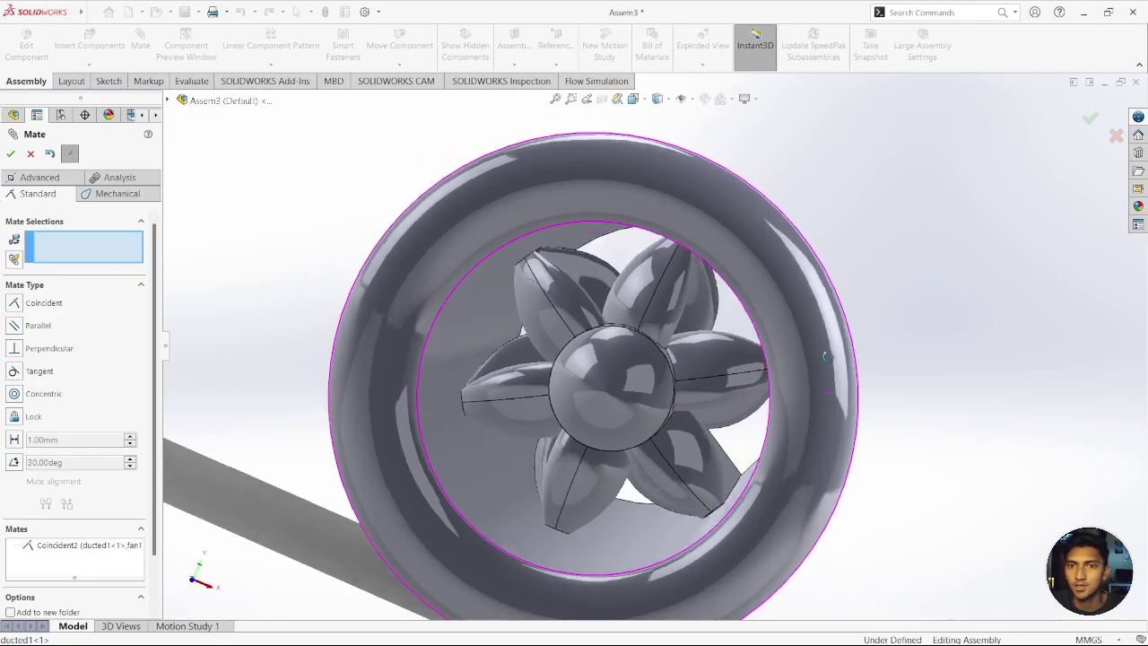
{"action": "left_click", "coordinate": [671, 101]}
{"action": "left_click", "coordinate": [662, 151]}
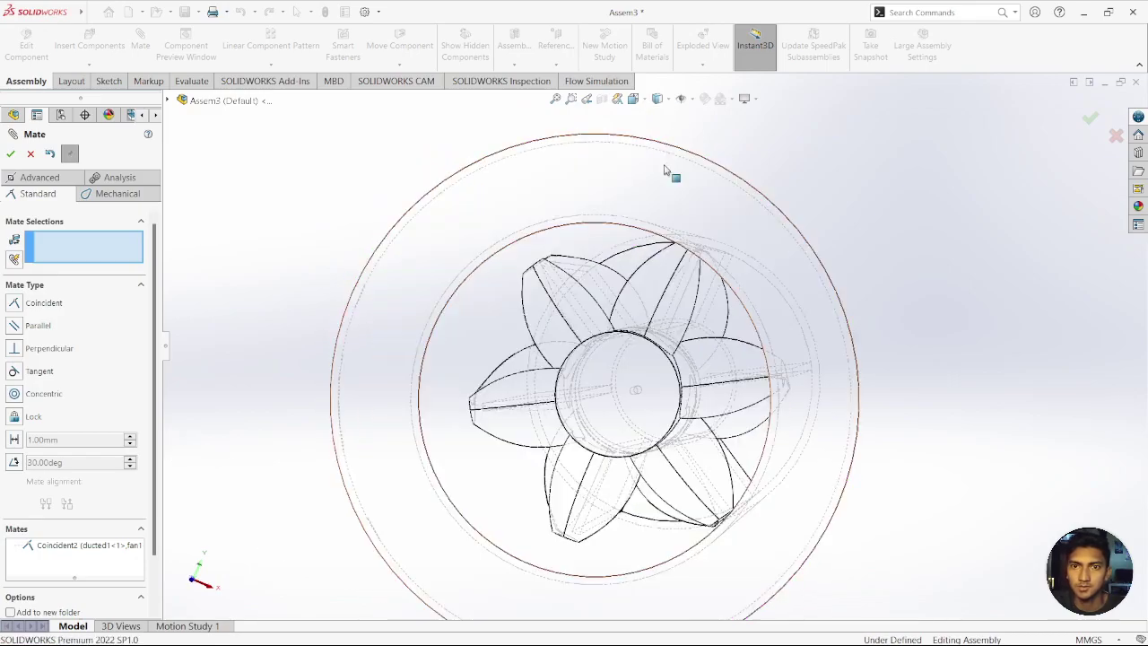
{"action": "mouse_move", "coordinate": [666, 171]}
{"action": "middle_mouse_down"}
{"action": "mouse_move", "coordinate": [795, 417]}
{"action": "mouse_move", "coordinate": [772, 440]}
{"action": "mouse_move", "coordinate": [802, 412]}
{"action": "mouse_move", "coordinate": [759, 440]}
{"action": "middle_mouse_up"}
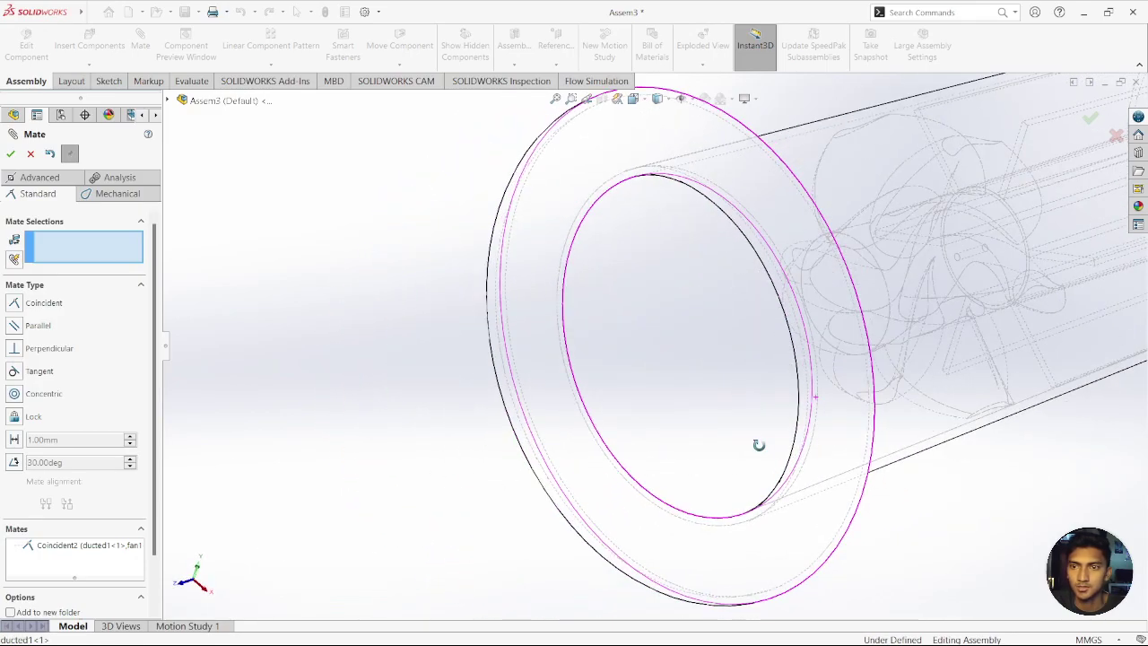
{"action": "scroll", "coordinate": [943, 376], "scroll_direction": "down", "scroll_amount": 5}
{"action": "scroll", "coordinate": [943, 377], "scroll_direction": "up", "scroll_amount": 5}
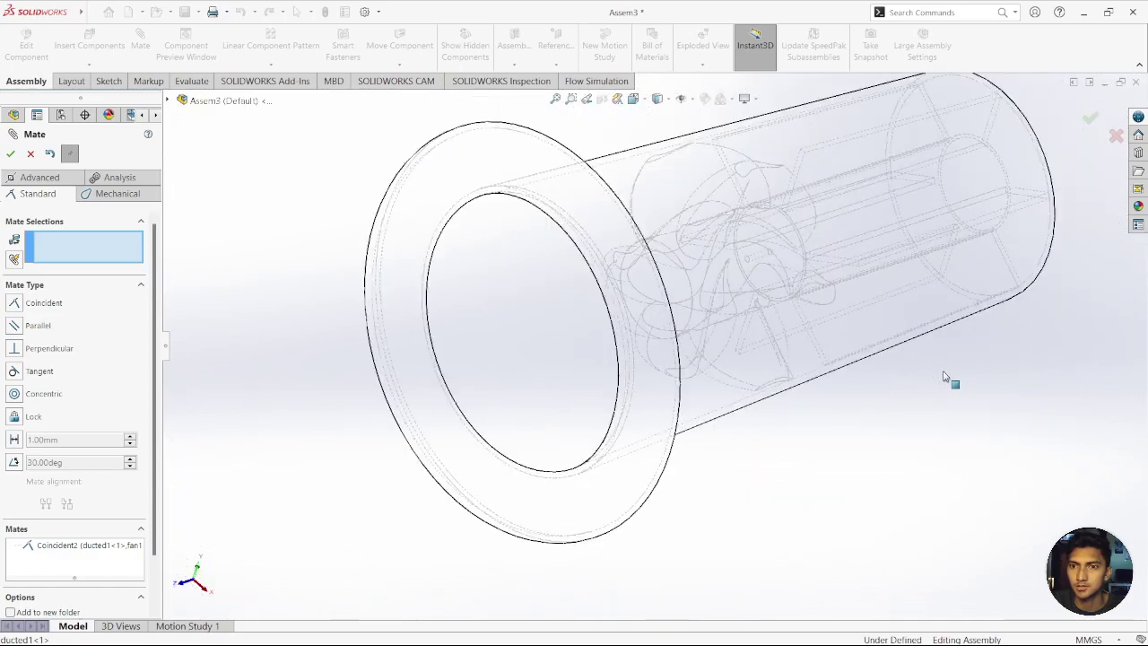
{"action": "left_click", "coordinate": [671, 102]}
{"action": "left_click", "coordinate": [660, 122]}
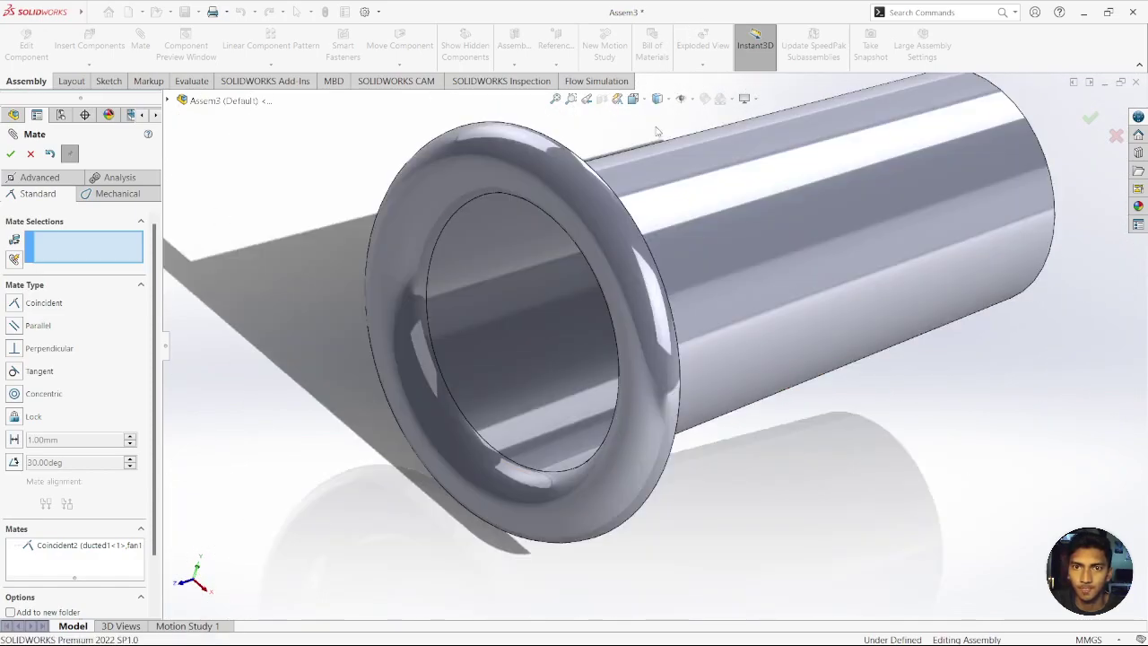
{"action": "mouse_move", "coordinate": [706, 320]}
{"action": "middle_mouse_down"}
{"action": "mouse_move", "coordinate": [758, 307]}
{"action": "mouse_move", "coordinate": [168, 238]}
{"action": "middle_mouse_up"}
{"action": "scroll", "coordinate": [738, 298], "scroll_direction": "down", "scroll_amount": 2}
{"action": "scroll", "coordinate": [230, 236], "scroll_direction": "up", "scroll_amount": 3}
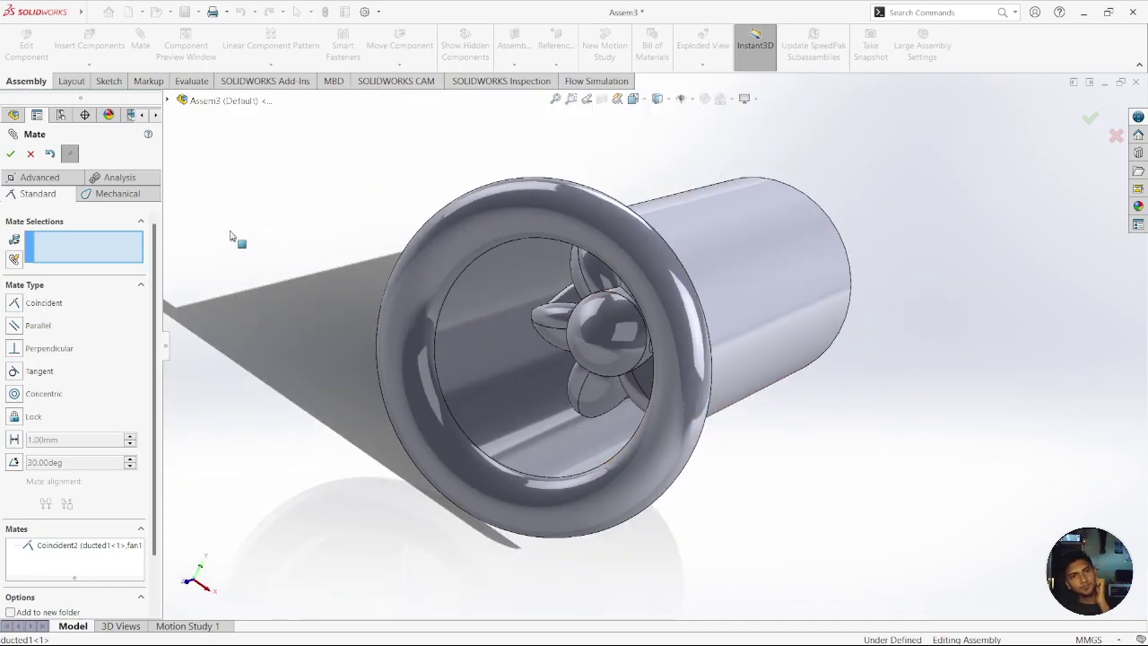
Step: Close the Mate PropertyManager and zoom to fit the whole ducted fan assembly
{"action": "left_click", "coordinate": [8, 155]}
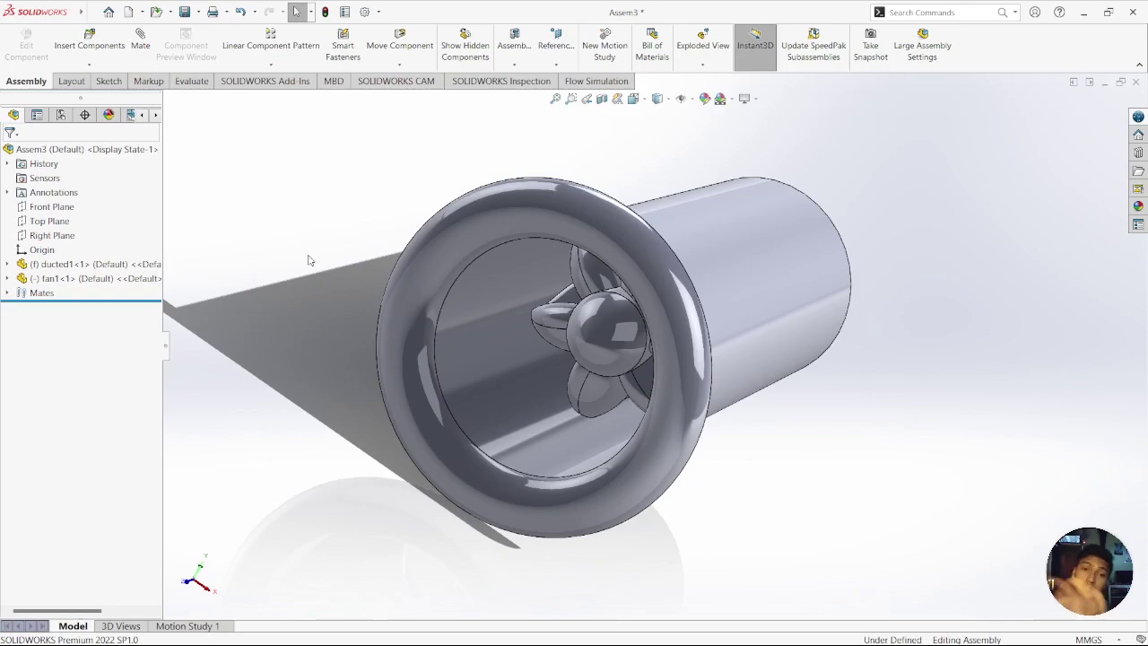
{"action": "key", "text": "f"}
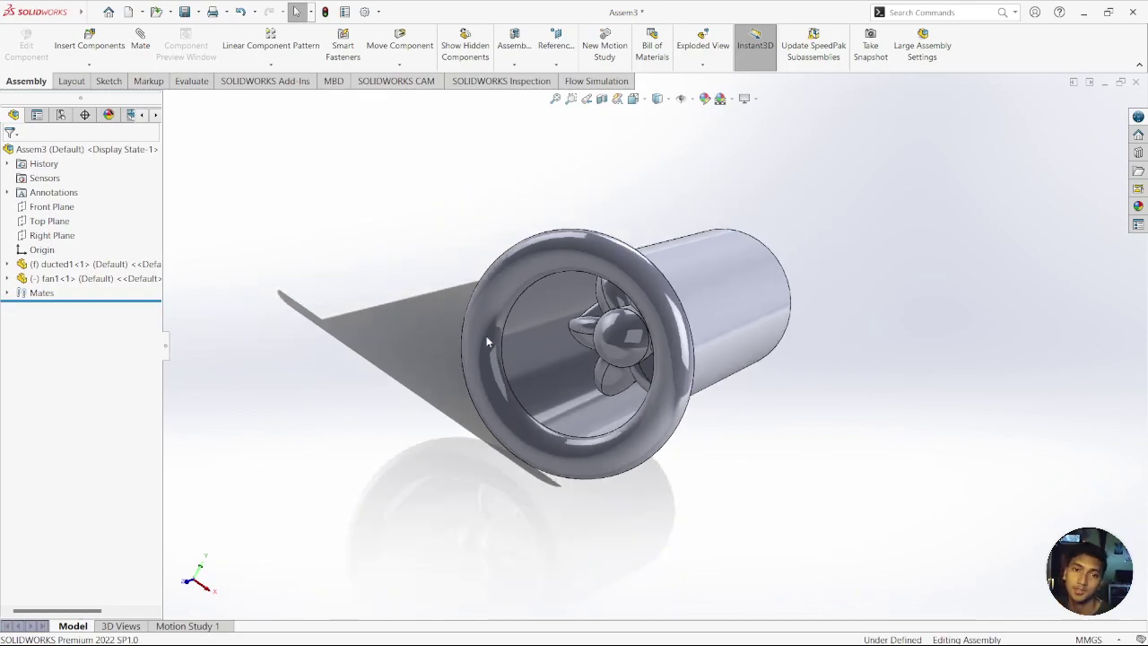